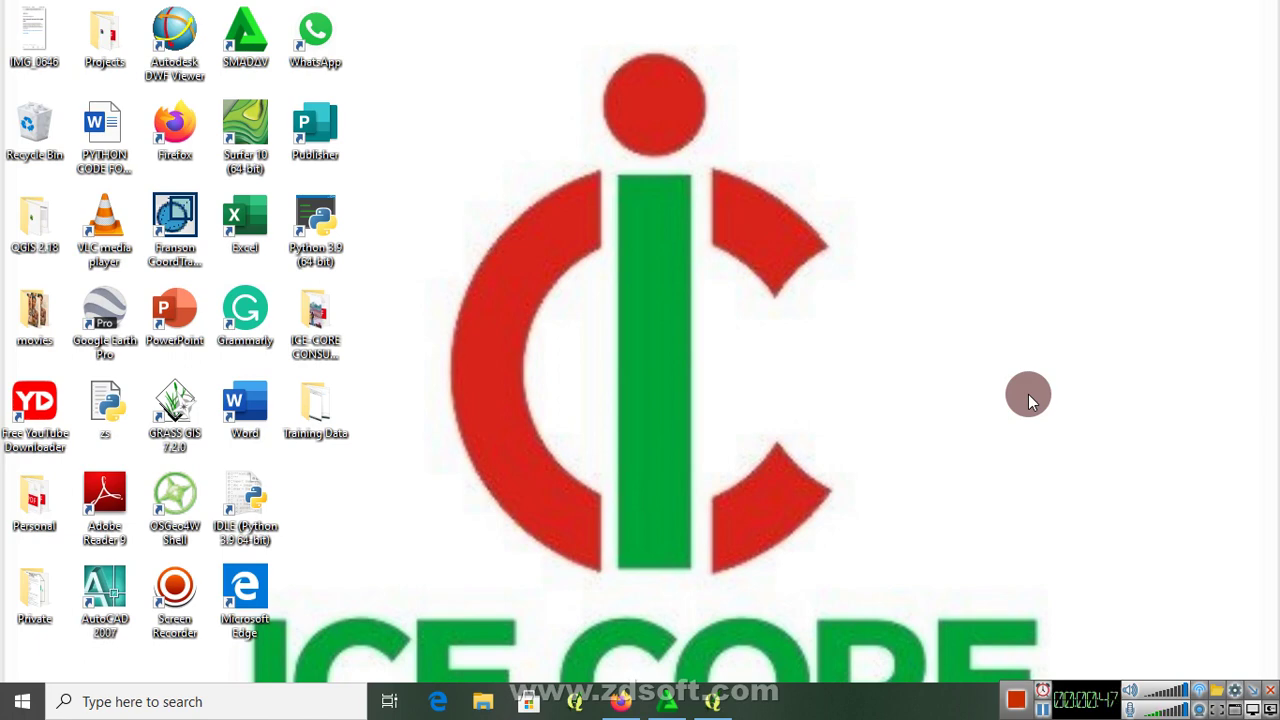
# Step: Switch to the QGIS project with the survey plot and create a new print composer titled "Map 1"
pyautogui.click(713, 701)
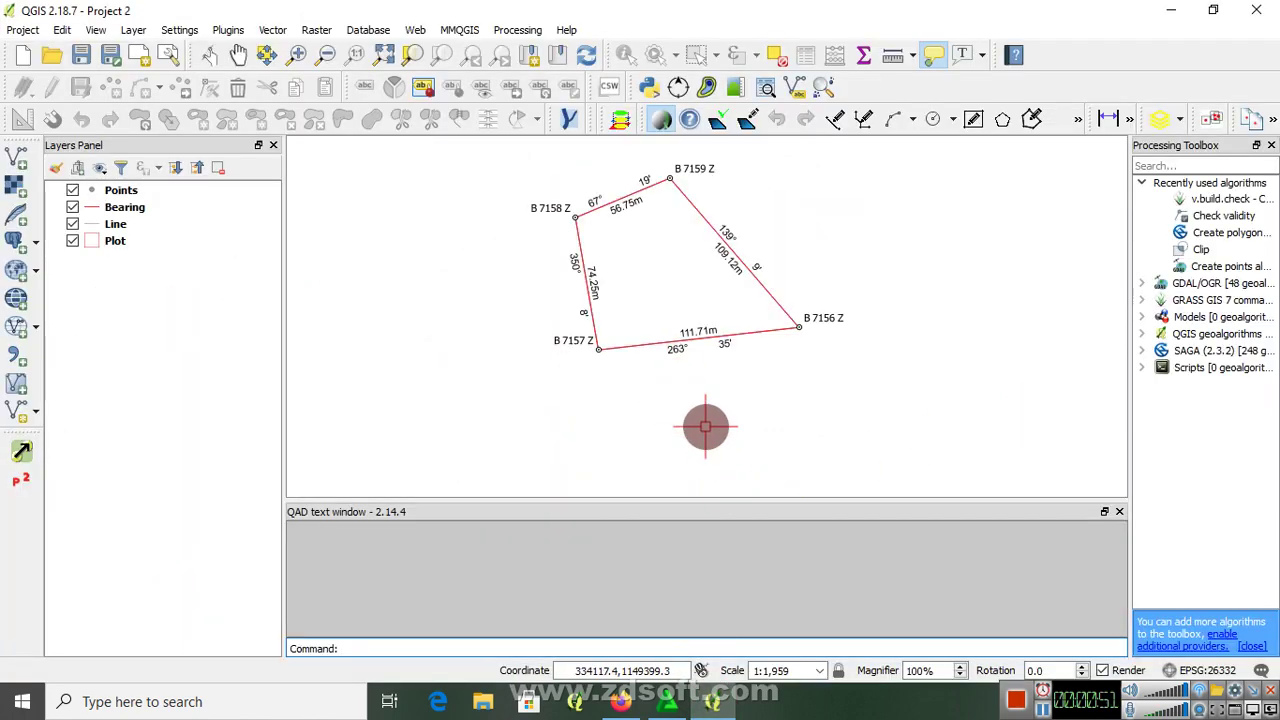
pyautogui.moveTo(668, 272); pyautogui.dragTo(664, 342)
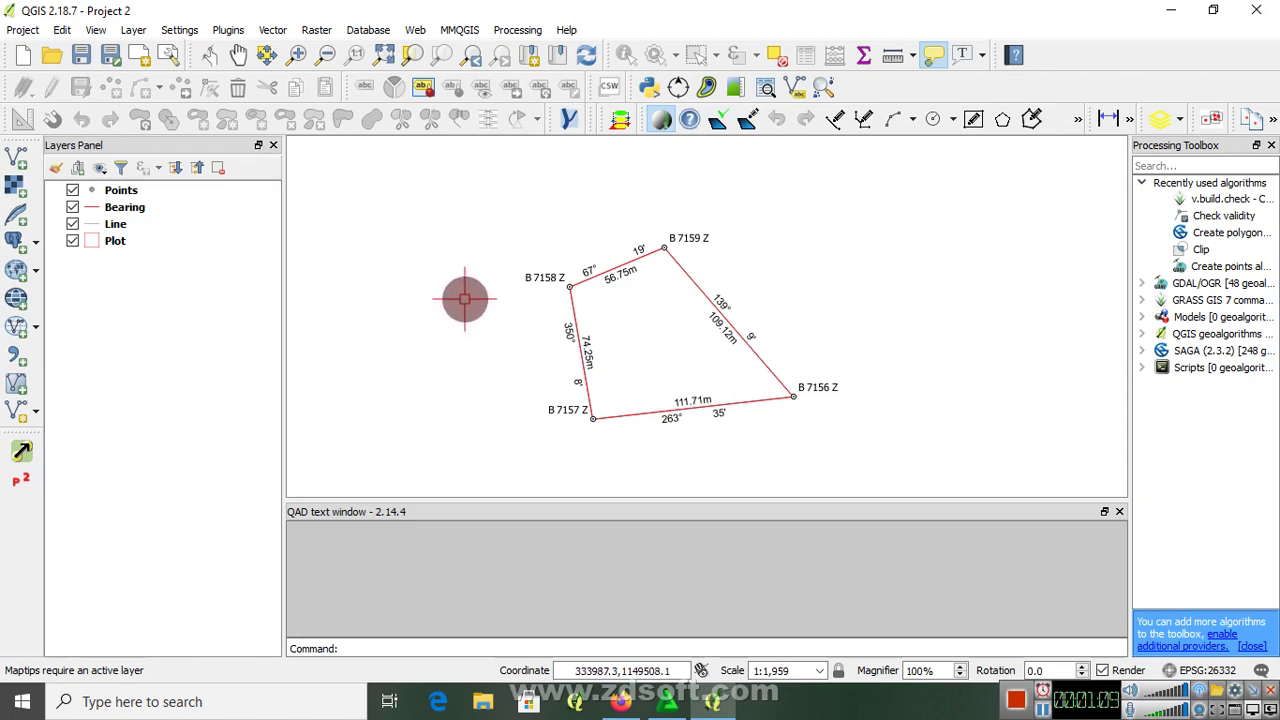
pyautogui.click(30, 31)
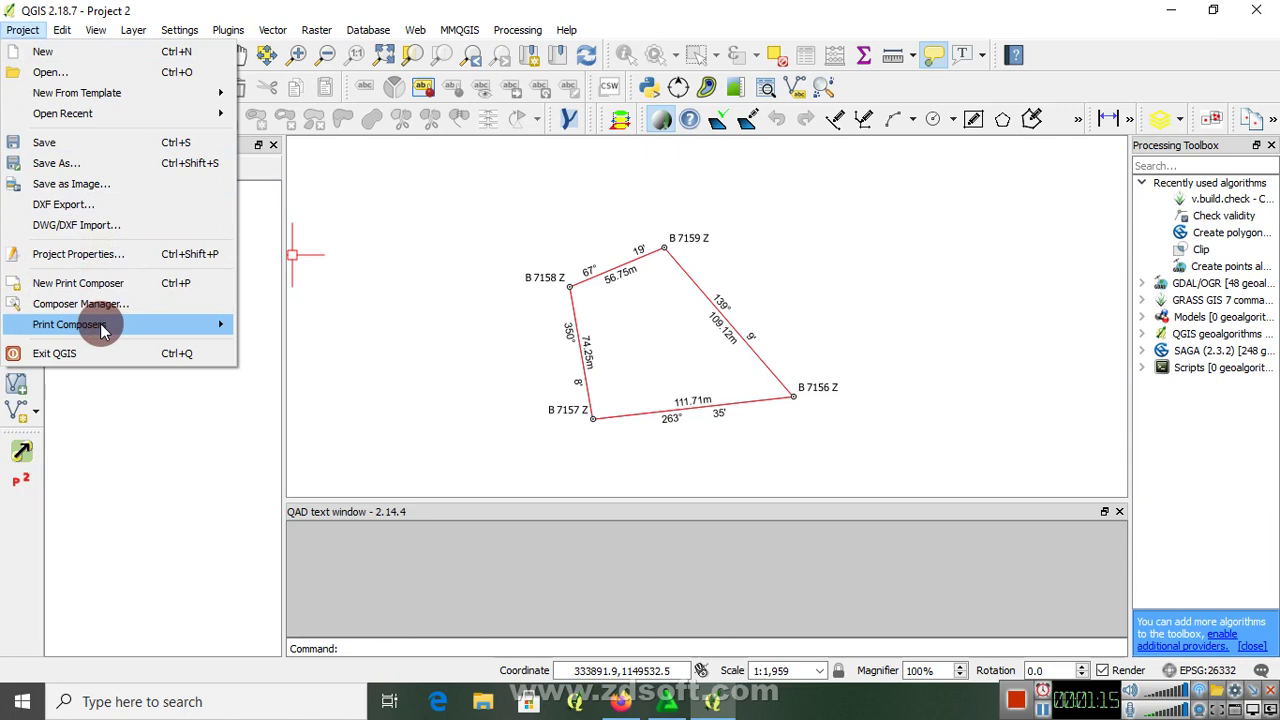
pyautogui.click(132, 283)
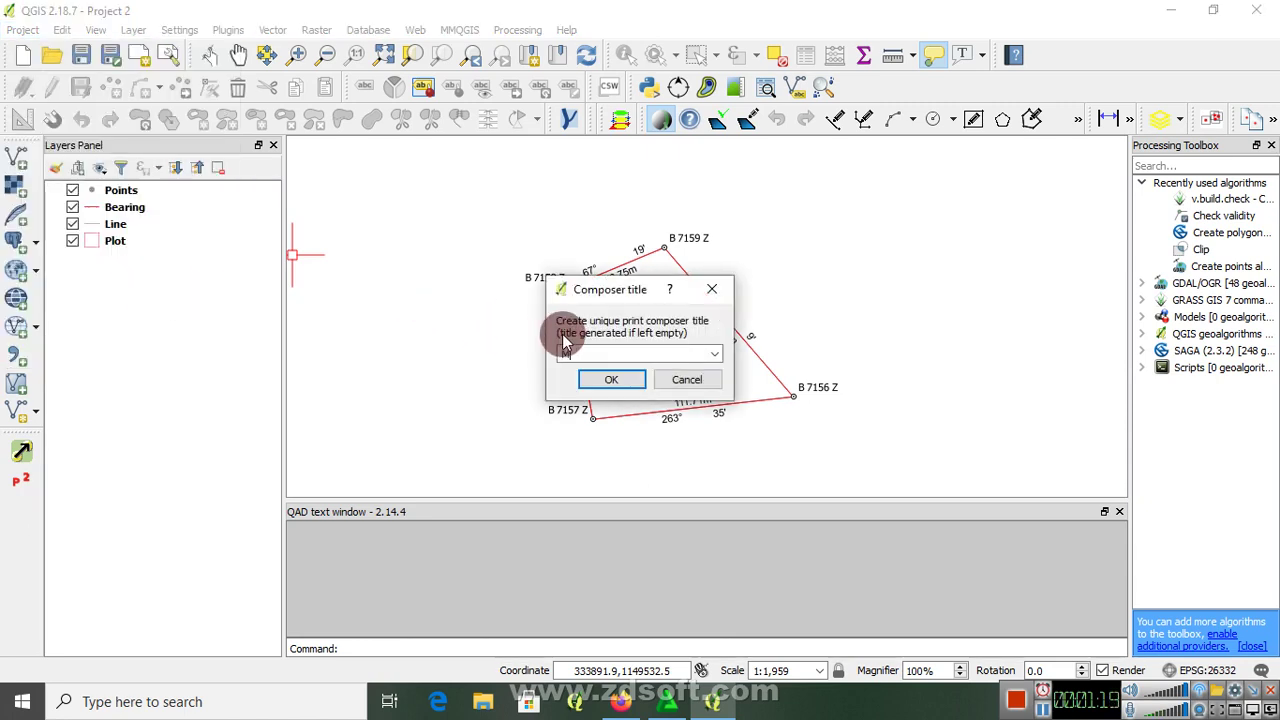
pyautogui.write('Map 1')
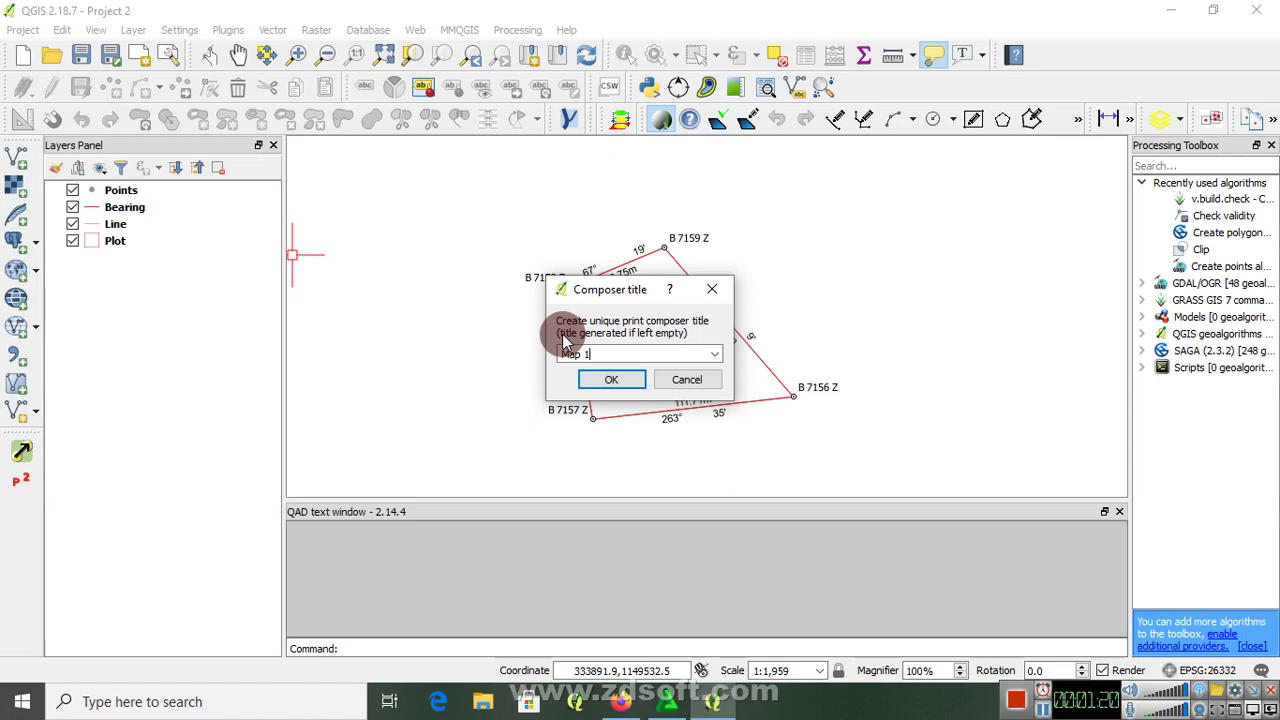
pyautogui.click(596, 380)
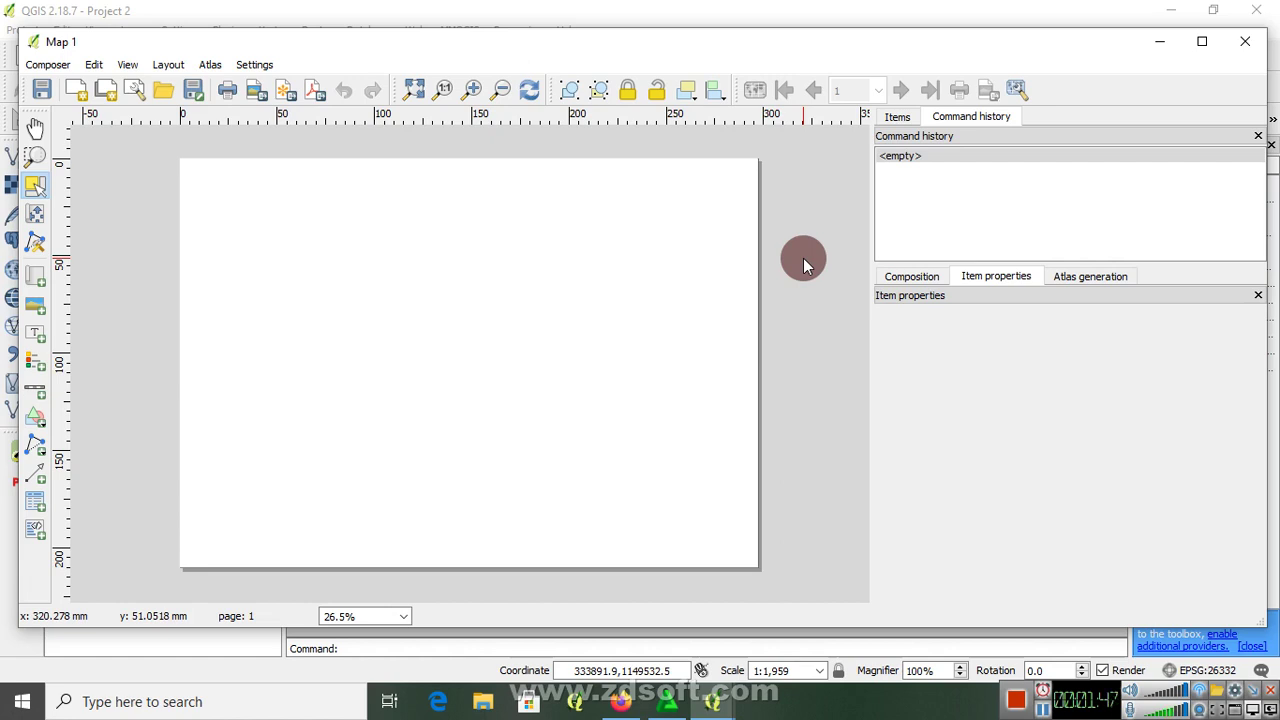
# Step: Set the composition page size to A4 (210x297 mm) with Portrait orientation
pyautogui.click(906, 277)
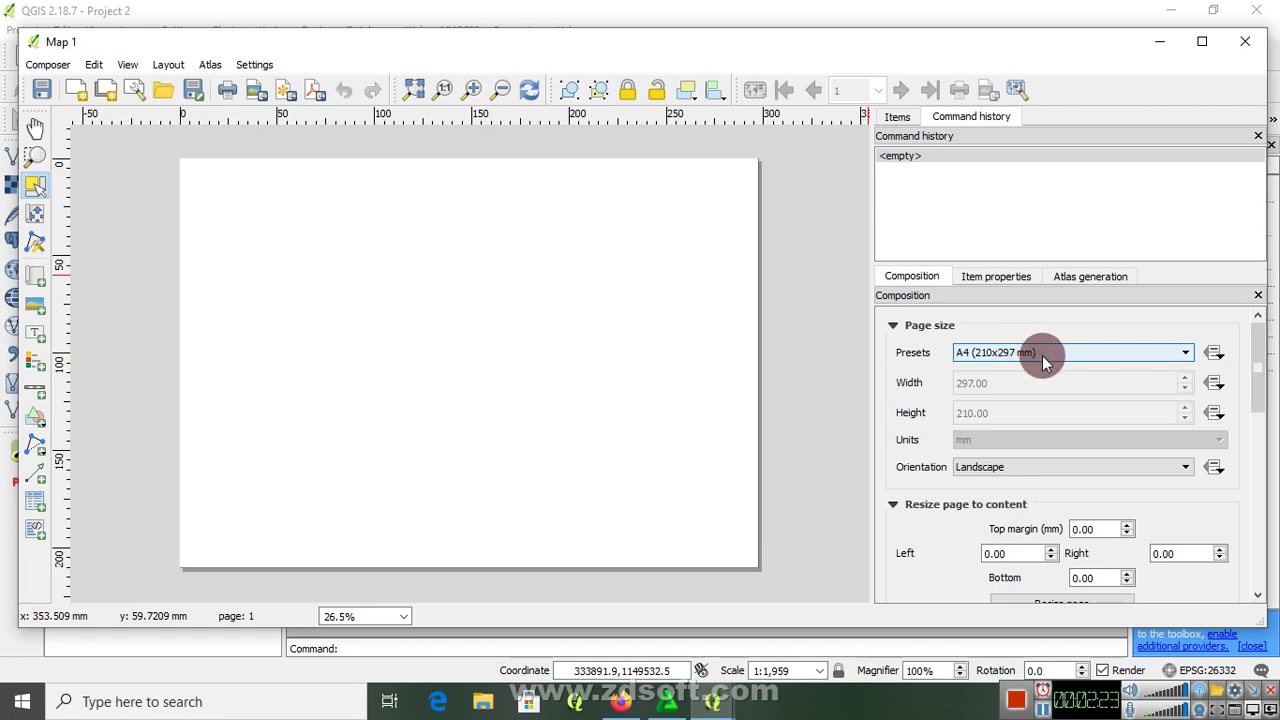
pyautogui.click(1043, 356)
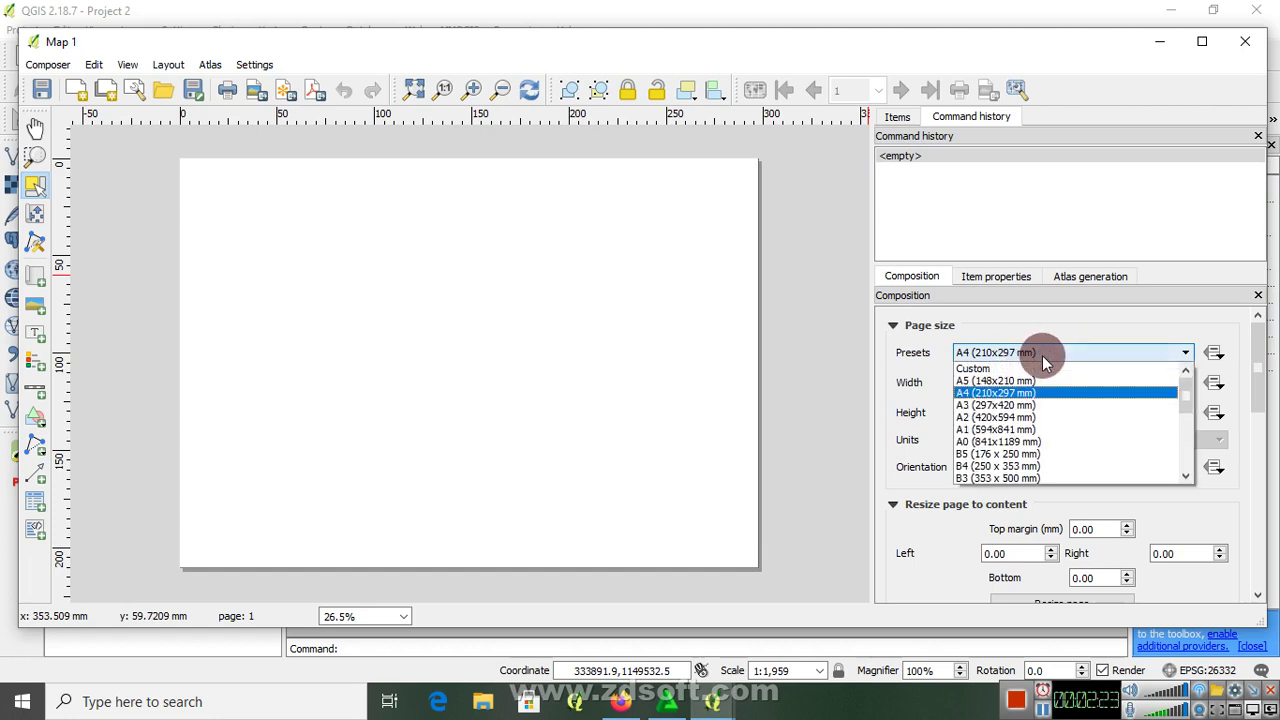
pyautogui.click(985, 390)
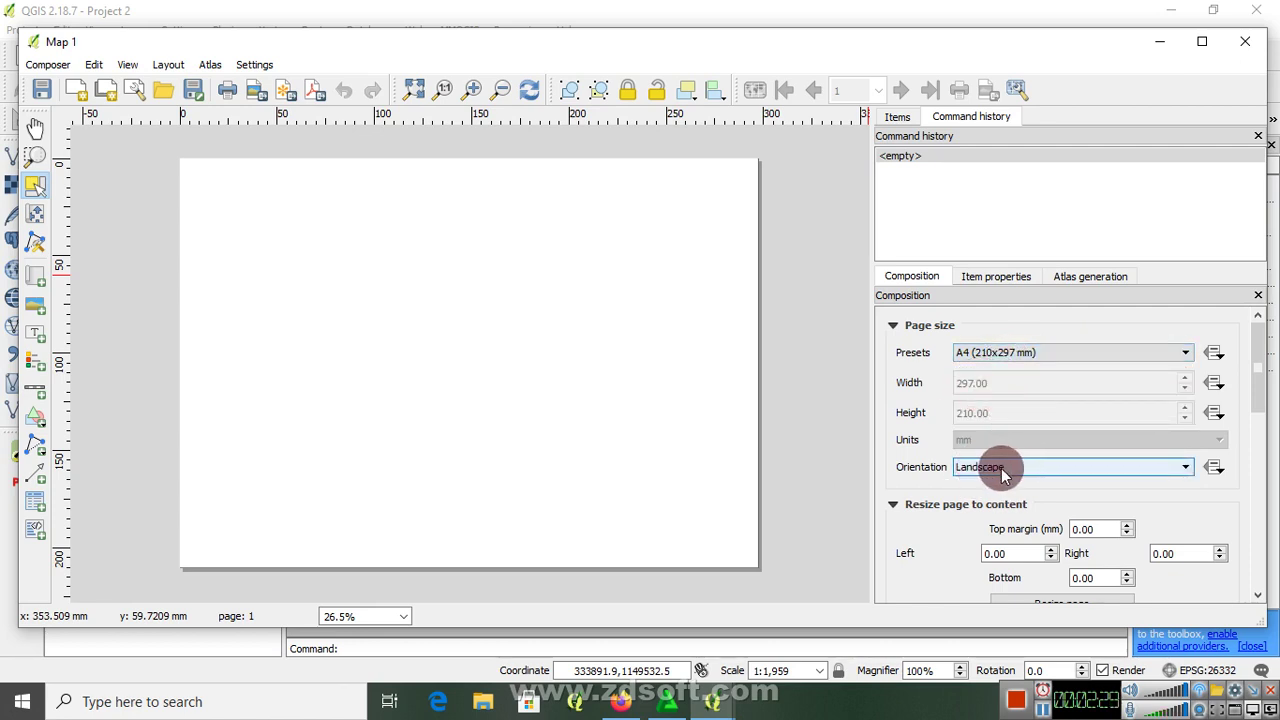
pyautogui.moveTo(712, 702)
pyautogui.click(614, 617)
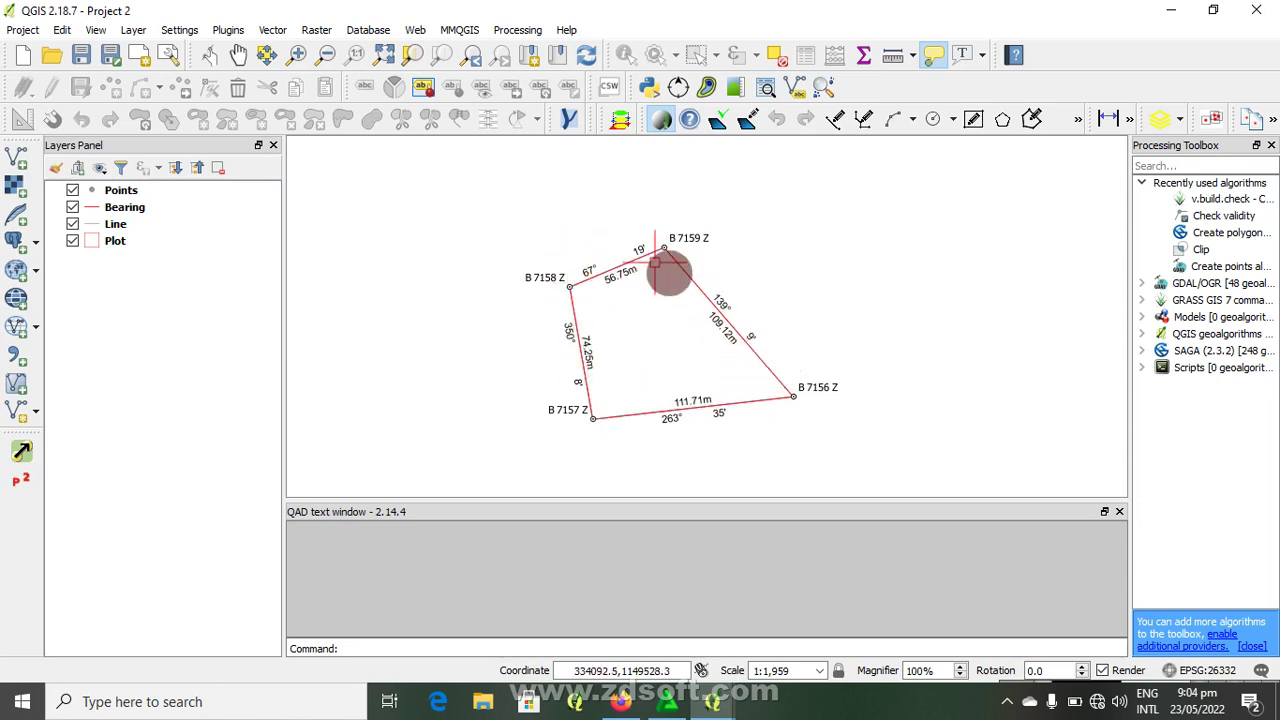
pyautogui.moveTo(668, 701)
pyautogui.click(751, 671)
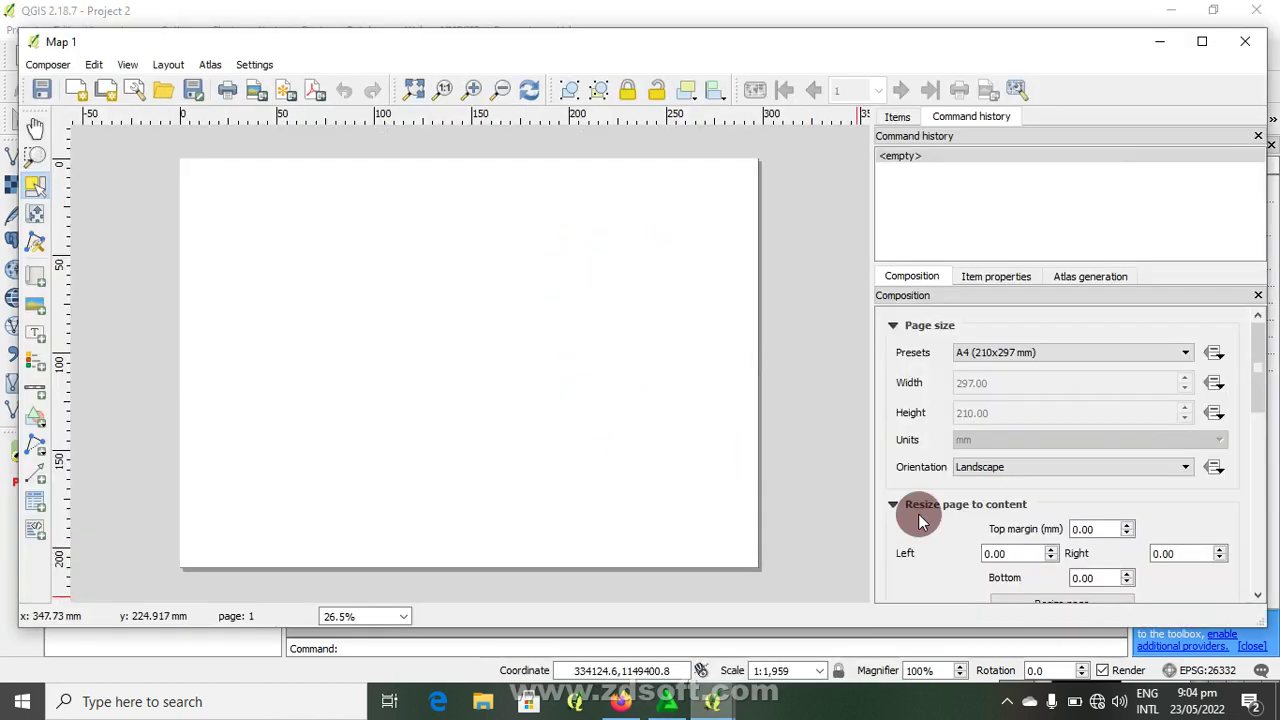
pyautogui.click(980, 466)
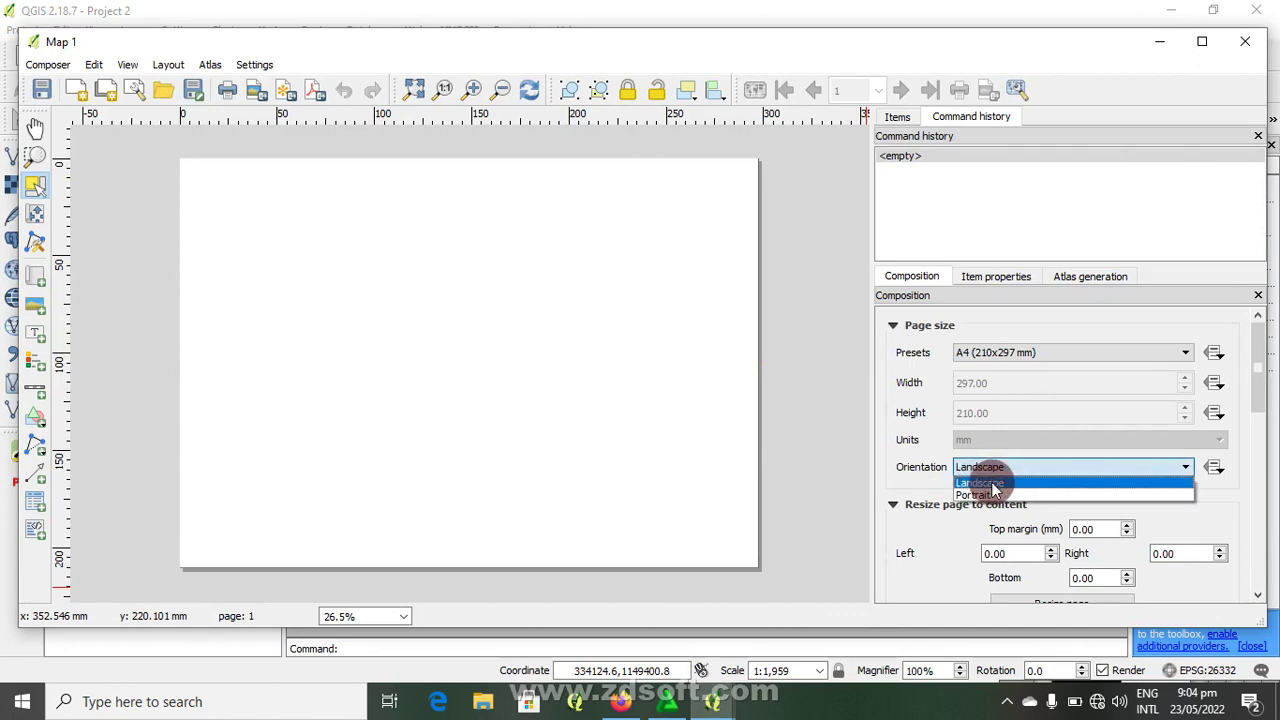
pyautogui.click(995, 495)
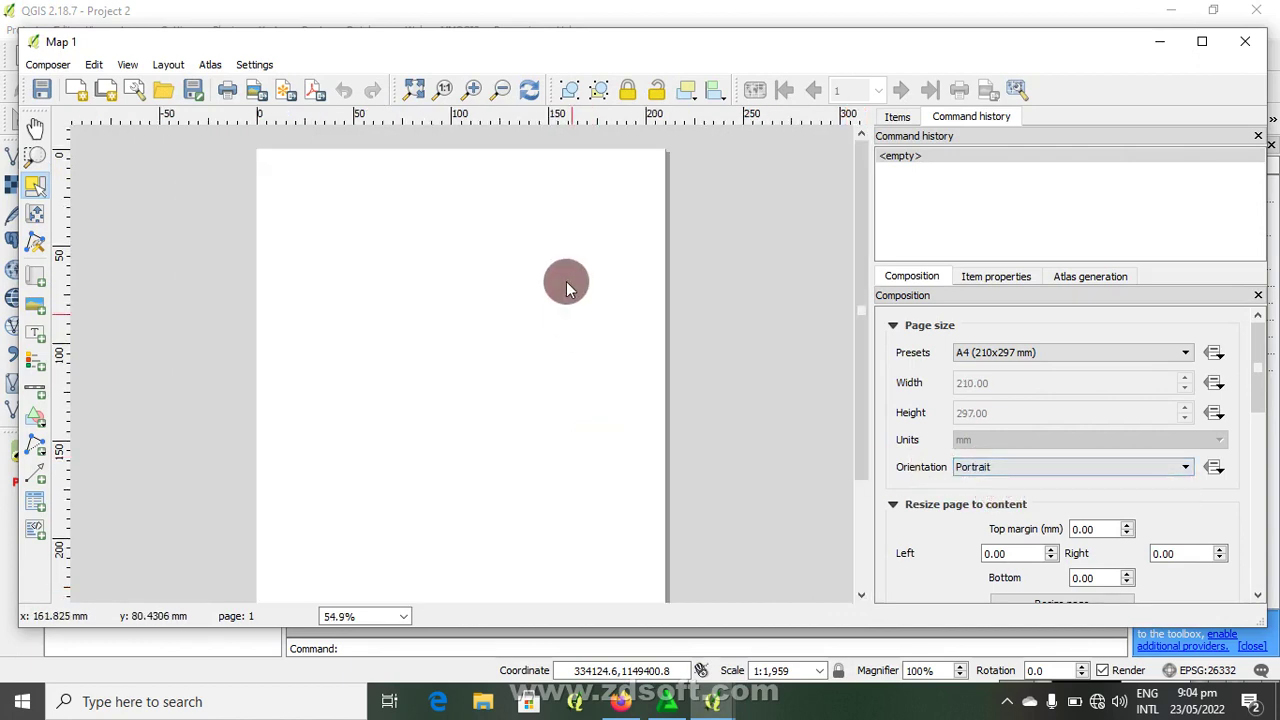
# Step: Add two vertical and two horizontal guides as margins, about 10 mm inside the four page edges
pyautogui.click(986, 276)
pyautogui.scroll(-1, 466, 237)
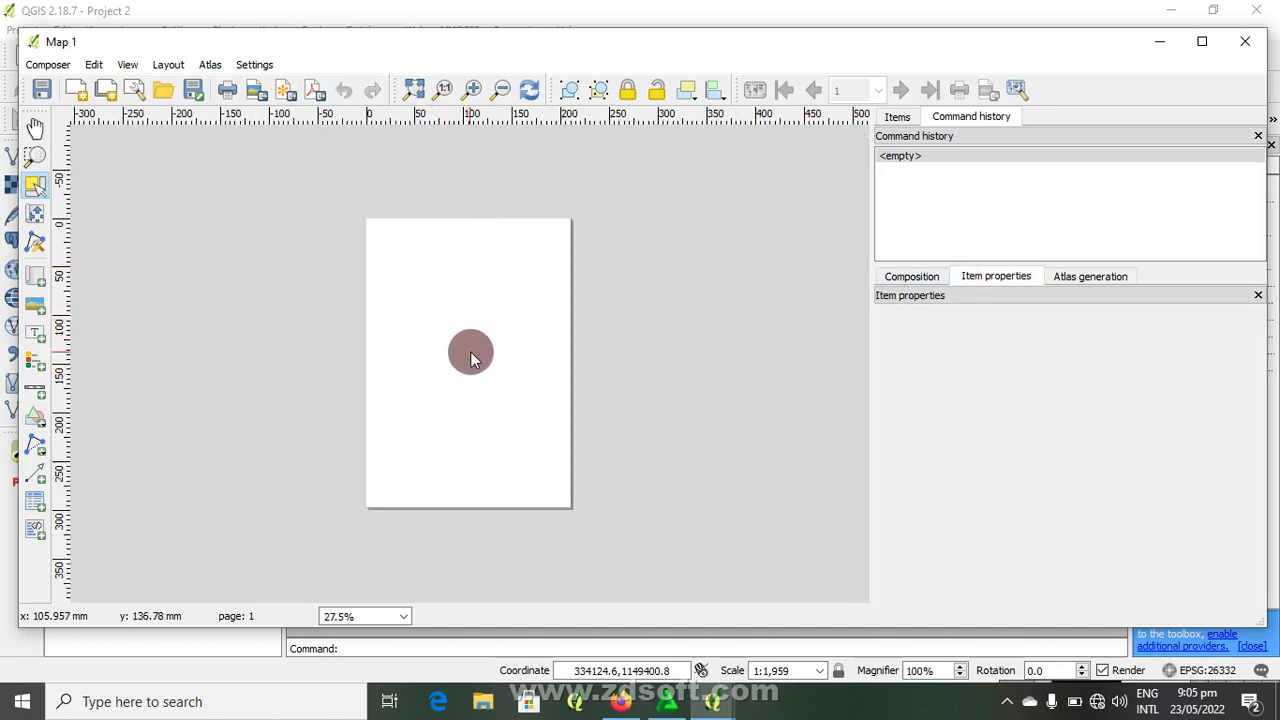
pyautogui.scroll(1, 472, 355)
pyautogui.scroll(-1, 472, 355)
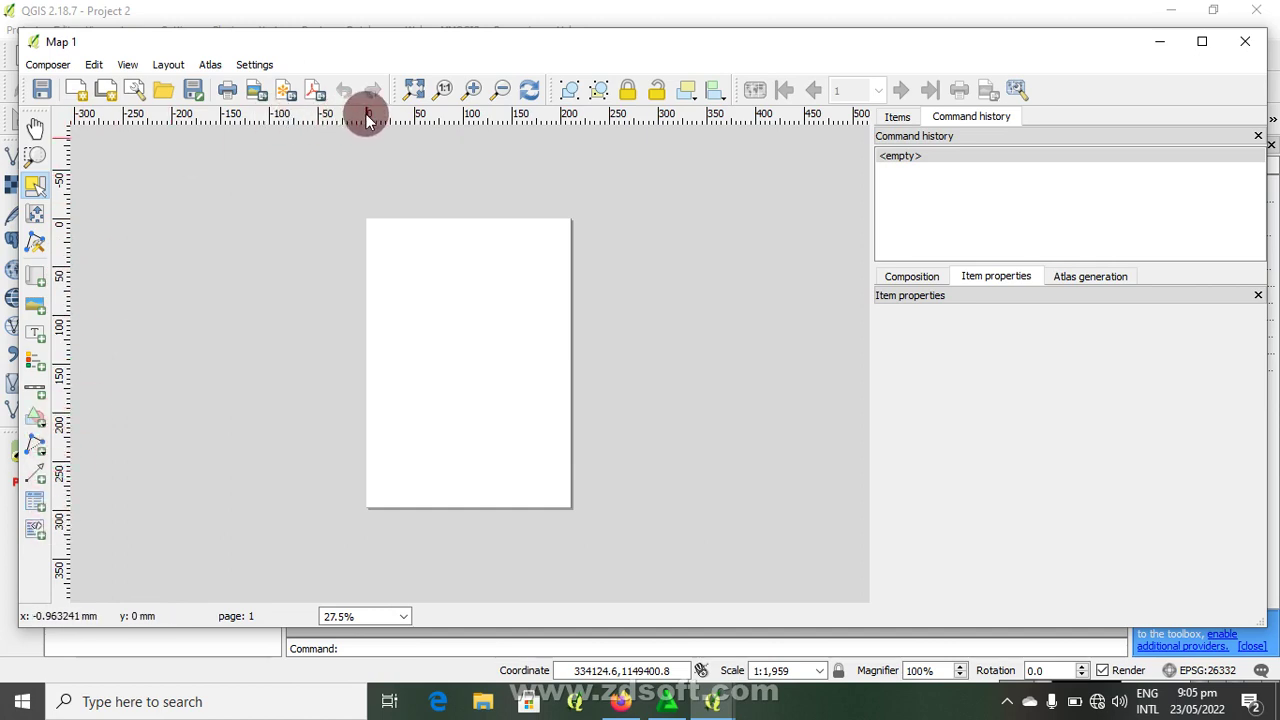
pyautogui.scroll(1, 440, 284)
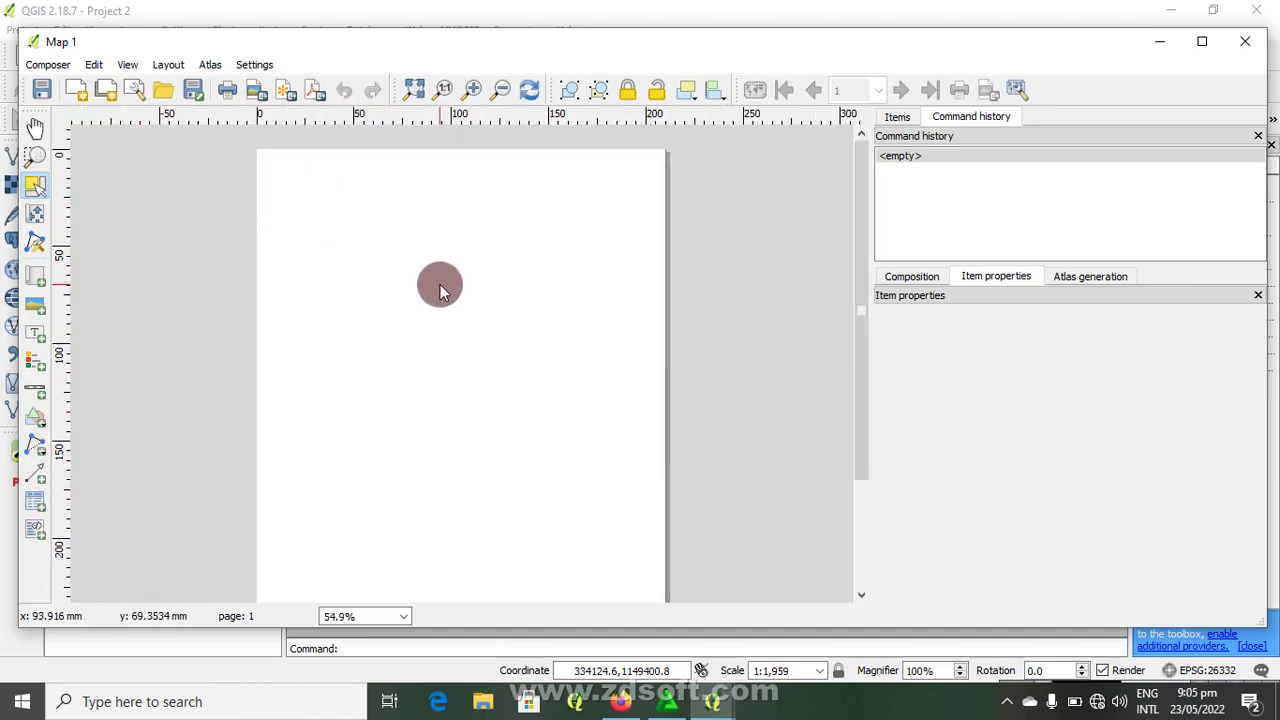
pyautogui.scroll(-1, 436, 268)
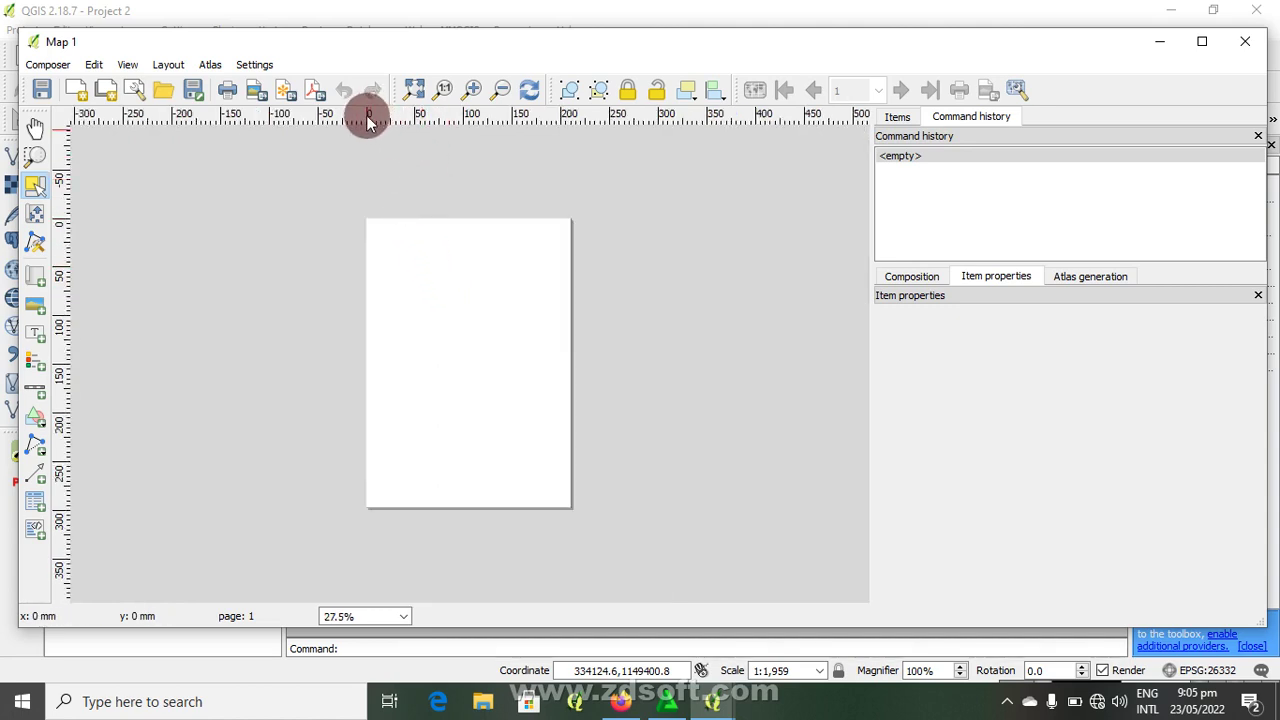
pyautogui.moveTo(368, 118); pyautogui.dragTo(377, 118)
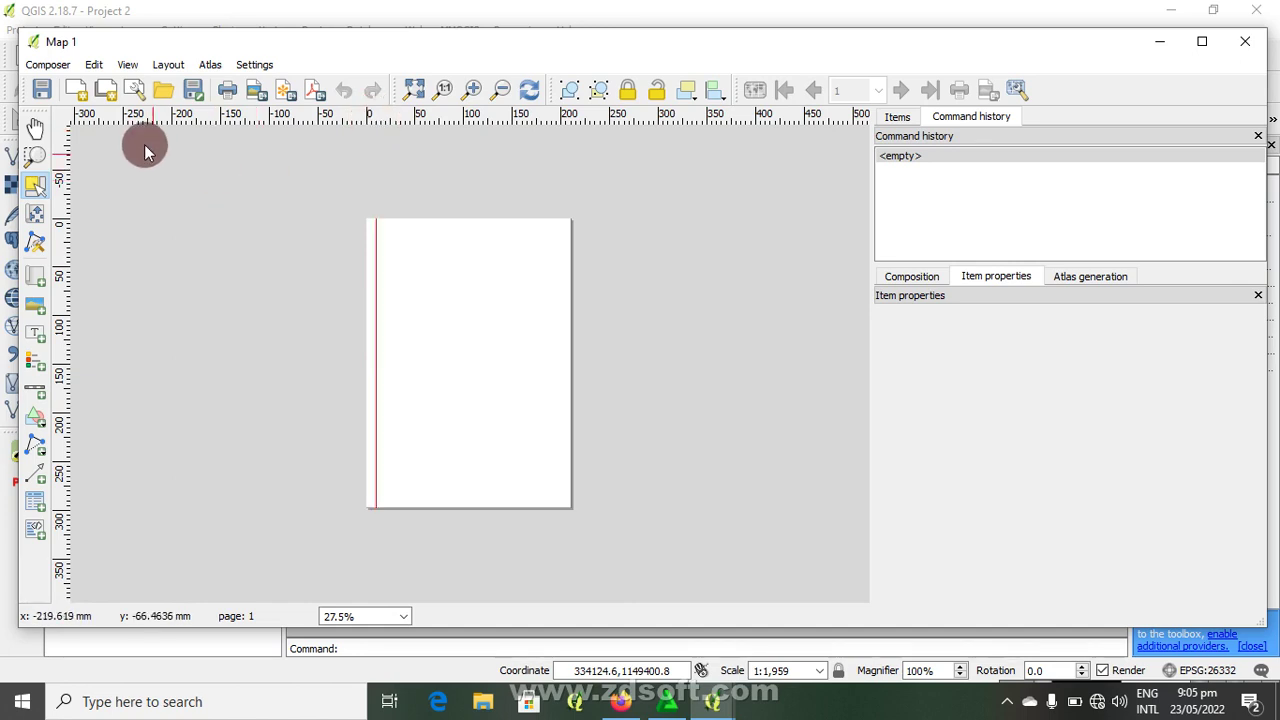
pyautogui.moveTo(53, 141); pyautogui.dragTo(62, 228)
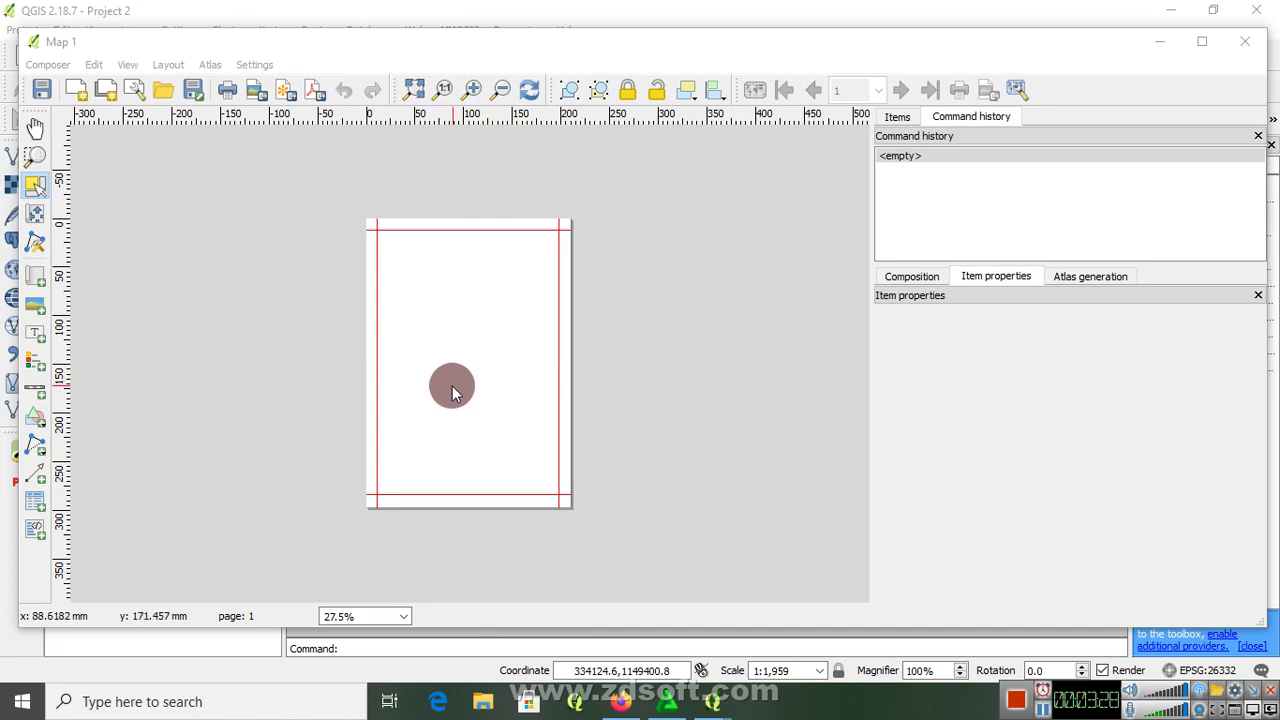
# Step: Add a map filling the area inside the margin guides and move its content so the plot sits near the middle
pyautogui.click(35, 280)
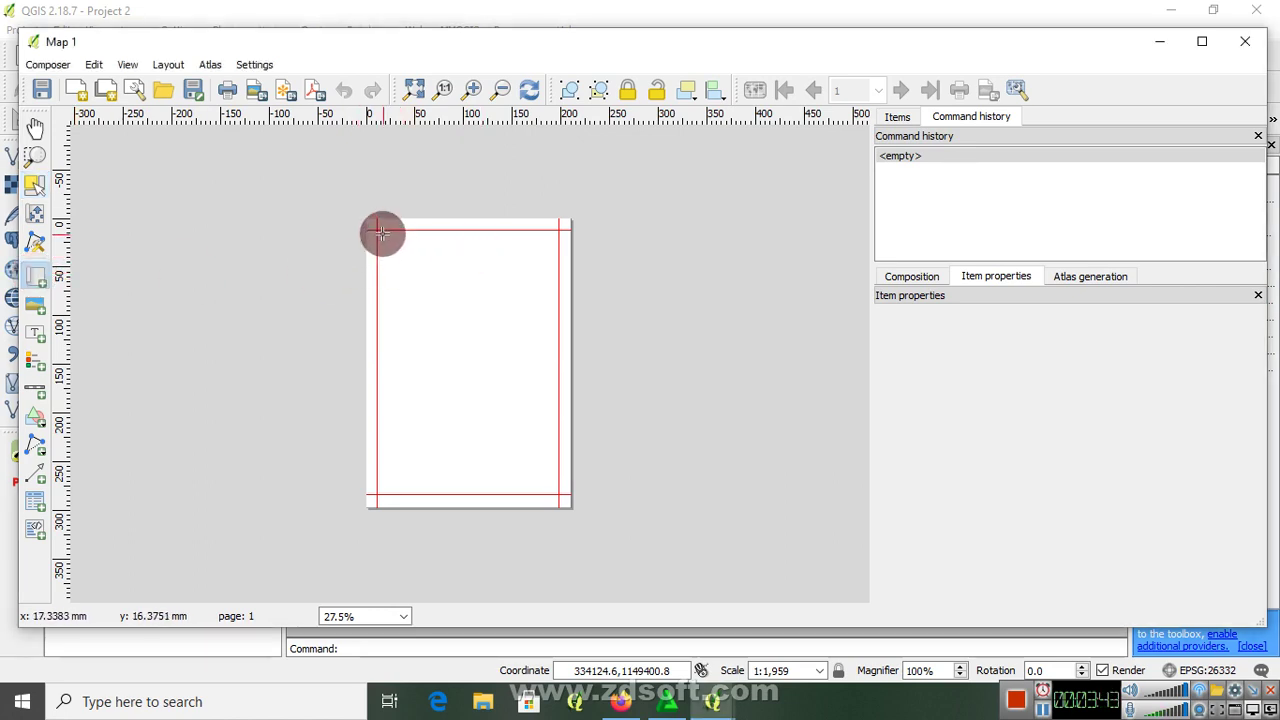
pyautogui.moveTo(378, 232); pyautogui.dragTo(558, 494)
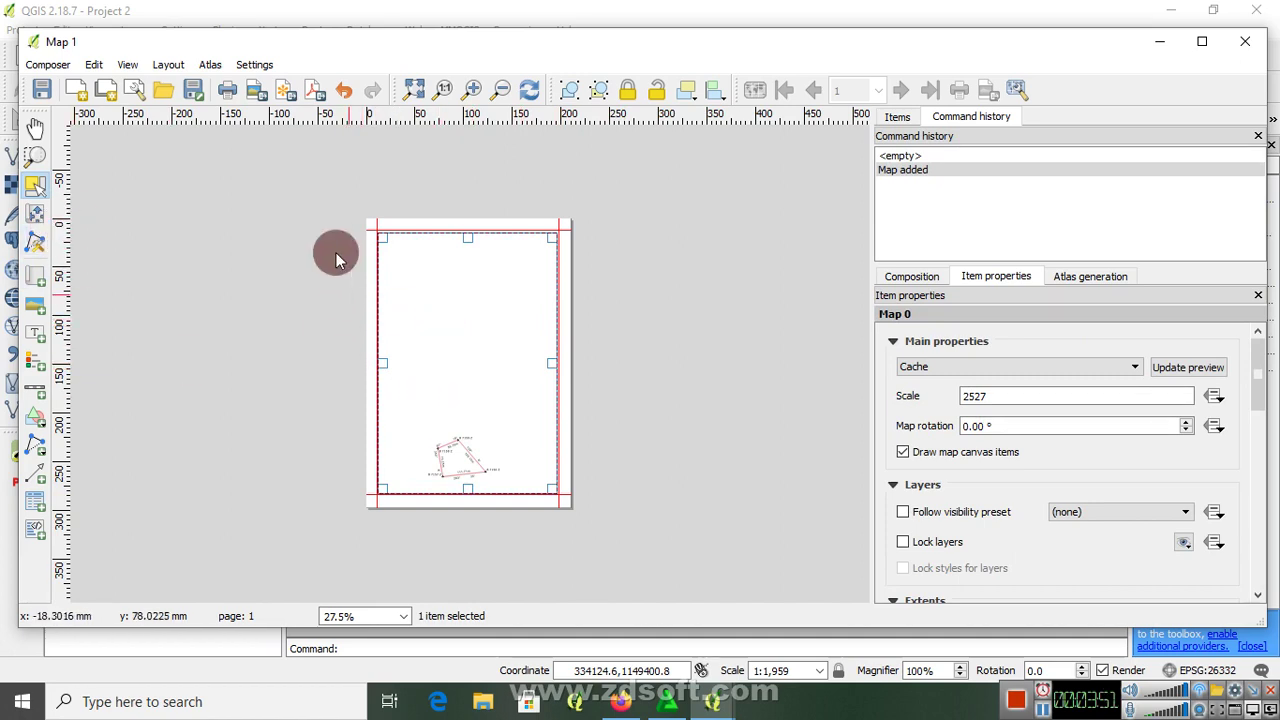
pyautogui.click(36, 187)
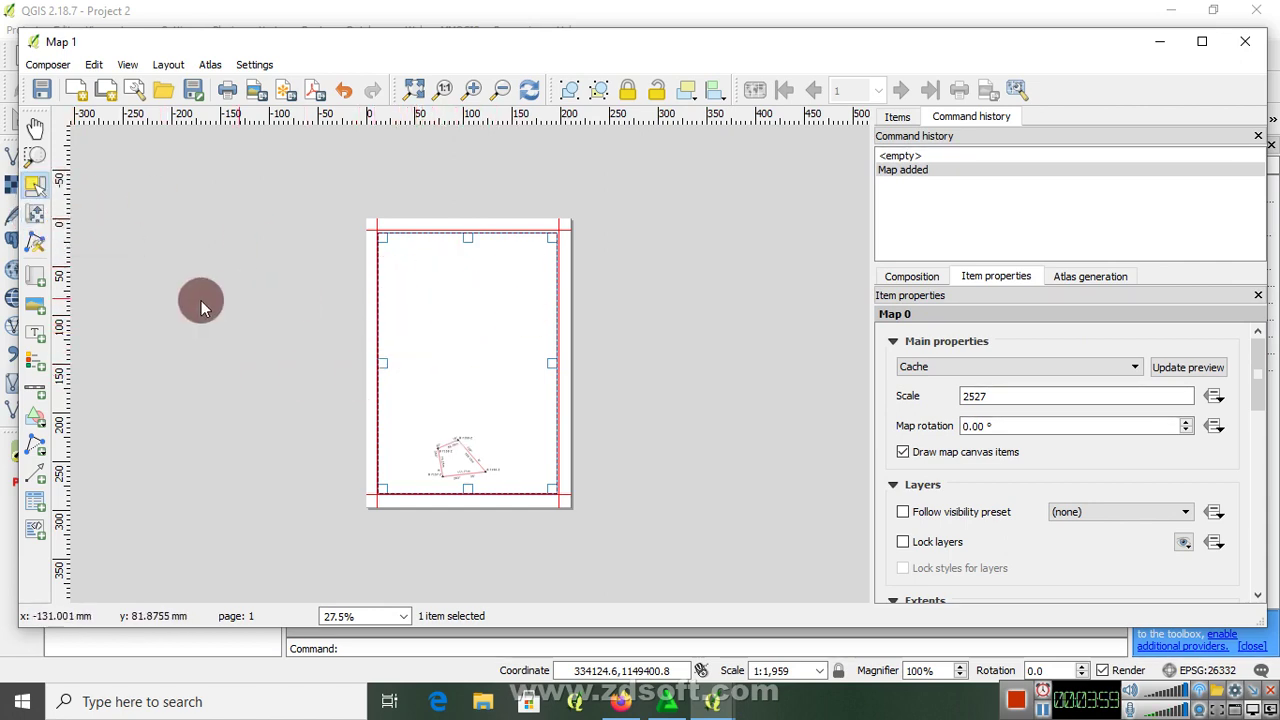
pyautogui.click(35, 214)
pyautogui.moveTo(491, 457); pyautogui.dragTo(496, 349)
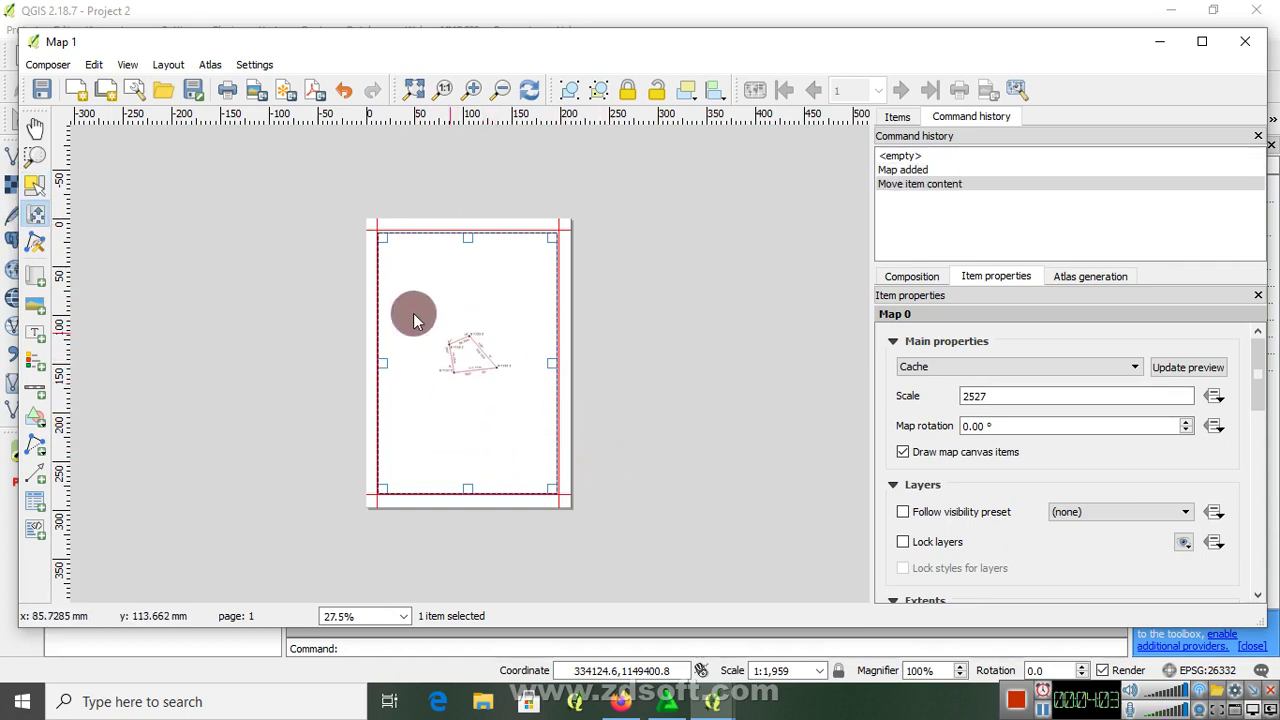
# Step: Resize the map item at its corners so that its edges align with the four margin guides
pyautogui.click(35, 187)
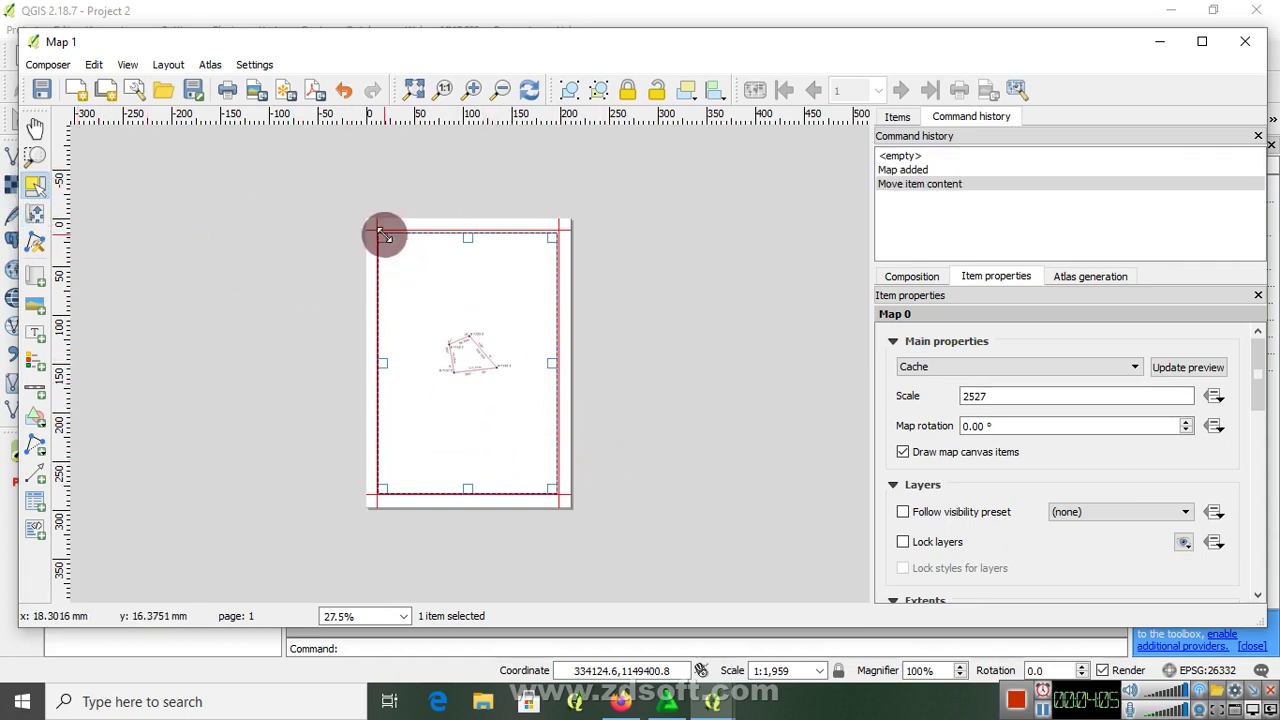
pyautogui.moveTo(383, 236); pyautogui.dragTo(381, 233)
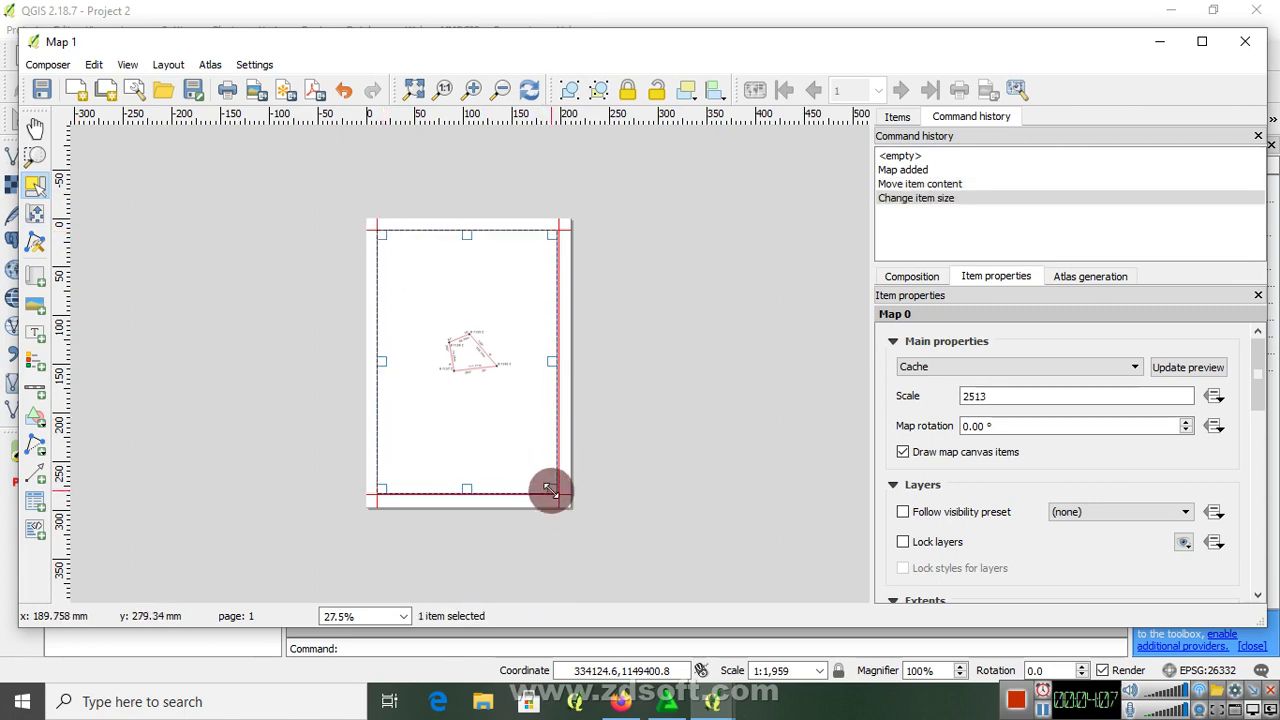
pyautogui.moveTo(551, 490); pyautogui.dragTo(554, 491)
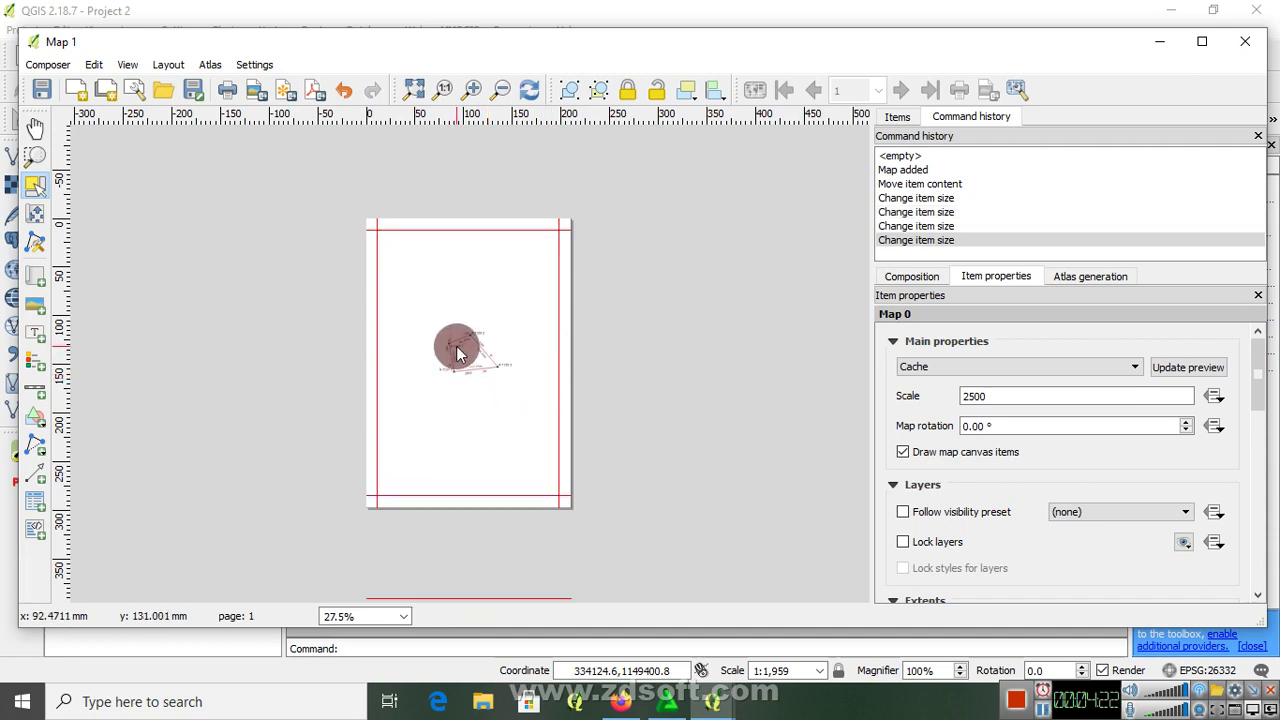
pyautogui.click(512, 307)
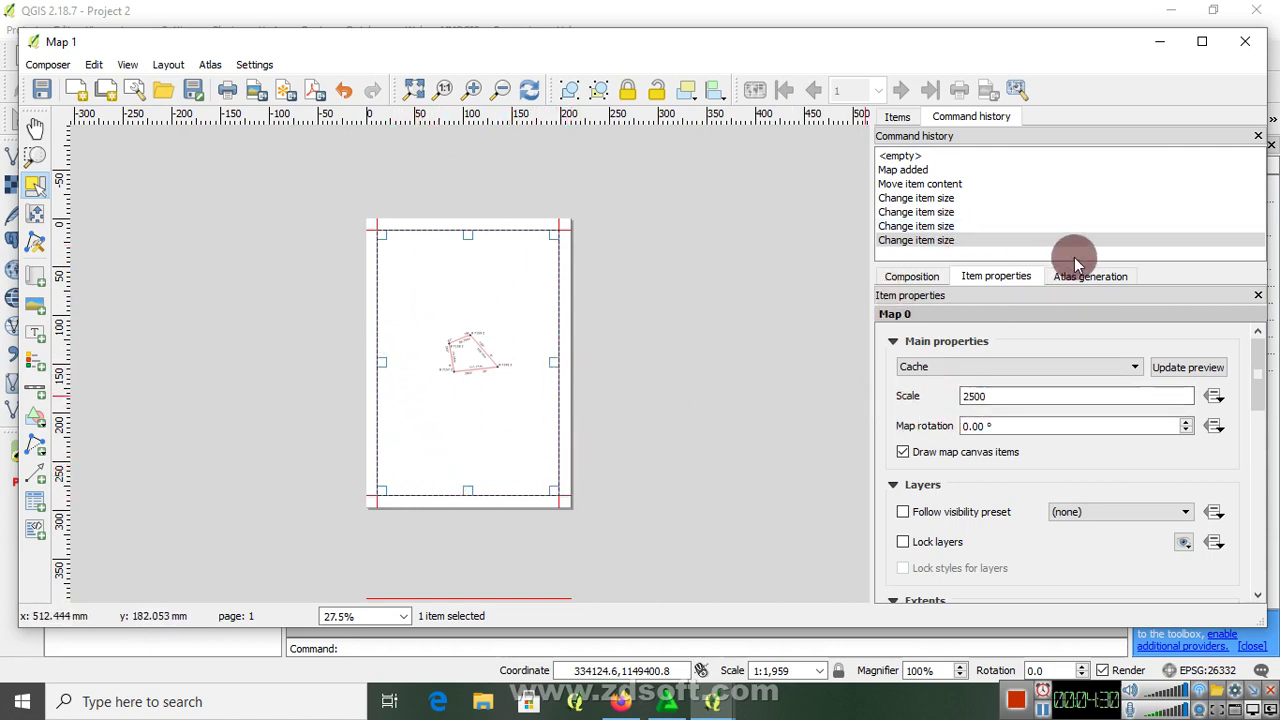
# Step: Enable the map item's frame and set the frame thickness to 0.40 mm
pyautogui.click(1265, 460)
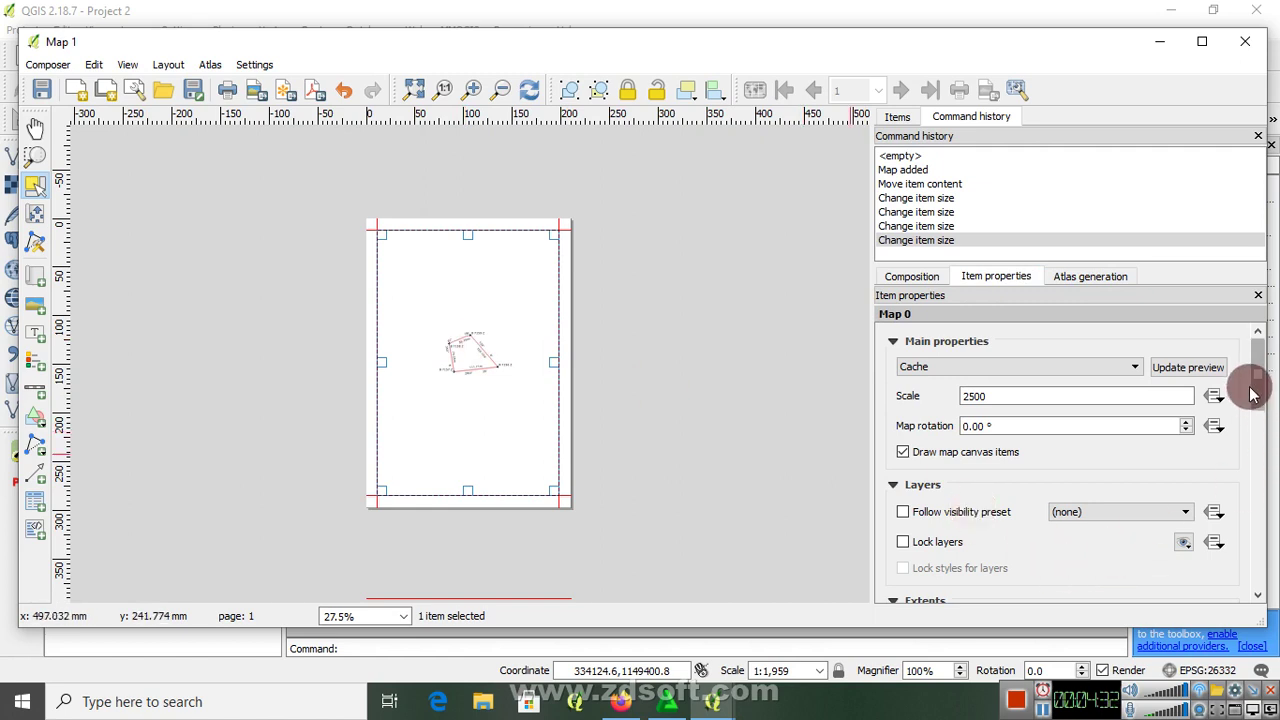
pyautogui.scroll(-3, 1263, 465)
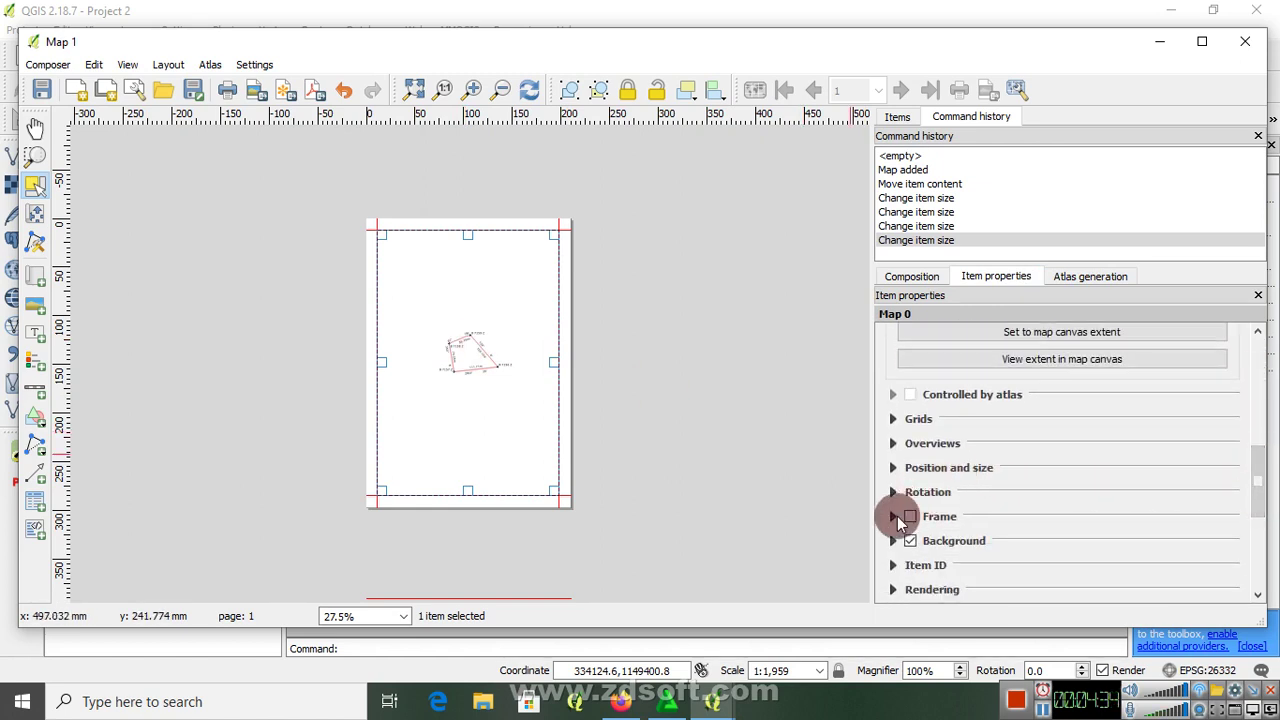
pyautogui.click(910, 517)
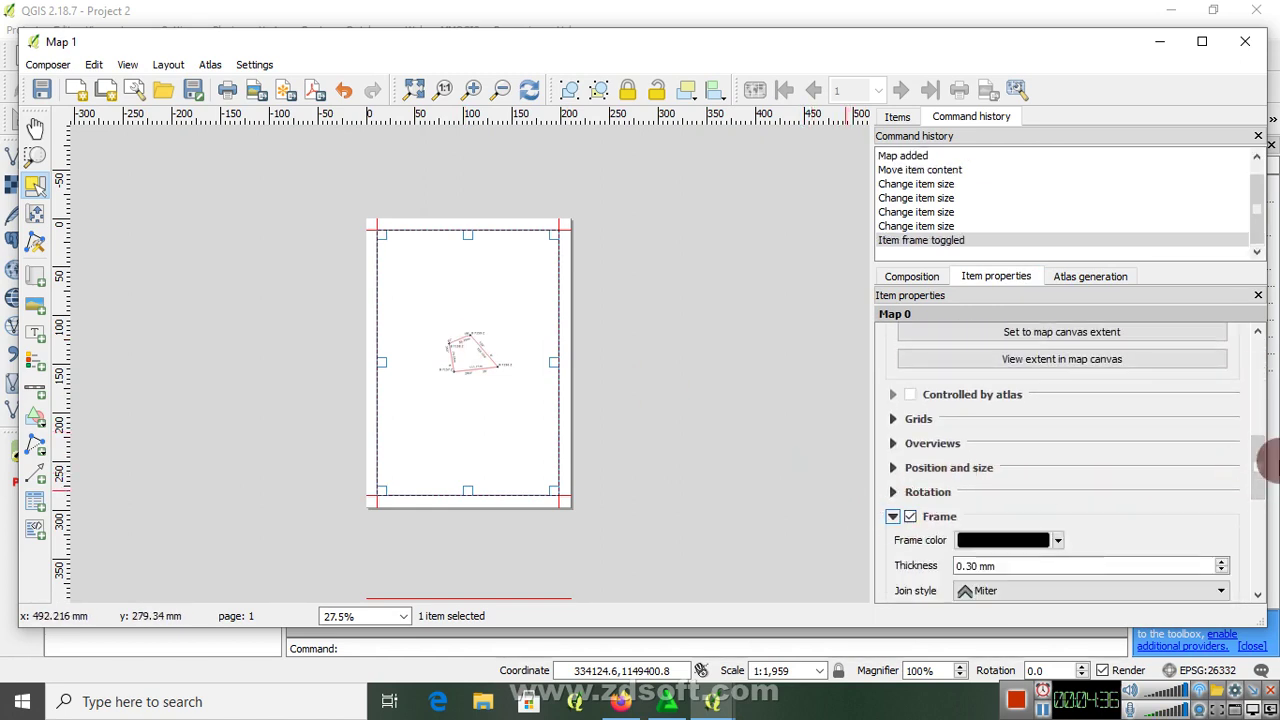
pyautogui.scroll(-3, 1260, 470)
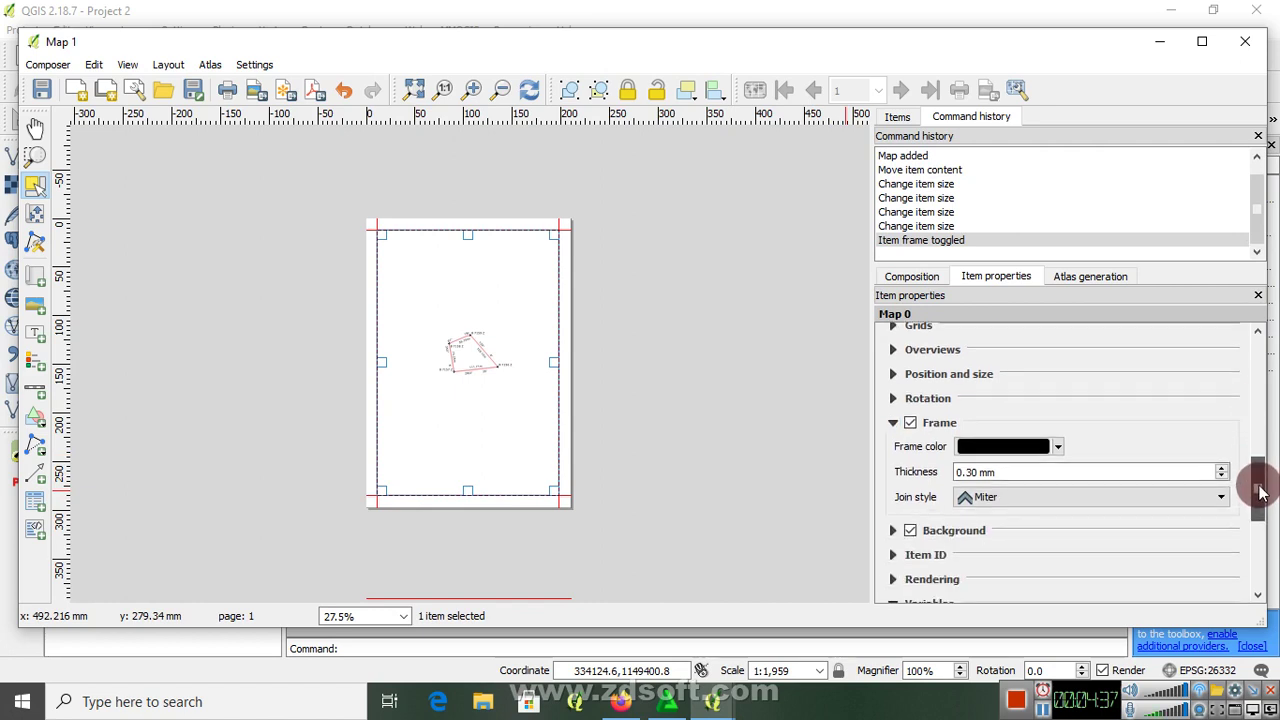
pyautogui.click(1057, 438)
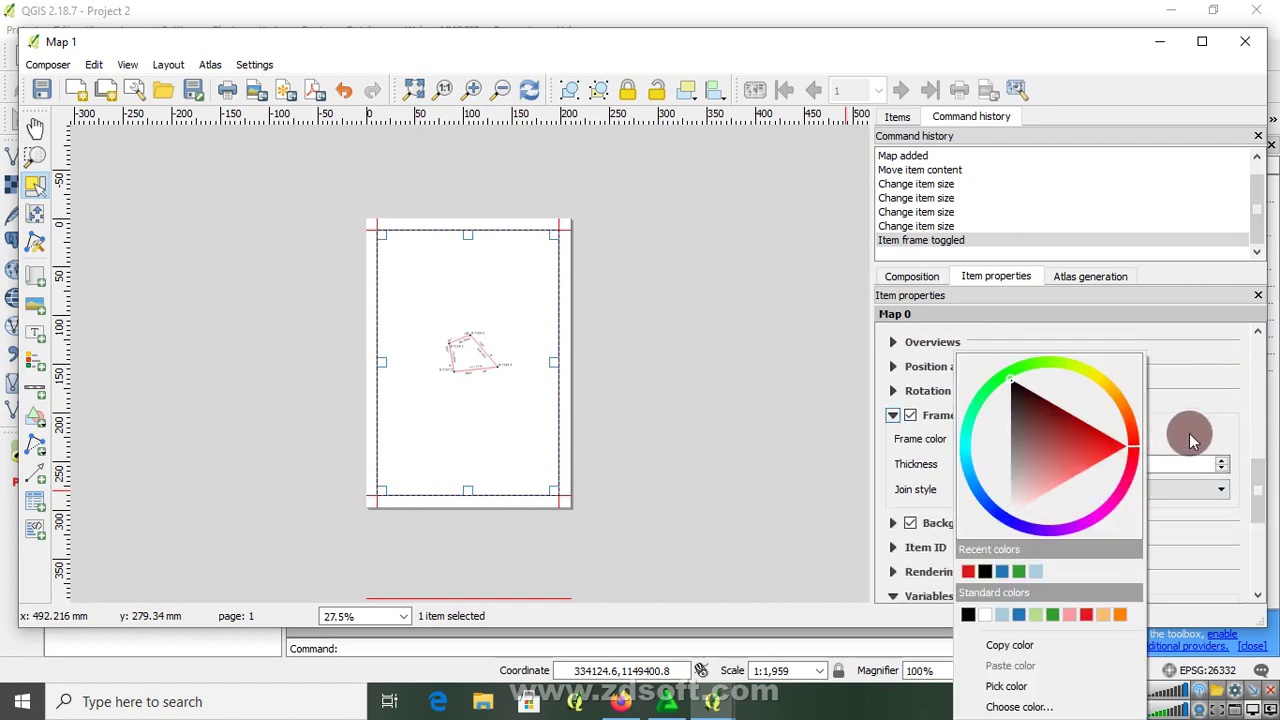
pyautogui.click(1188, 428)
pyautogui.click(1056, 441)
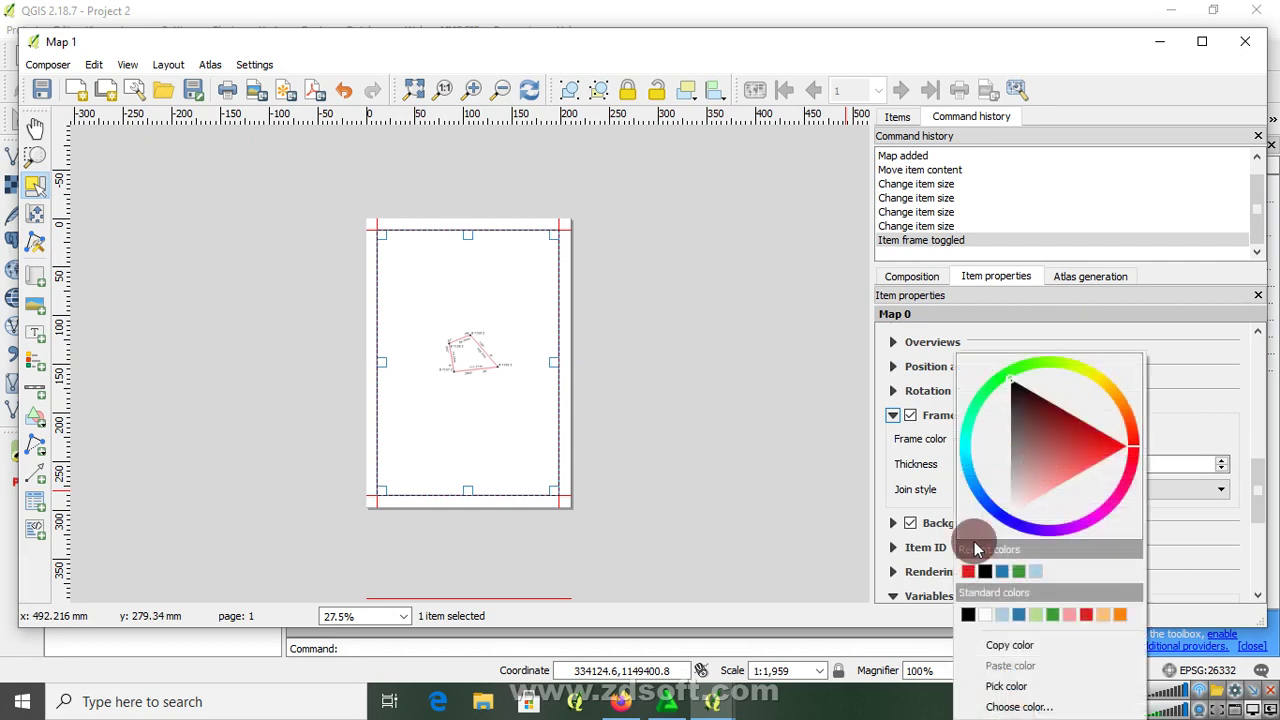
pyautogui.click(1214, 430)
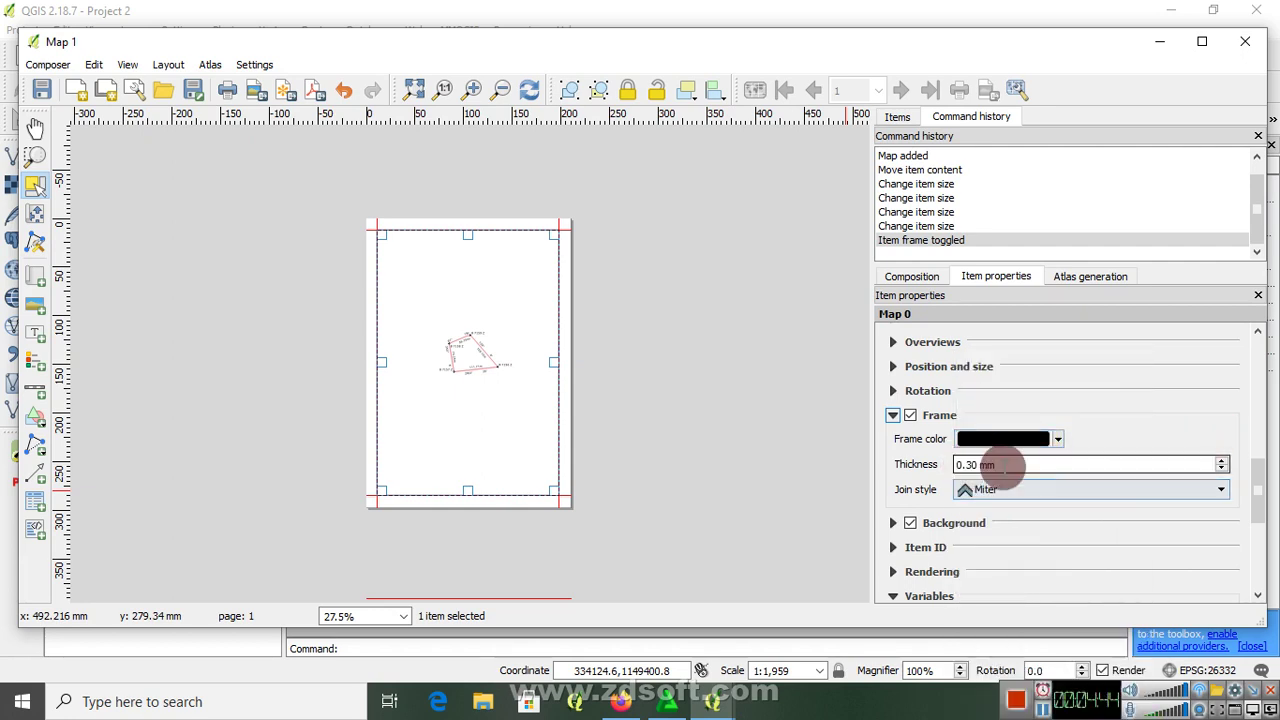
pyautogui.click(1222, 461)
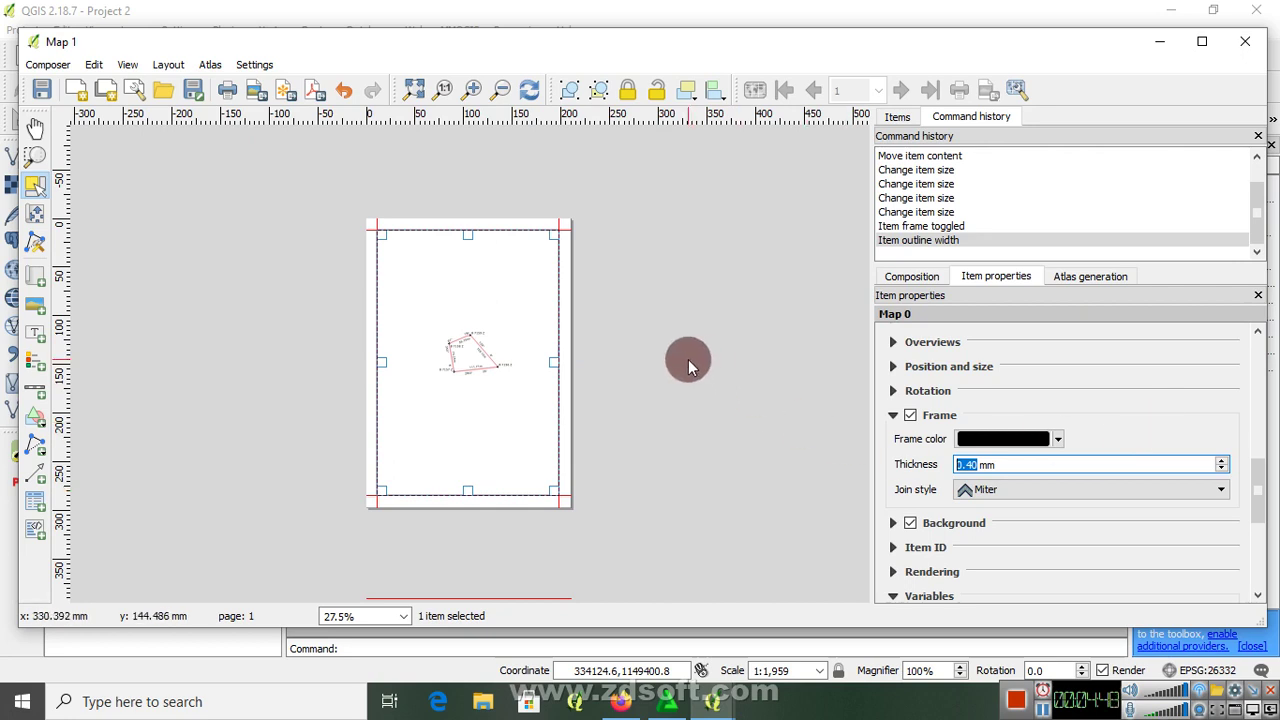
# Step: Shorten the map item from its lower and upper edges and move it down toward the middle of the page
pyautogui.click(688, 366)
pyautogui.click(489, 346)
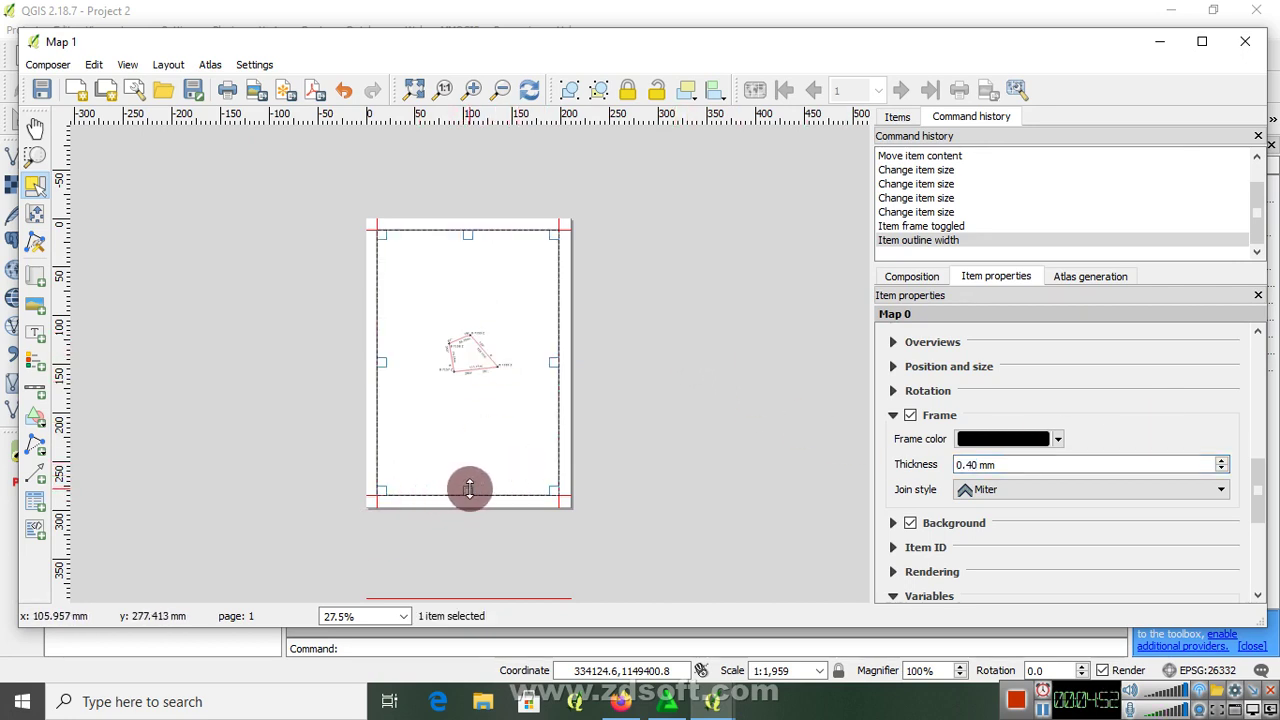
pyautogui.moveTo(466, 490); pyautogui.dragTo(474, 414)
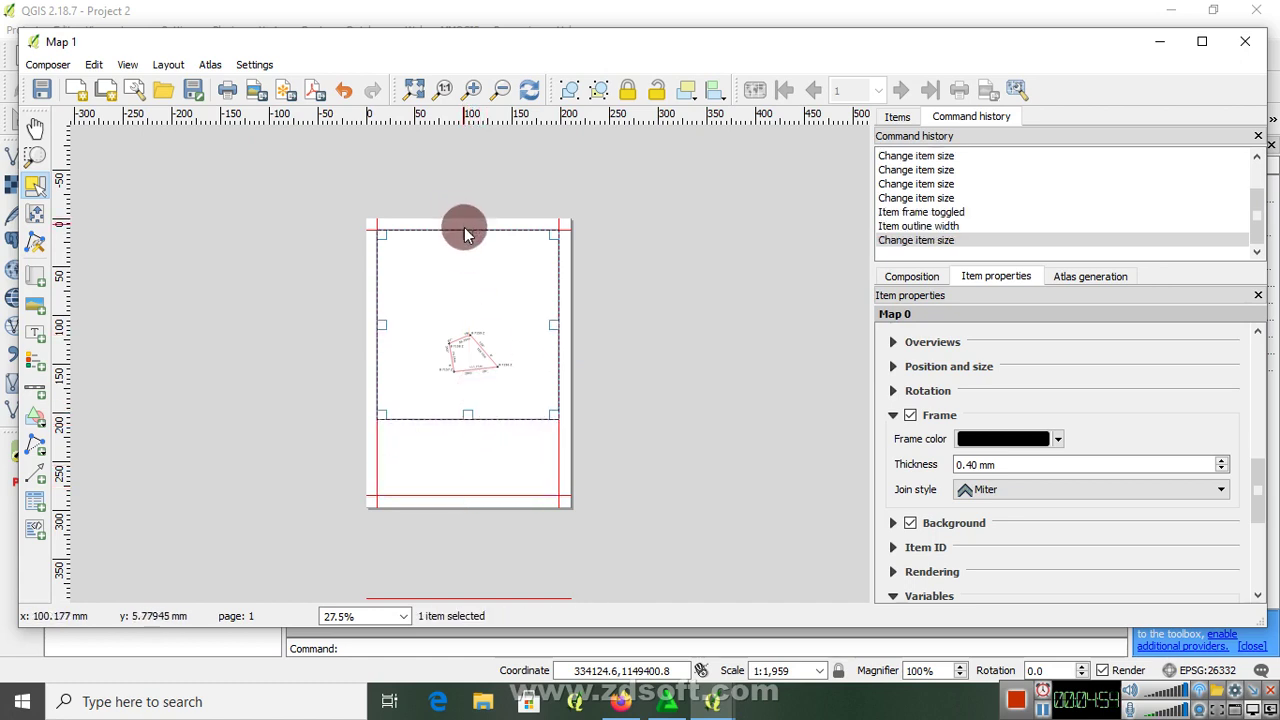
pyautogui.moveTo(465, 232); pyautogui.dragTo(471, 272)
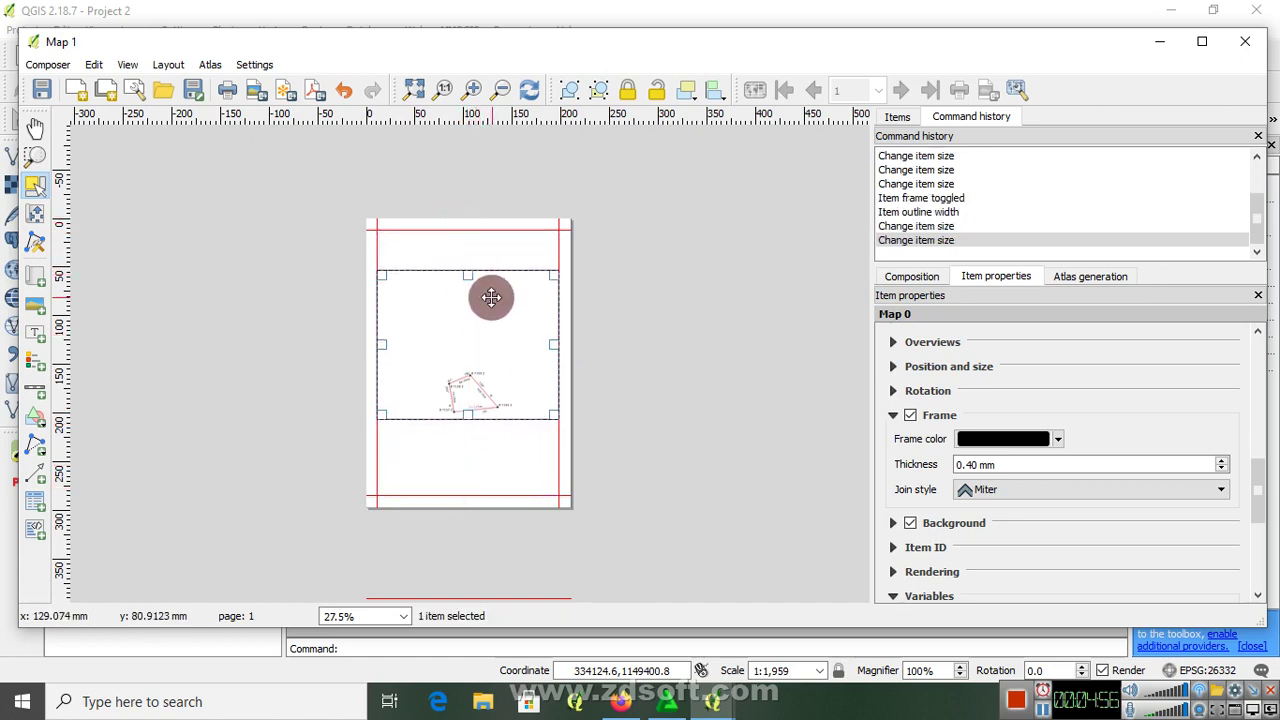
pyautogui.moveTo(474, 341); pyautogui.dragTo(479, 364)
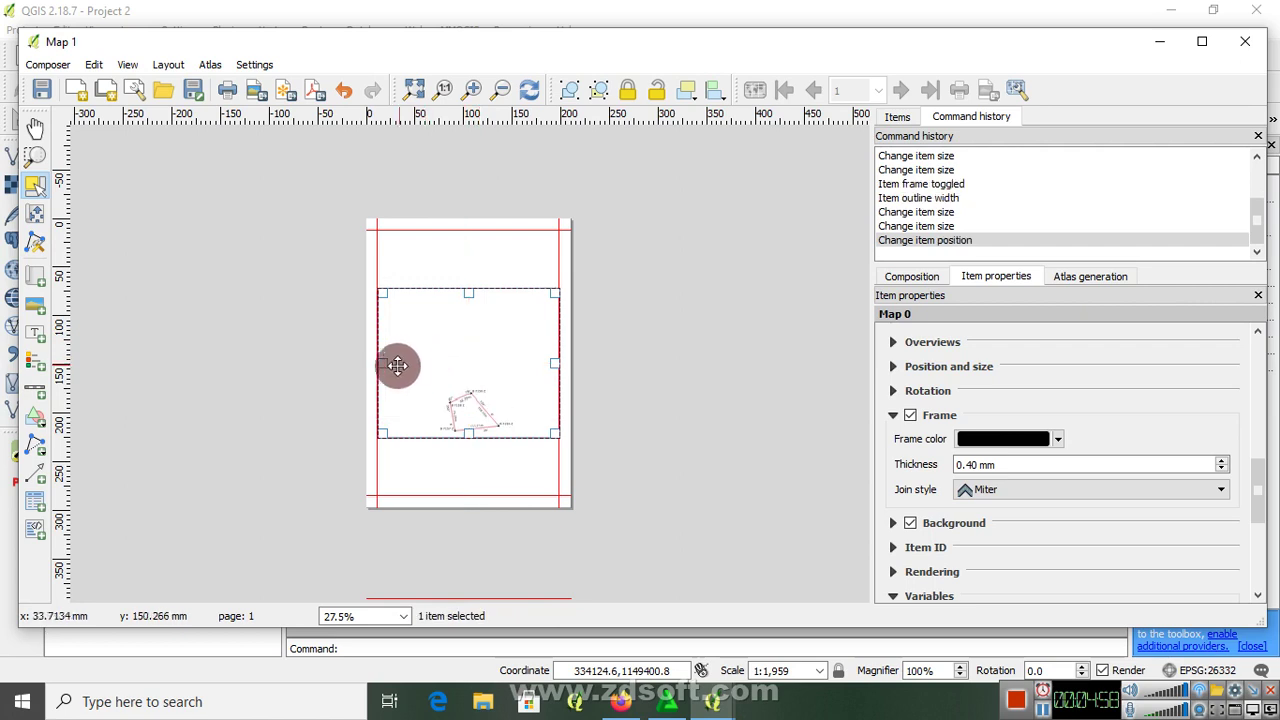
# Step: Inset the map item's two sides from the vertical margin guides and extend its upper and lower edges slightly
pyautogui.moveTo(384, 363); pyautogui.dragTo(390, 363)
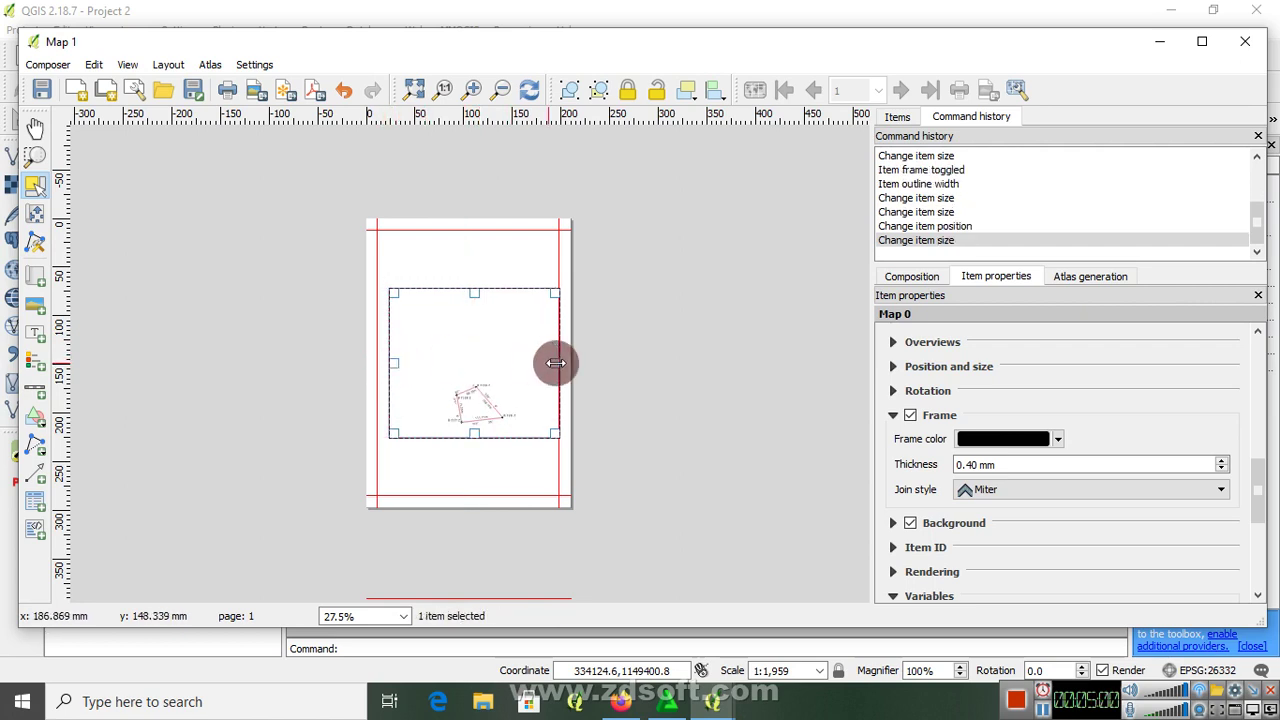
pyautogui.moveTo(556, 363); pyautogui.dragTo(543, 363)
pyautogui.moveTo(469, 290); pyautogui.dragTo(470, 276)
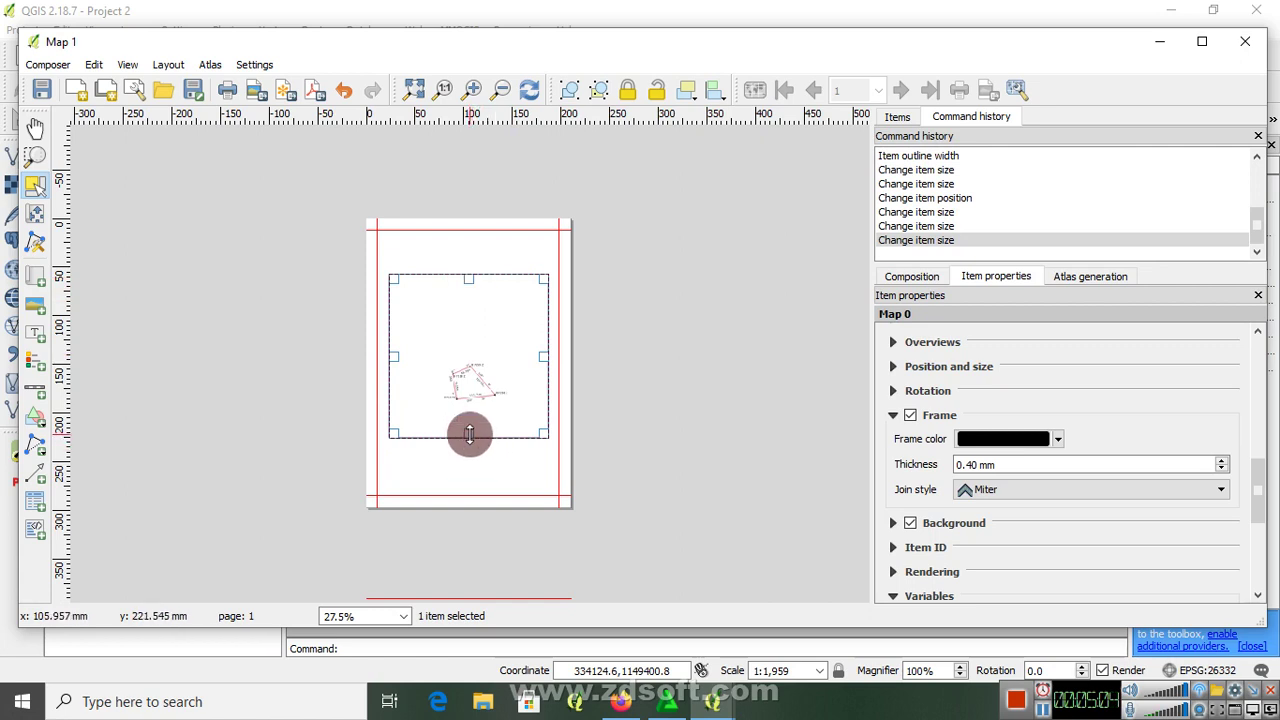
pyautogui.moveTo(469, 433); pyautogui.dragTo(470, 460)
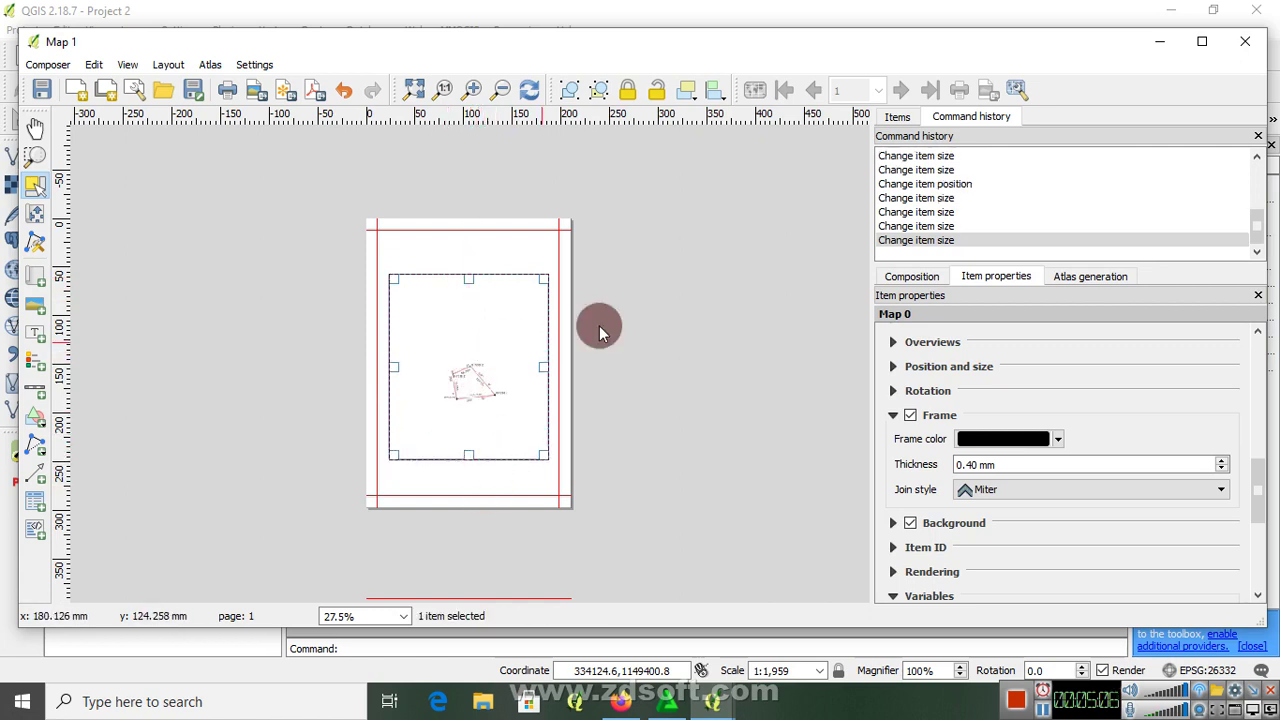
pyautogui.click(642, 336)
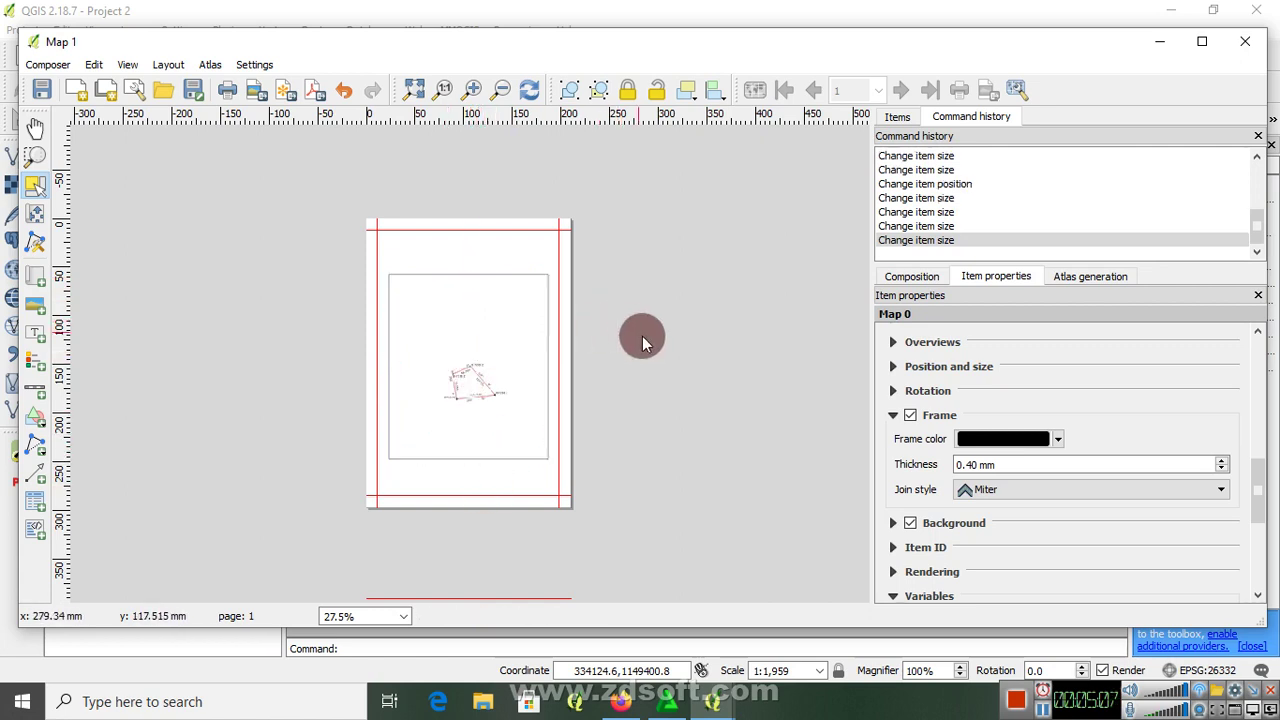
# Step: Nudge the map item slightly down the page and lower its upper edge a little
pyautogui.click(483, 342)
pyautogui.click(461, 258)
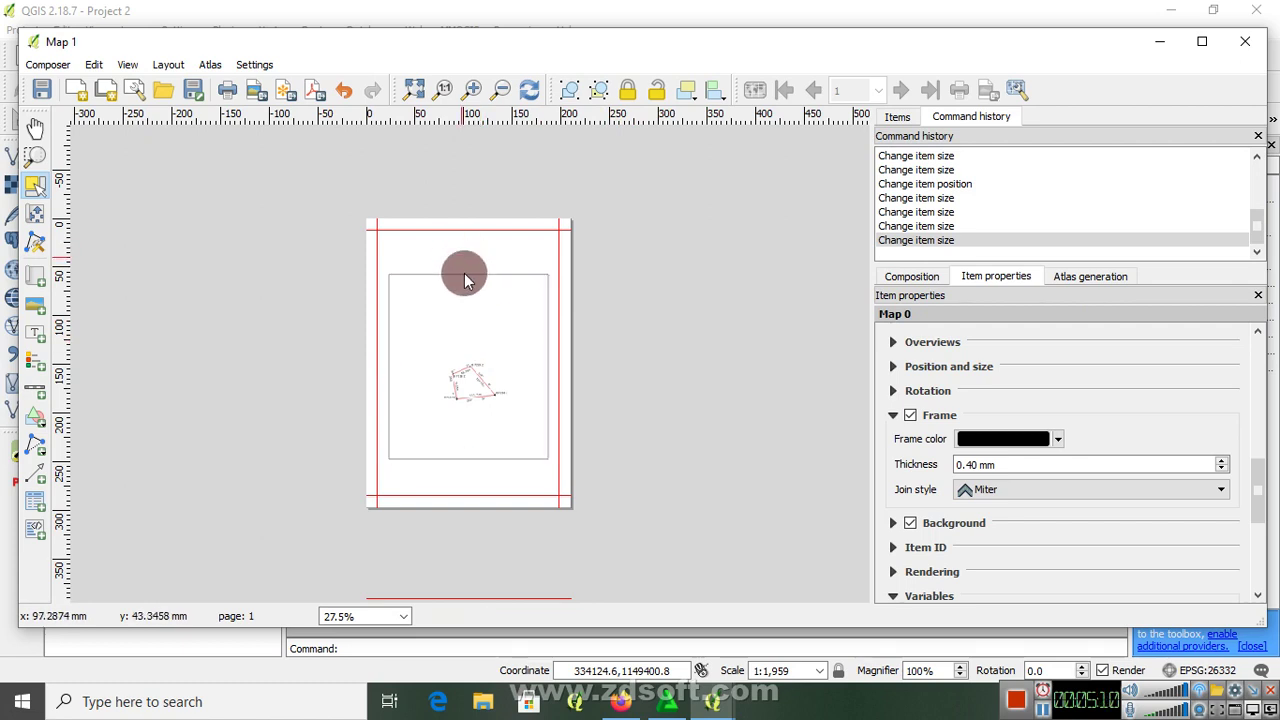
pyautogui.click(468, 338)
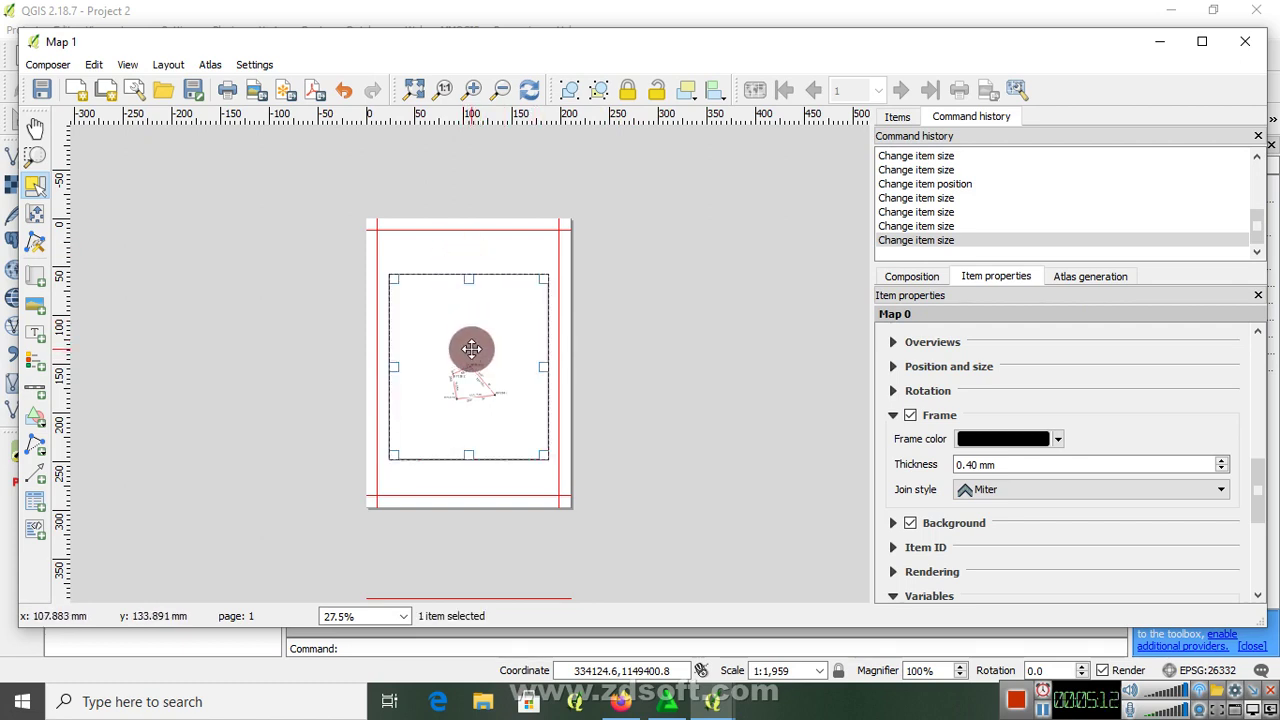
pyautogui.moveTo(471, 348); pyautogui.dragTo(467, 351)
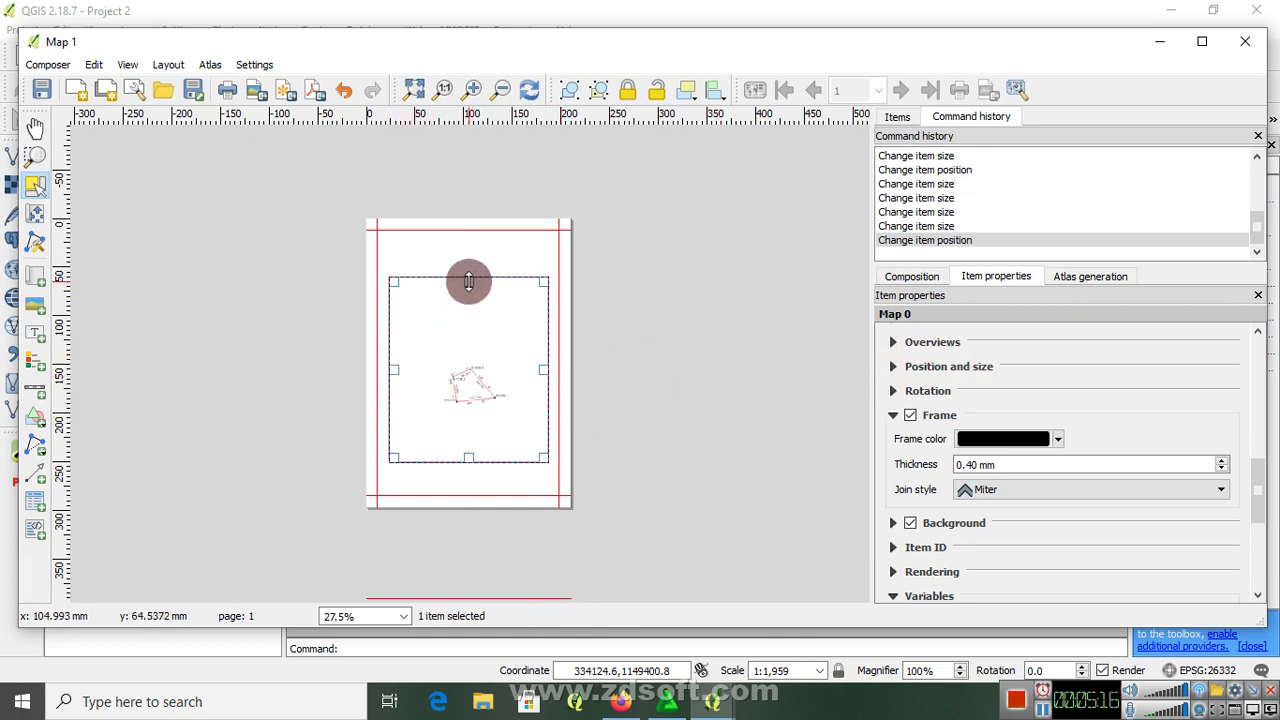
pyautogui.moveTo(468, 282); pyautogui.dragTo(469, 286)
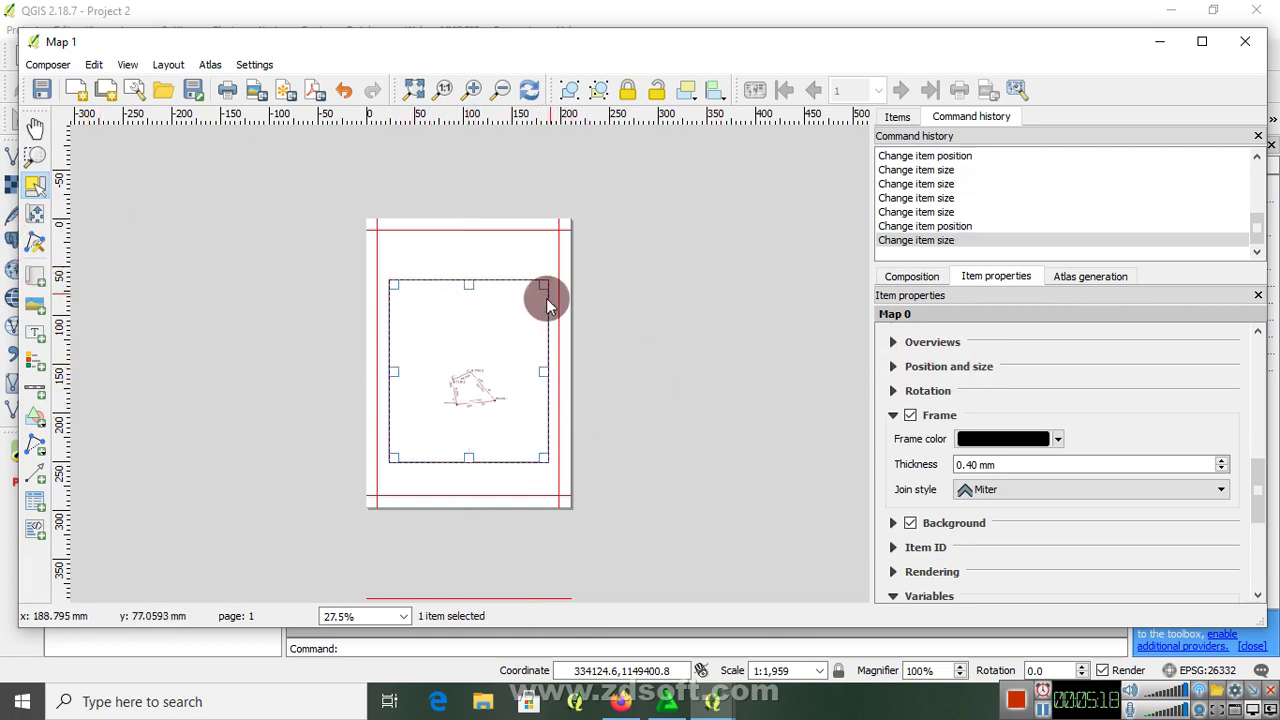
# Step: Move the map content so the plot sits near the centre of the resized map frame
pyautogui.click(34, 213)
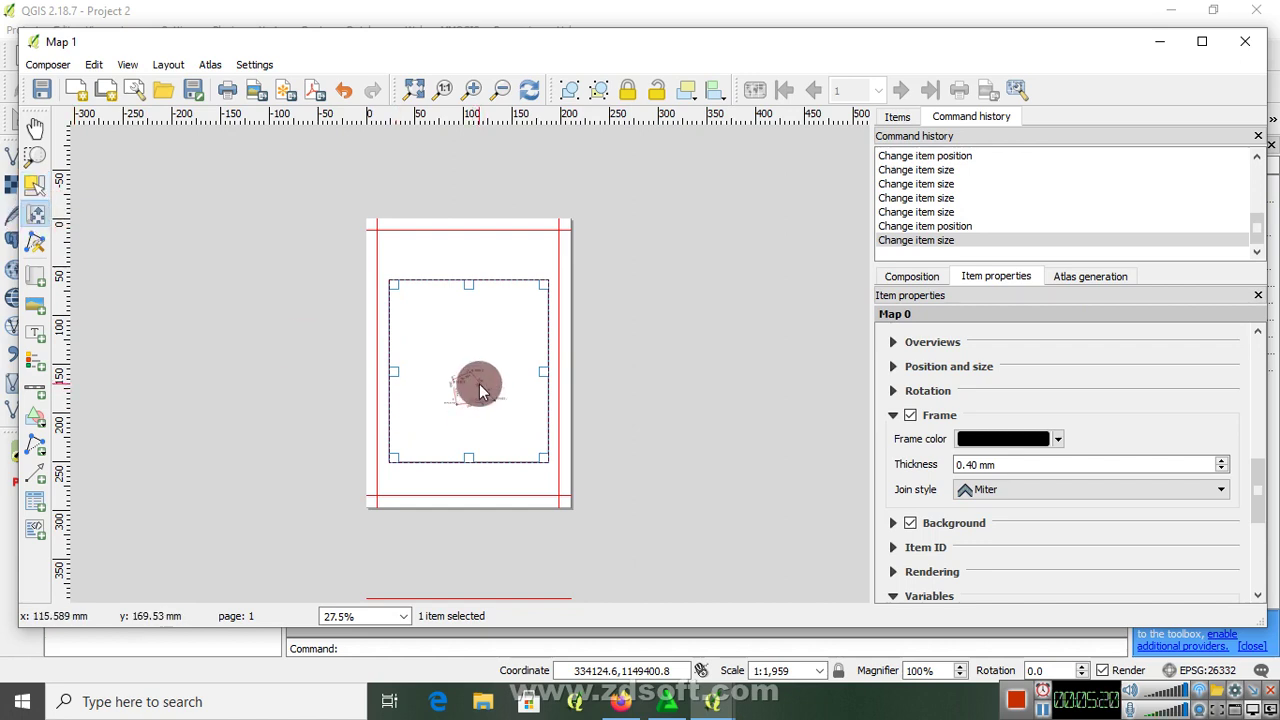
pyautogui.moveTo(479, 383)
pyautogui.mouseDown()
pyautogui.moveTo(483, 359)
pyautogui.moveTo(408, 323)
pyautogui.moveTo(443, 337)
pyautogui.moveTo(474, 314)
pyautogui.moveTo(471, 369)
pyautogui.mouseUp()
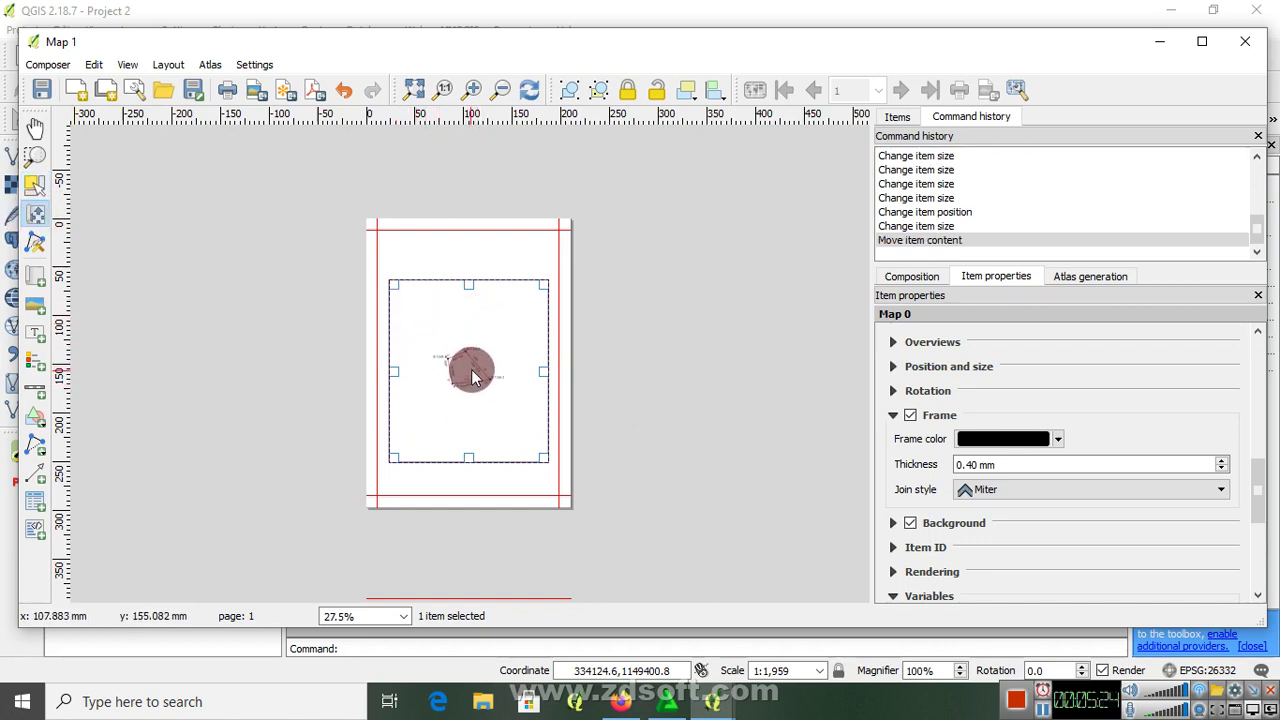
pyautogui.click(50, 188)
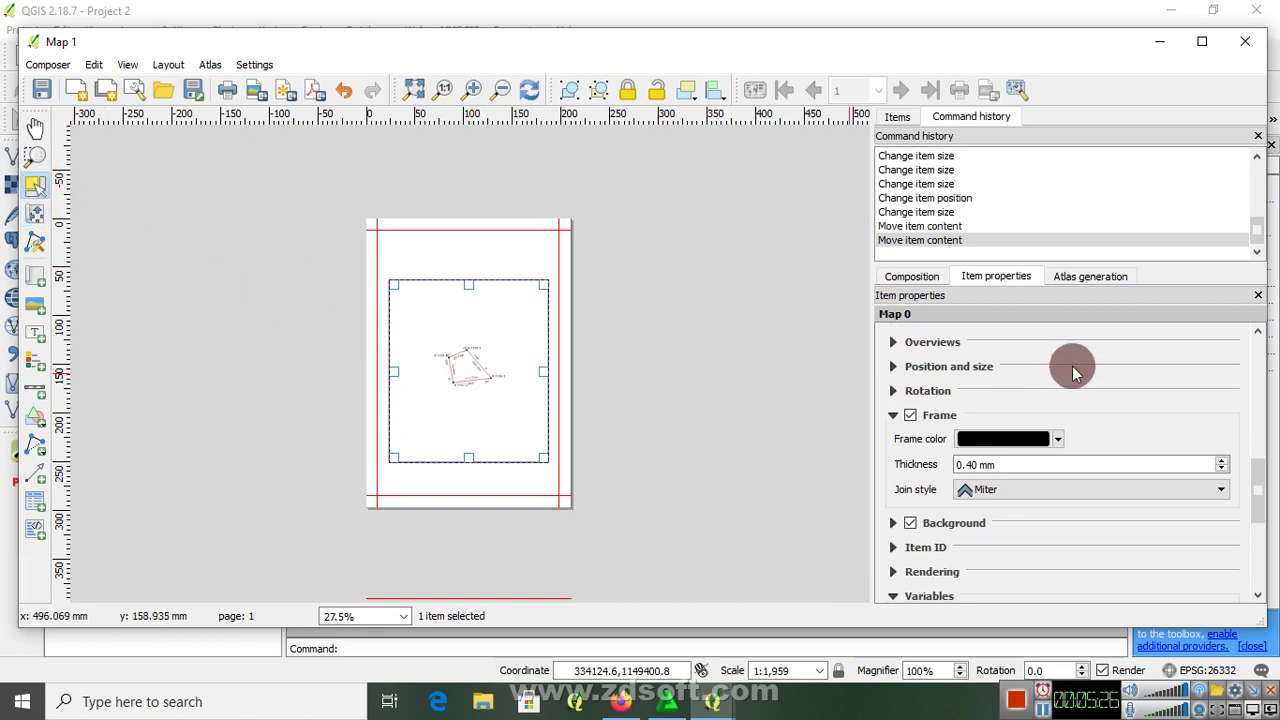
# Step: Set the map item's scale to 1500
pyautogui.moveTo(1265, 508); pyautogui.dragTo(1171, 357)
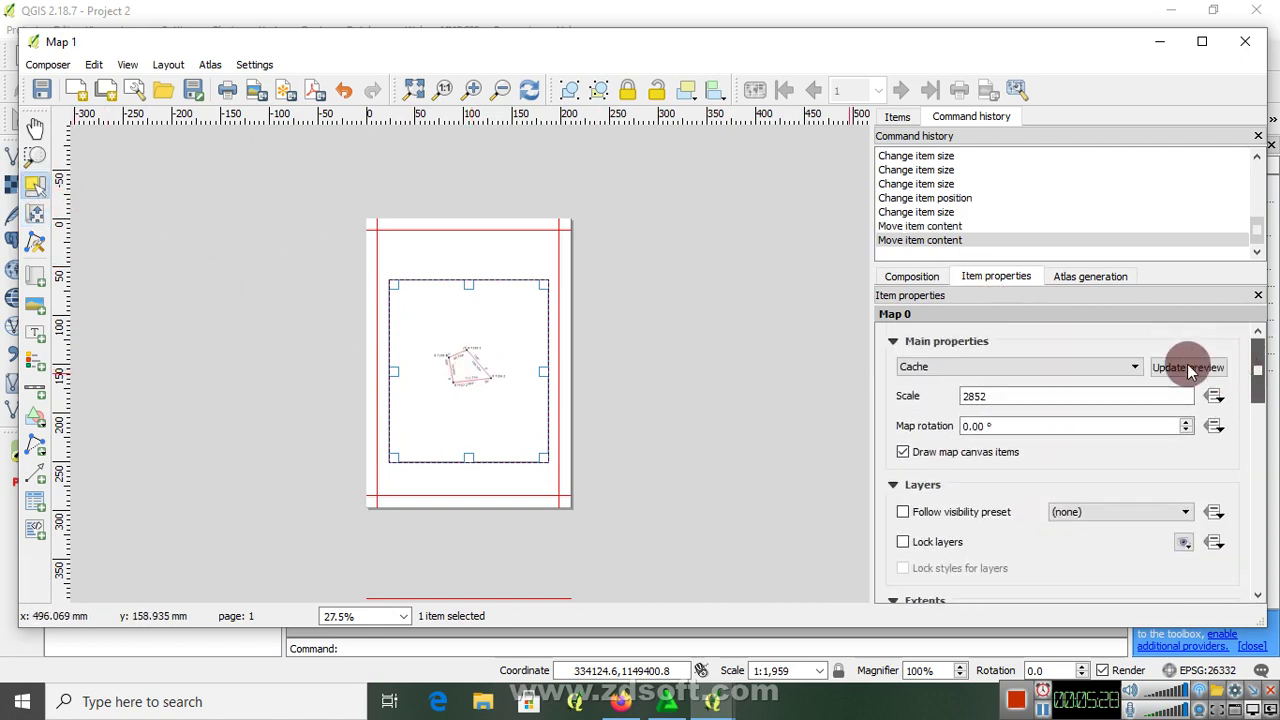
pyautogui.moveTo(1000, 395); pyautogui.dragTo(975, 395)
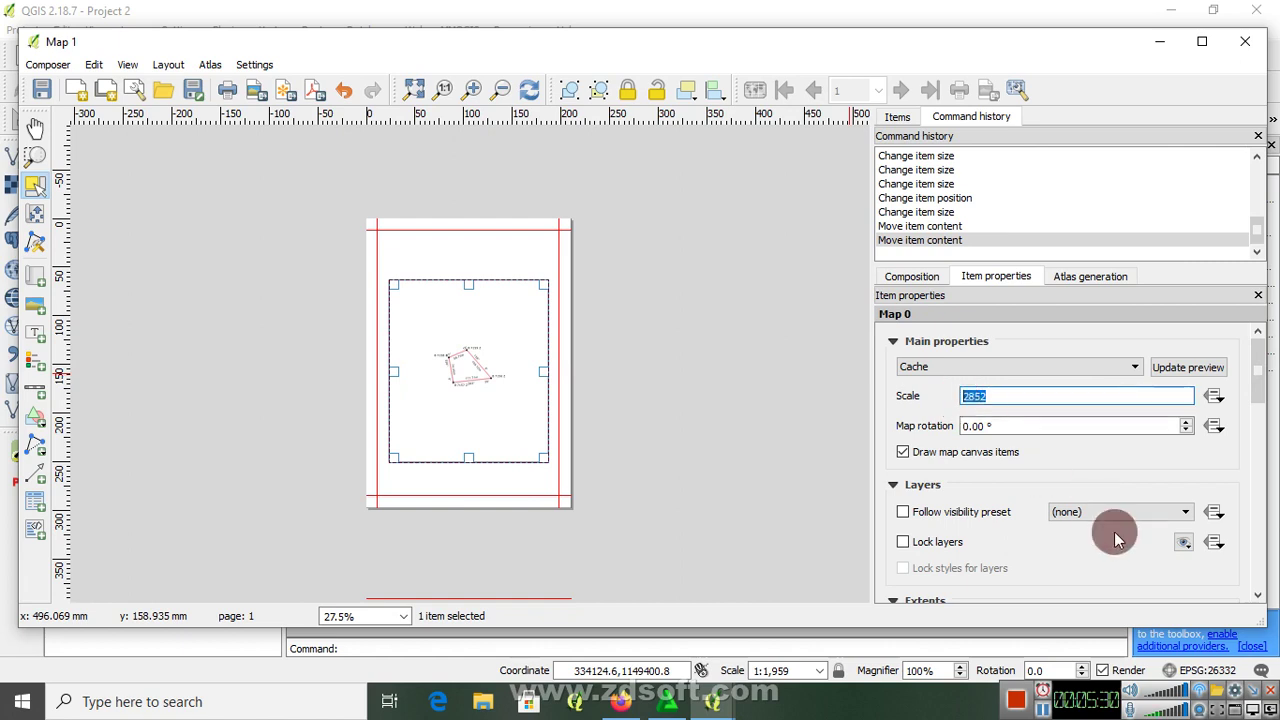
pyautogui.write('1500')
pyautogui.press('Return')
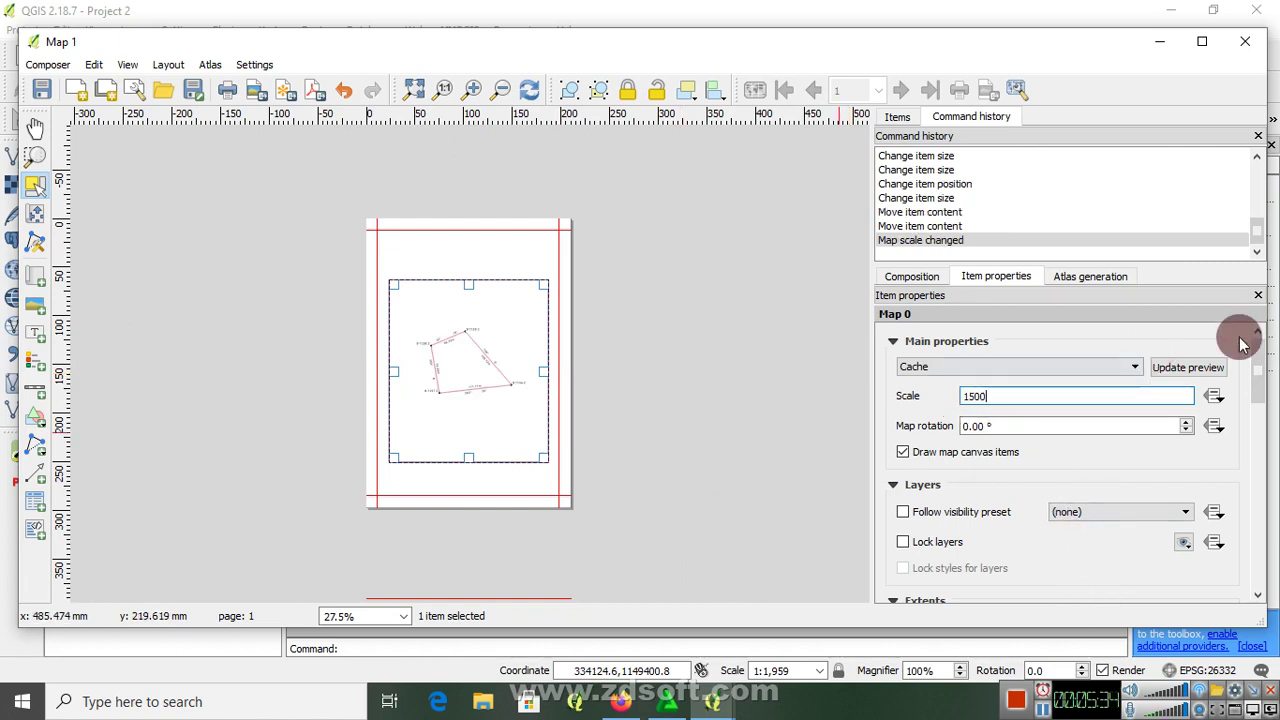
# Step: Set the map item's scale to 1000
pyautogui.press('BackSpace')
pyautogui.press('BackSpace')
pyautogui.press('BackSpace')
pyautogui.write('0')
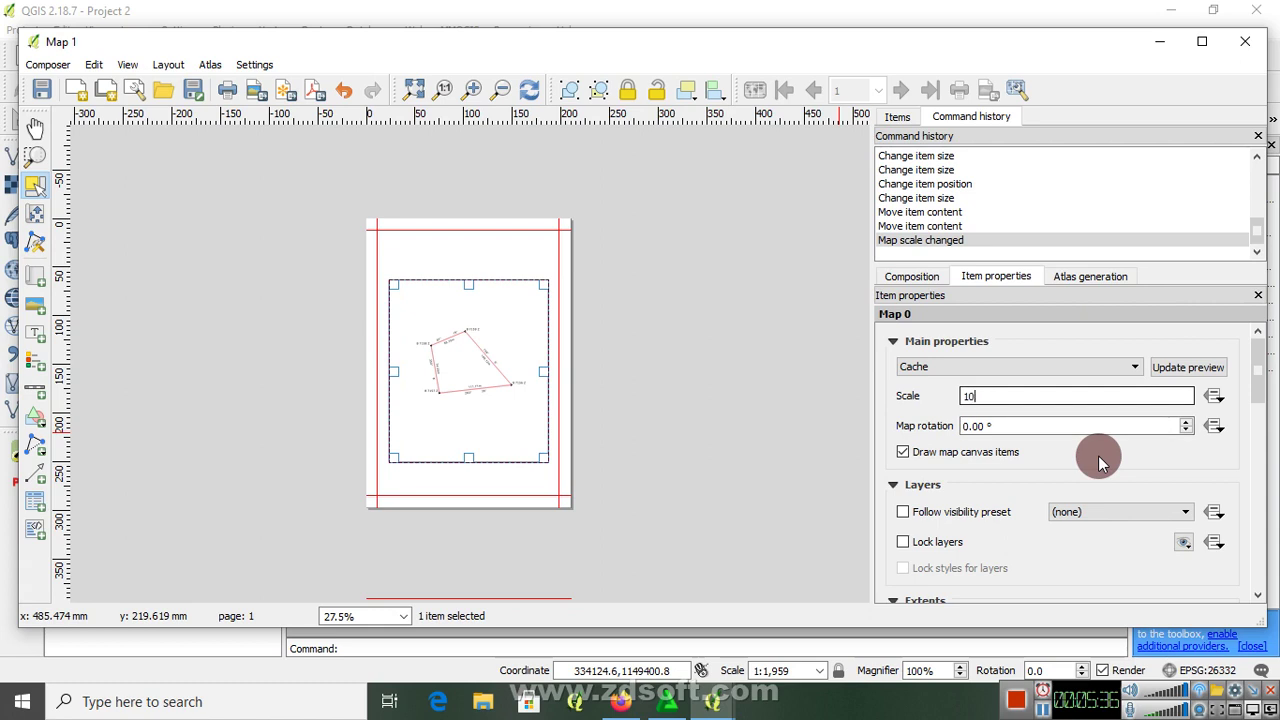
pyautogui.write('00')
pyautogui.press('Return')
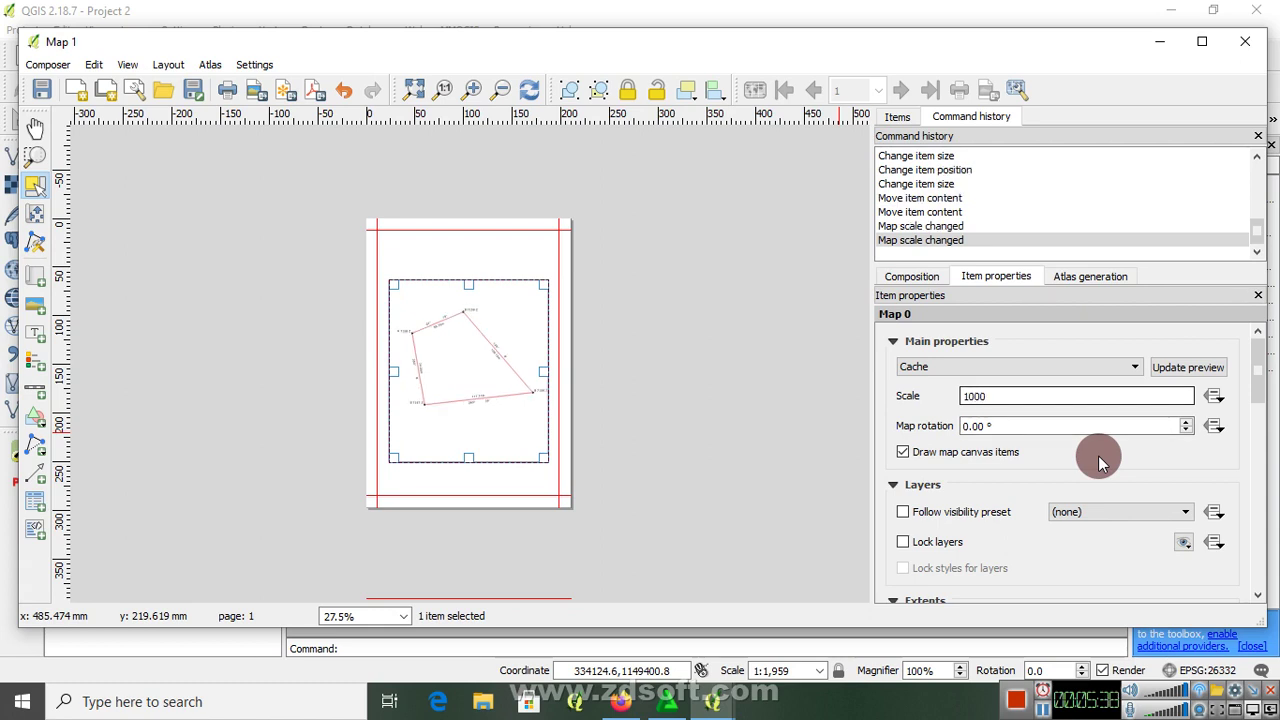
# Step: Move the map content slightly downward so the enlarged plot sits closer to the frame's vertical middle
pyautogui.click(35, 212)
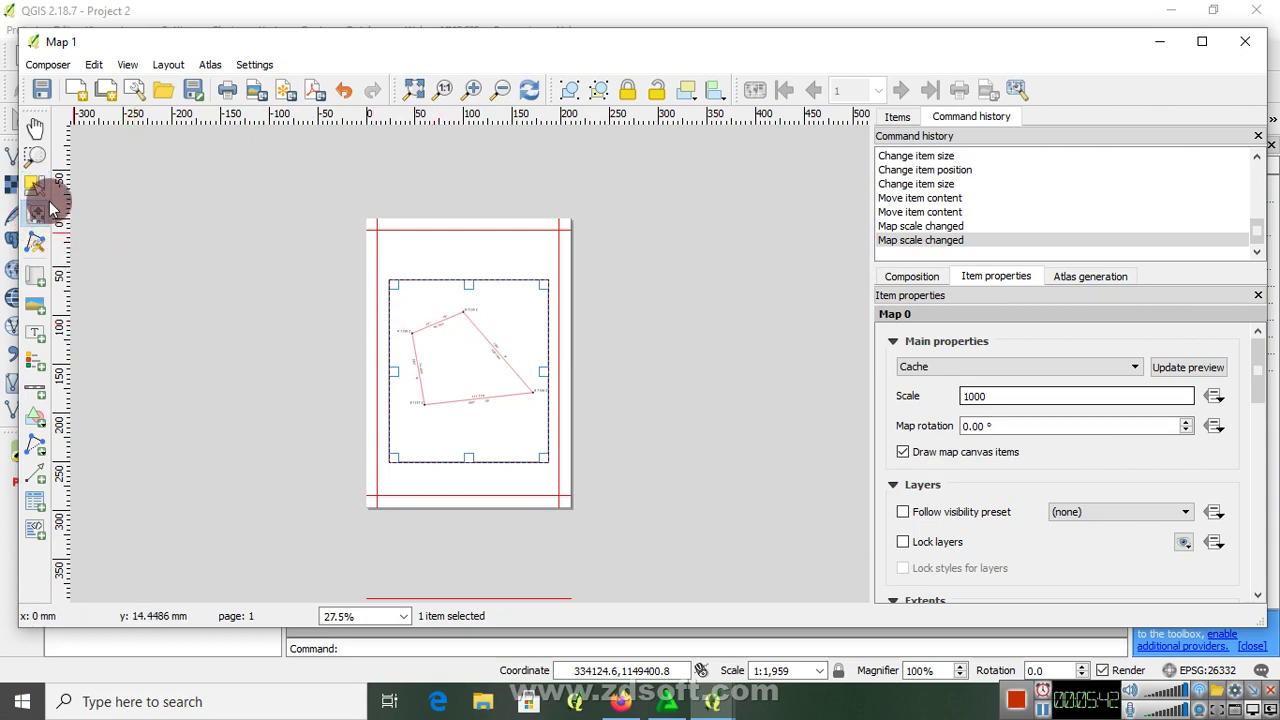
pyautogui.click(36, 187)
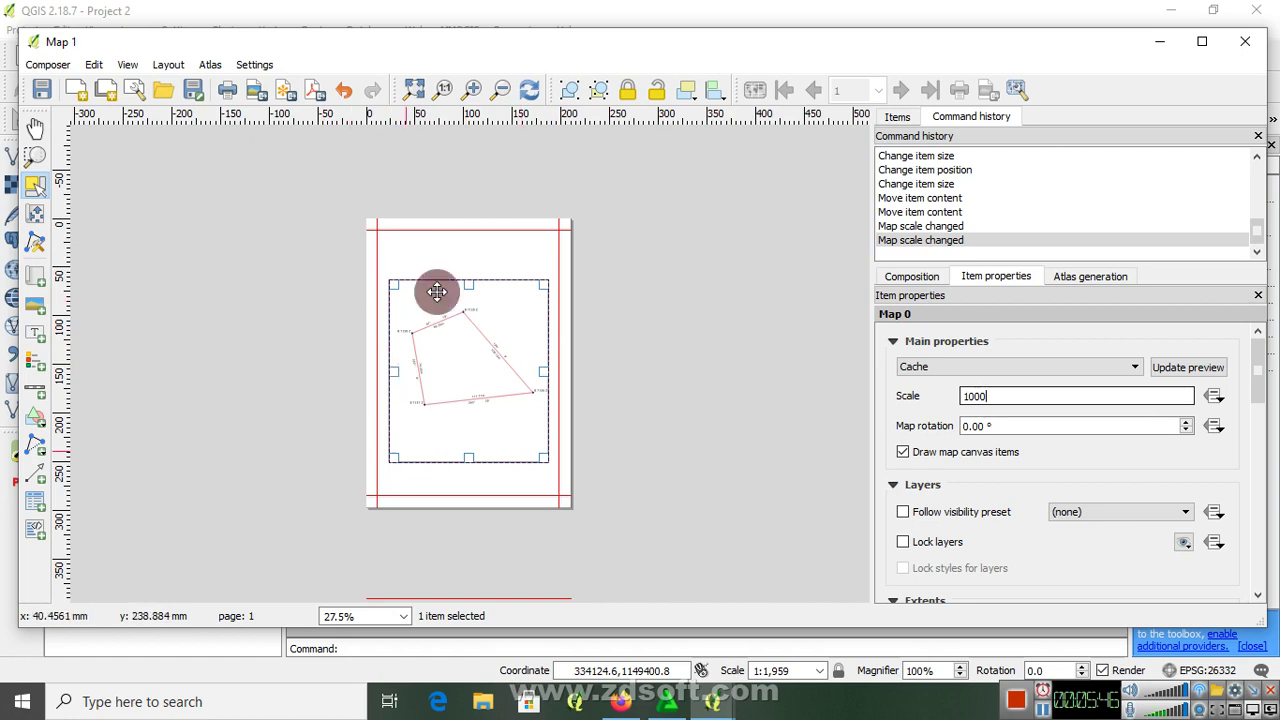
pyautogui.click(33, 216)
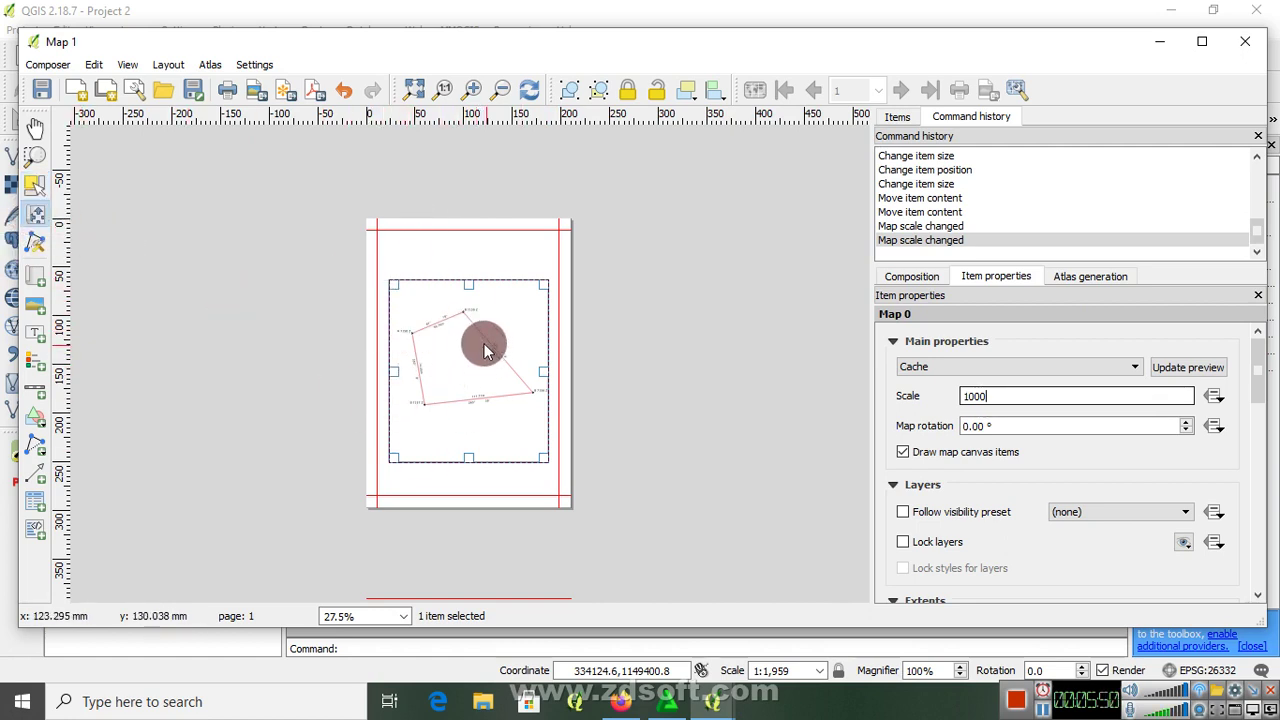
pyautogui.moveTo(484, 350)
pyautogui.mouseDown()
pyautogui.moveTo(475, 372)
pyautogui.moveTo(480, 363)
pyautogui.mouseUp()
# Step: Add one vertical and one horizontal guide crossing at the centre of the map item
pyautogui.click(34, 185)
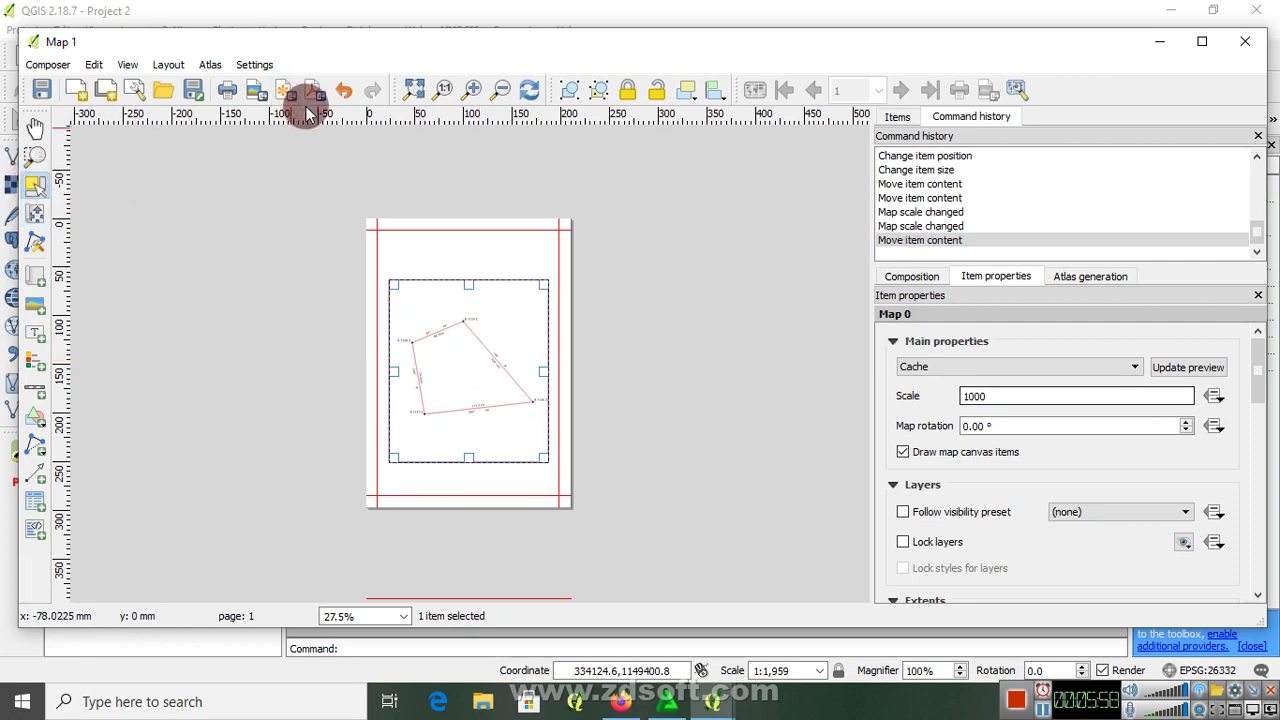
pyautogui.moveTo(310, 122); pyautogui.dragTo(470, 118)
pyautogui.moveTo(58, 306); pyautogui.dragTo(82, 376)
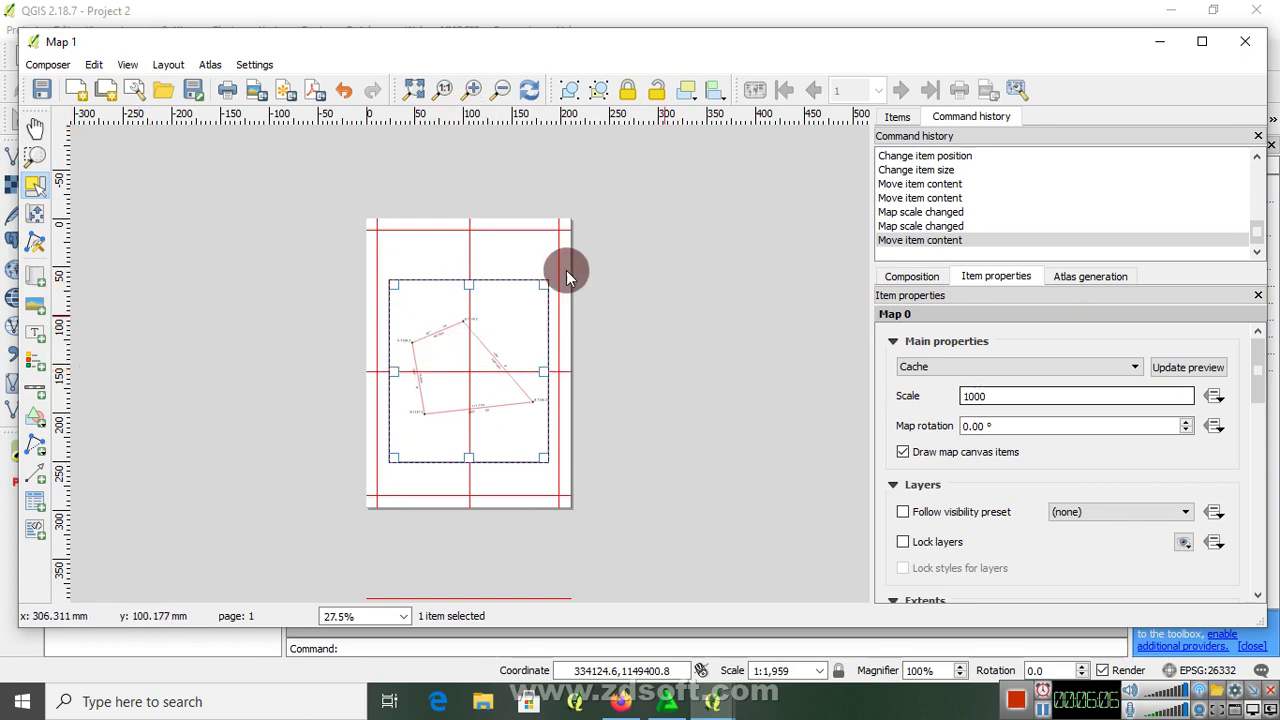
# Step: Shift the map content slightly toward the lower right, using the centre guides as reference, and refresh the view
pyautogui.click(35, 213)
pyautogui.moveTo(490, 393); pyautogui.dragTo(500, 397)
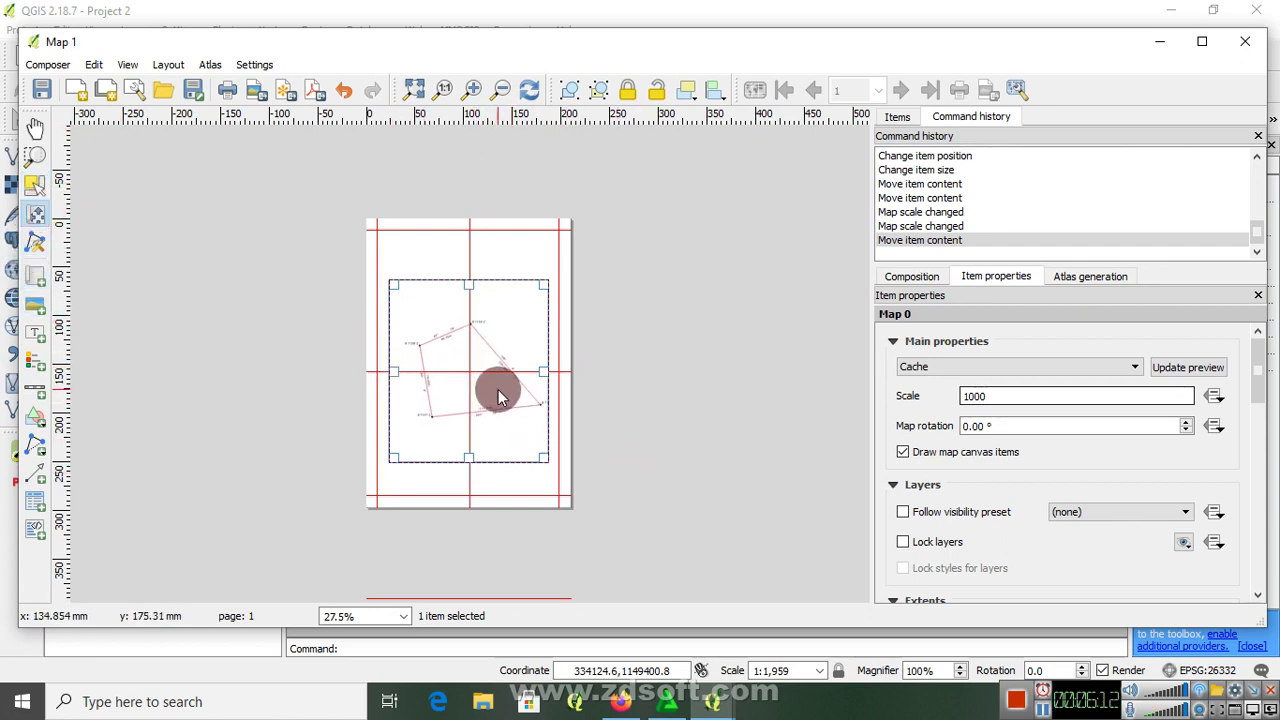
pyautogui.moveTo(500, 397); pyautogui.dragTo(523, 418)
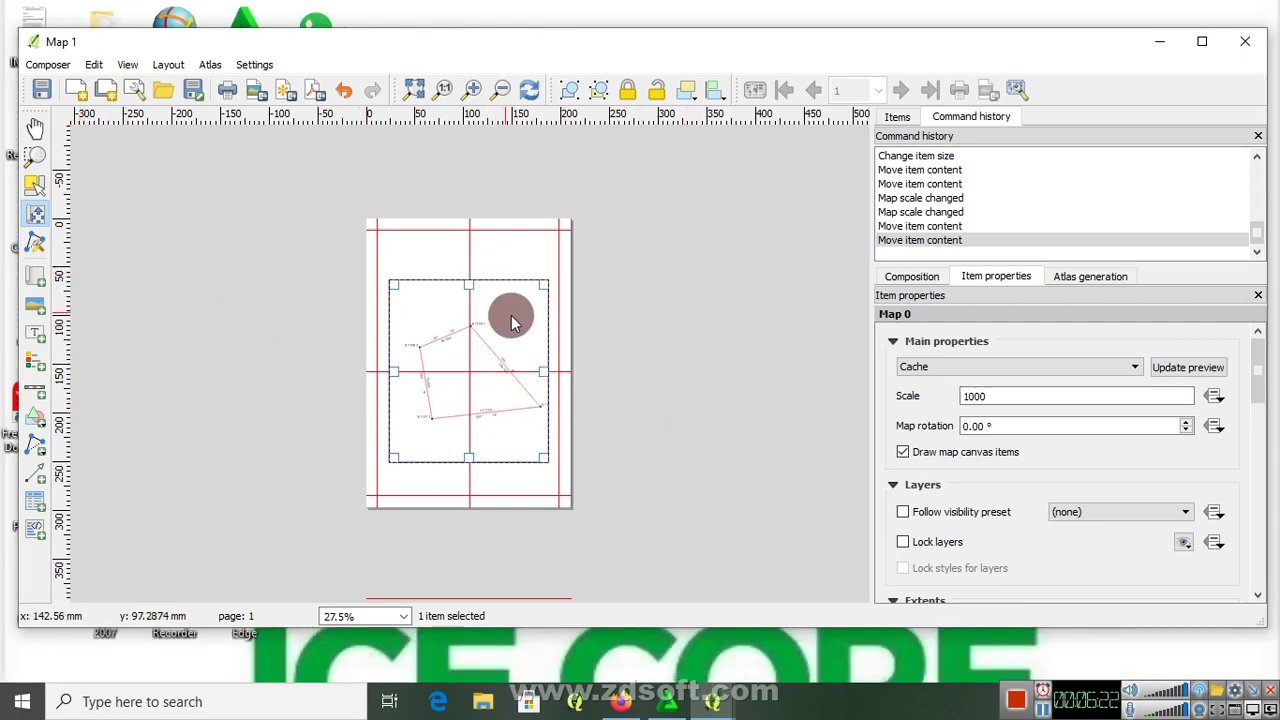
pyautogui.click(530, 93)
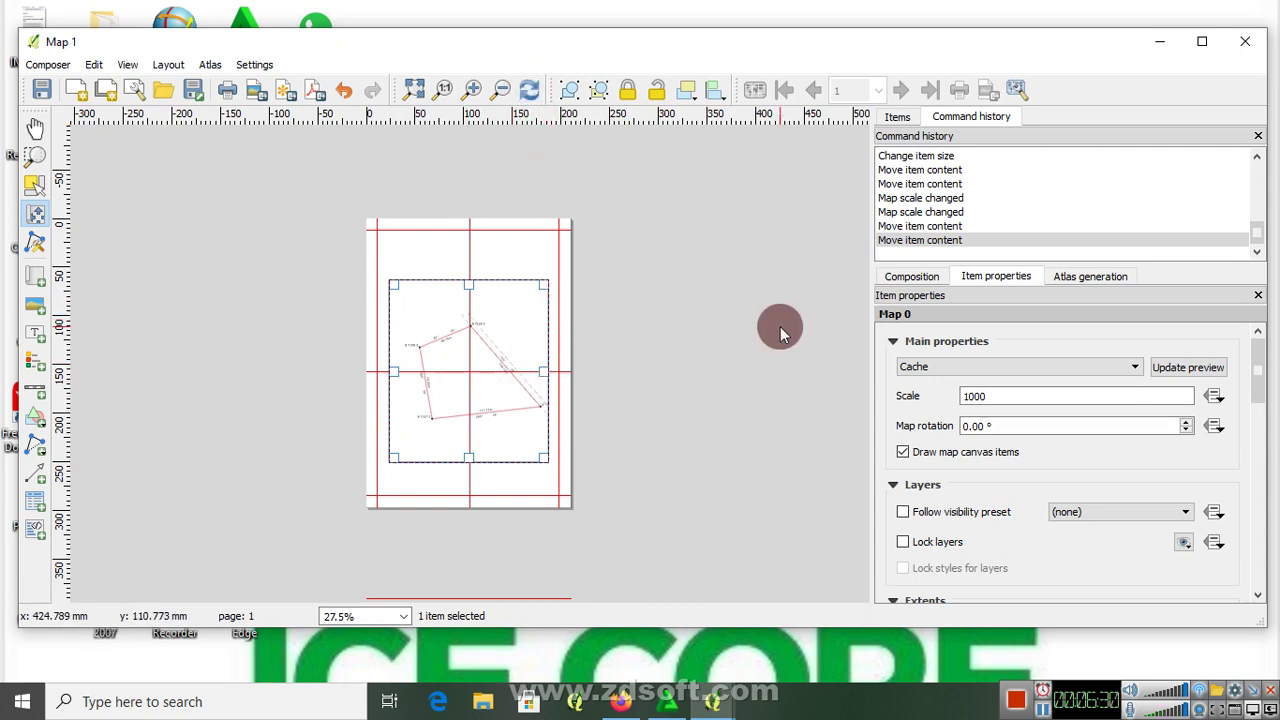
# Step: Deselect the map item and shift its content slightly left and down to balance the plot about the centre guides
pyautogui.click(33, 183)
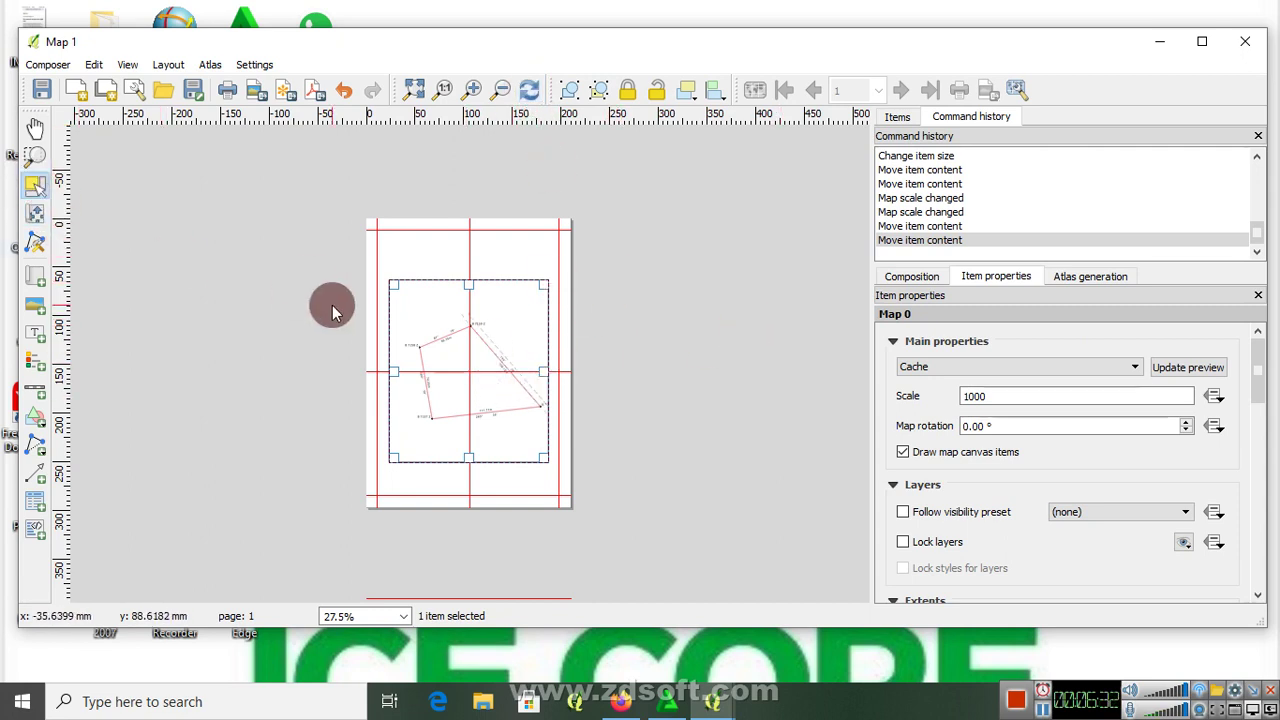
pyautogui.click(333, 312)
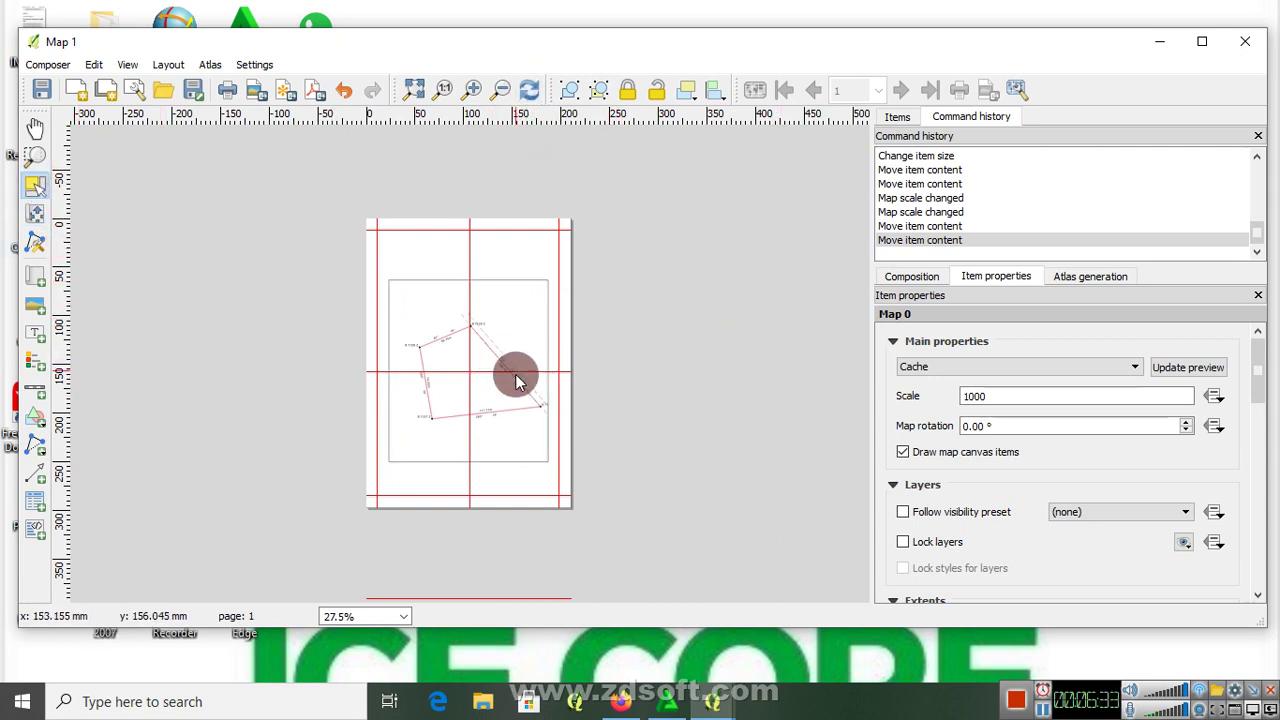
pyautogui.click(35, 214)
pyautogui.moveTo(476, 425); pyautogui.dragTo(470, 400)
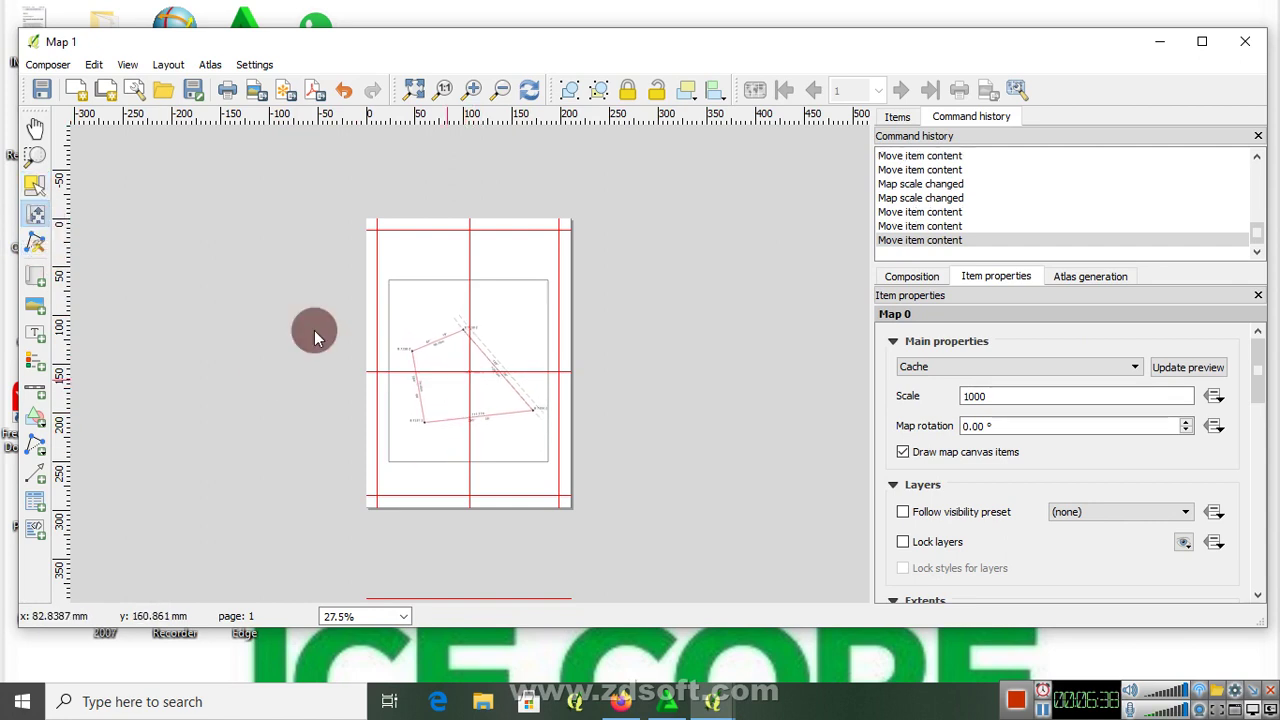
# Step: Add a rectangle shape spanning the area enclosed by the four margin guides
pyautogui.click(33, 183)
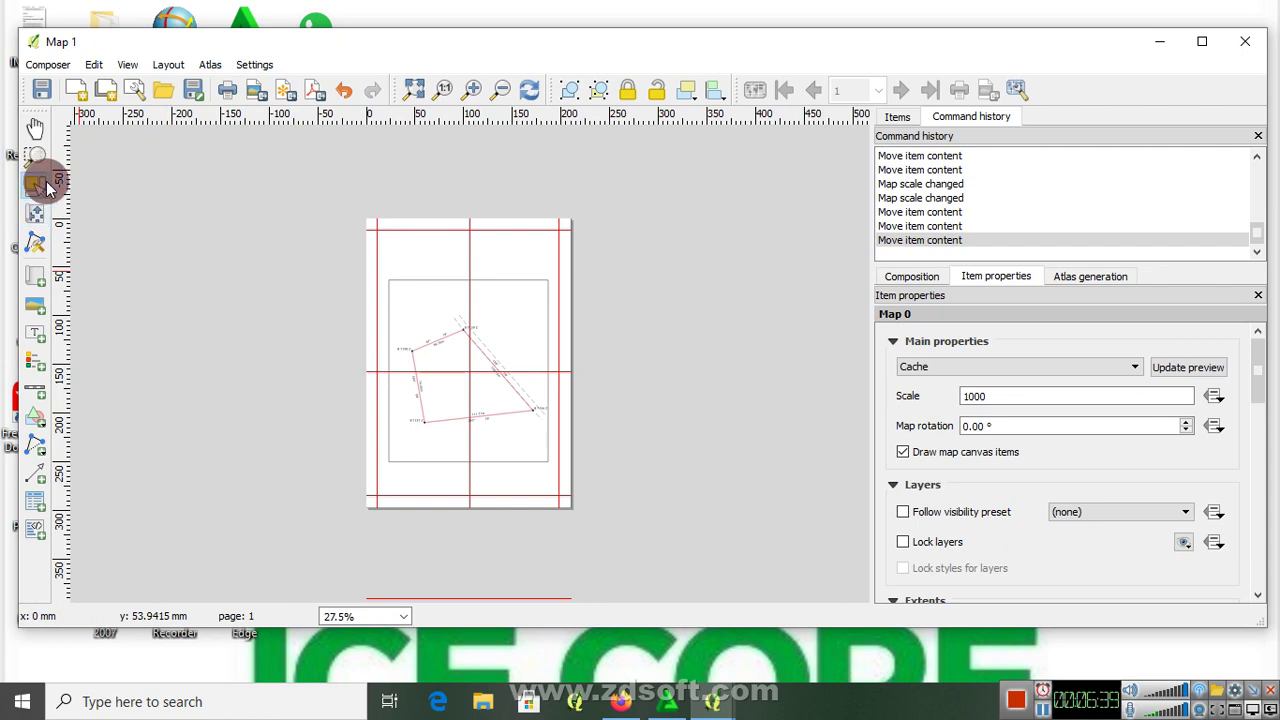
pyautogui.click(35, 420)
pyautogui.click(109, 420)
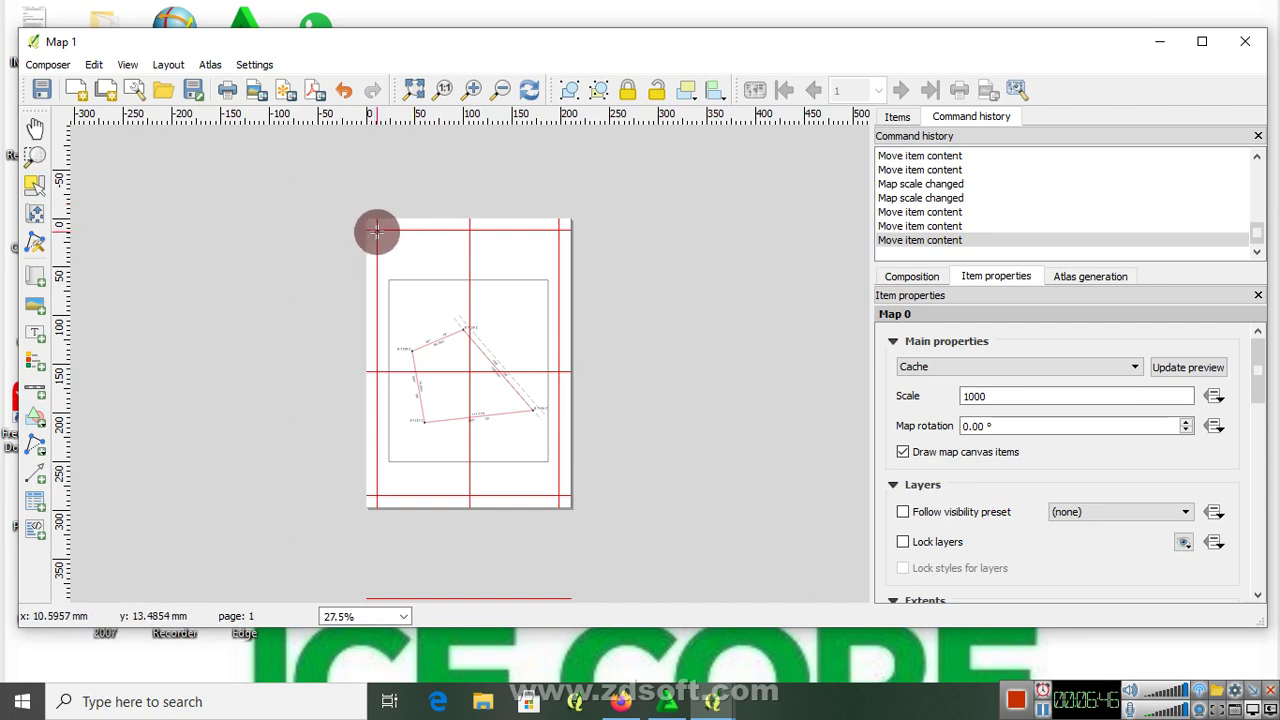
pyautogui.moveTo(376, 232); pyautogui.dragTo(555, 493)
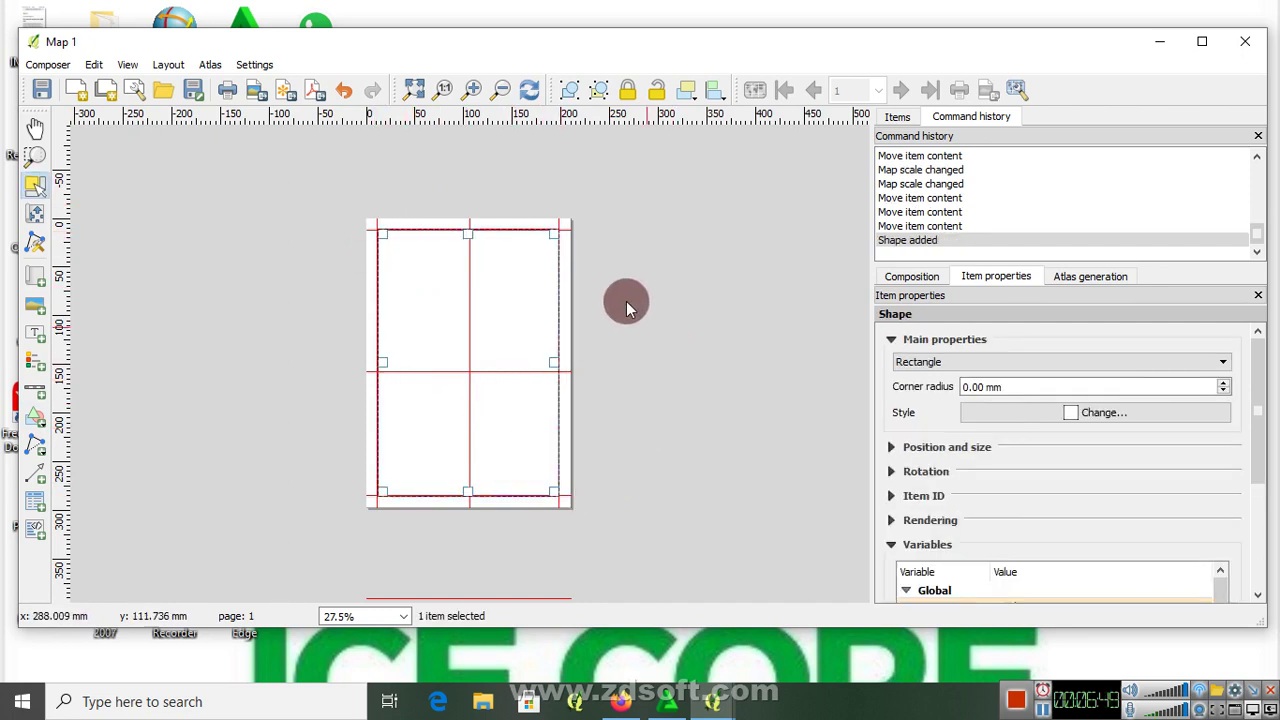
# Step: Send the border rectangle behind the map and give its simple fill a transparent fill colour
pyautogui.click(686, 92)
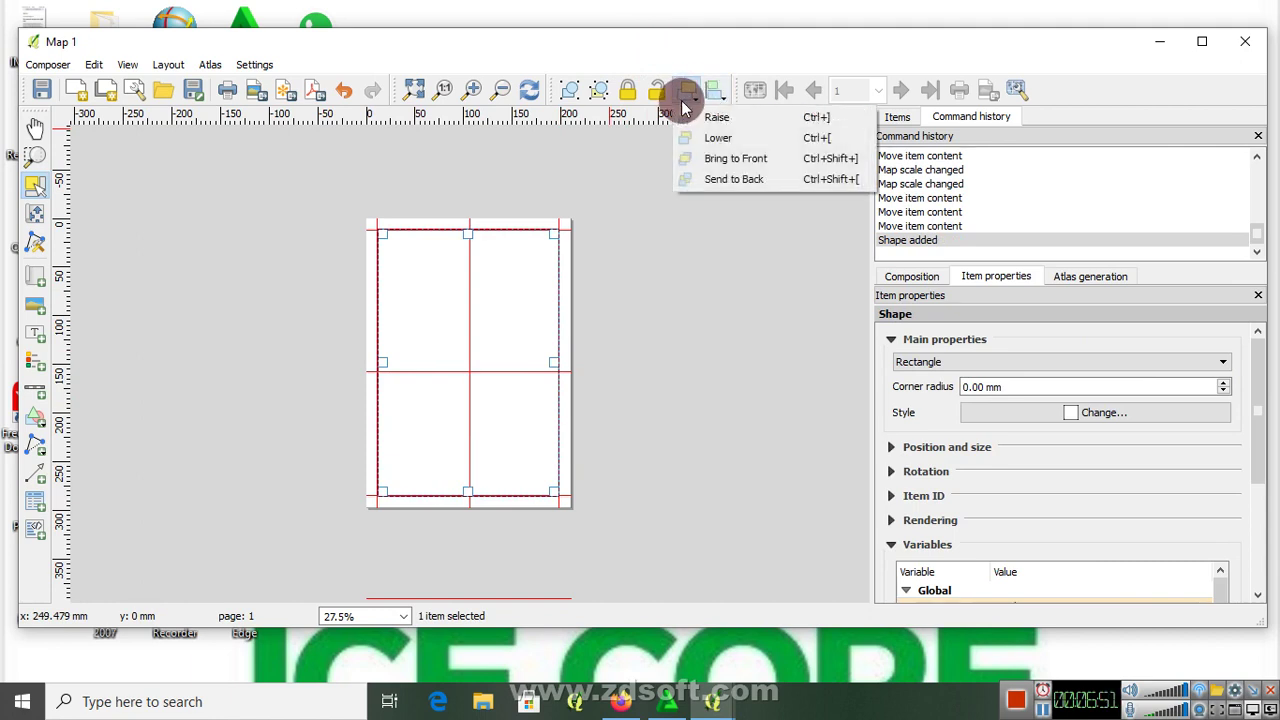
pyautogui.click(720, 179)
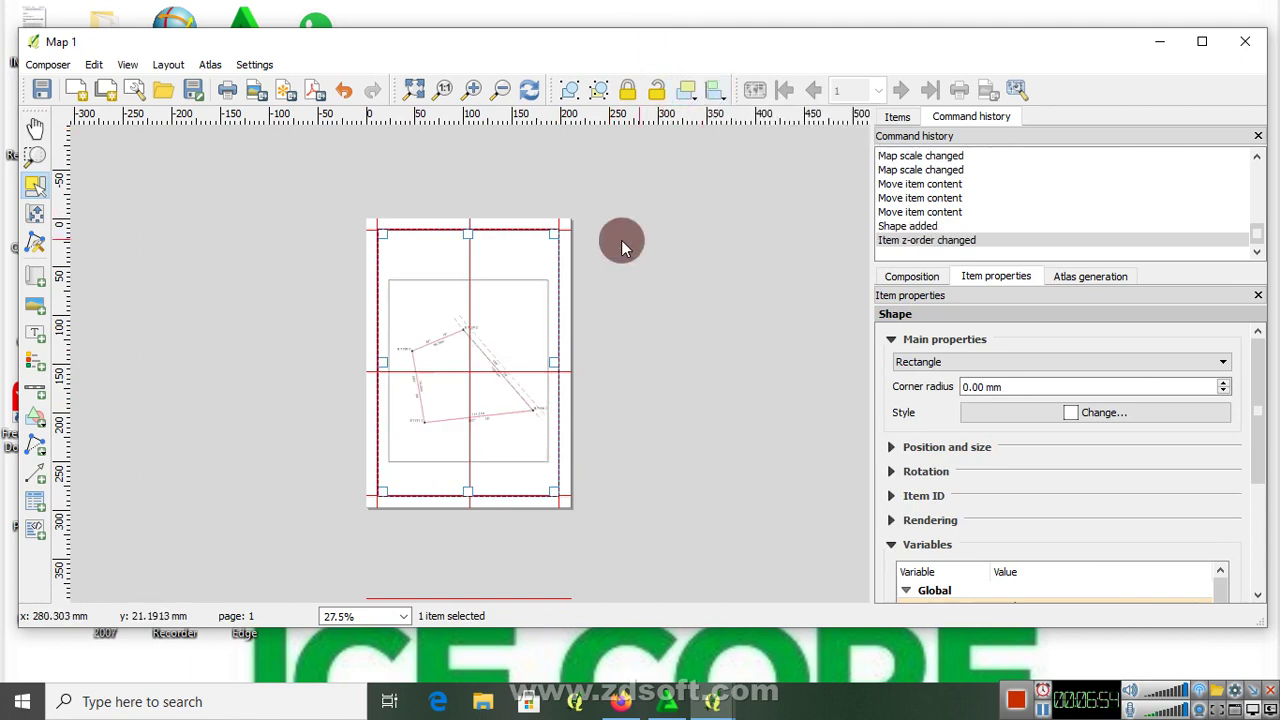
pyautogui.click(1105, 413)
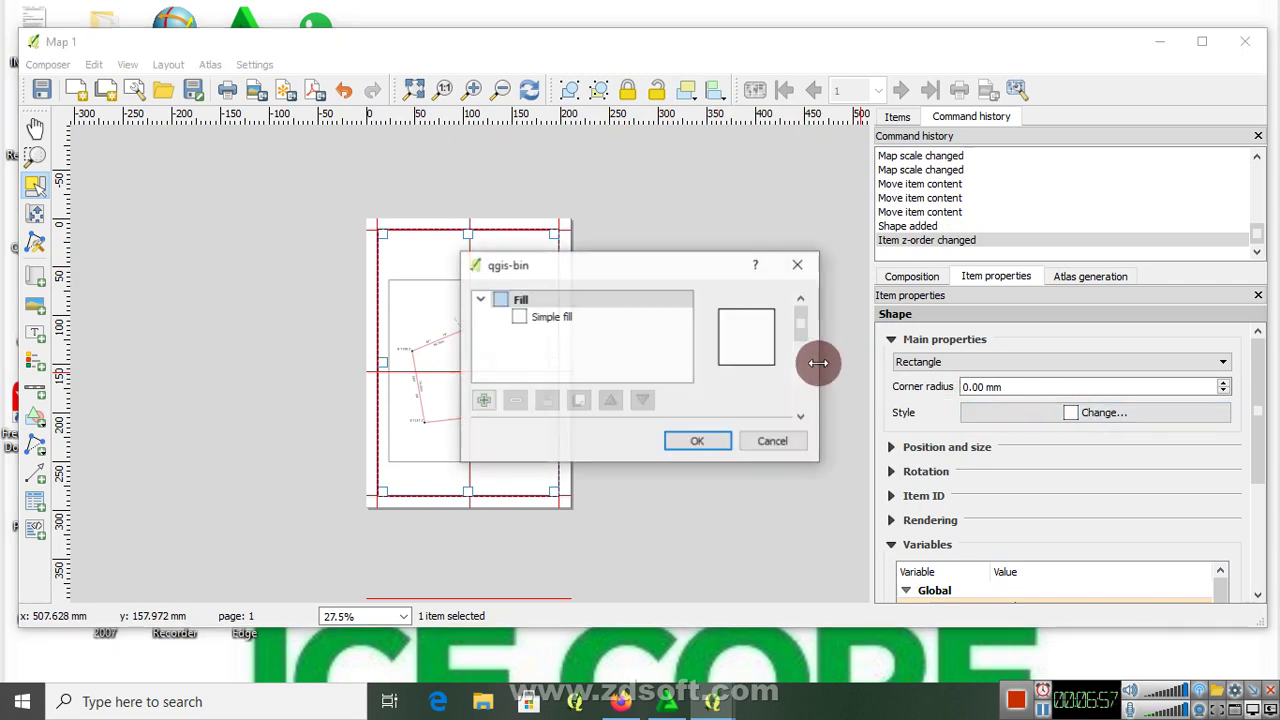
pyautogui.click(551, 318)
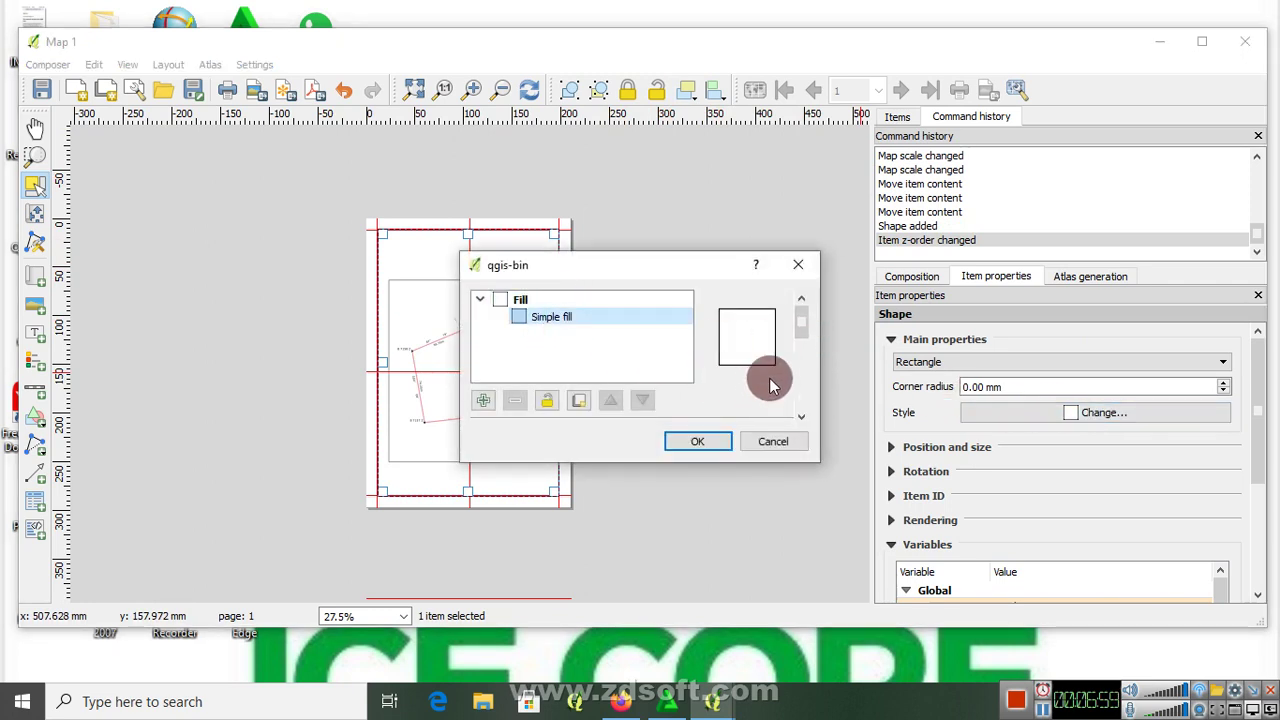
pyautogui.moveTo(805, 328); pyautogui.dragTo(748, 350)
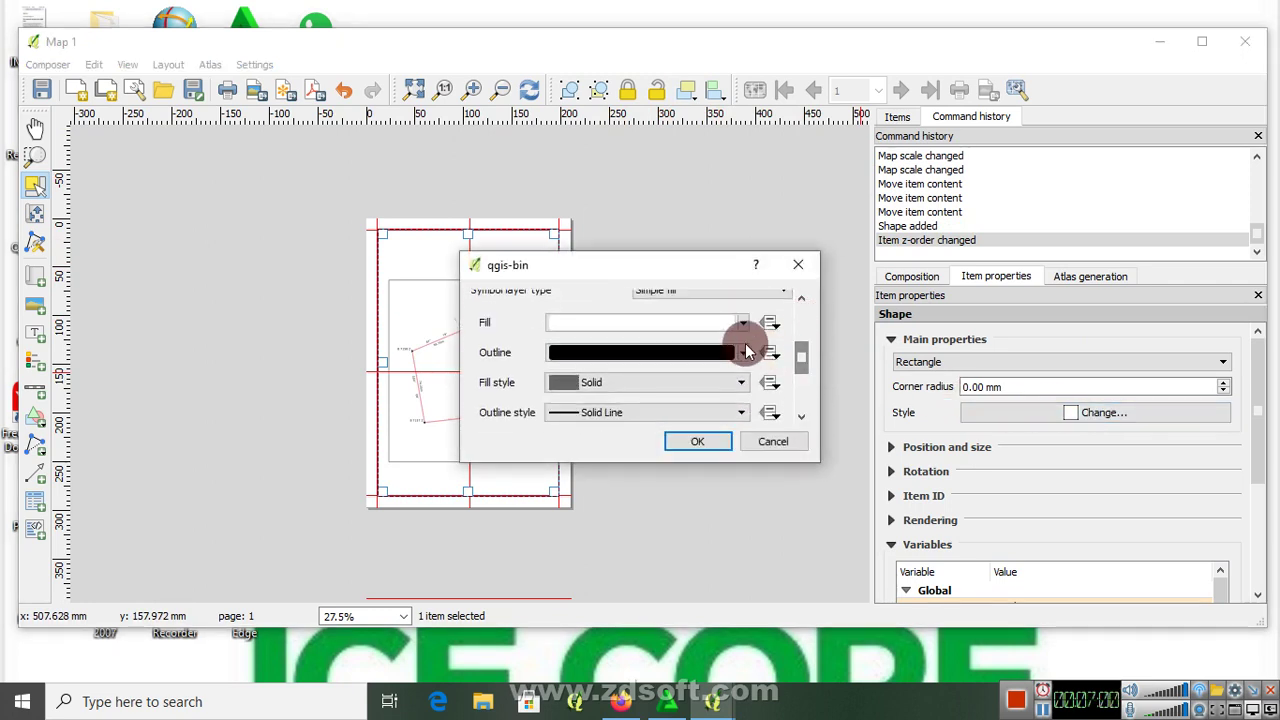
pyautogui.click(744, 323)
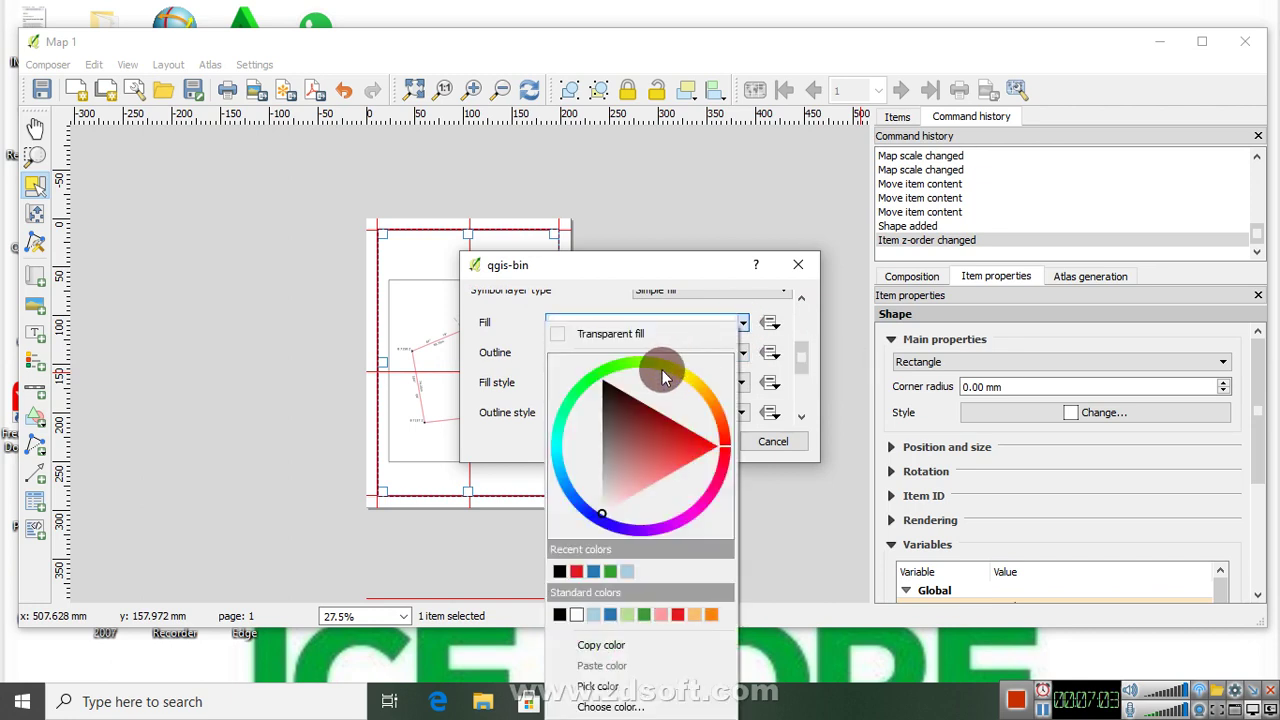
pyautogui.click(612, 331)
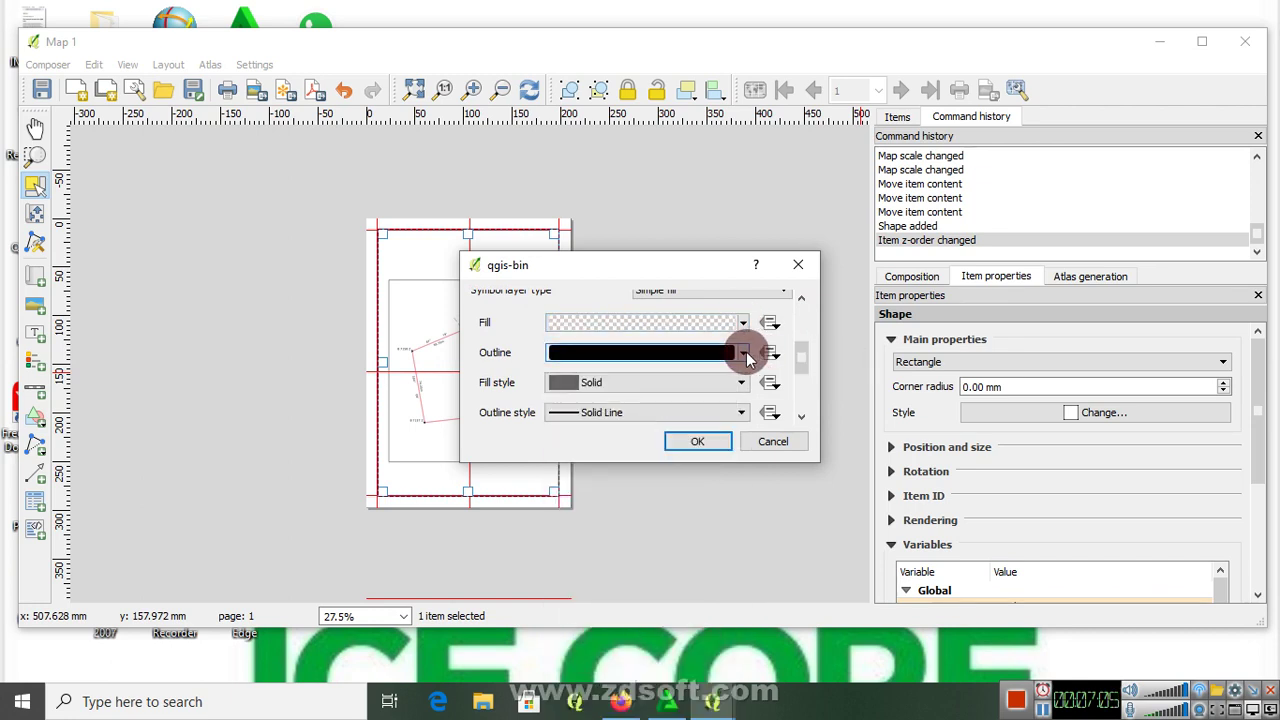
pyautogui.moveTo(803, 354); pyautogui.dragTo(698, 373)
pyautogui.click(701, 442)
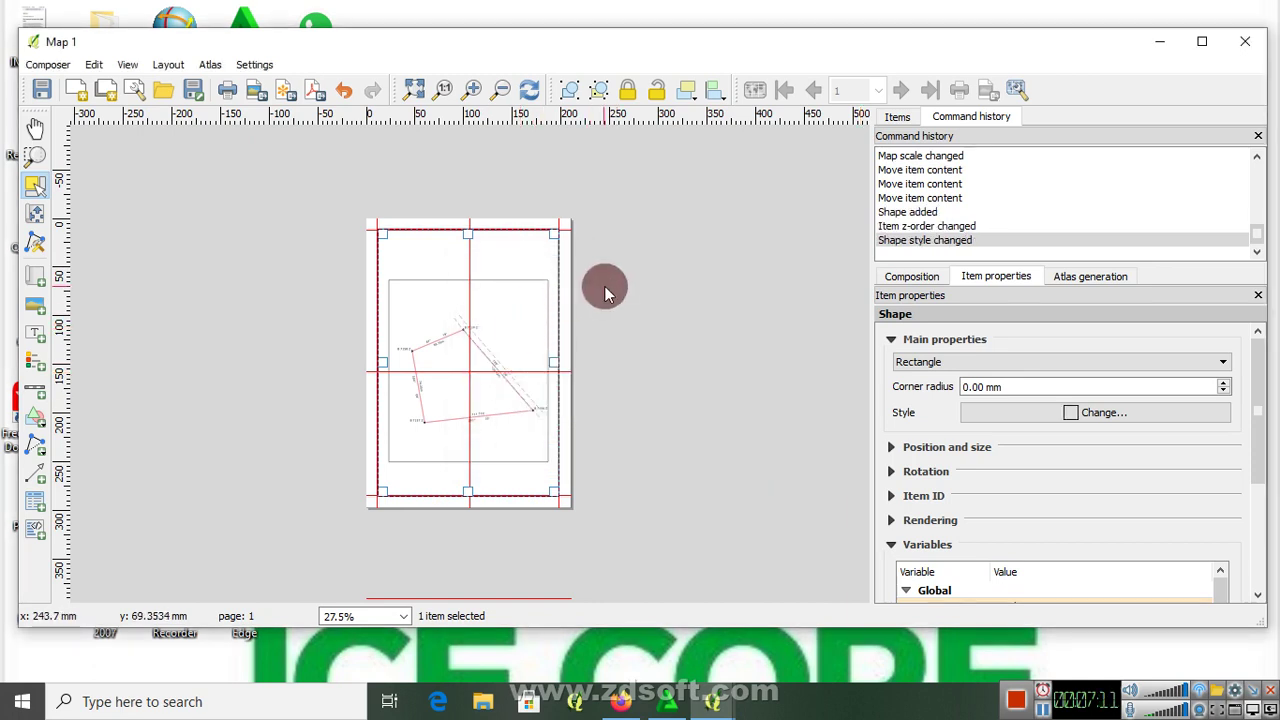
# Step: Snap the border rectangle's upper-right and upper-left corners exactly onto the margin guide intersections
pyautogui.scroll(2, 551, 189)
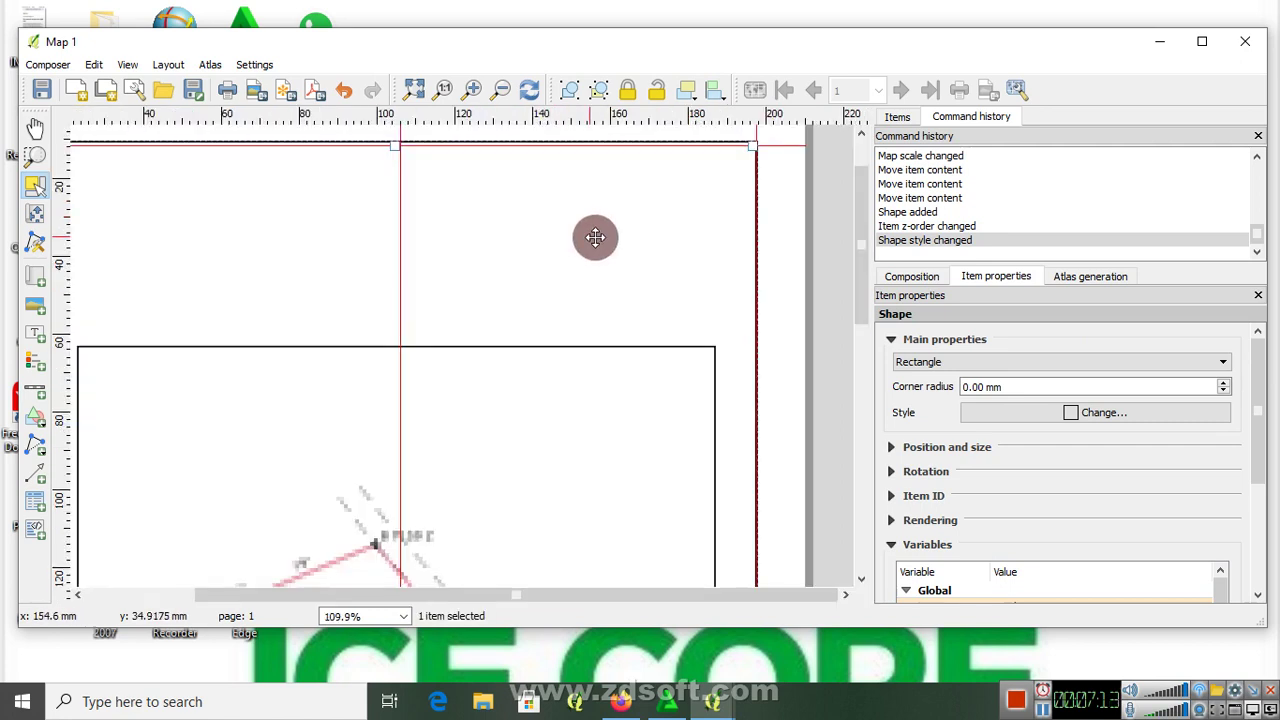
pyautogui.scroll(-1, 594, 234)
pyautogui.scroll(1, 640, 151)
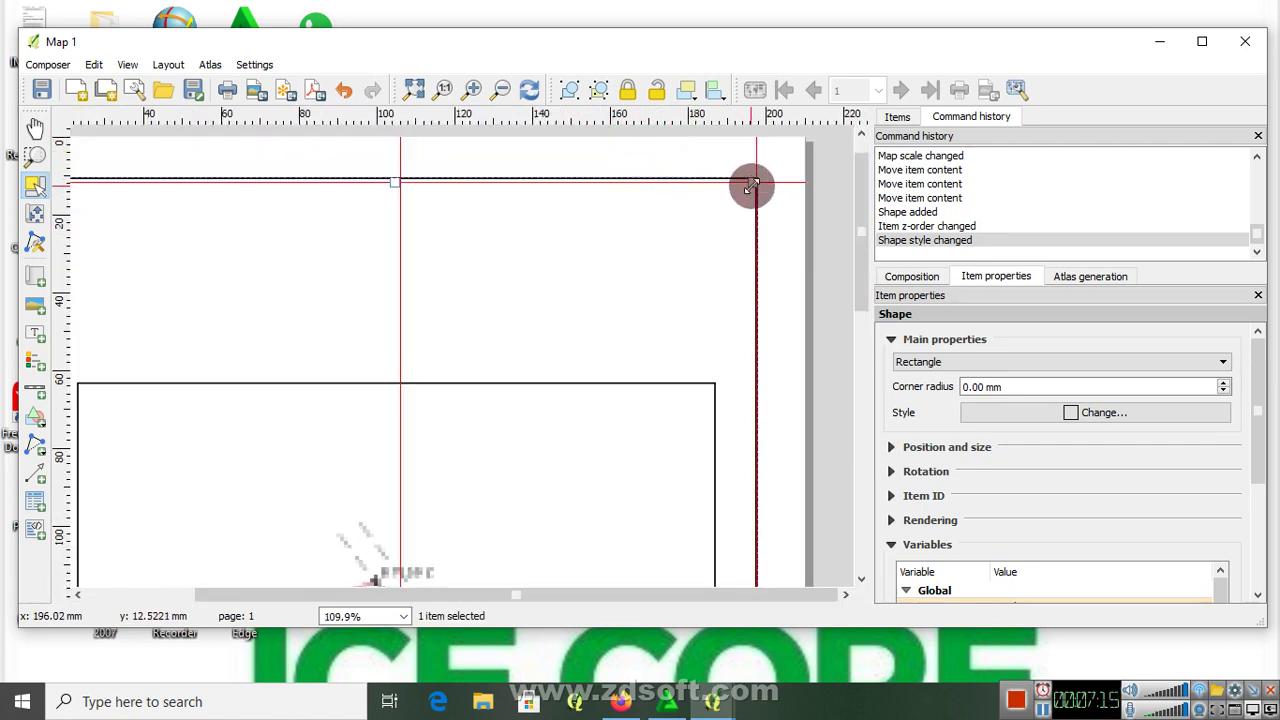
pyautogui.moveTo(754, 184); pyautogui.dragTo(752, 190)
pyautogui.scroll(-2, 663, 260)
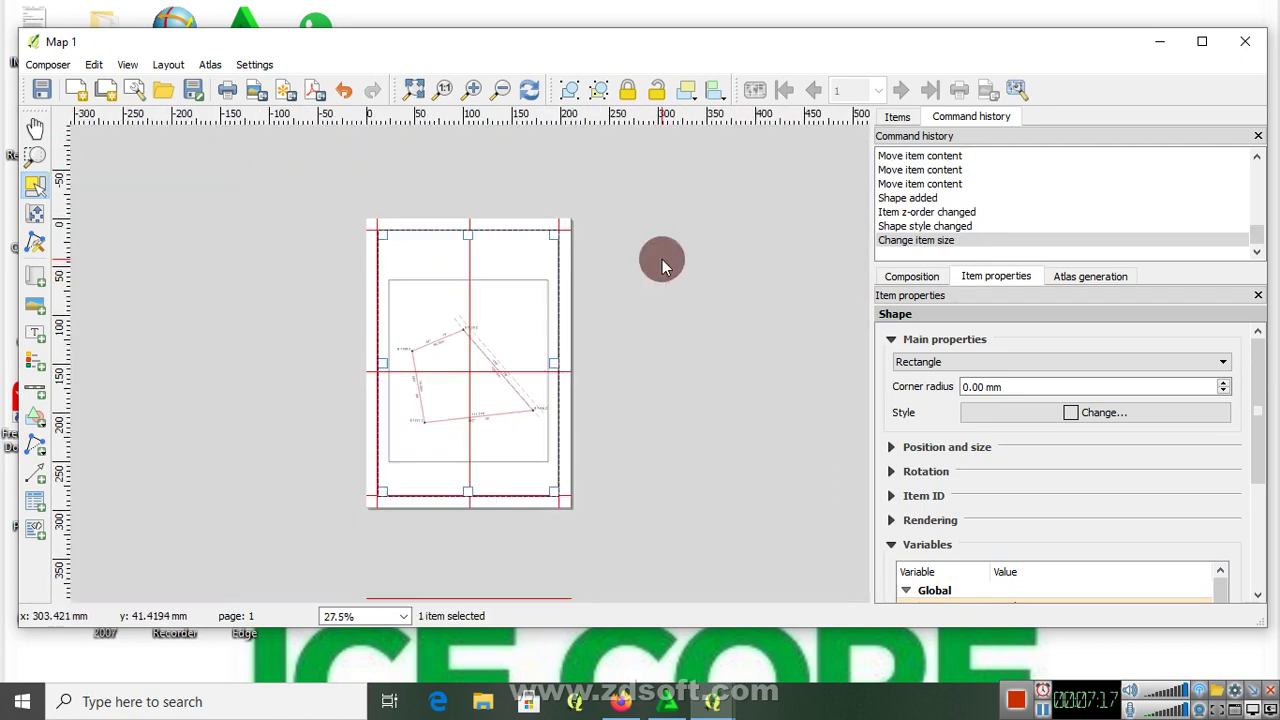
pyautogui.scroll(2, 350, 245)
pyautogui.scroll(-2, 260, 170)
pyautogui.scroll(1, 170, 205)
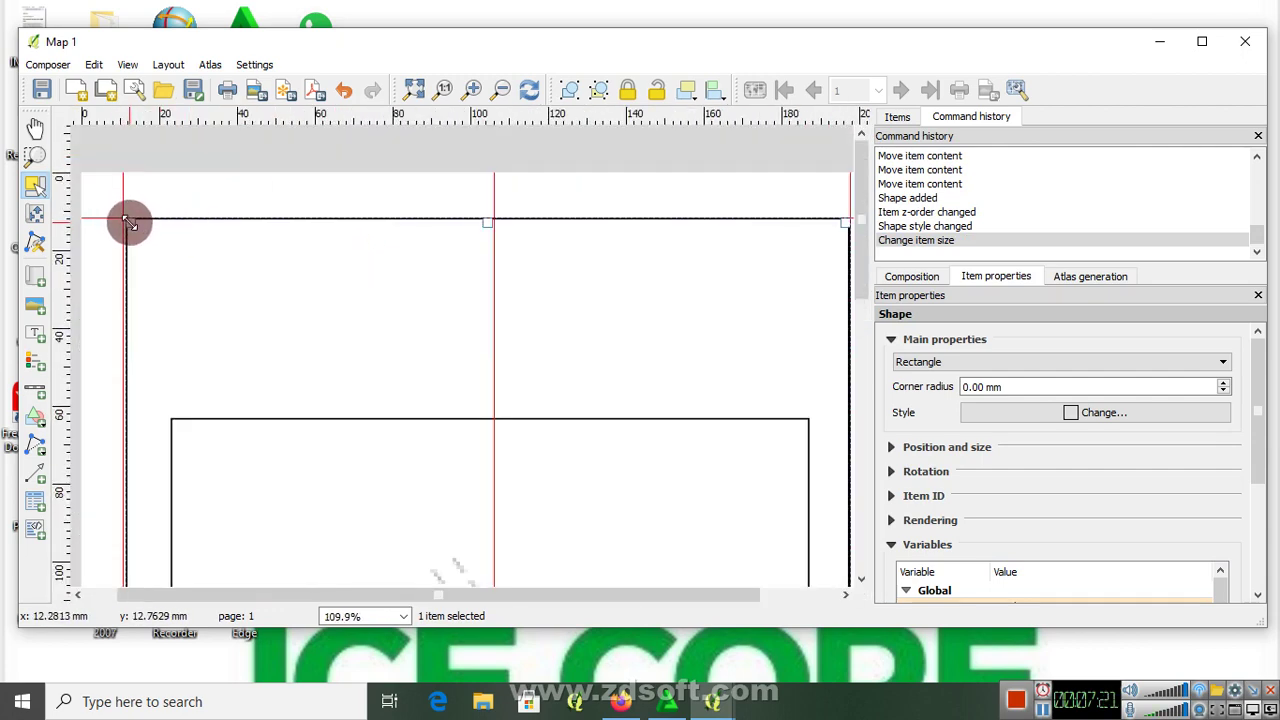
pyautogui.click(122, 220)
pyautogui.scroll(-2, 300, 235)
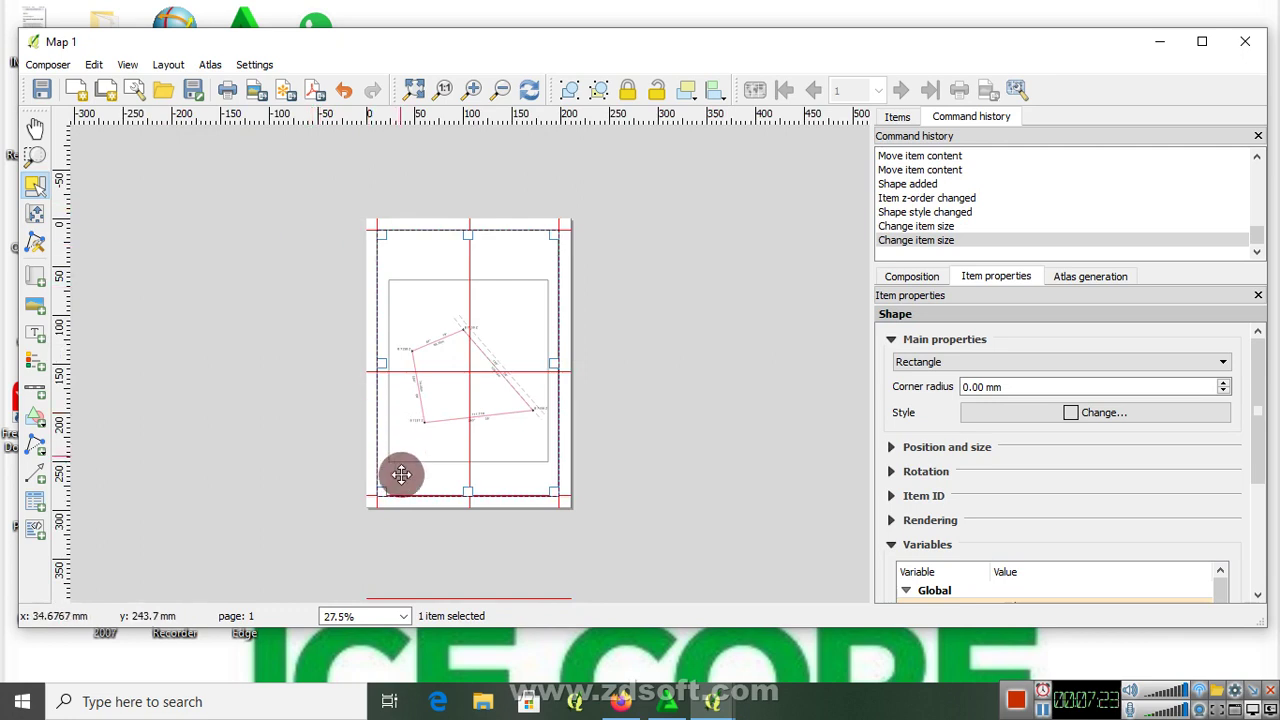
# Step: Snap the border rectangle's lower-left corner onto the margin guides and check the alignment of its lower-right corner
pyautogui.scroll(1, 317, 526)
pyautogui.scroll(1, 277, 566)
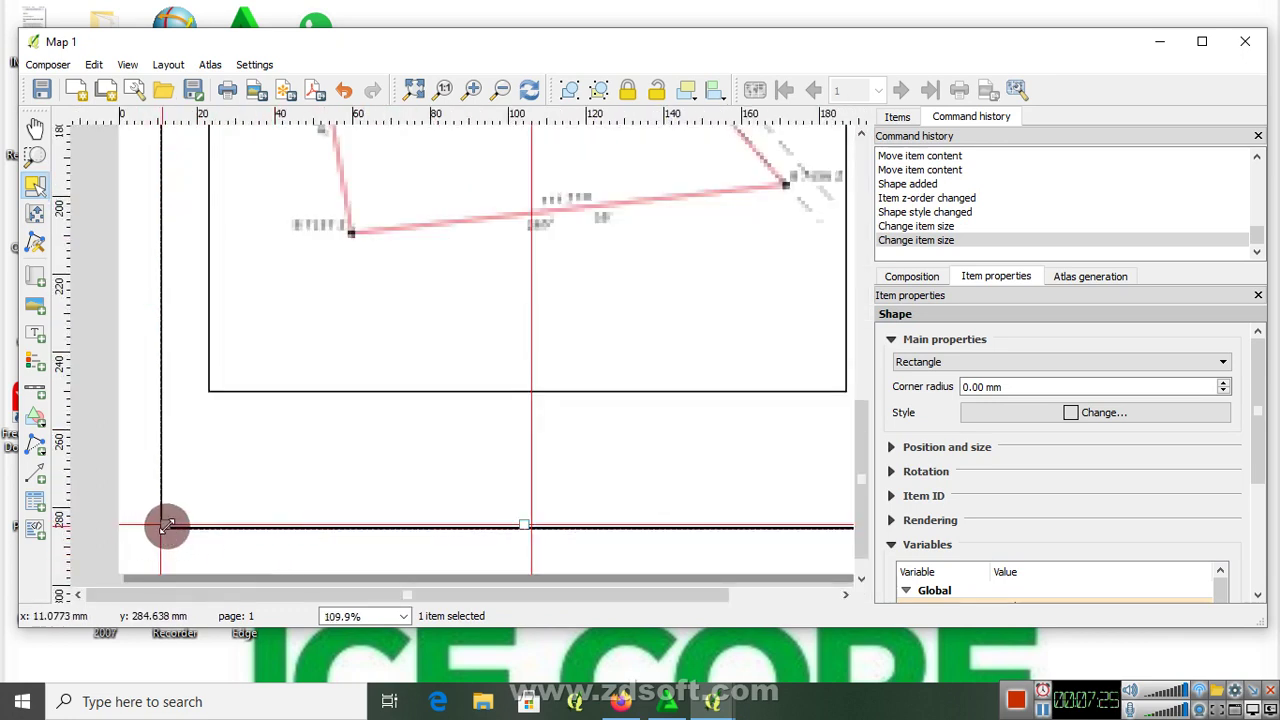
pyautogui.moveTo(166, 526); pyautogui.dragTo(165, 521)
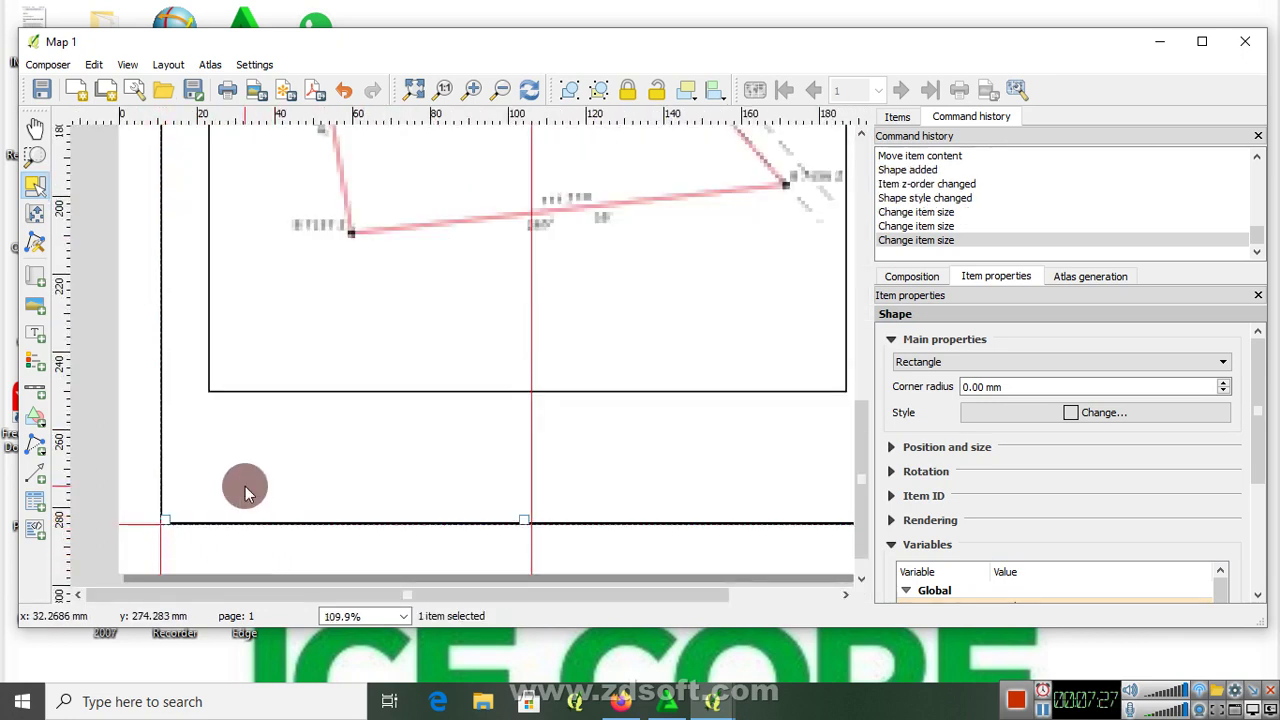
pyautogui.scroll(-1, 426, 508)
pyautogui.scroll(1, 630, 556)
pyautogui.scroll(1, 753, 521)
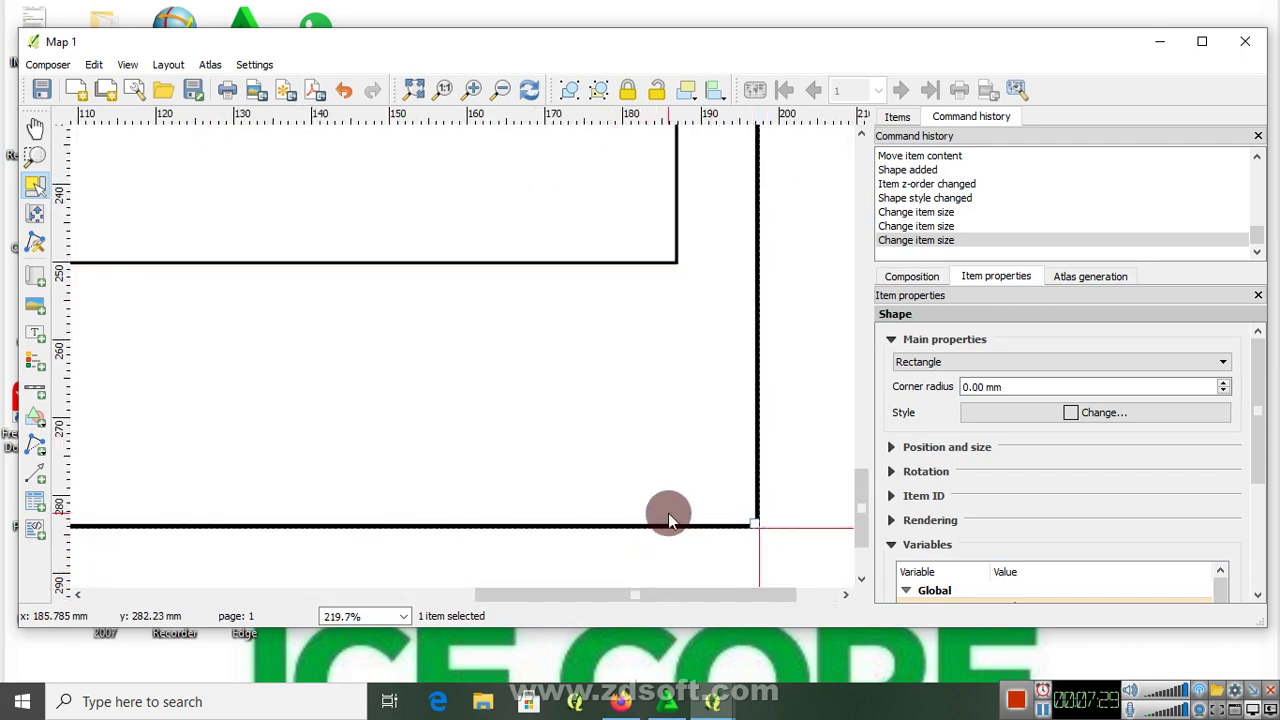
pyautogui.scroll(-2, 666, 514)
pyautogui.scroll(-1, 564, 342)
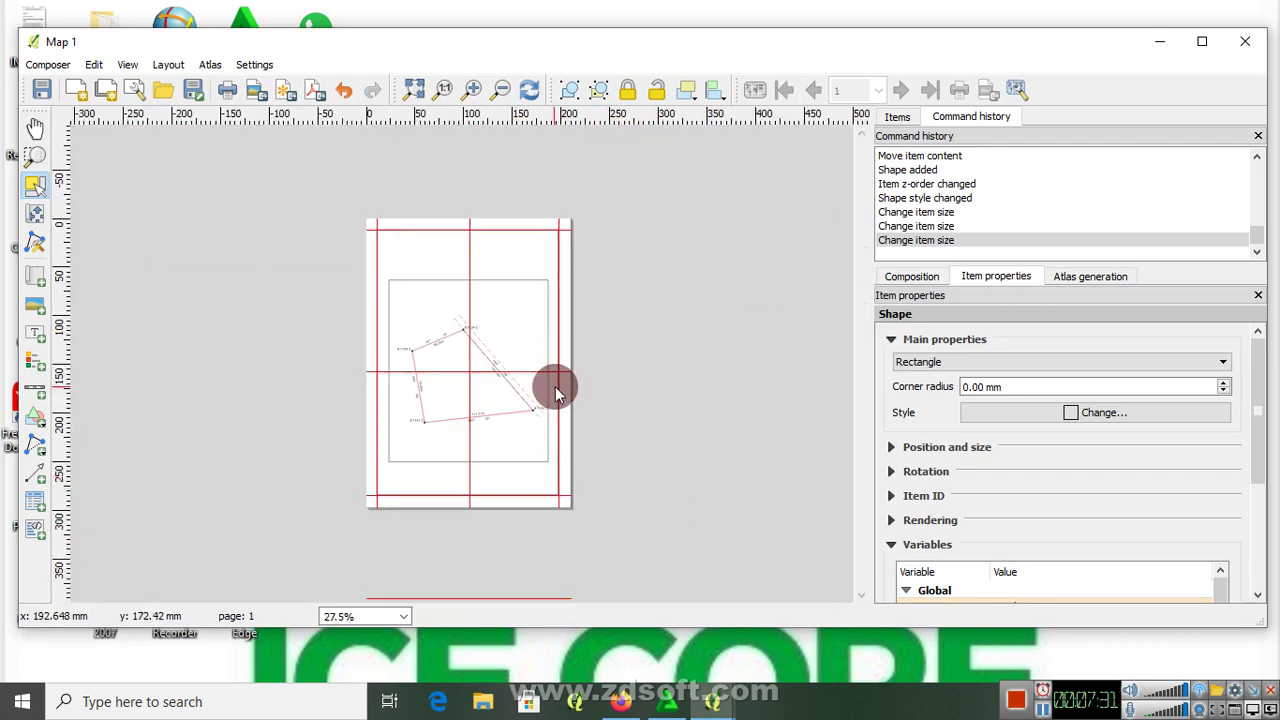
# Step: Turn off the frame of the map item and deselect it
pyautogui.click(490, 316)
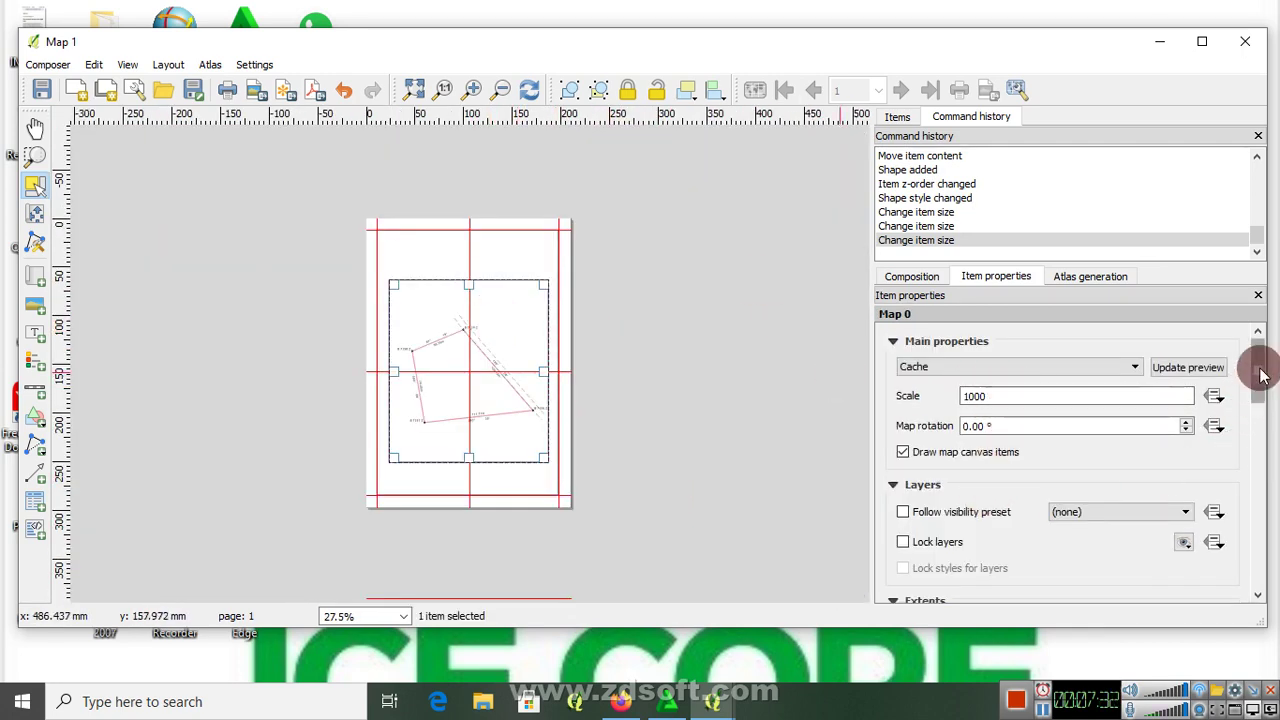
pyautogui.moveTo(1257, 358); pyautogui.dragTo(1257, 467)
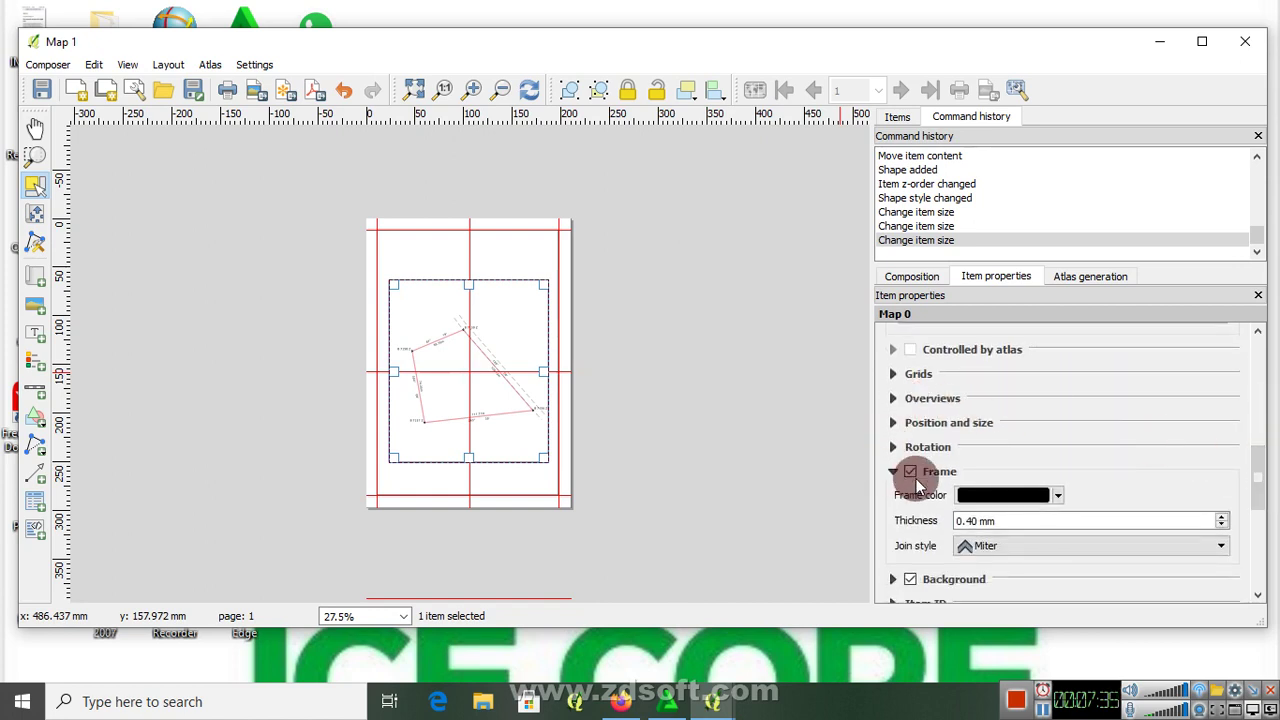
pyautogui.click(908, 473)
pyautogui.click(666, 380)
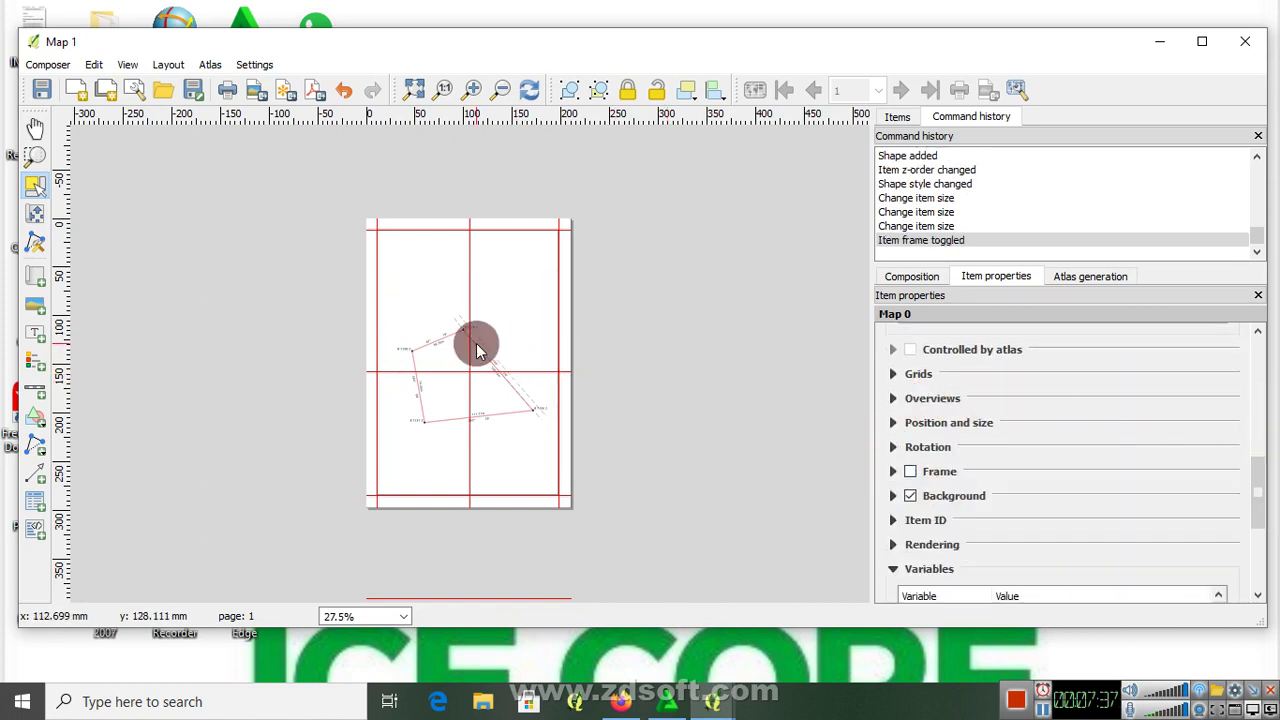
# Step: Add a grid to the map item and set its grid type to Frame and annotations only
pyautogui.click(476, 350)
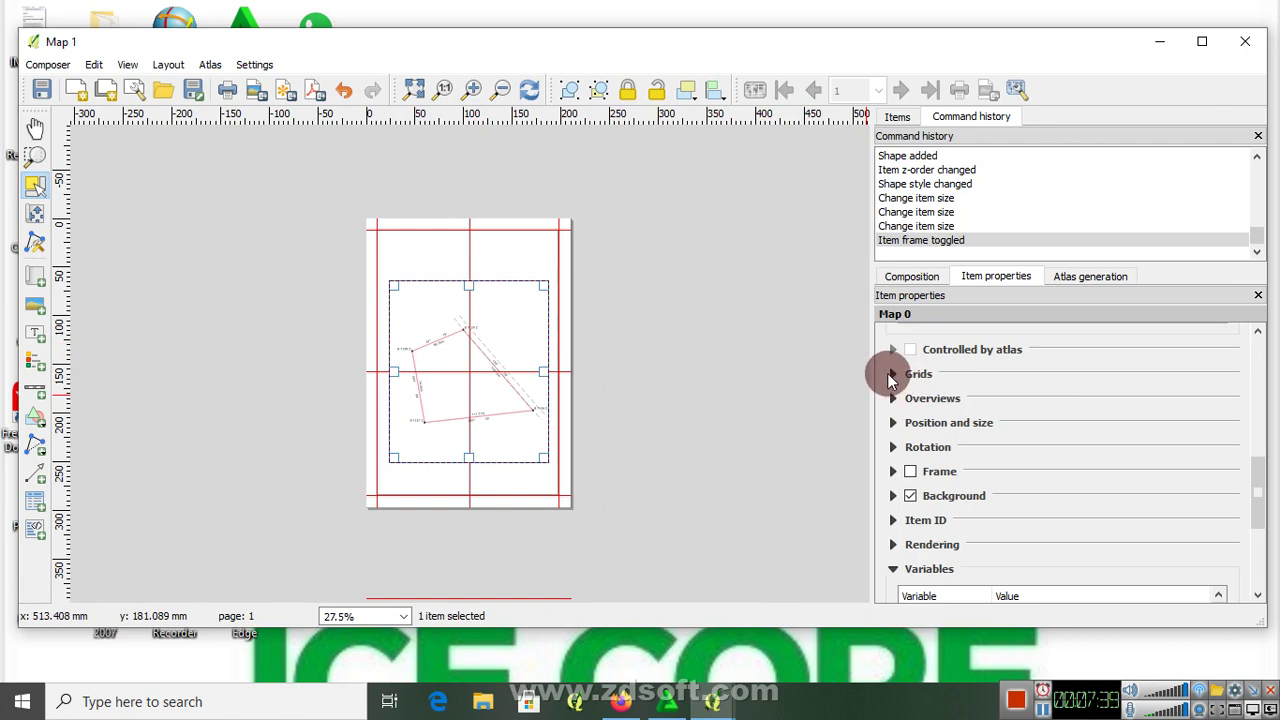
pyautogui.click(893, 374)
pyautogui.click(935, 360)
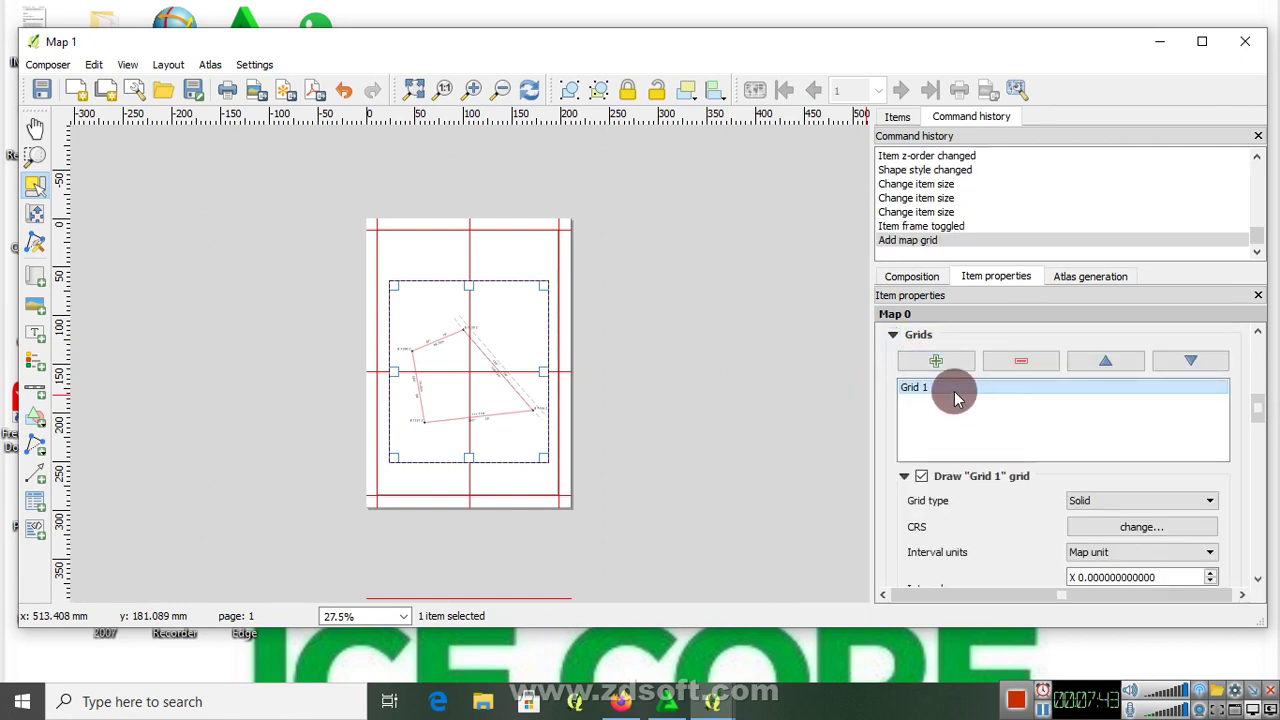
pyautogui.moveTo(1256, 407); pyautogui.dragTo(1262, 428)
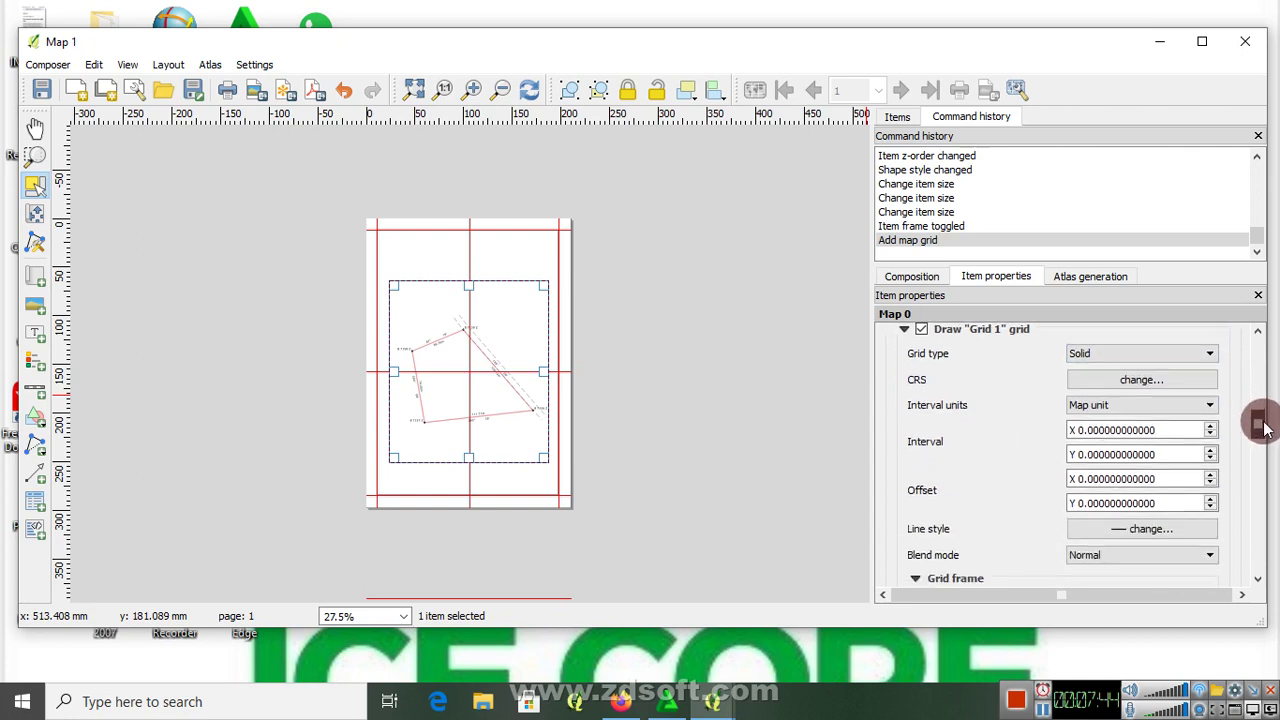
pyautogui.click(1139, 356)
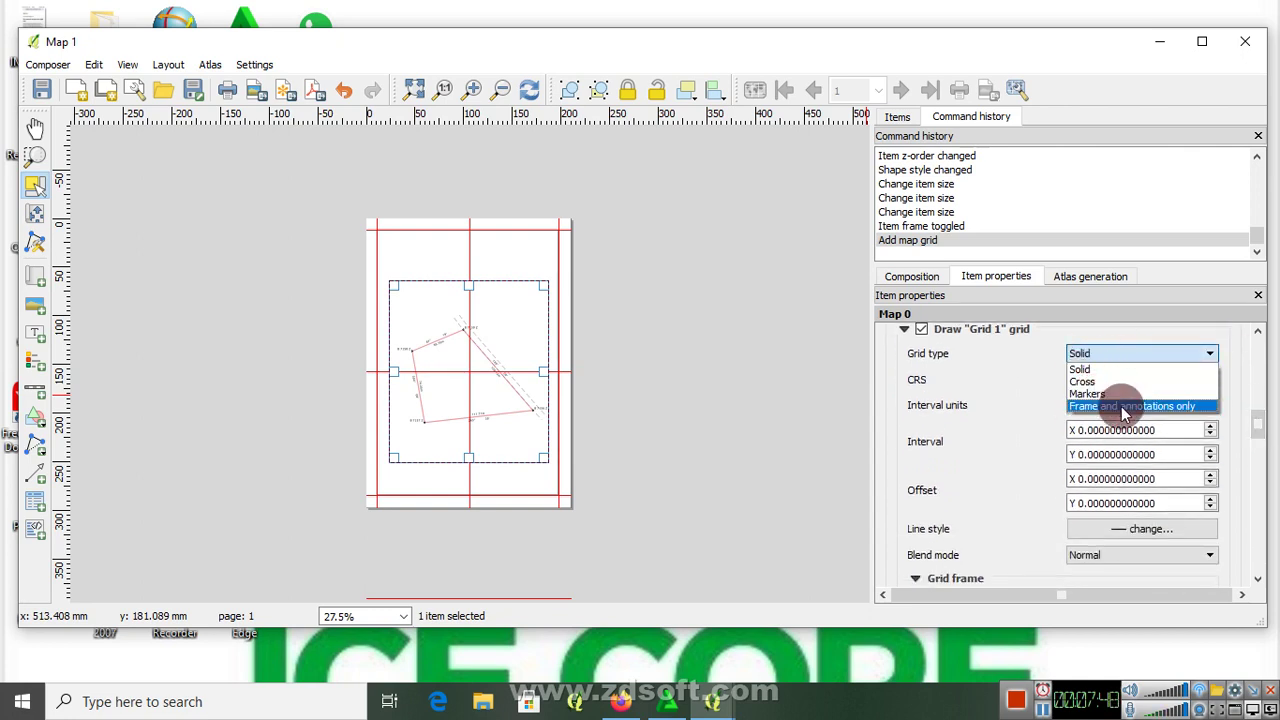
pyautogui.click(1125, 407)
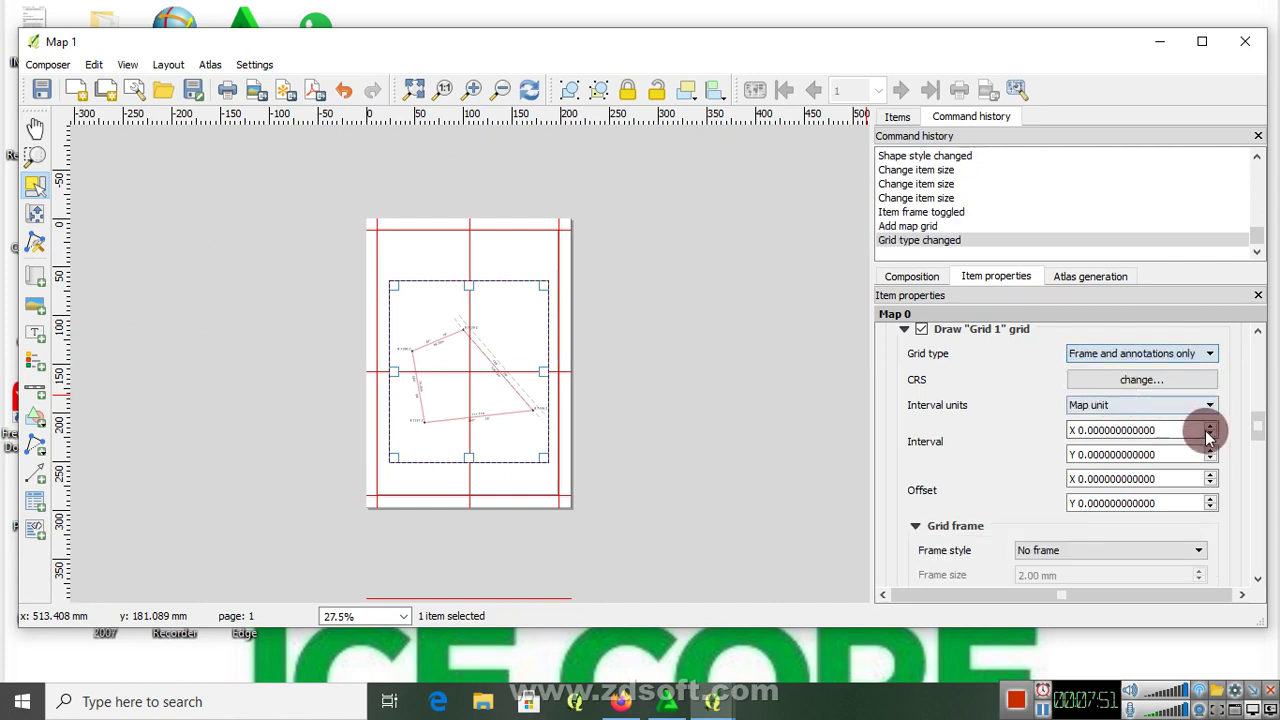
# Step: Set the frame style of the map grid to Exterior ticks
pyautogui.scroll(-3, 1257, 425)
pyautogui.click(1135, 437)
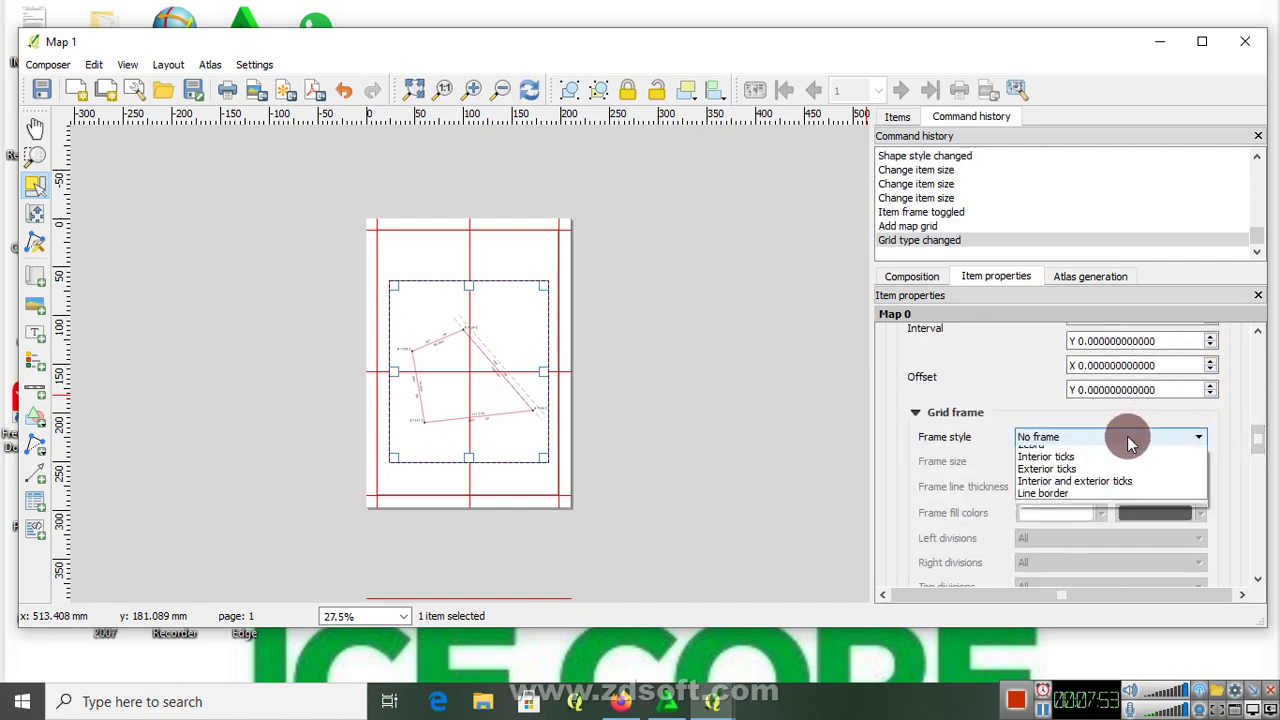
pyautogui.click(1050, 489)
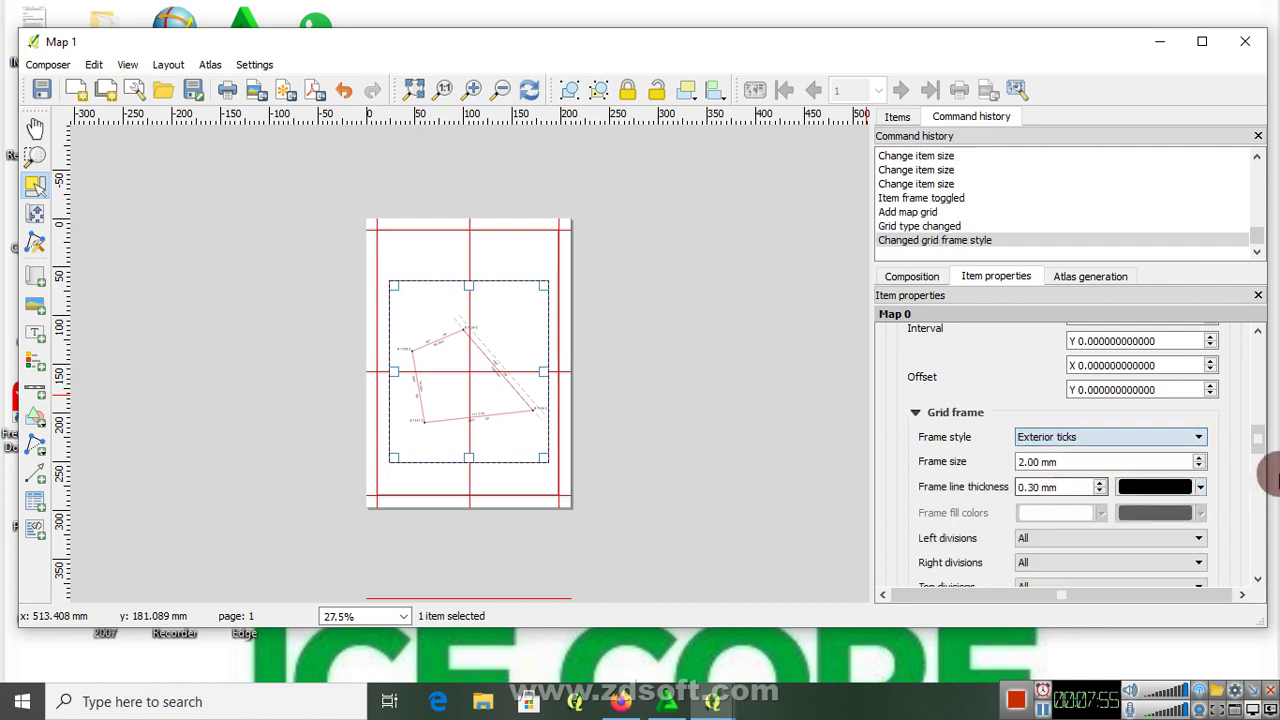
# Step: Set the grid interval to 20 map units in both X and Y
pyautogui.moveTo(1258, 450)
pyautogui.mouseDown()
pyautogui.moveTo(1260, 414)
pyautogui.moveTo(1265, 445)
pyautogui.mouseUp()
pyautogui.click(1080, 423)
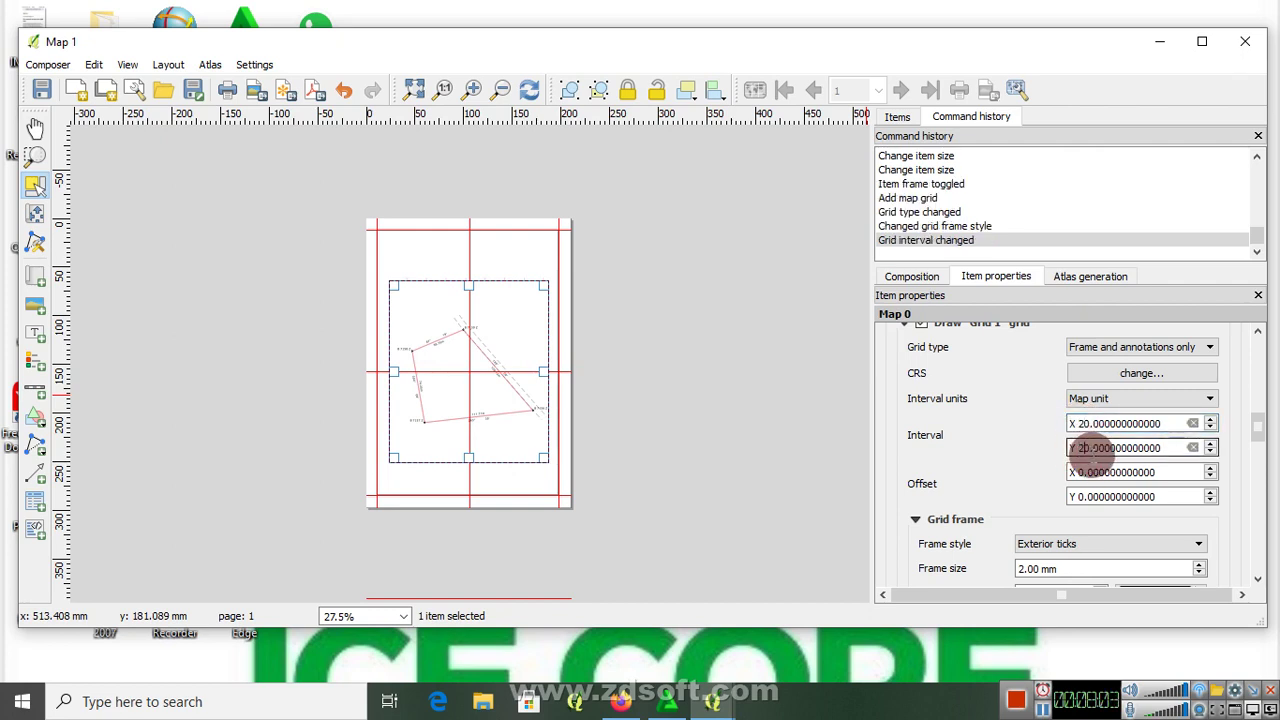
pyautogui.click(680, 416)
pyautogui.click(497, 351)
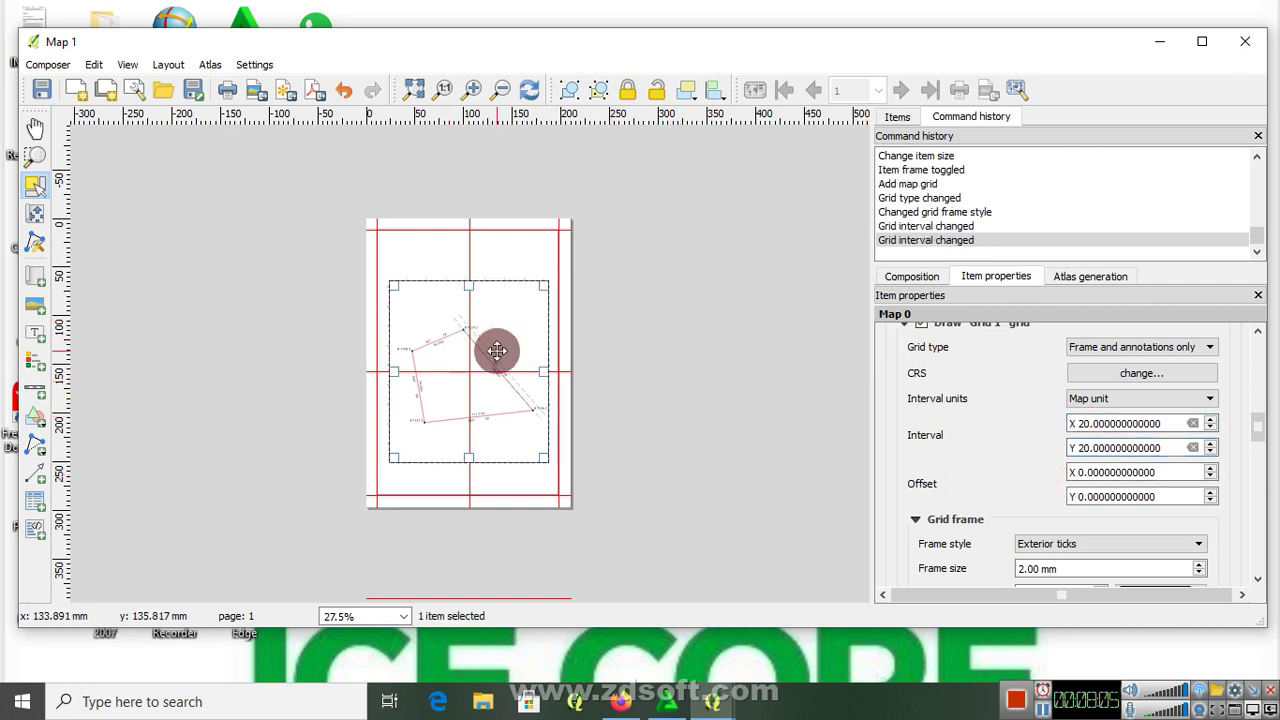
# Step: Turn on the frame of the map item and inspect the grid ticks along its edges
pyautogui.moveTo(1259, 425)
pyautogui.mouseDown()
pyautogui.moveTo(1272, 515)
pyautogui.moveTo(1258, 520)
pyautogui.moveTo(1257, 429)
pyautogui.mouseUp()
pyautogui.click(910, 474)
pyautogui.scroll(2, 485, 275)
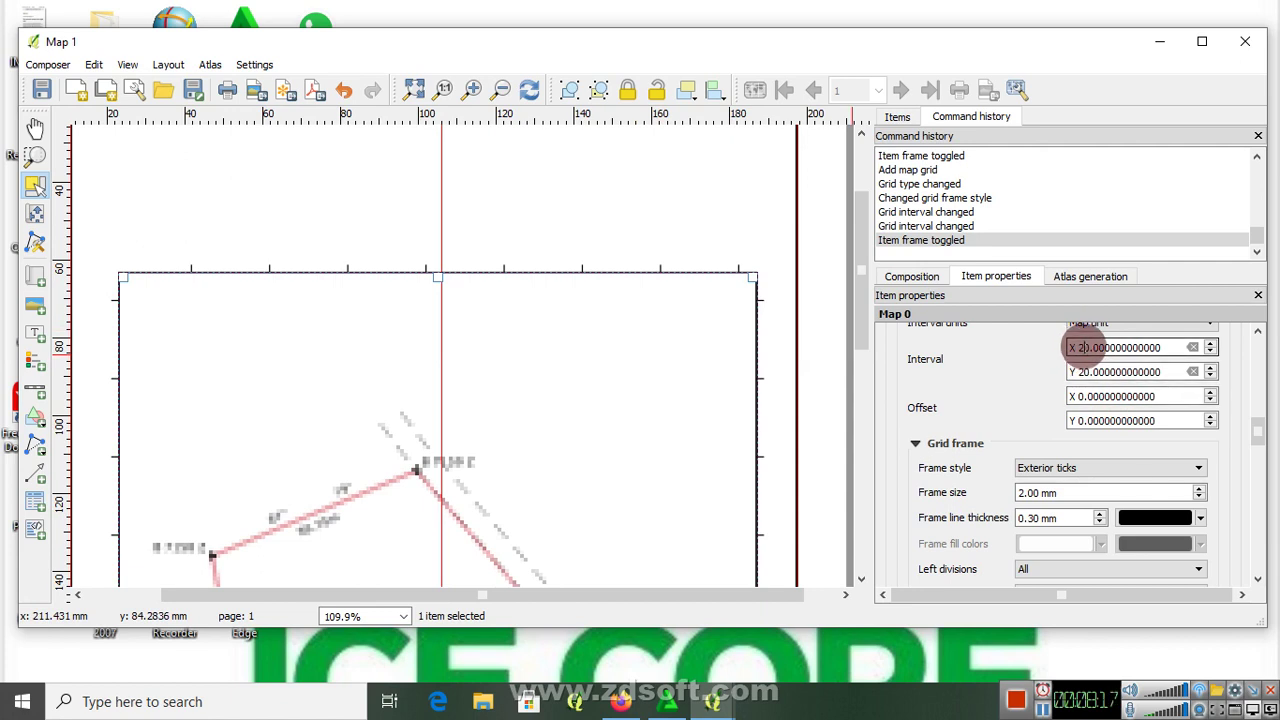
# Step: Set the grid interval to 50 map units in both X and Y, keeping the map item selected
pyautogui.write('5')
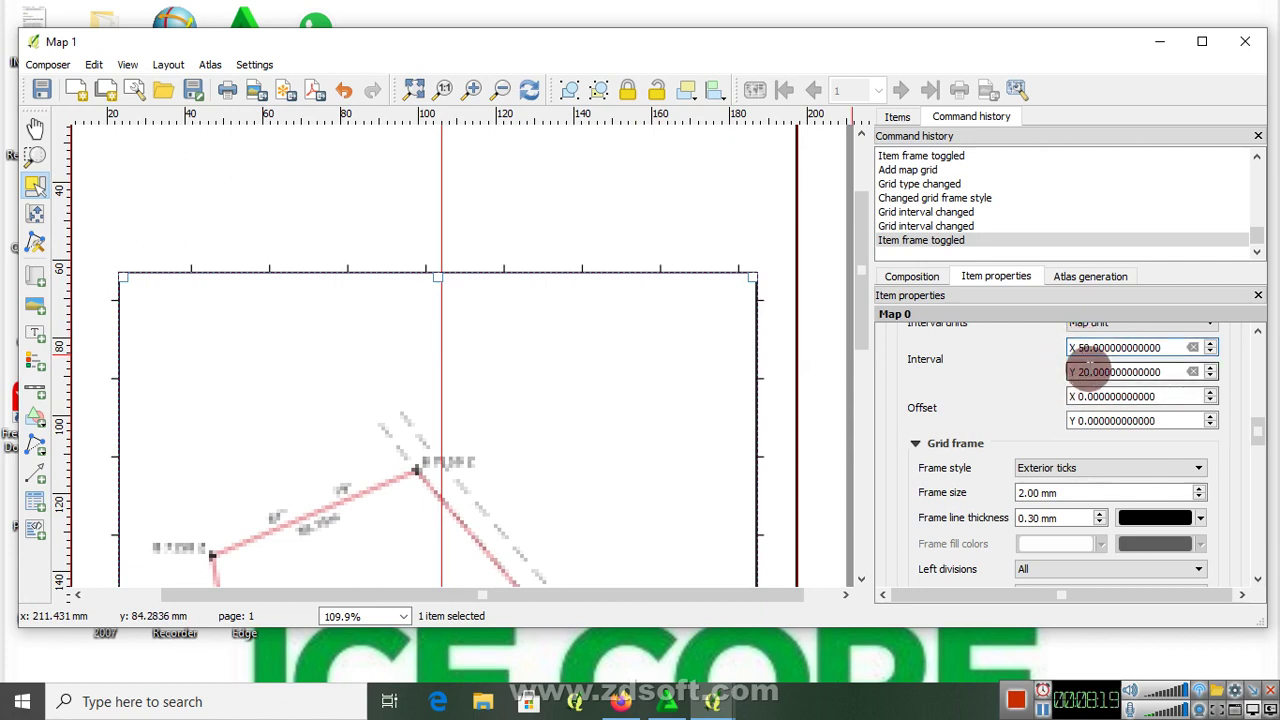
pyautogui.click(1078, 371)
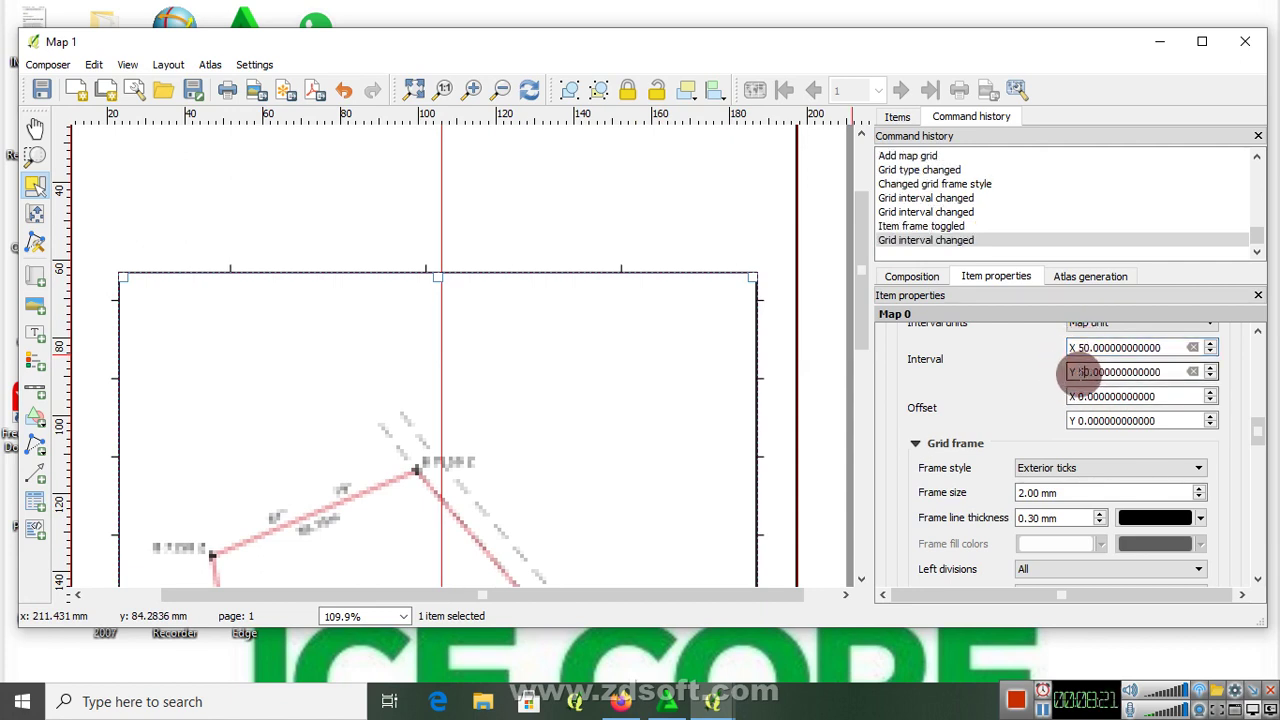
pyautogui.write('5')
pyautogui.click(723, 218)
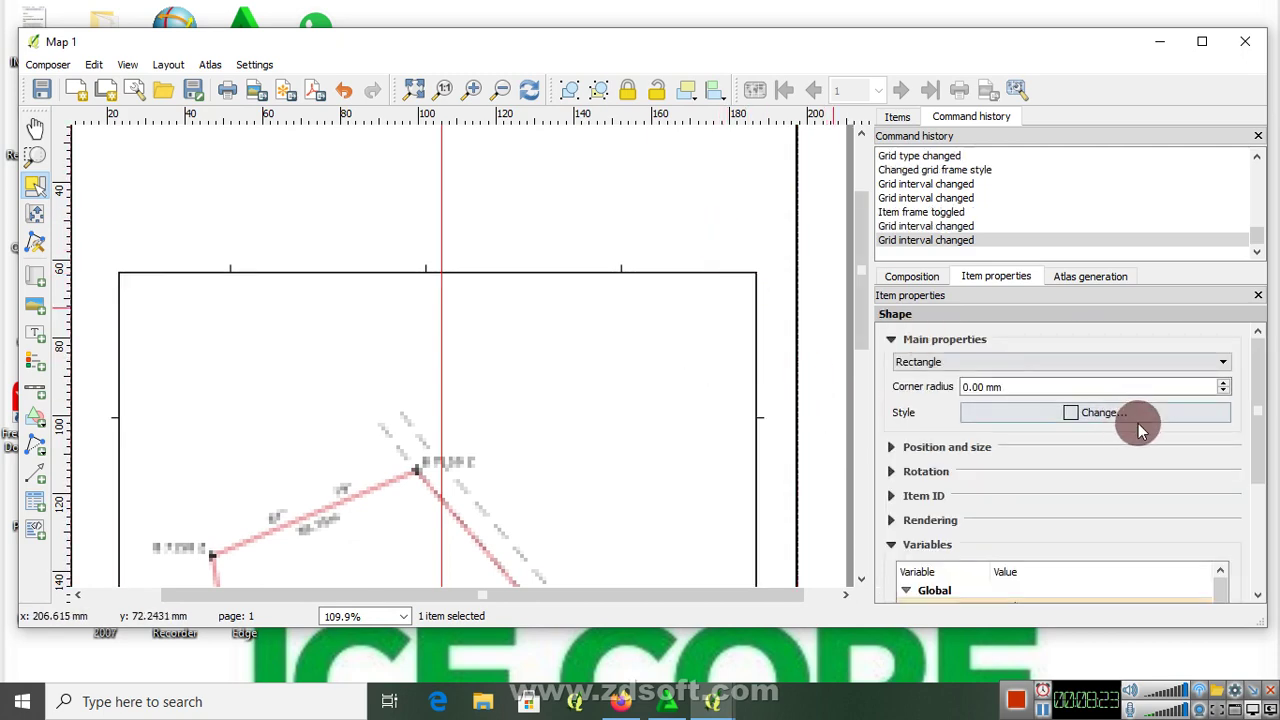
pyautogui.click(700, 392)
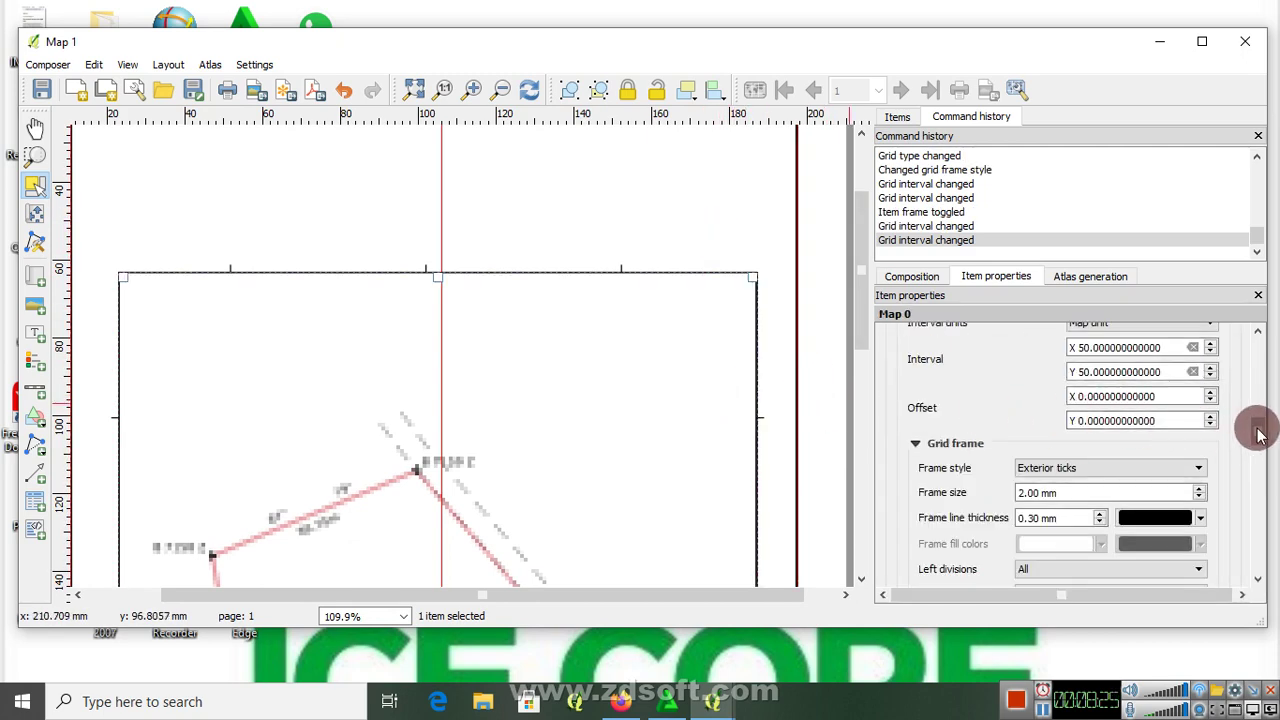
pyautogui.moveTo(1262, 432); pyautogui.dragTo(1265, 443)
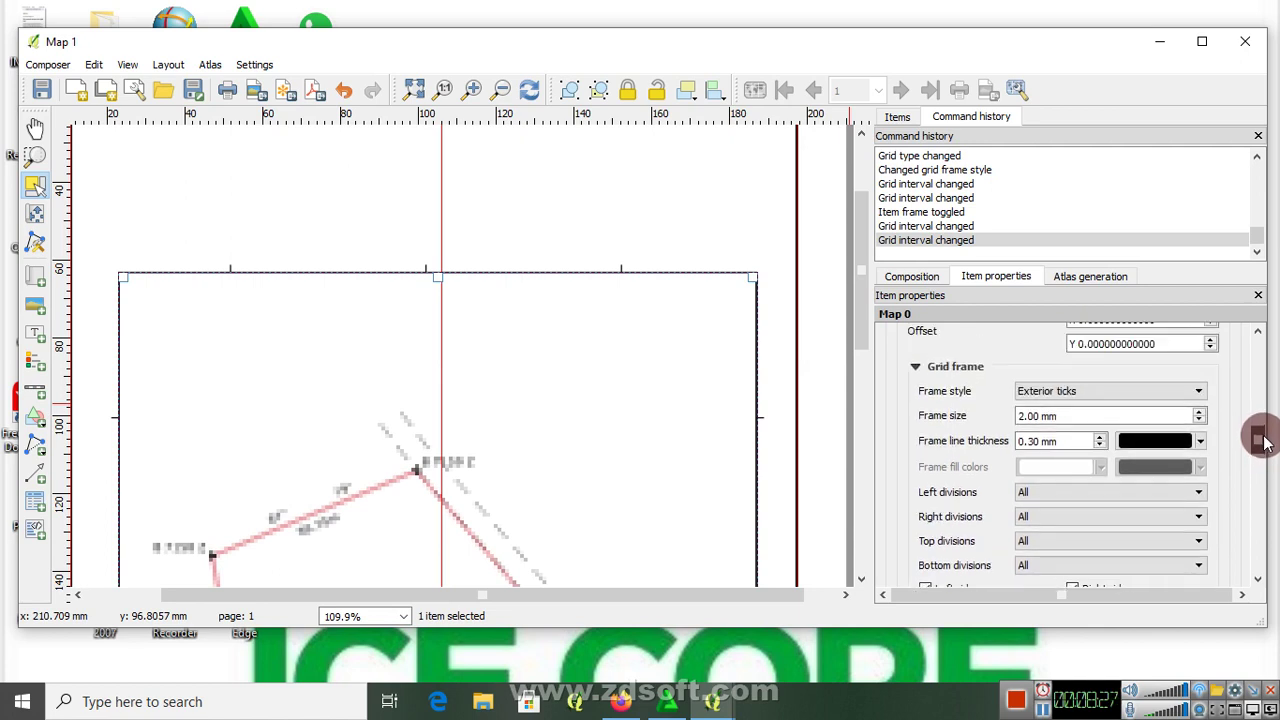
# Step: Set the map grid's frame size to 1.00 mm and turn on drawing of the grid coordinates
pyautogui.click(1200, 421)
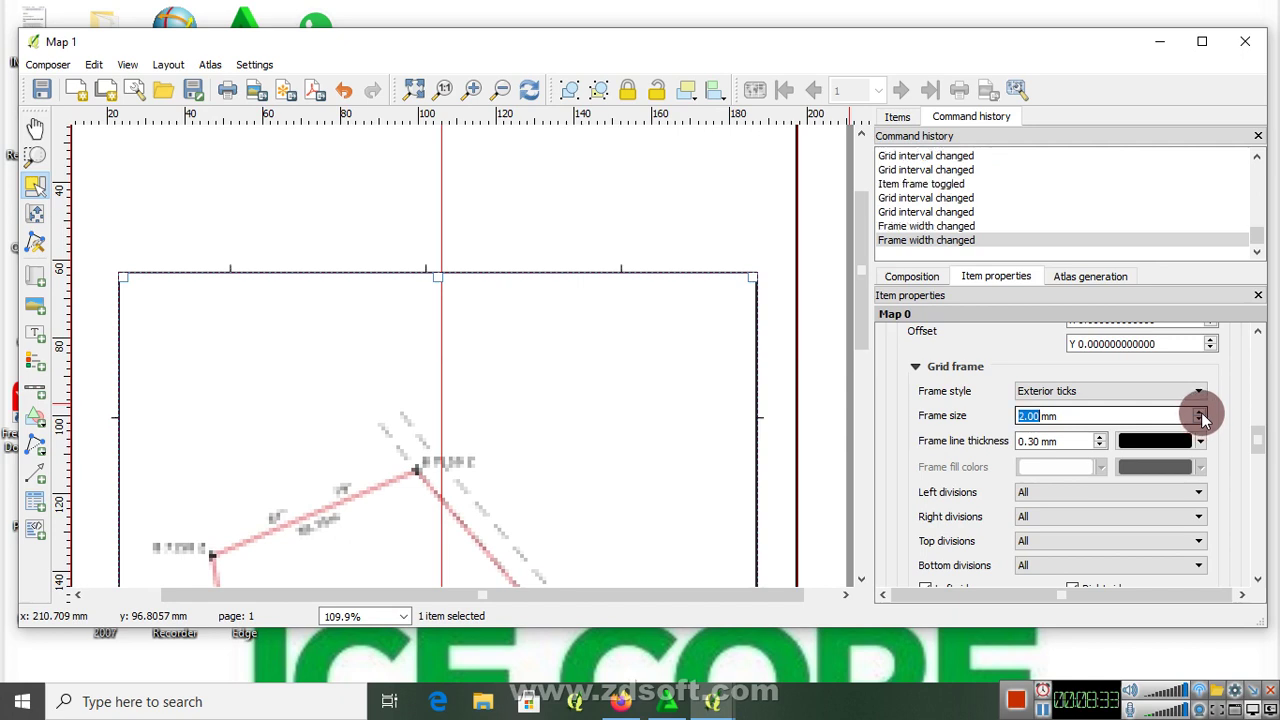
pyautogui.moveTo(1262, 434); pyautogui.dragTo(1260, 460)
pyautogui.click(933, 359)
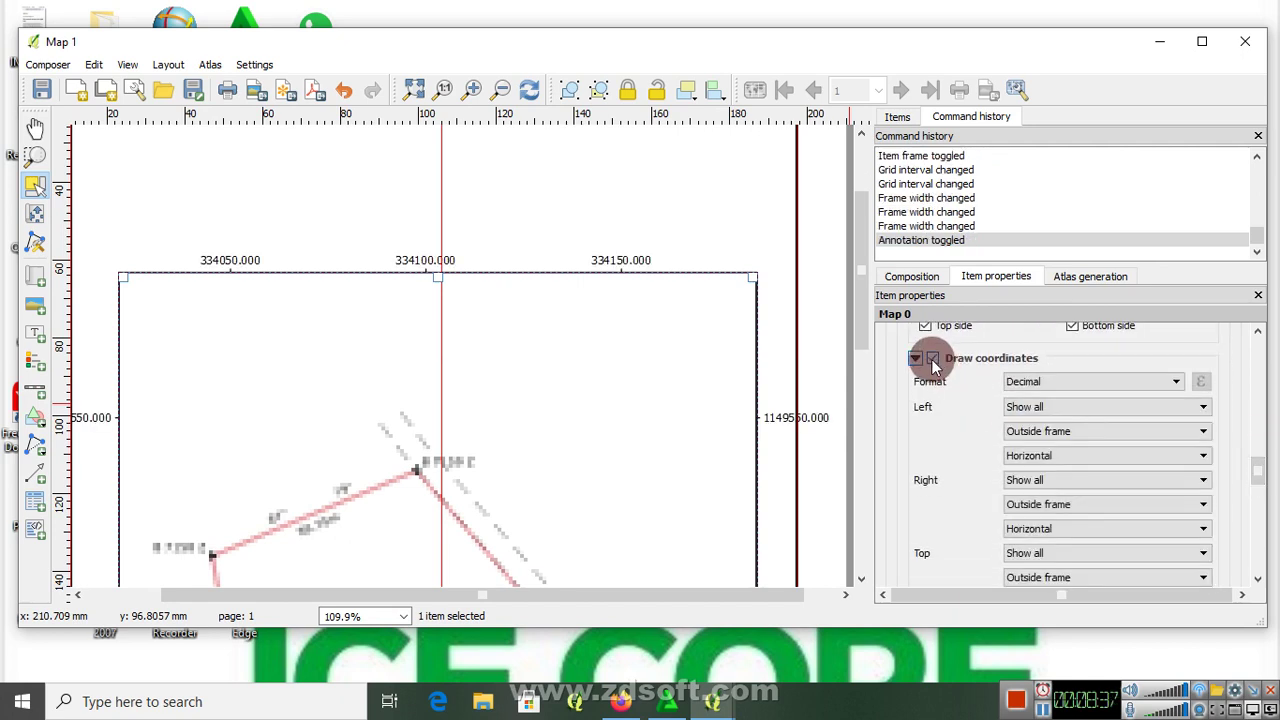
# Step: Set the direction of the grid coordinates on the map's left and right sides to Vertical ascending
pyautogui.click(1050, 457)
pyautogui.click(1050, 490)
pyautogui.click(1040, 528)
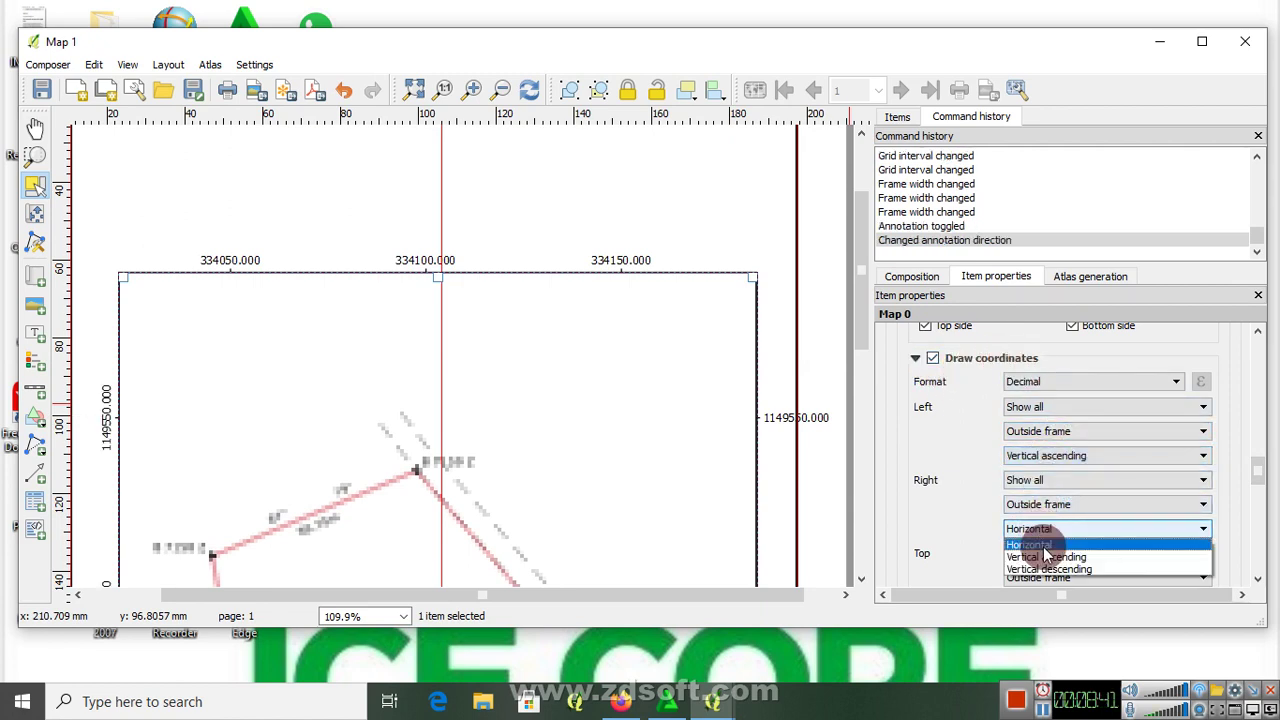
pyautogui.click(1049, 554)
# Step: Set the coordinate precision of the grid annotations to 0 and check the labels around the map
pyautogui.moveTo(1258, 463); pyautogui.dragTo(1268, 508)
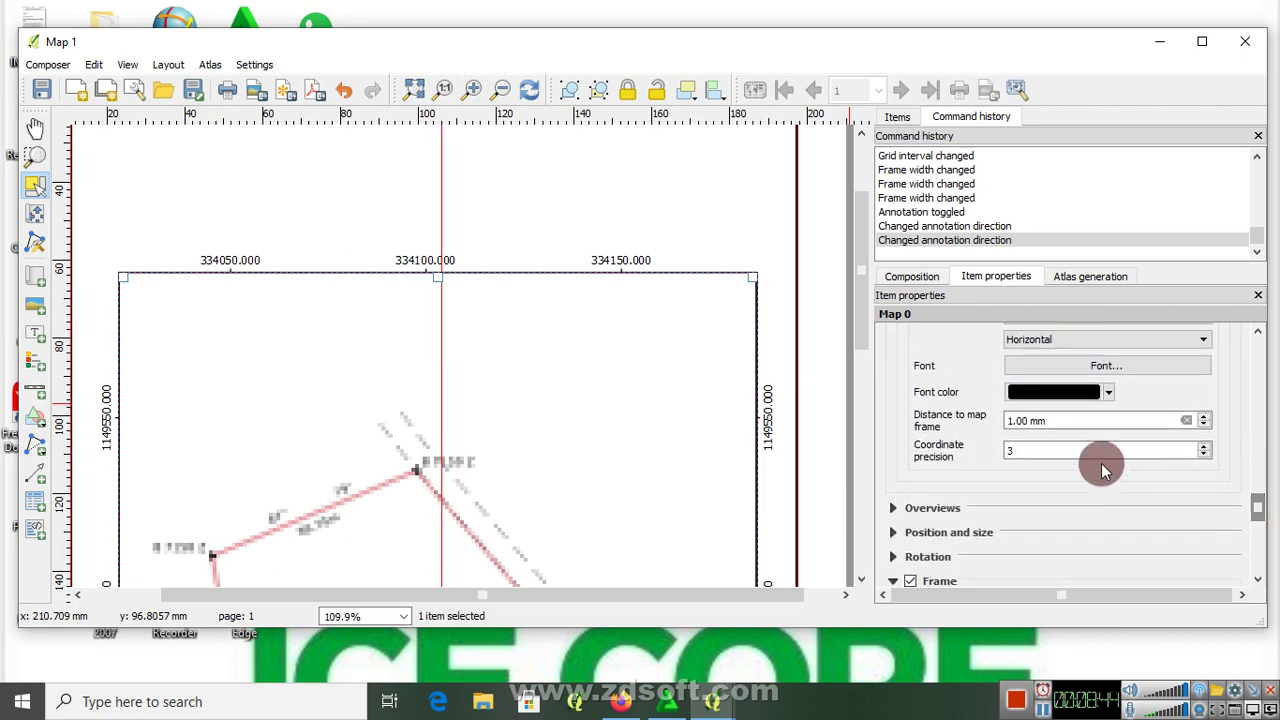
pyautogui.click(1204, 456)
pyautogui.click(1204, 456)
pyautogui.click(1204, 456)
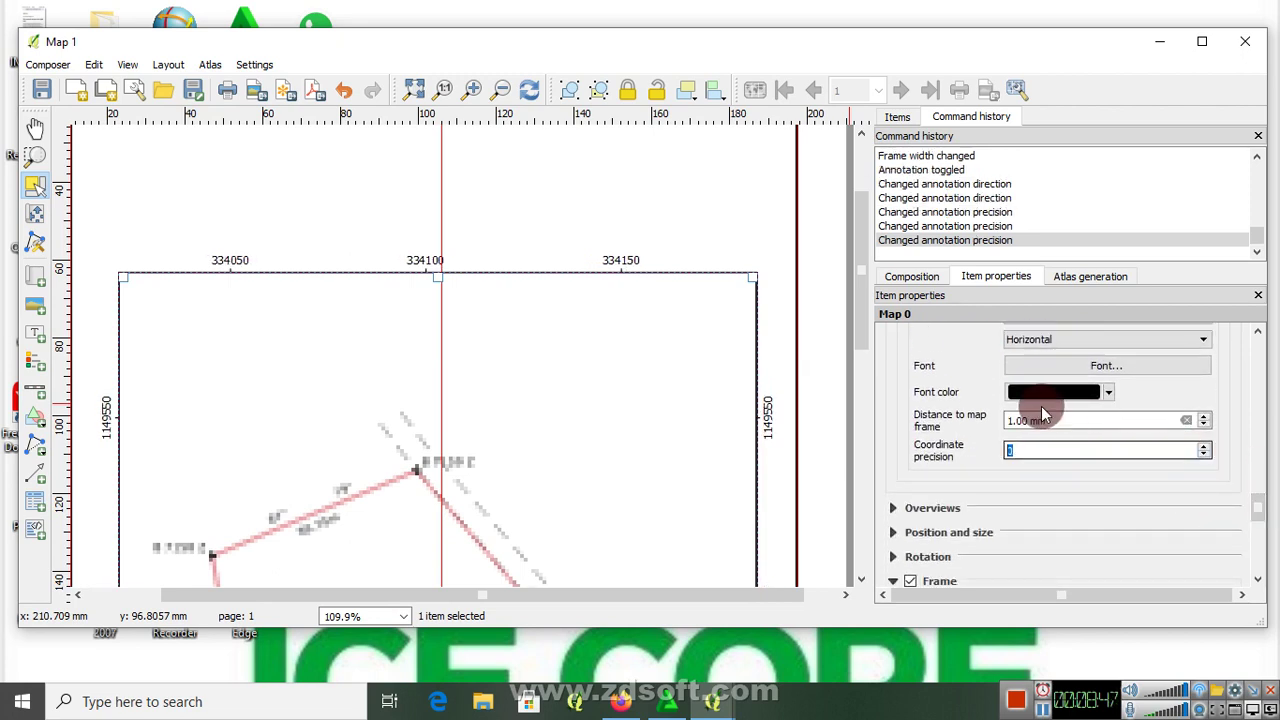
pyautogui.scroll(-1, 533, 249)
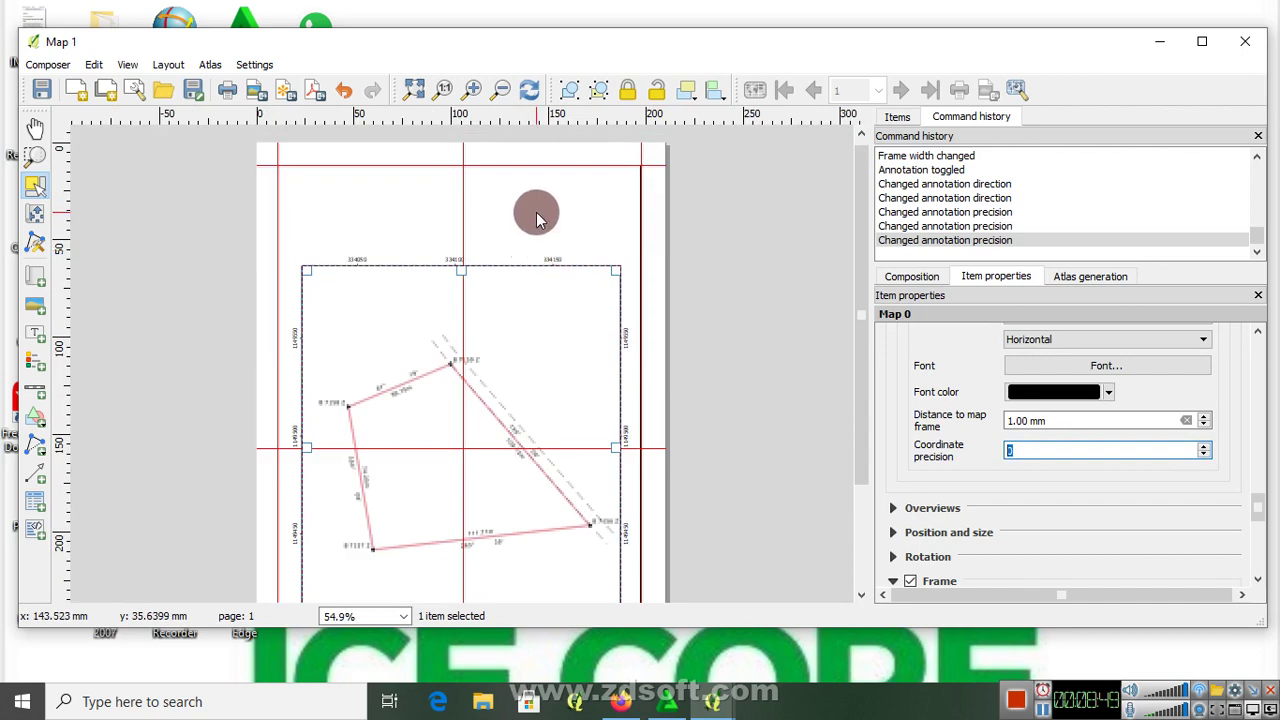
pyautogui.scroll(1, 523, 245)
# Step: Set both the grid coordinate font color and the grid frame line color to blue
pyautogui.click(1110, 392)
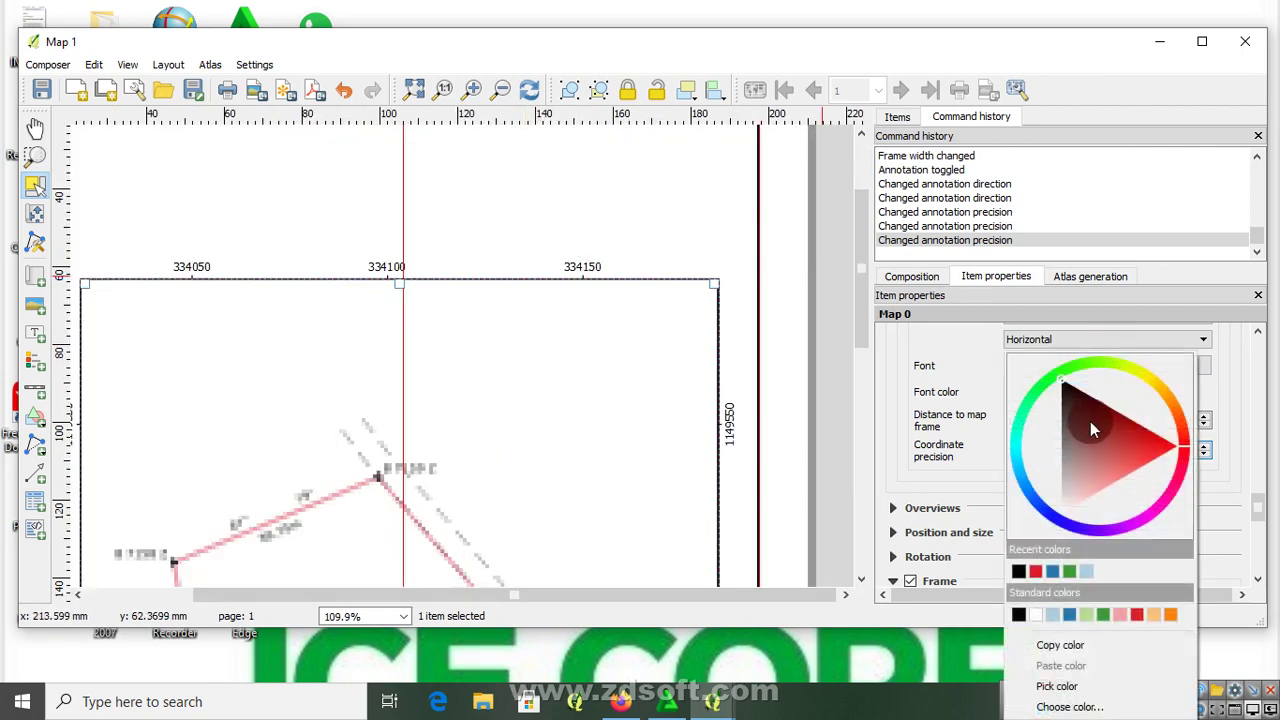
pyautogui.click(1055, 569)
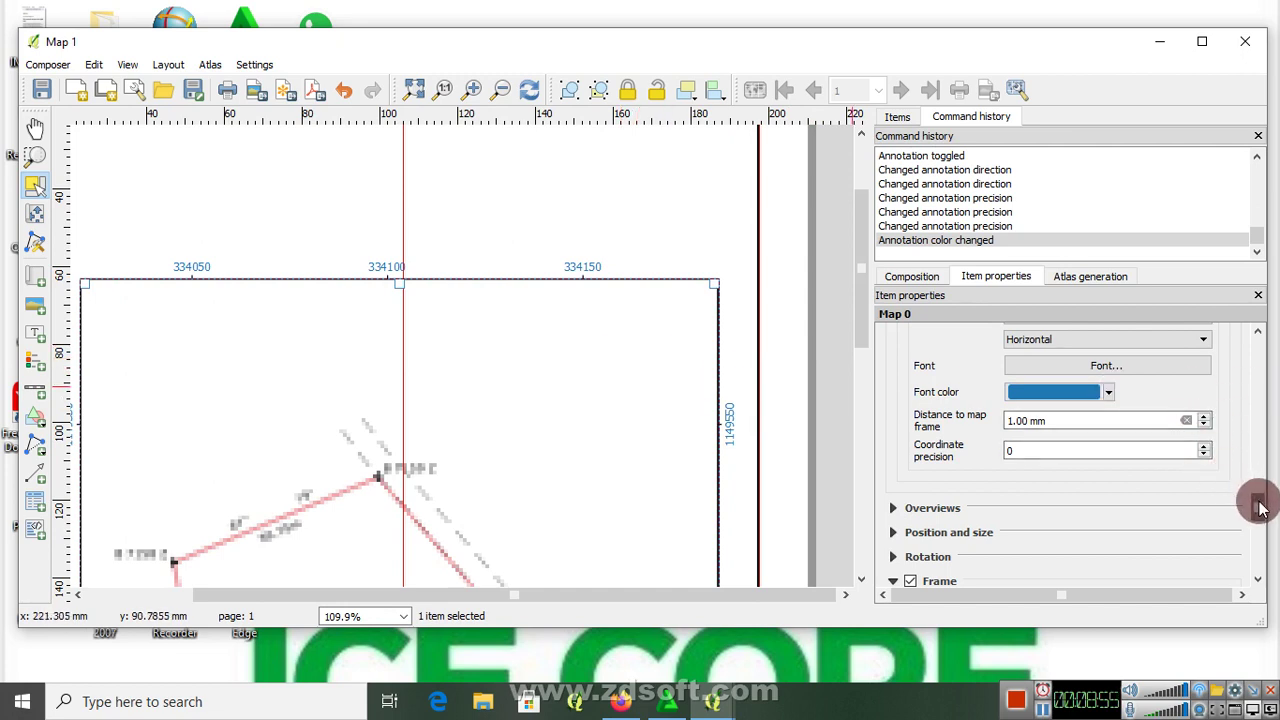
pyautogui.moveTo(1260, 508); pyautogui.dragTo(1258, 445)
pyautogui.click(1201, 466)
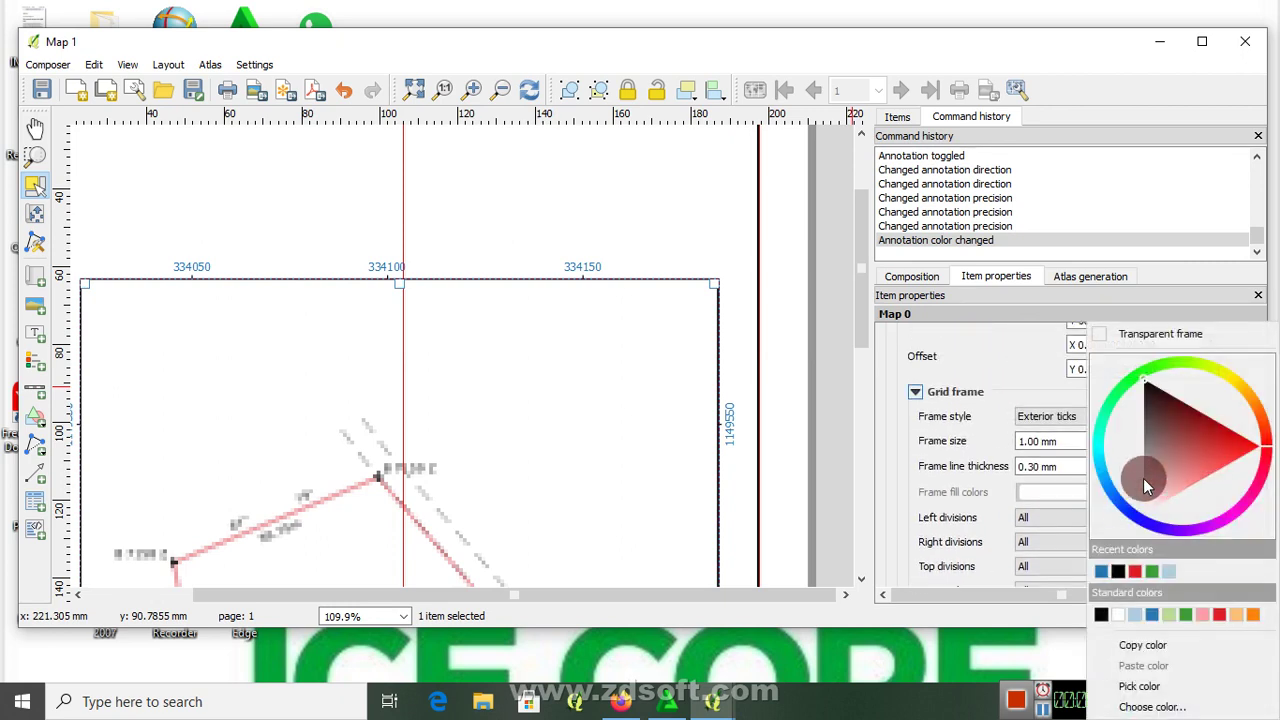
pyautogui.click(1118, 572)
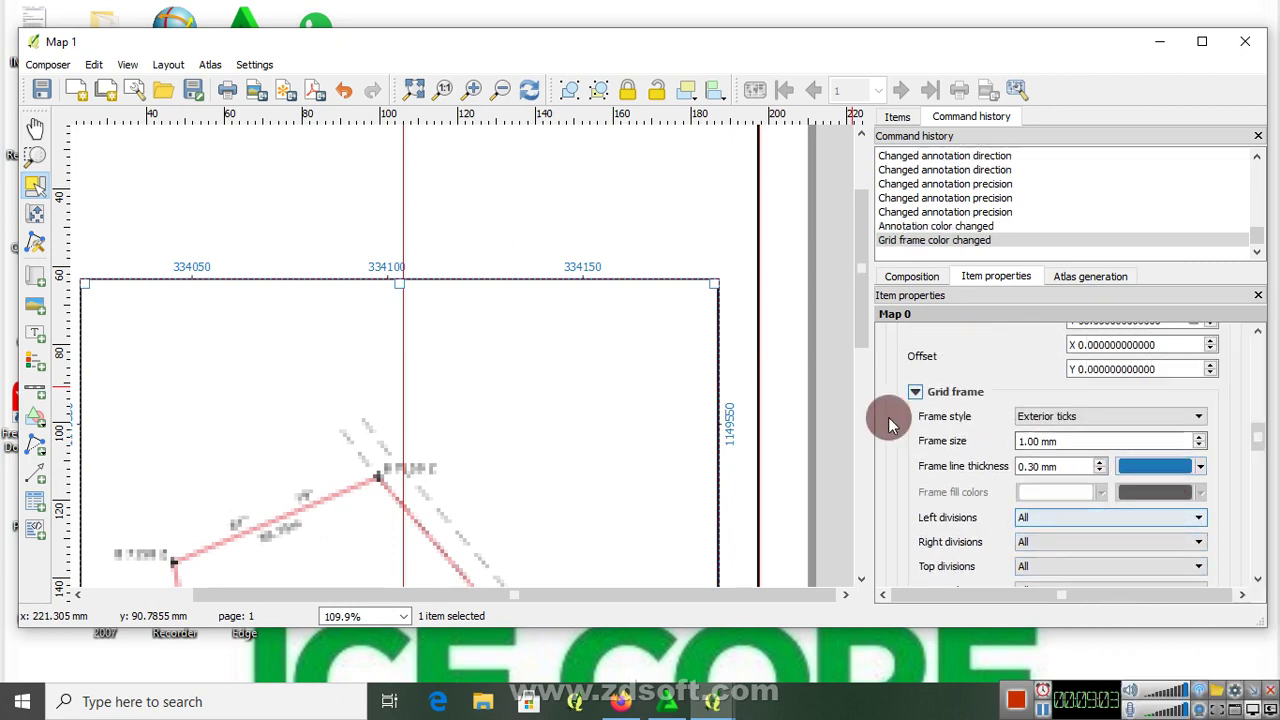
# Step: Set the map item's frame color to blue and check it on the page, ending with the map item selected
pyautogui.scroll(-15, 1258, 460)
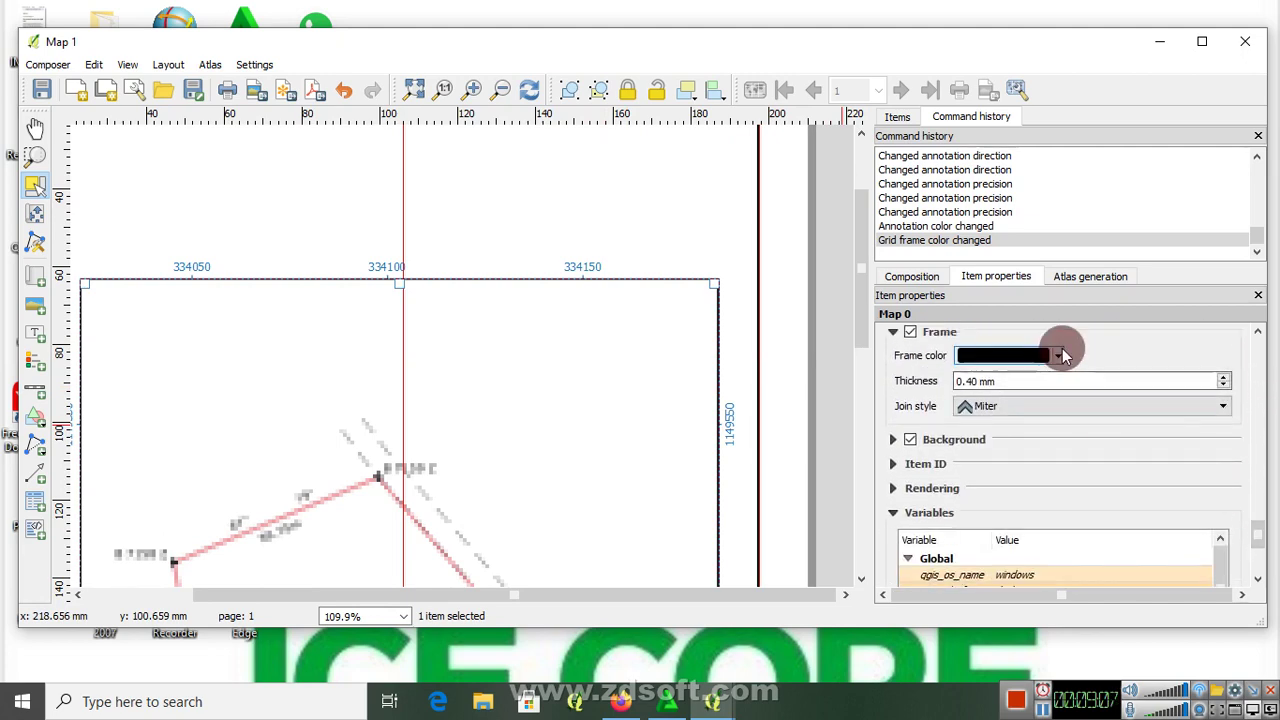
pyautogui.click(1058, 355)
pyautogui.click(985, 573)
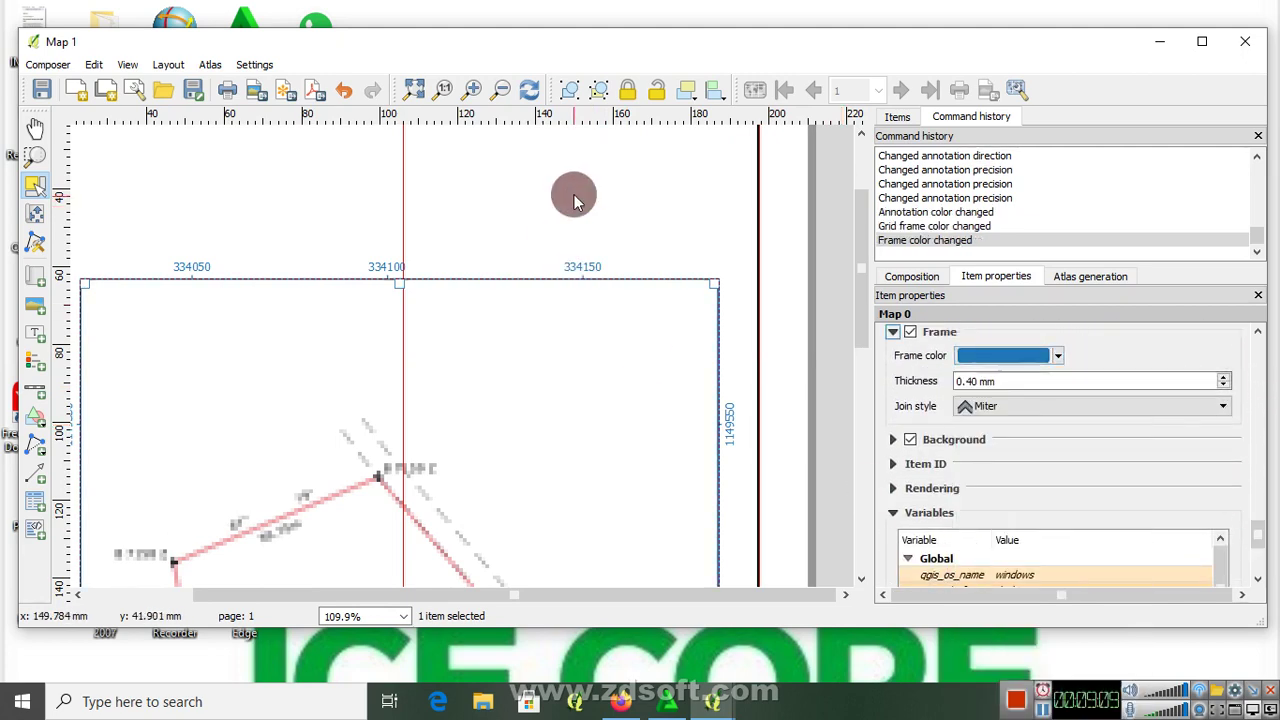
pyautogui.click(577, 260)
pyautogui.scroll(-2, 500, 290)
pyautogui.scroll(1, 450, 285)
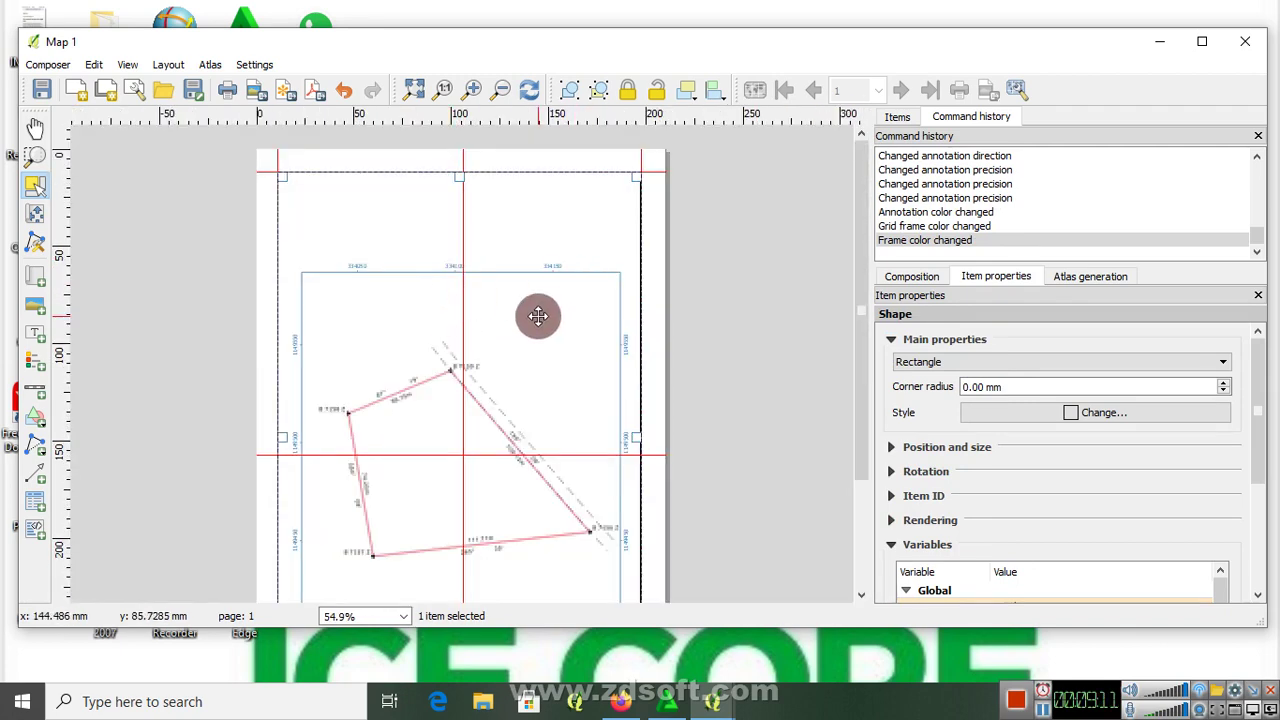
pyautogui.click(535, 315)
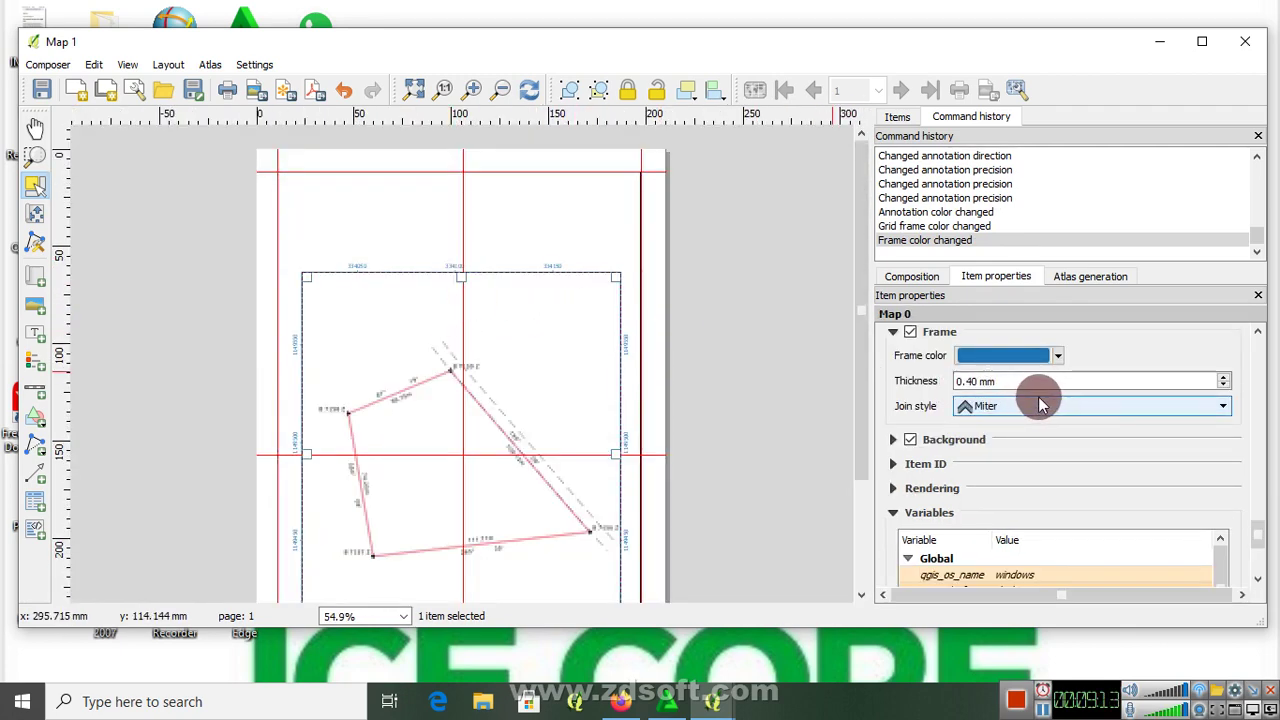
# Step: Apply the MS Shell Dlg 2 font to the map grid's coordinate annotations
pyautogui.scroll(2, 1057, 523)
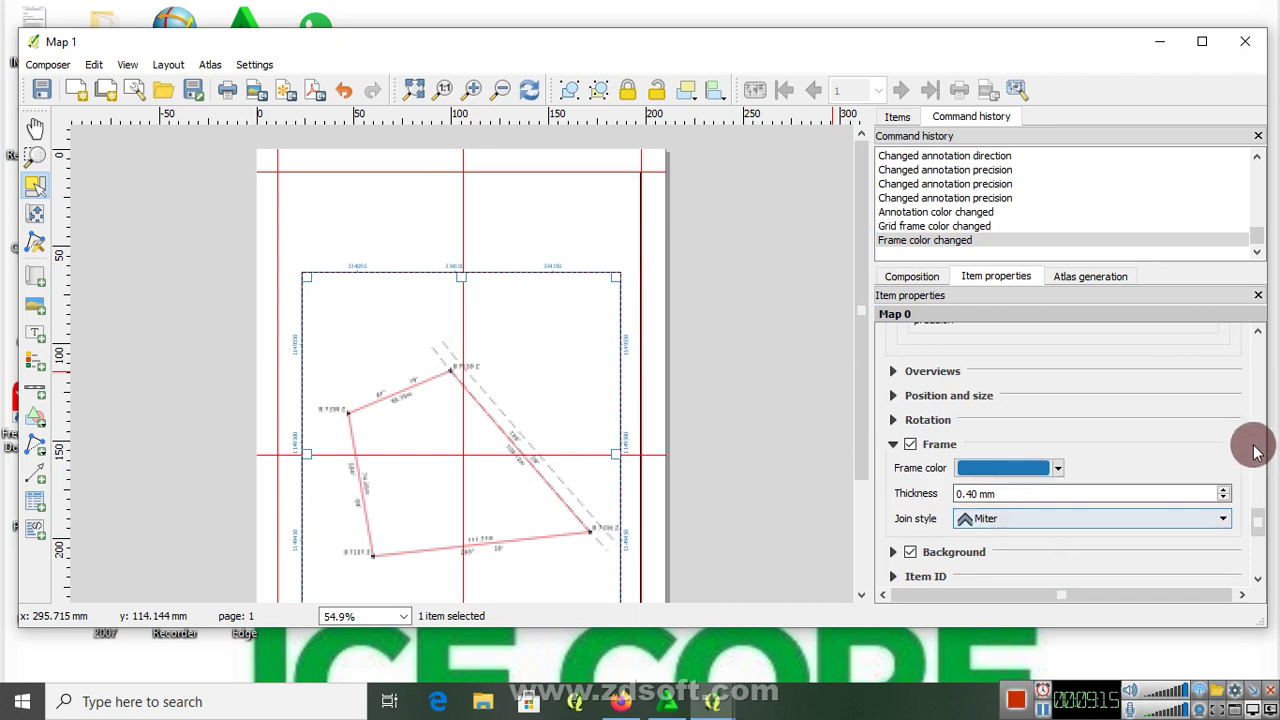
pyautogui.moveTo(1259, 525)
pyautogui.mouseDown()
pyautogui.moveTo(1271, 423)
pyautogui.moveTo(1272, 512)
pyautogui.mouseUp()
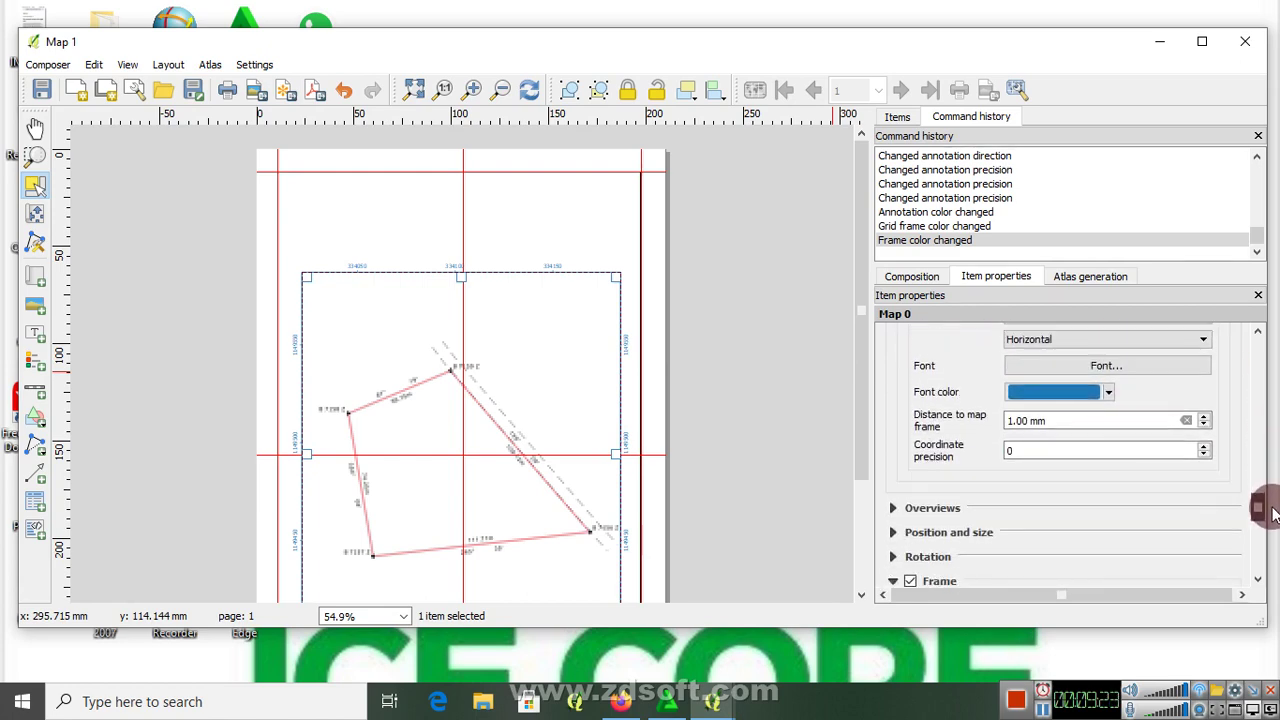
pyautogui.click(1073, 366)
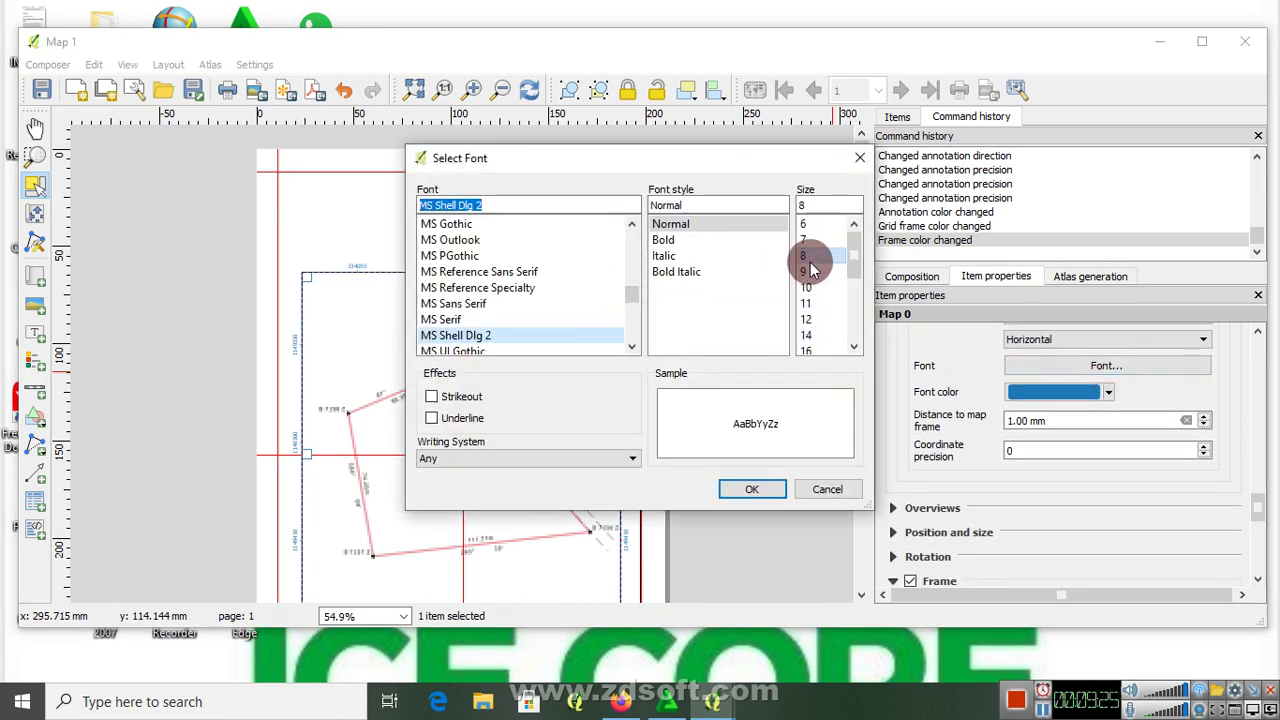
pyautogui.click(760, 488)
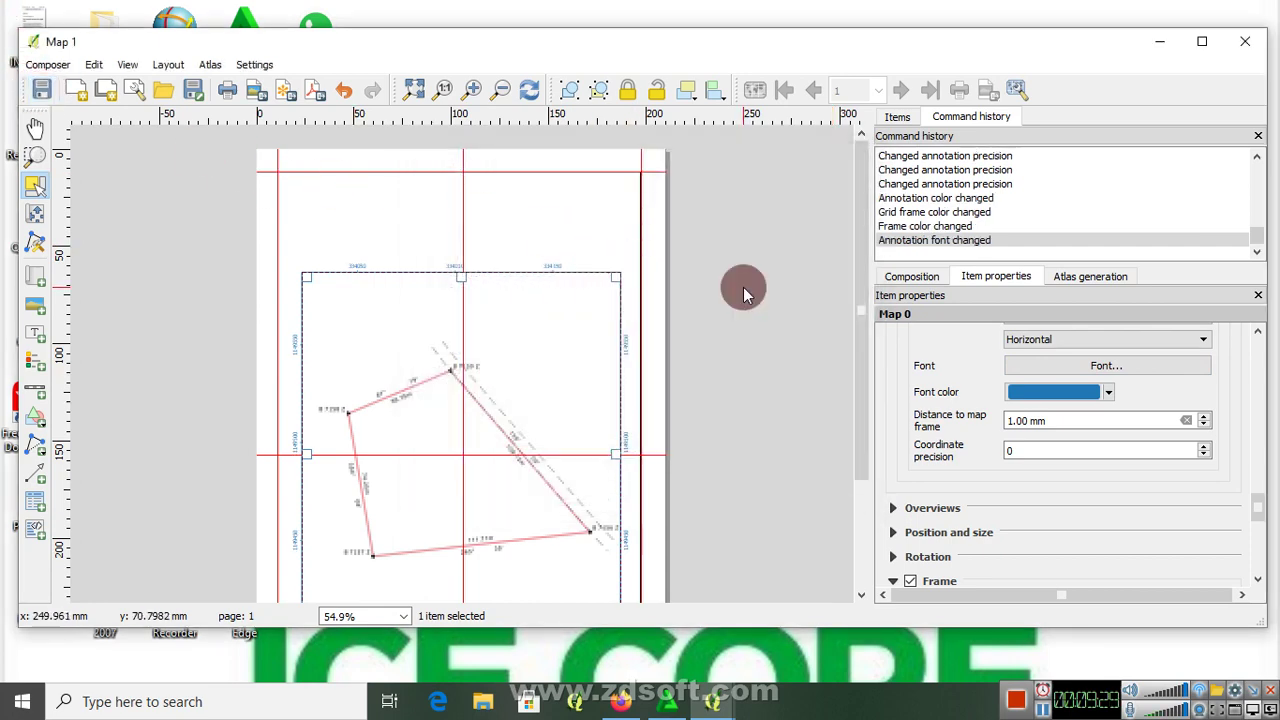
# Step: Examine the map frame, its grid coordinates and the outer border across the page
pyautogui.scroll(-1, 440, 365)
pyautogui.scroll(2, 390, 398)
pyautogui.scroll(-1, 578, 350)
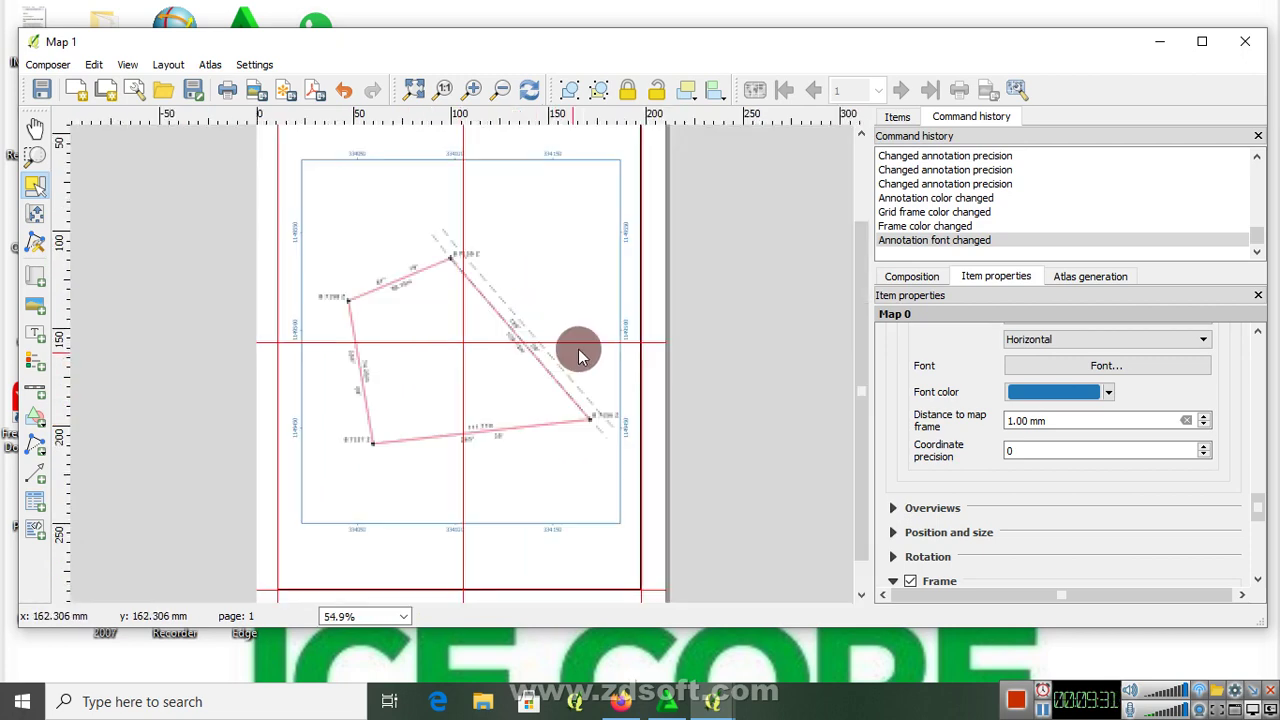
pyautogui.scroll(1, 476, 276)
pyautogui.scroll(-1, 546, 255)
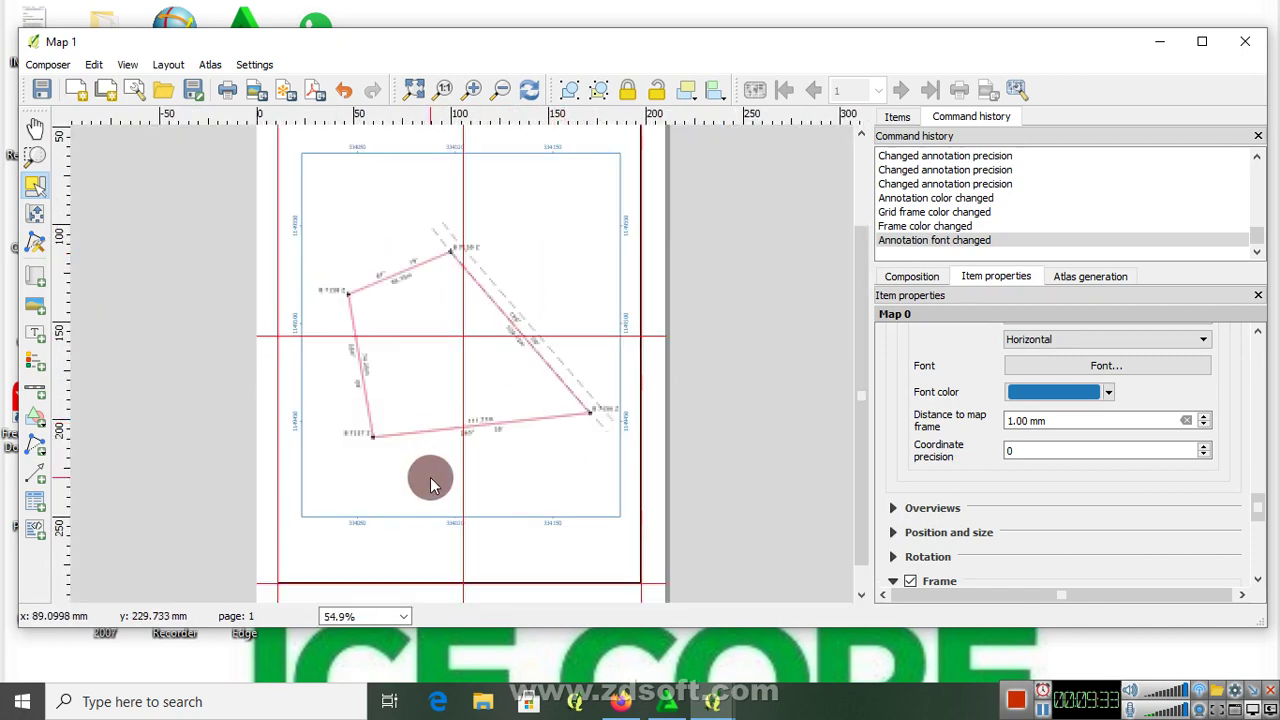
pyautogui.scroll(1, 440, 480)
pyautogui.scroll(-1, 546, 440)
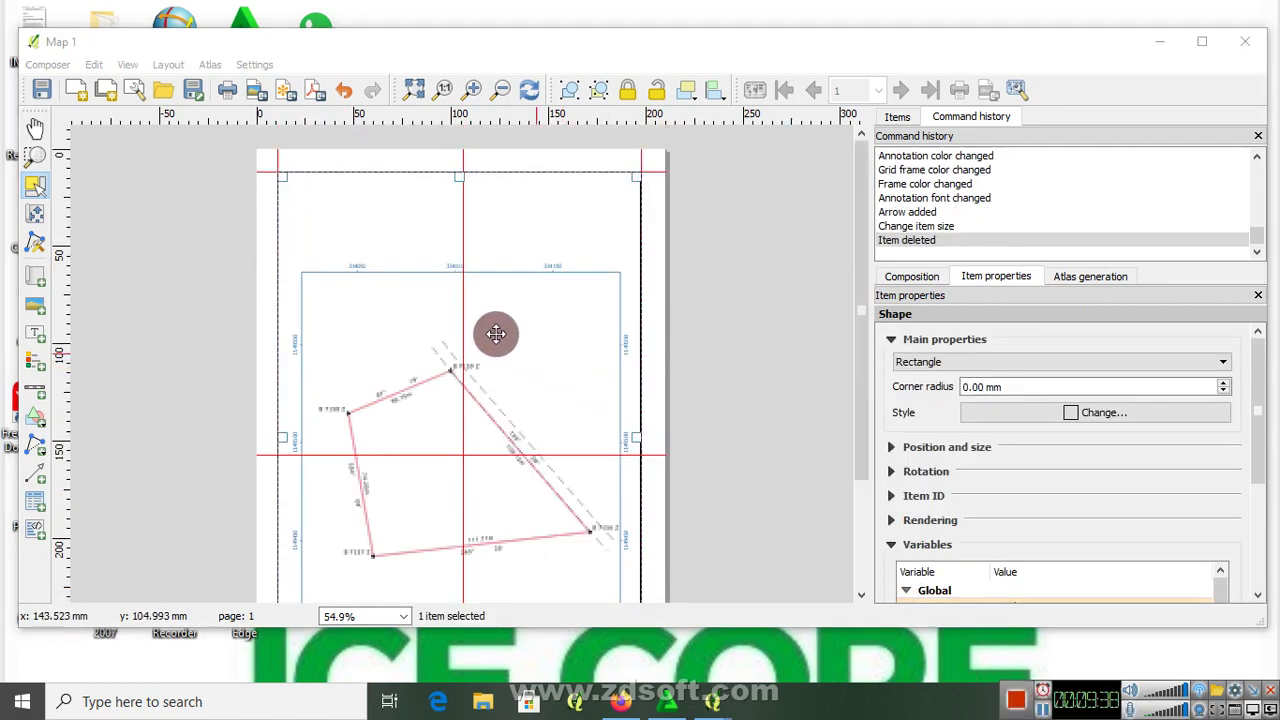
# Step: Add a label inside the border at the page's upper edge and replace its text with MAP SHEWING LANDED PROPERTY BELONGING TO
pyautogui.click(35, 336)
pyautogui.moveTo(396, 176); pyautogui.dragTo(545, 198)
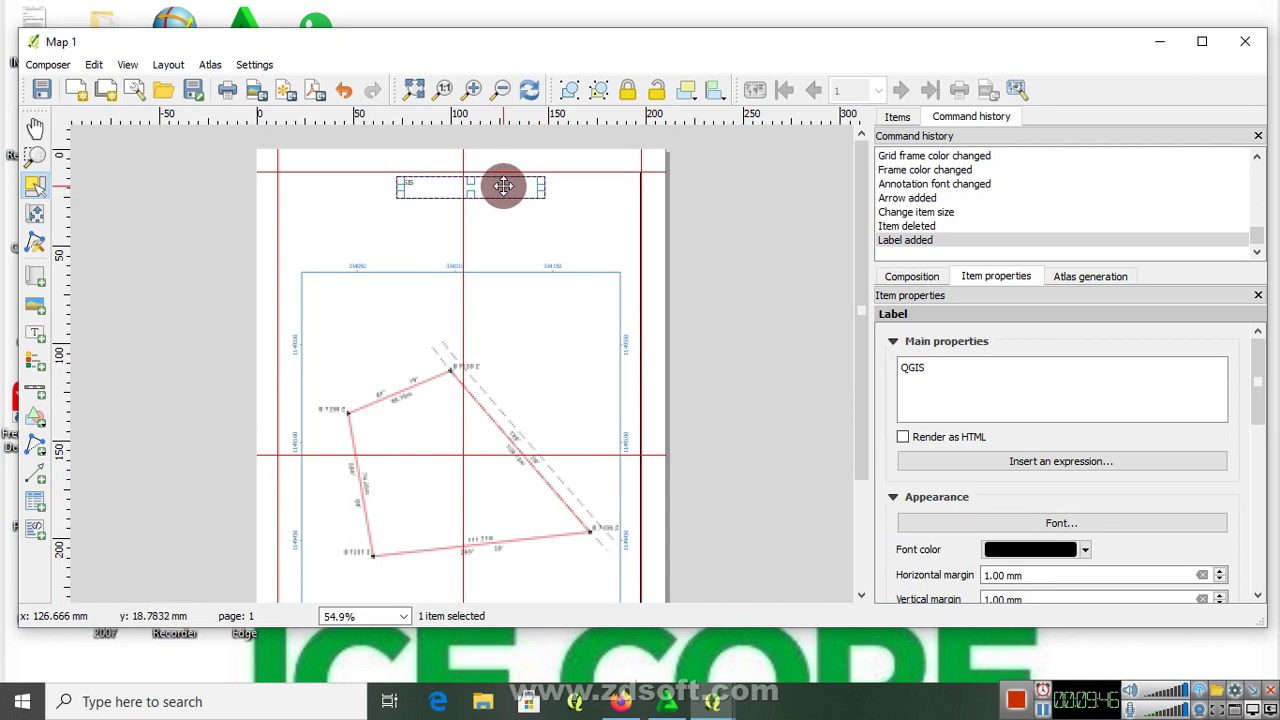
pyautogui.click(941, 372)
pyautogui.moveTo(945, 372); pyautogui.dragTo(866, 360)
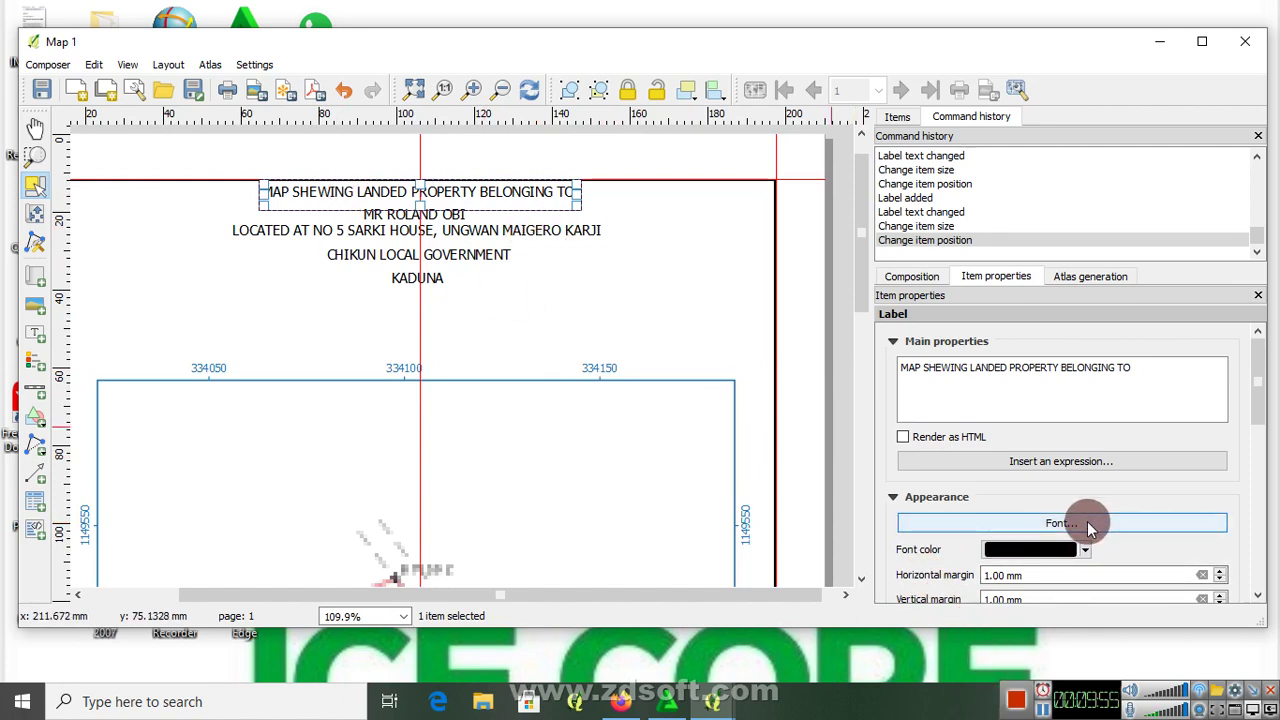
# Step: Set the font of the first title label to Arial, size 12
pyautogui.click(1087, 521)
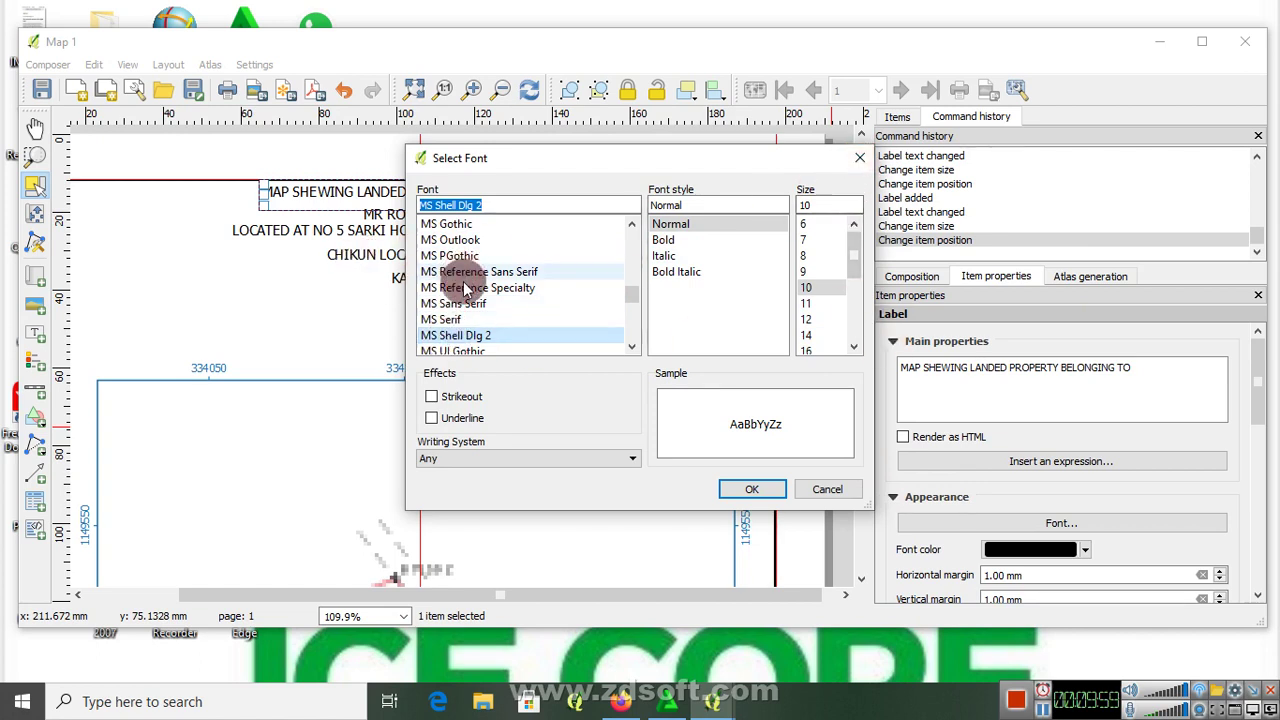
pyautogui.scroll(-1, 476, 316)
pyautogui.scroll(15, 463, 290)
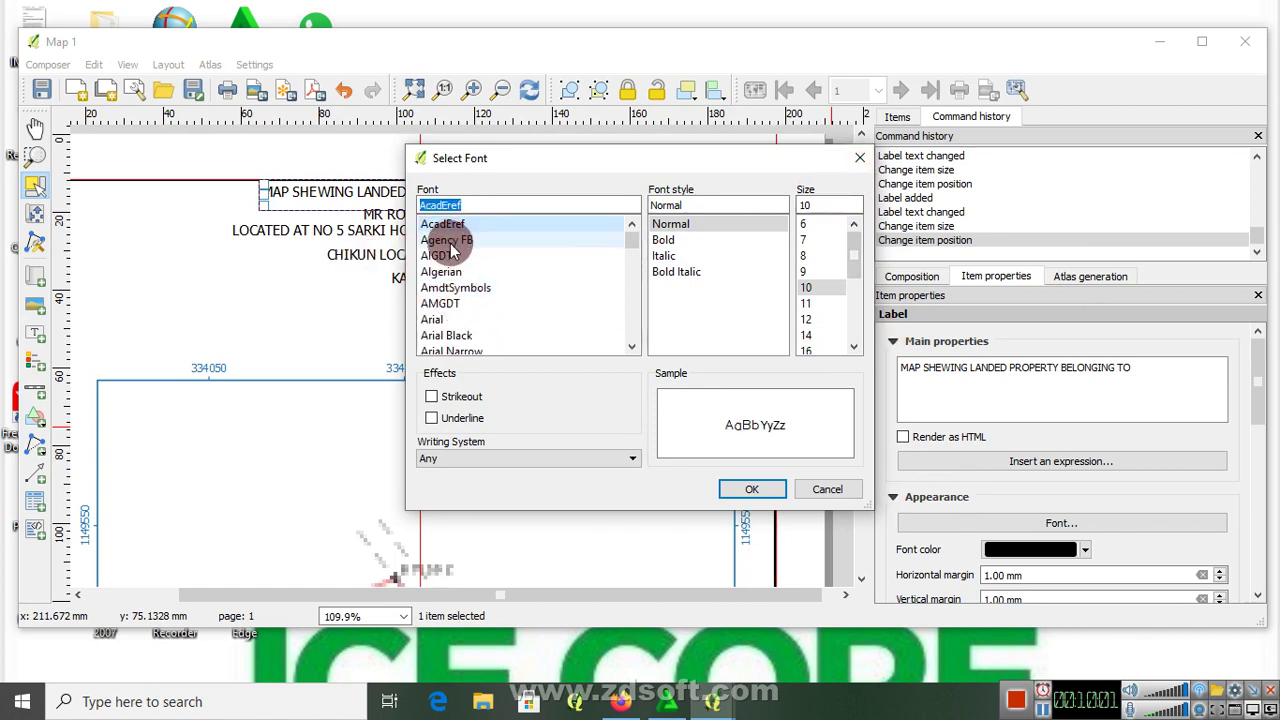
pyautogui.click(457, 320)
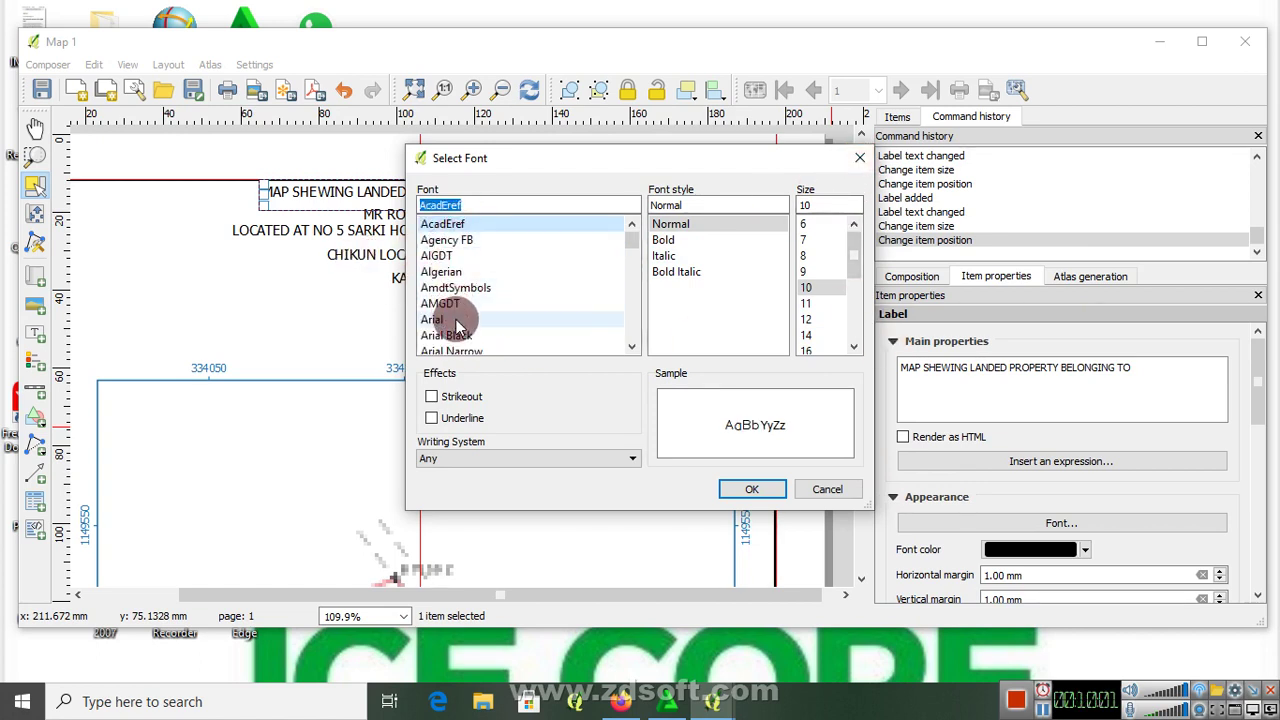
pyautogui.click(808, 320)
pyautogui.click(766, 490)
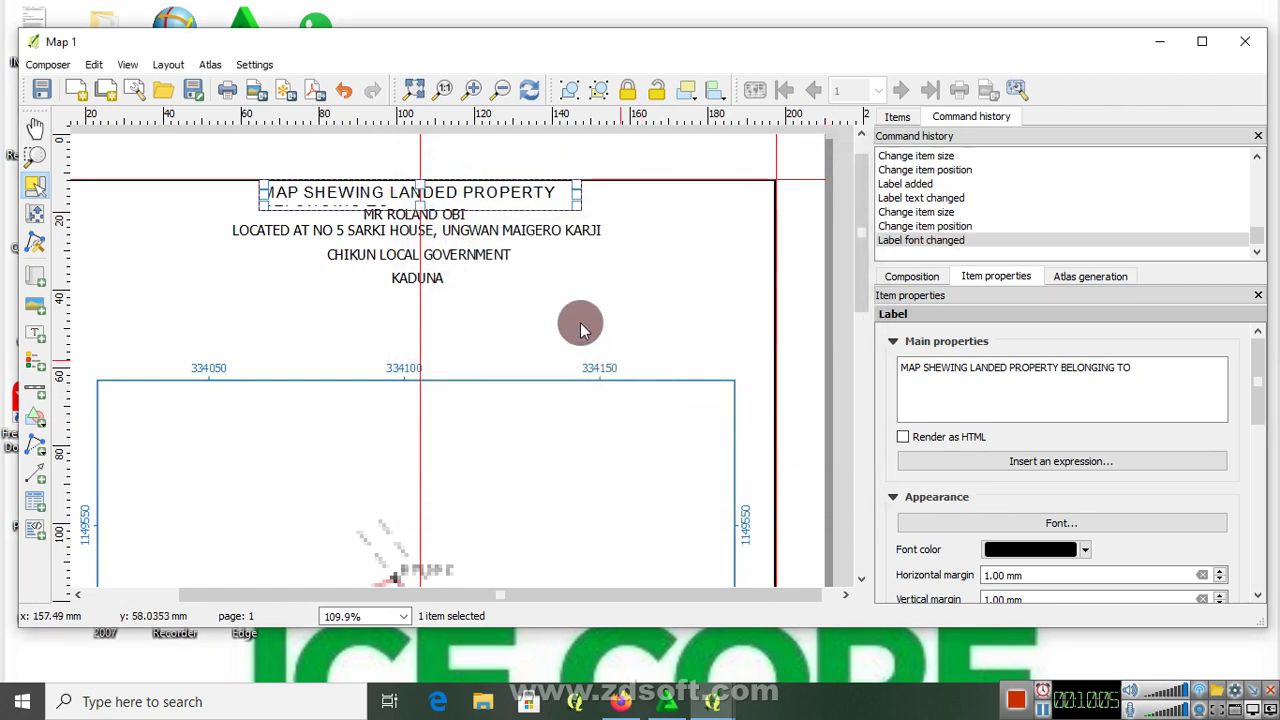
# Step: Widen the first title label to fit its text on one line and recenter it on the vertical guide
pyautogui.moveTo(577, 193); pyautogui.dragTo(694, 196)
pyautogui.moveTo(549, 206); pyautogui.dragTo(491, 206)
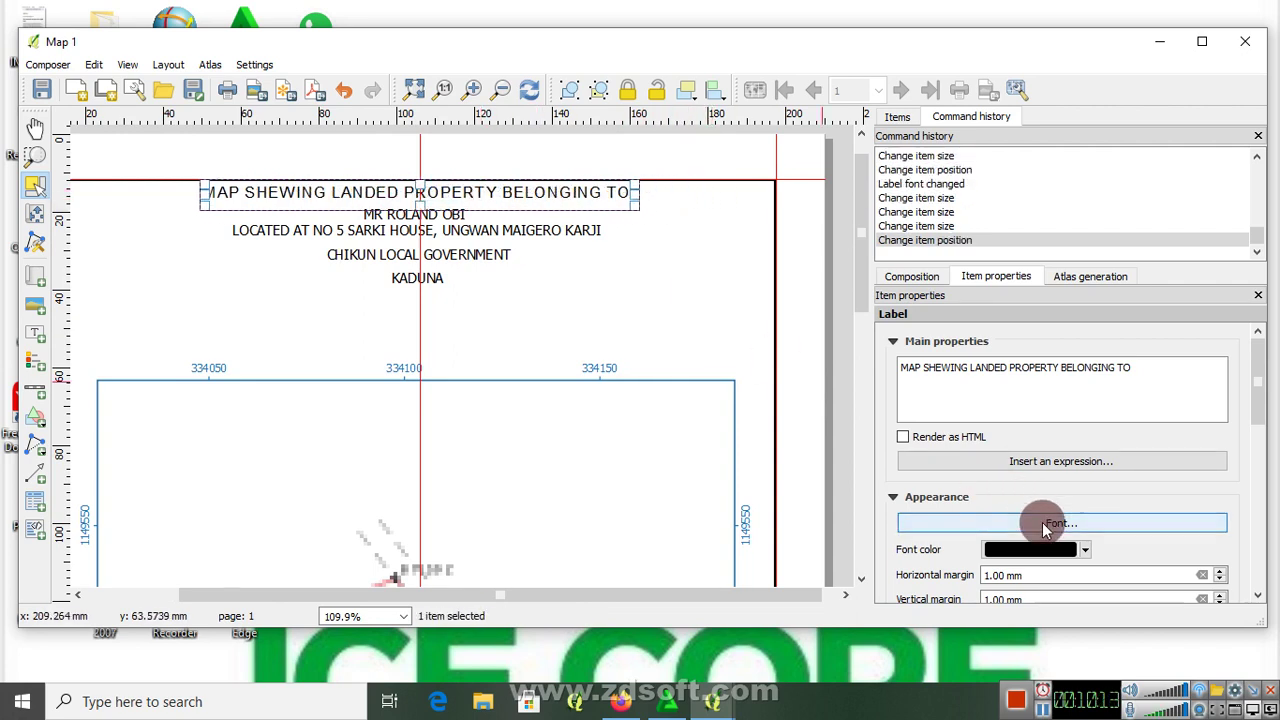
# Step: Set the font style of the first title label to Bold
pyautogui.click(1043, 523)
pyautogui.click(664, 241)
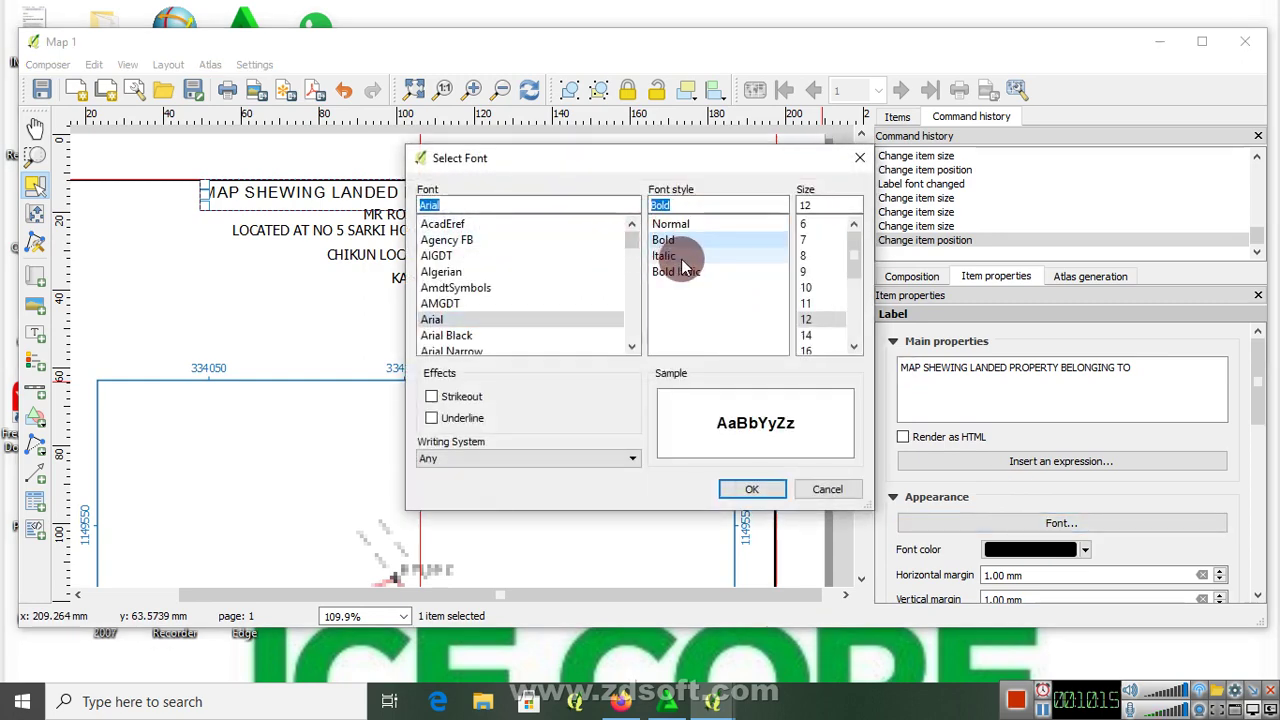
pyautogui.click(700, 223)
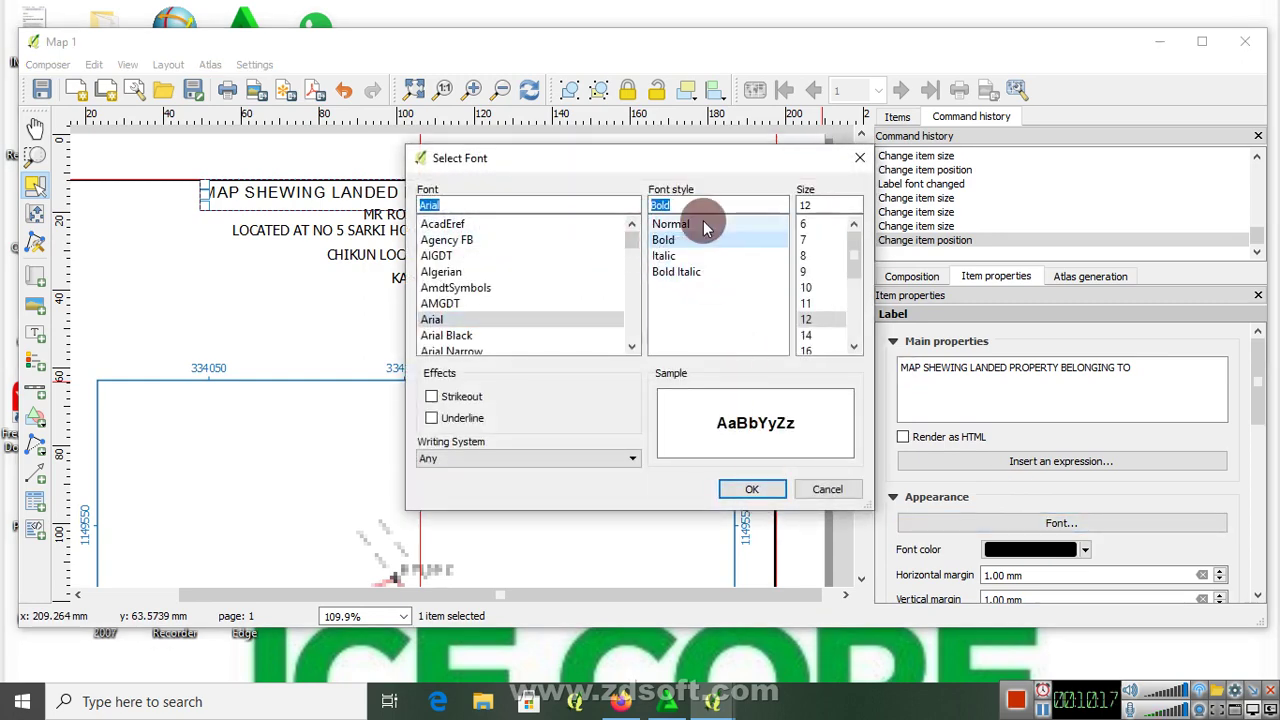
pyautogui.click(755, 489)
# Step: Format the remaining title labels in bold Arial to match the first line, then deselect everything and review the whole page
pyautogui.click(430, 213)
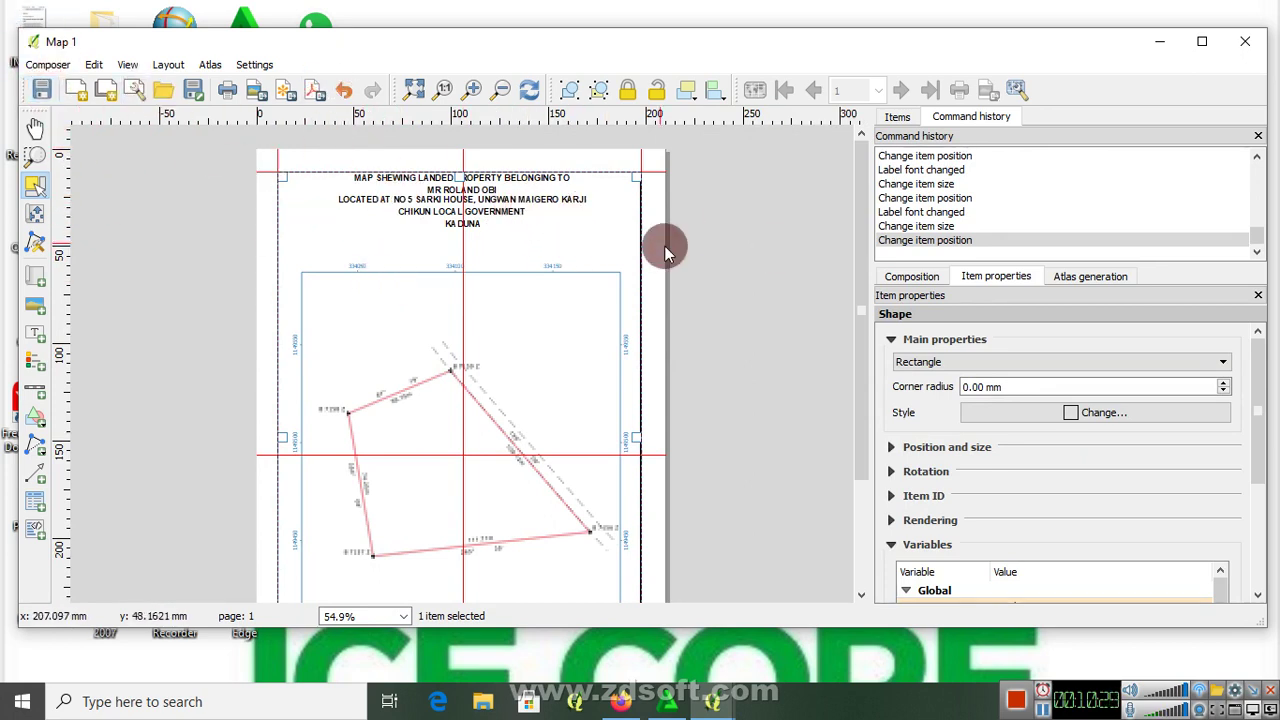
pyautogui.click(697, 244)
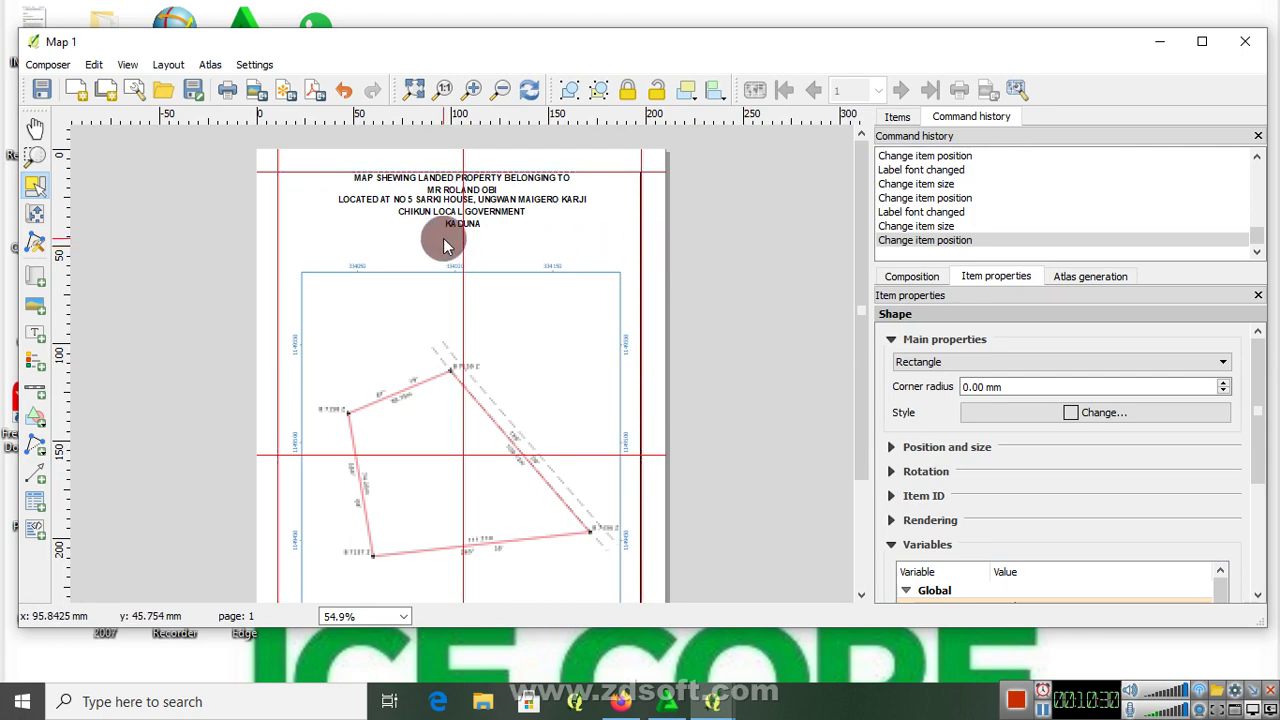
pyautogui.scroll(-1, 495, 375)
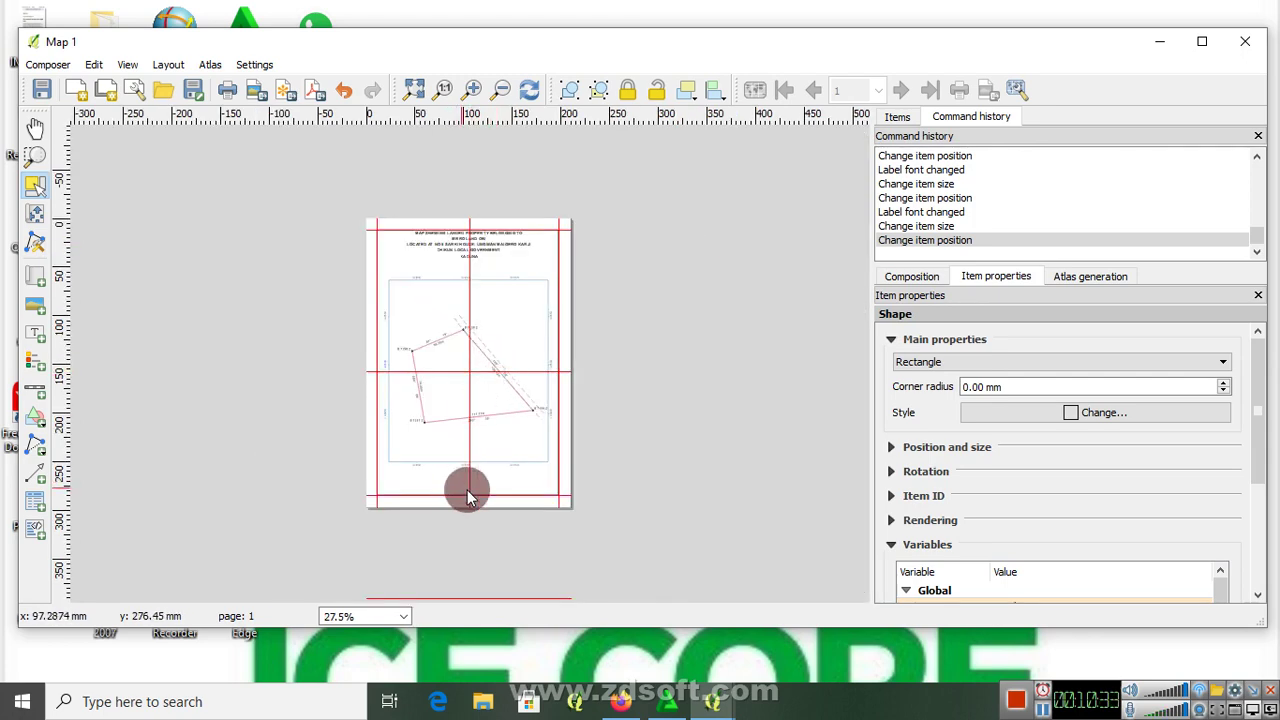
pyautogui.scroll(1, 532, 446)
pyautogui.scroll(-1, 532, 465)
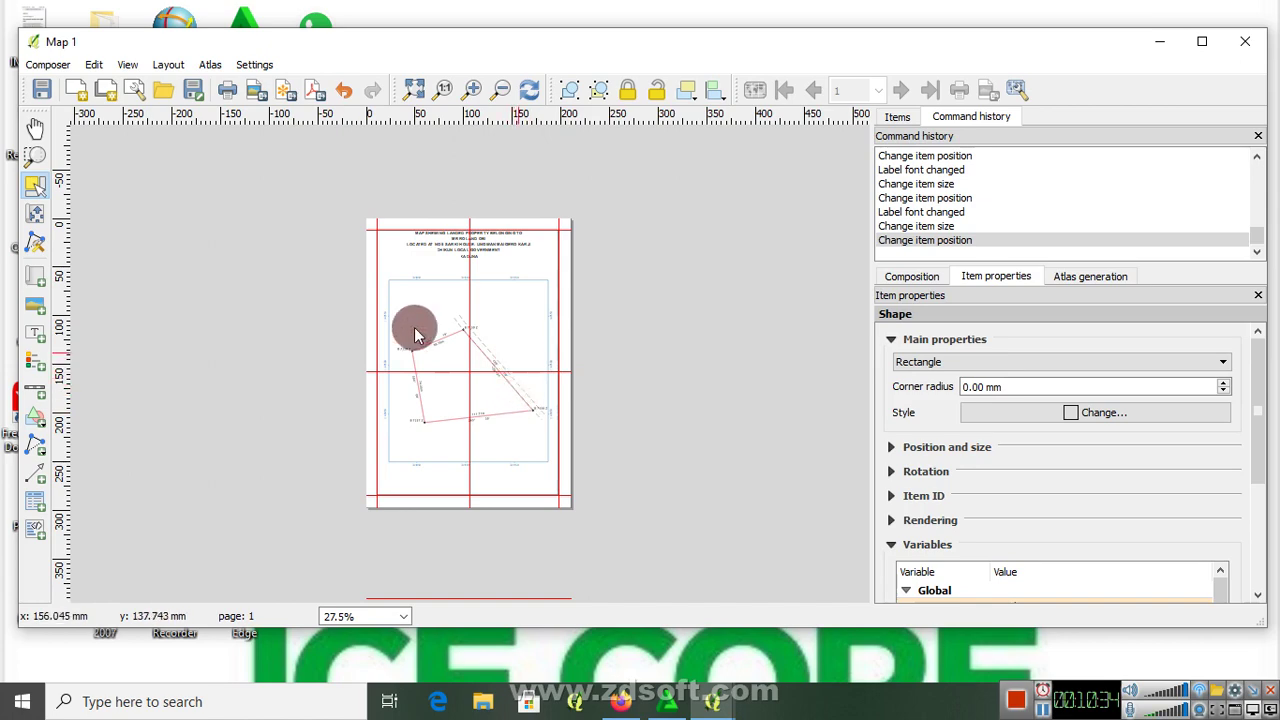
pyautogui.scroll(1, 586, 409)
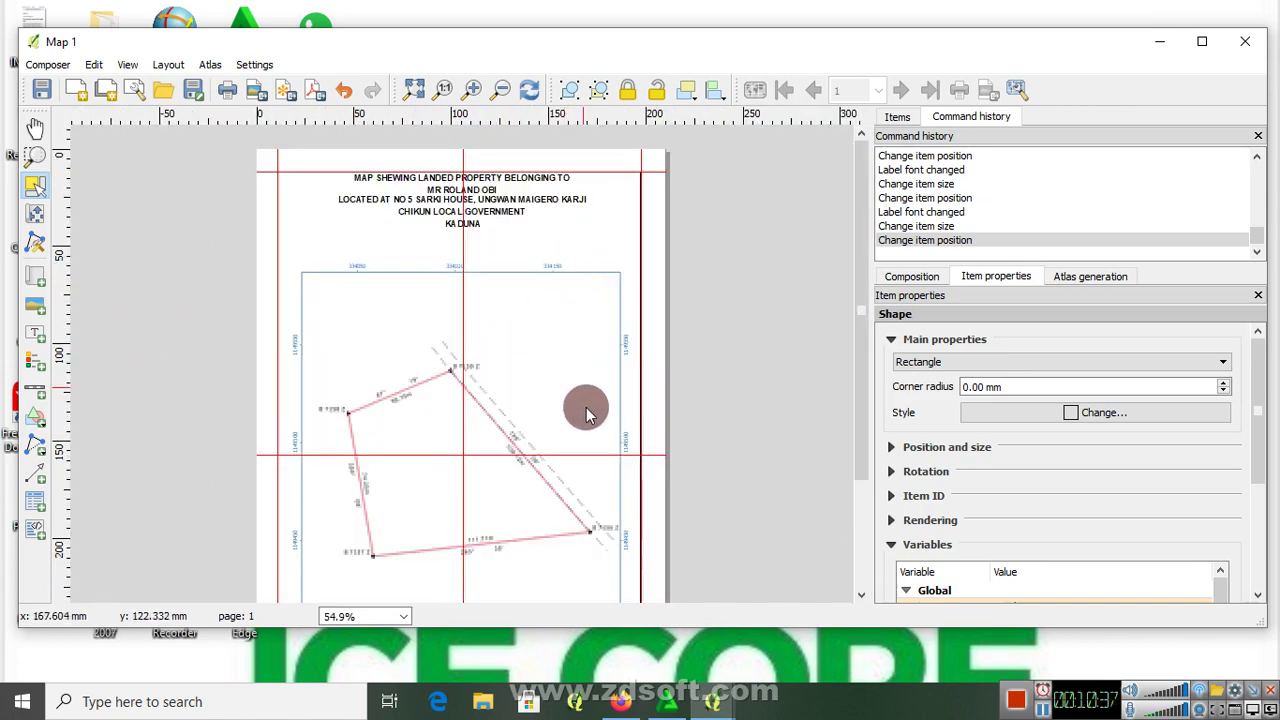
# Step: Refresh the page rendering and draw a vertical arrow about 115 mm long, pointing up from beacon B 7156 Z
pyautogui.scroll(1, 648, 512)
pyautogui.scroll(-1, 470, 498)
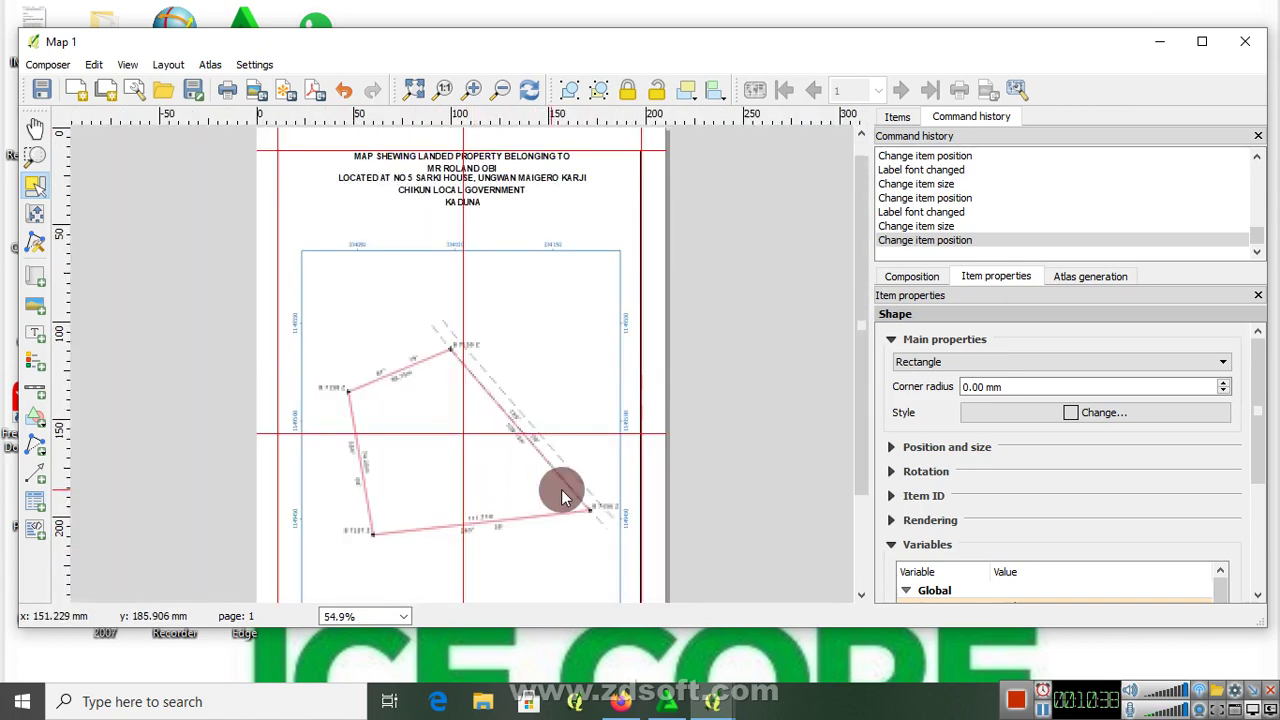
pyautogui.scroll(1, 563, 491)
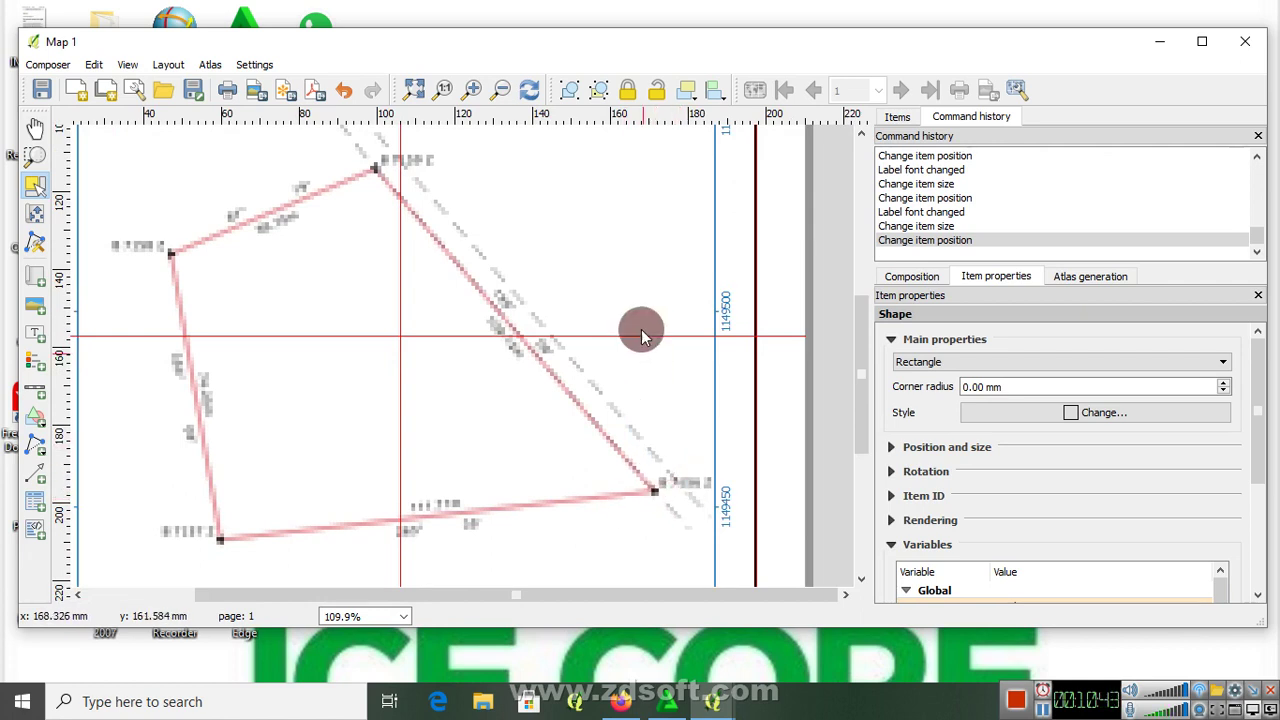
pyautogui.click(531, 92)
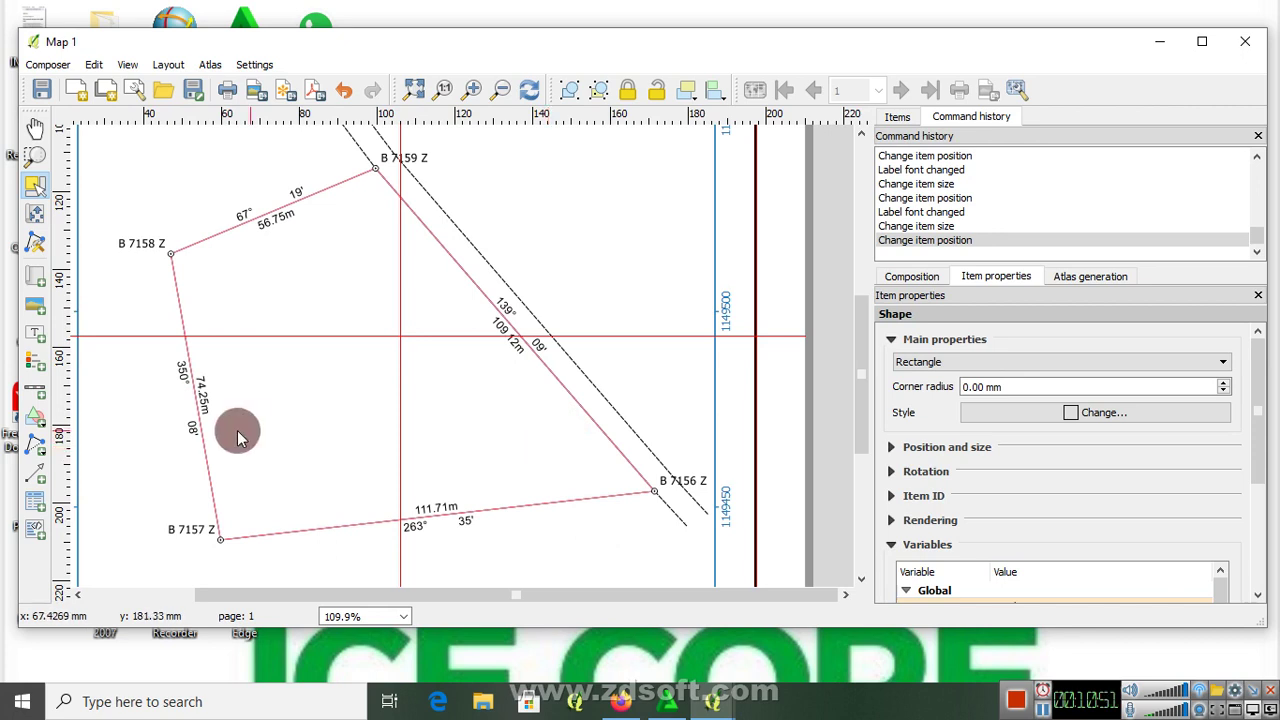
pyautogui.click(34, 480)
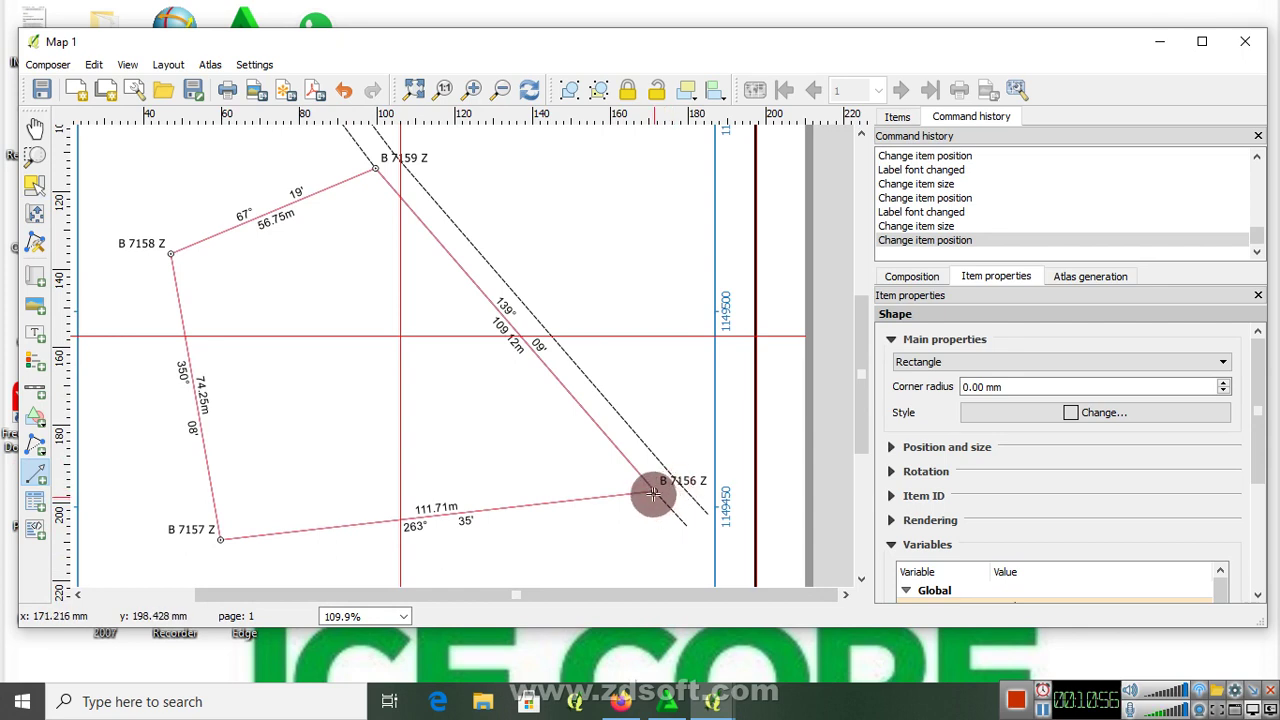
pyautogui.moveTo(654, 490); pyautogui.dragTo(634, 60)
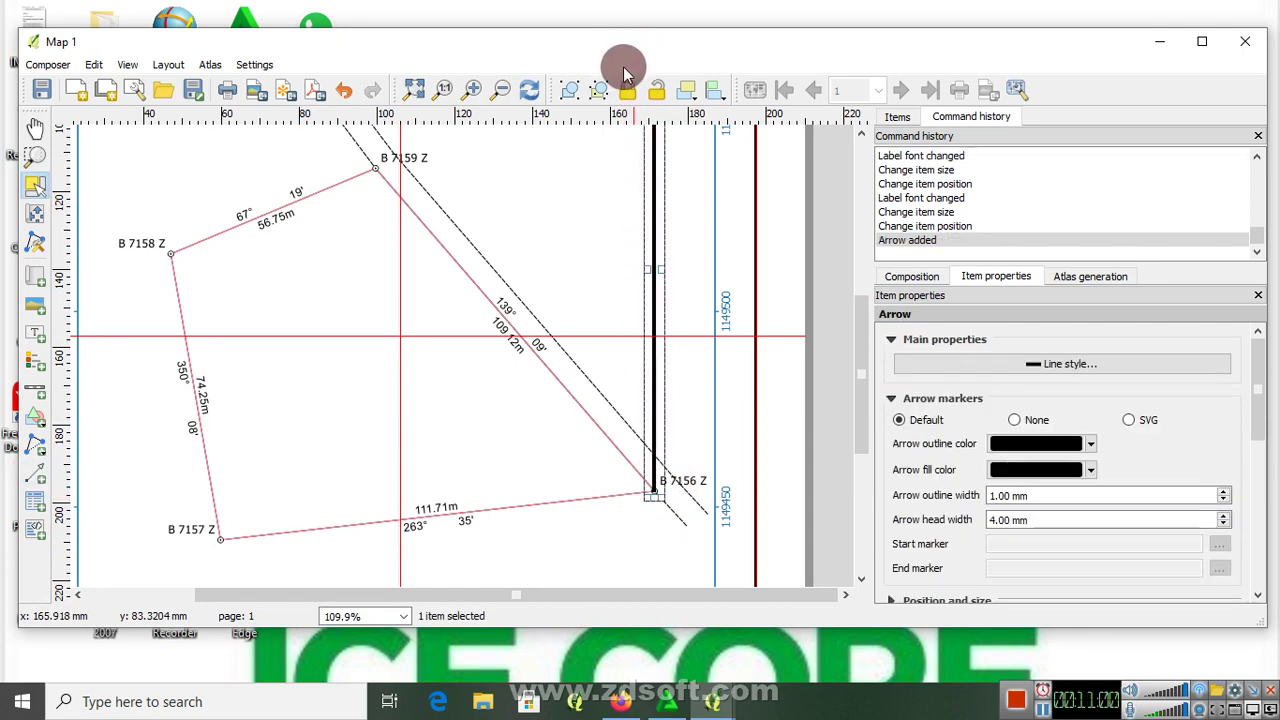
# Step: Resize the arrow from both ends so it stands about 25 mm tall just above the map frame's upper-right part
pyautogui.scroll(-2, 646, 491)
pyautogui.scroll(1, 533, 268)
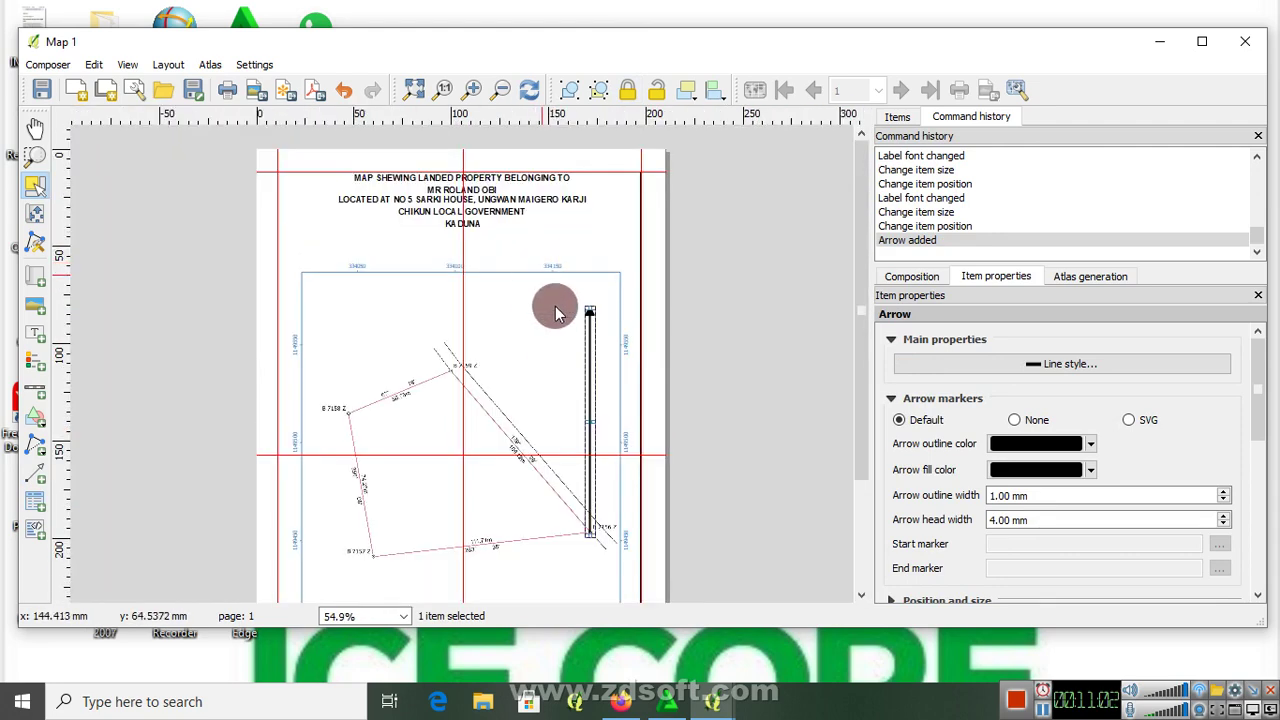
pyautogui.moveTo(589, 306); pyautogui.dragTo(590, 220)
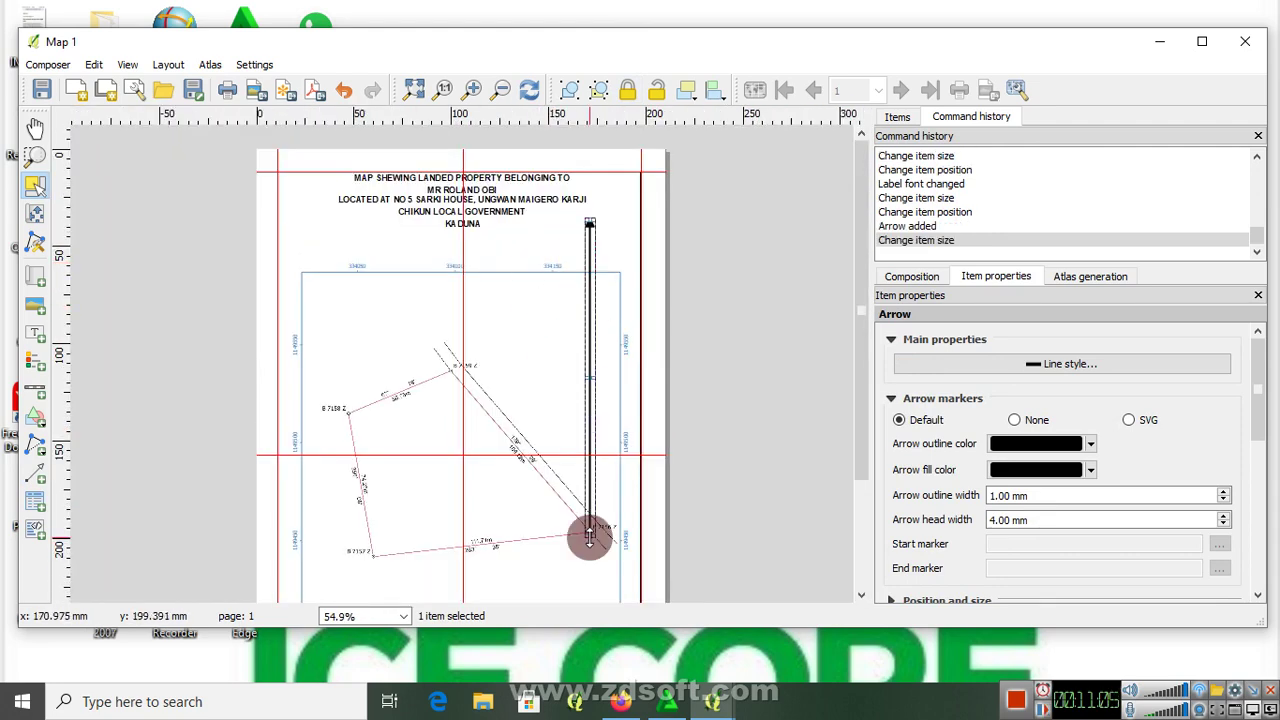
pyautogui.moveTo(590, 538); pyautogui.dragTo(589, 272)
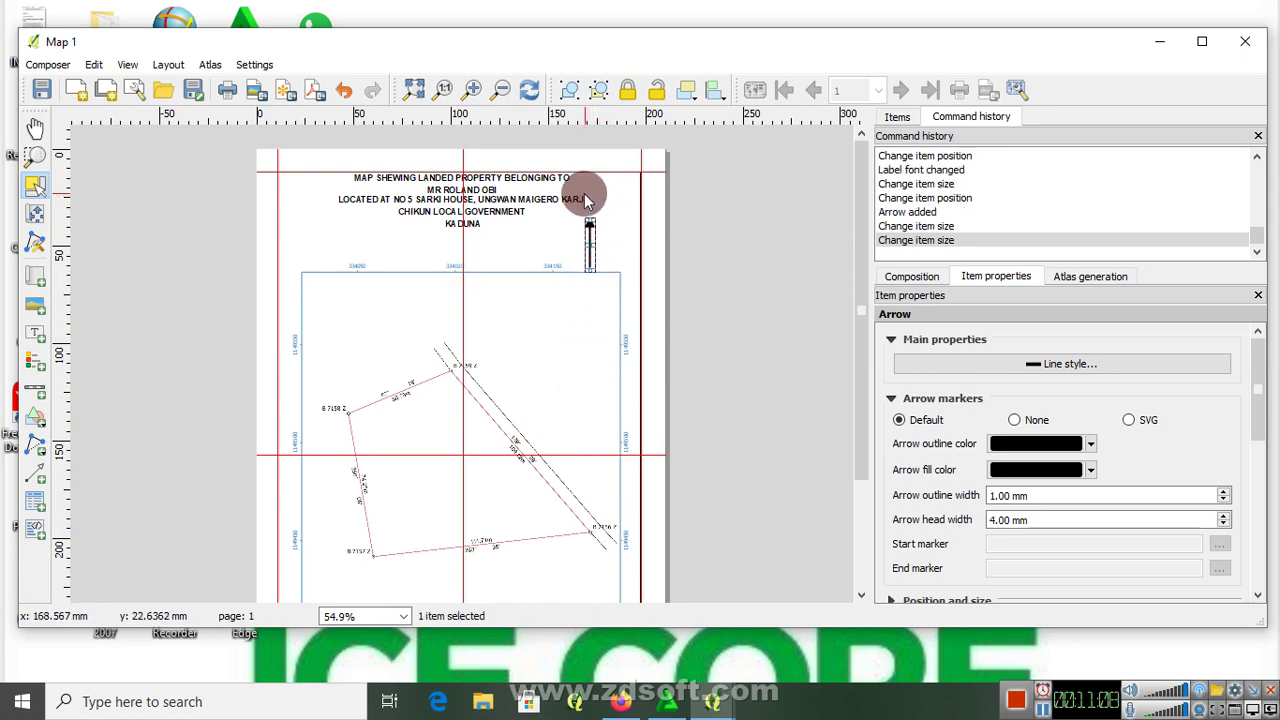
# Step: Give the head of the north arrow a black outline and a transparent fill
pyautogui.scroll(2, 586, 194)
pyautogui.click(742, 386)
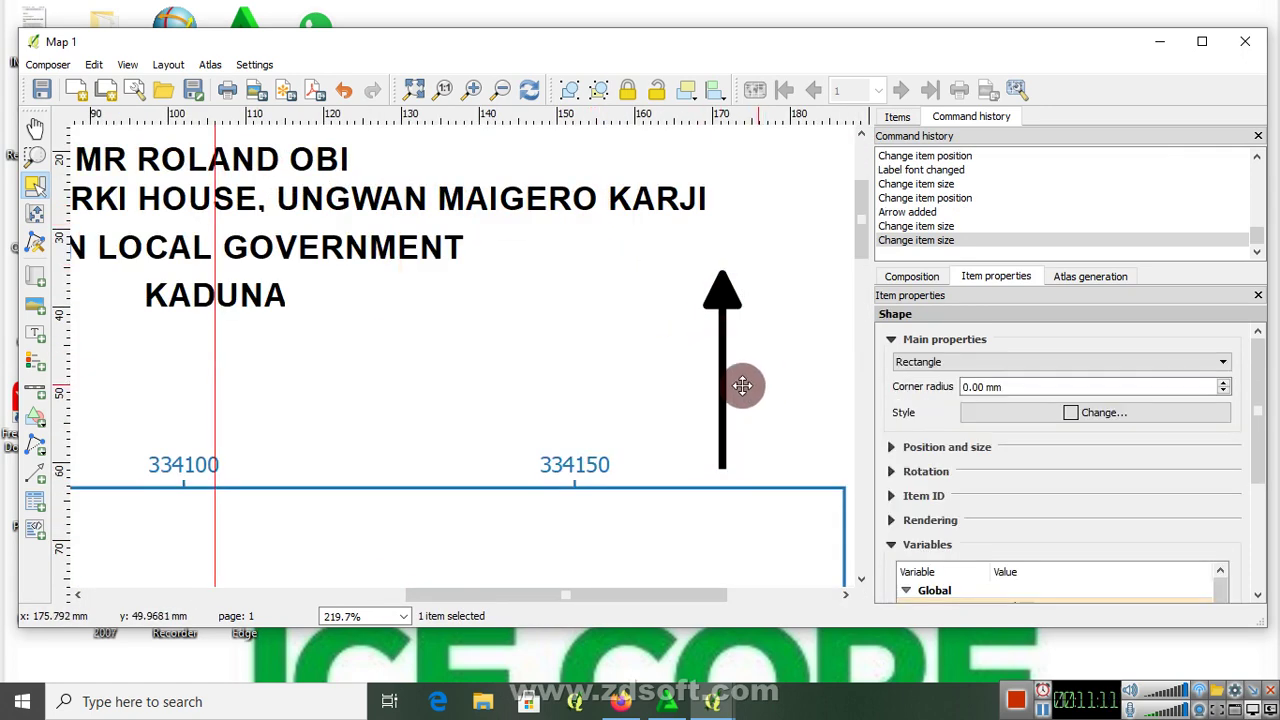
pyautogui.click(729, 378)
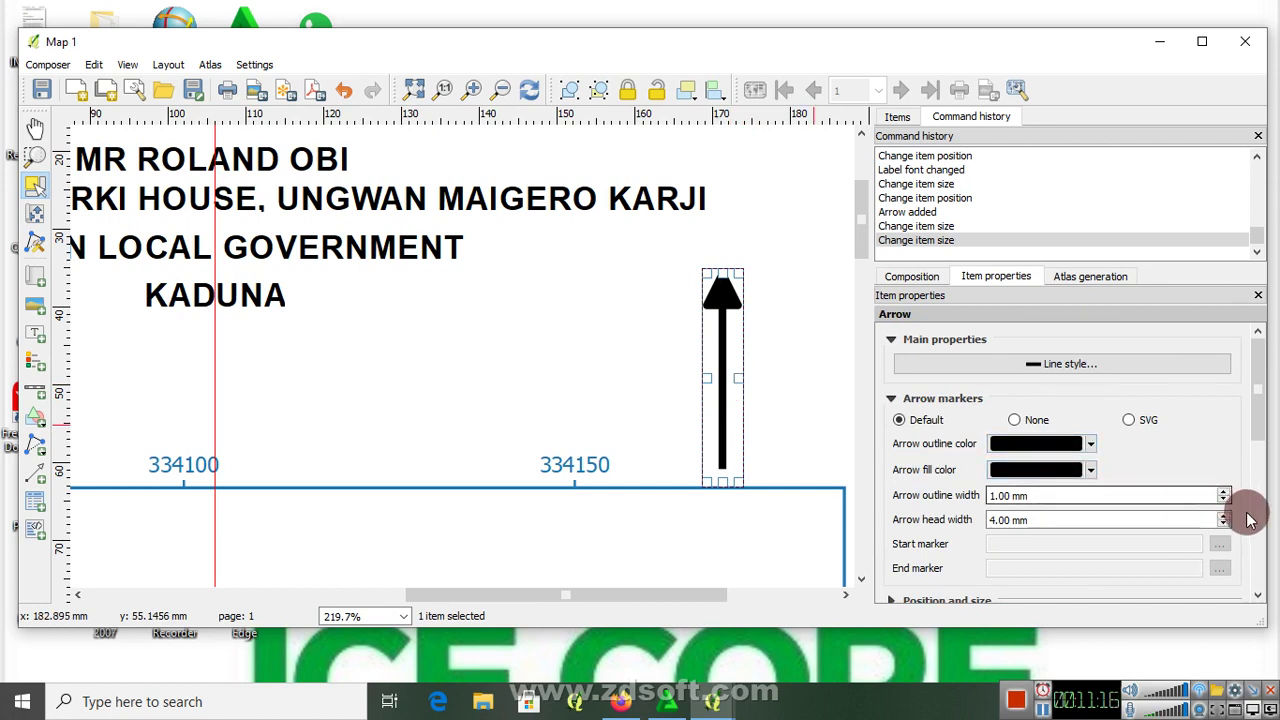
pyautogui.click(1092, 445)
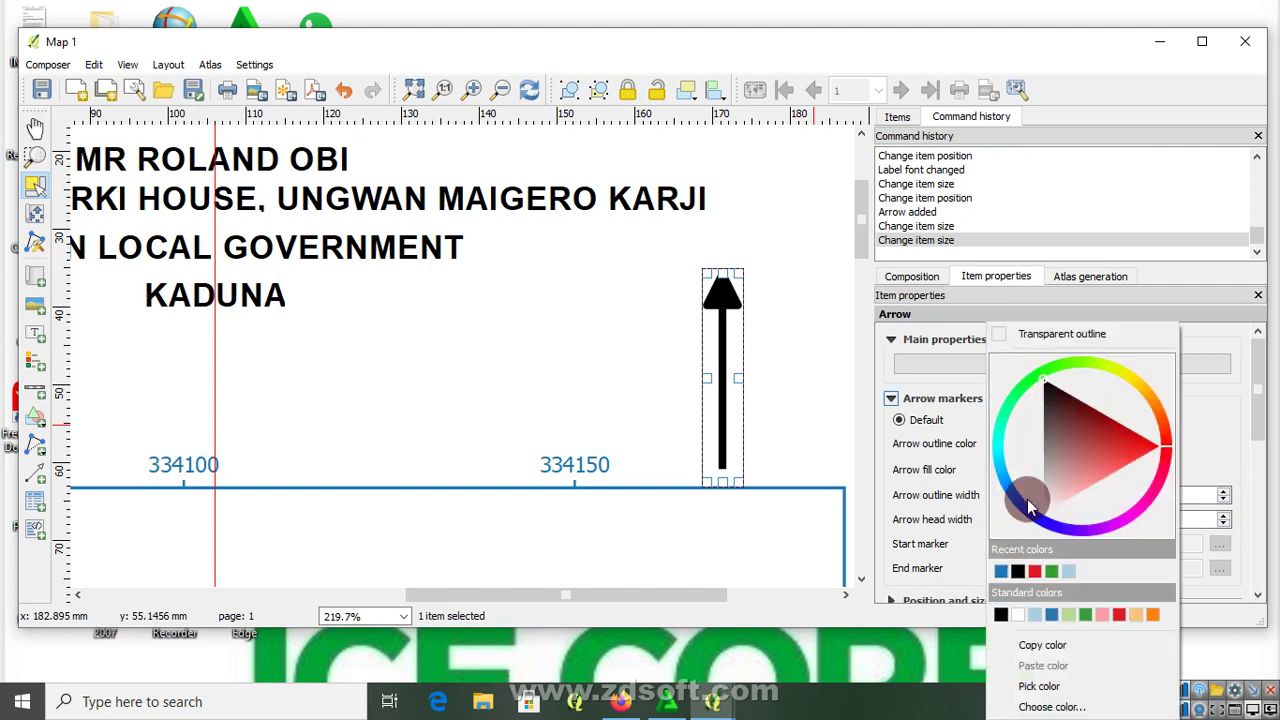
pyautogui.click(1008, 336)
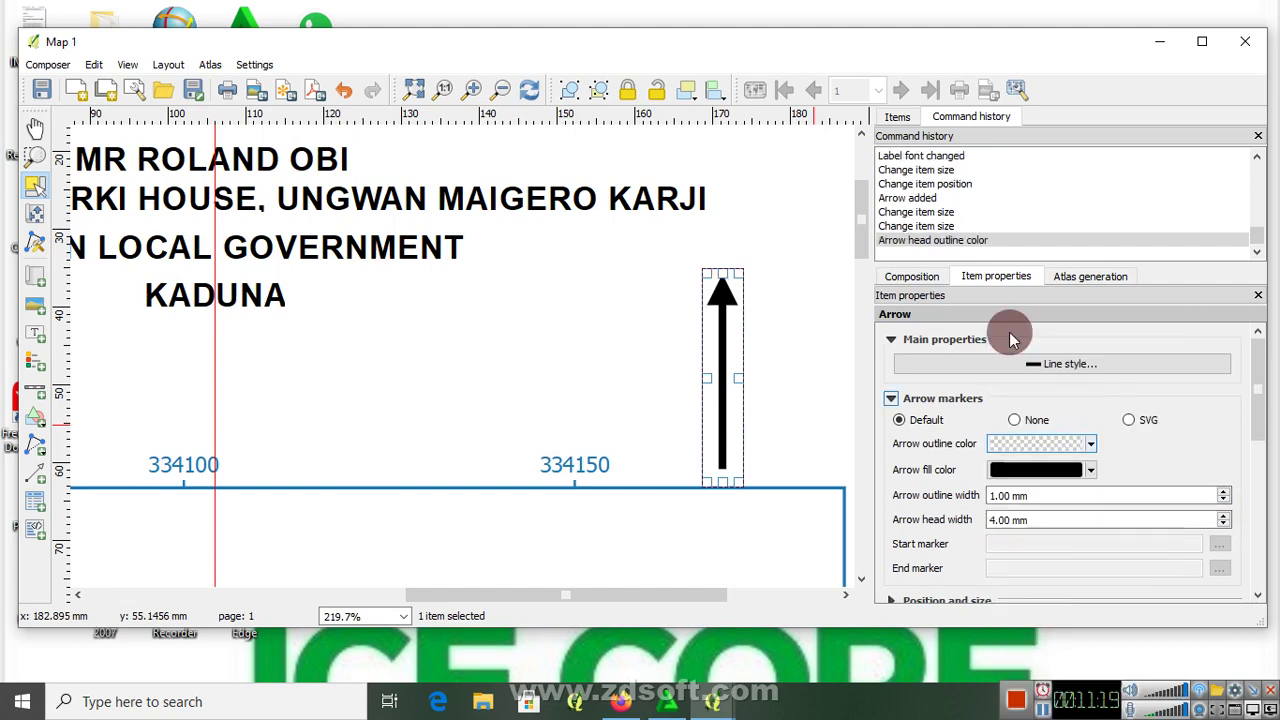
pyautogui.click(1090, 444)
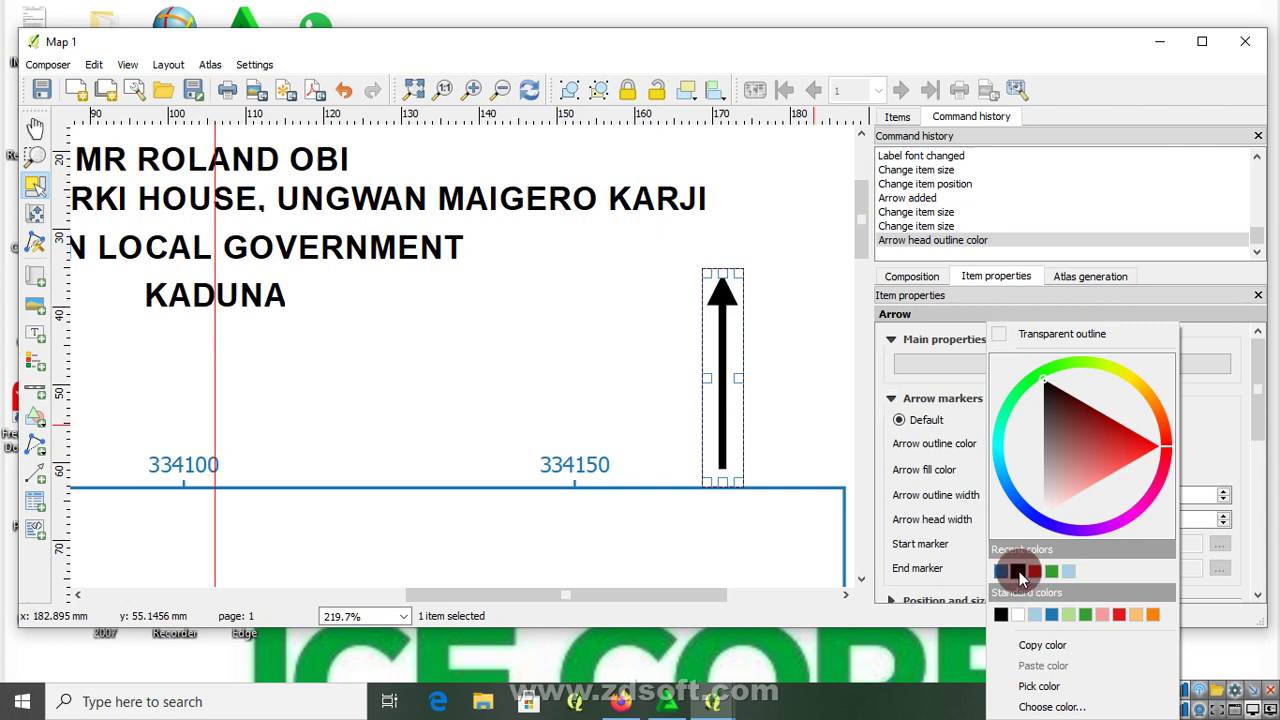
pyautogui.click(1018, 574)
pyautogui.click(1089, 470)
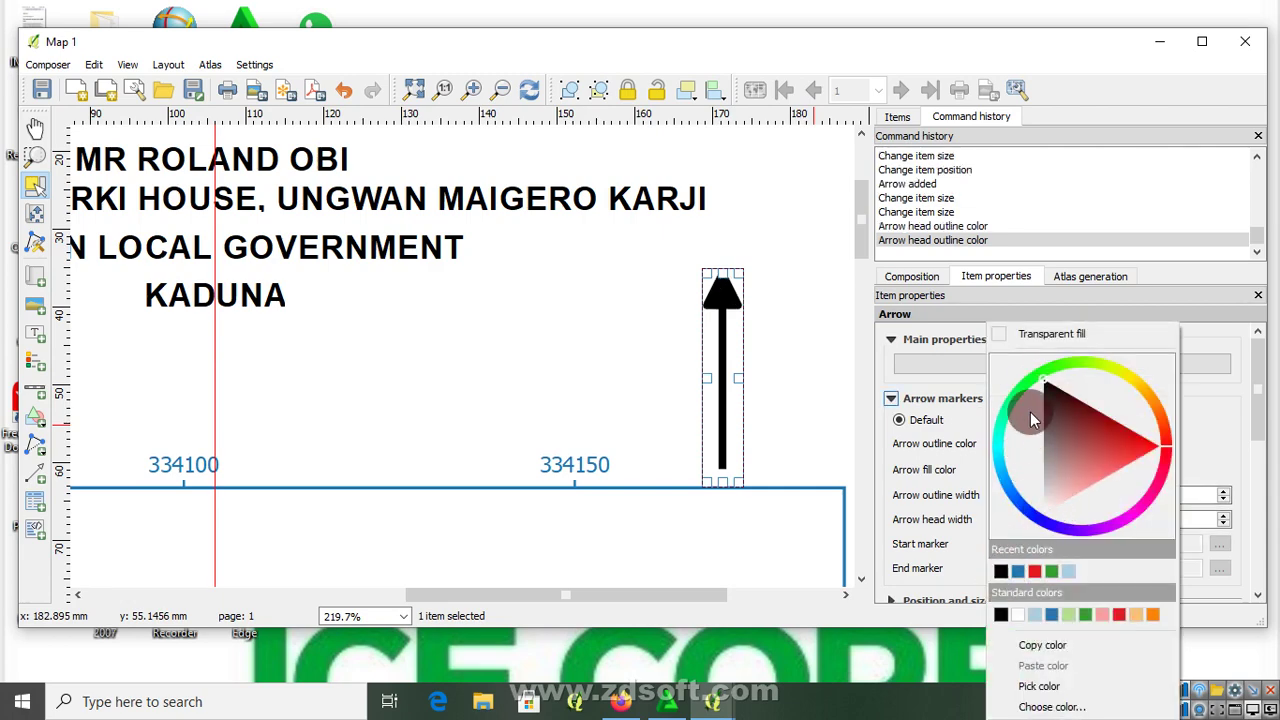
pyautogui.click(1036, 334)
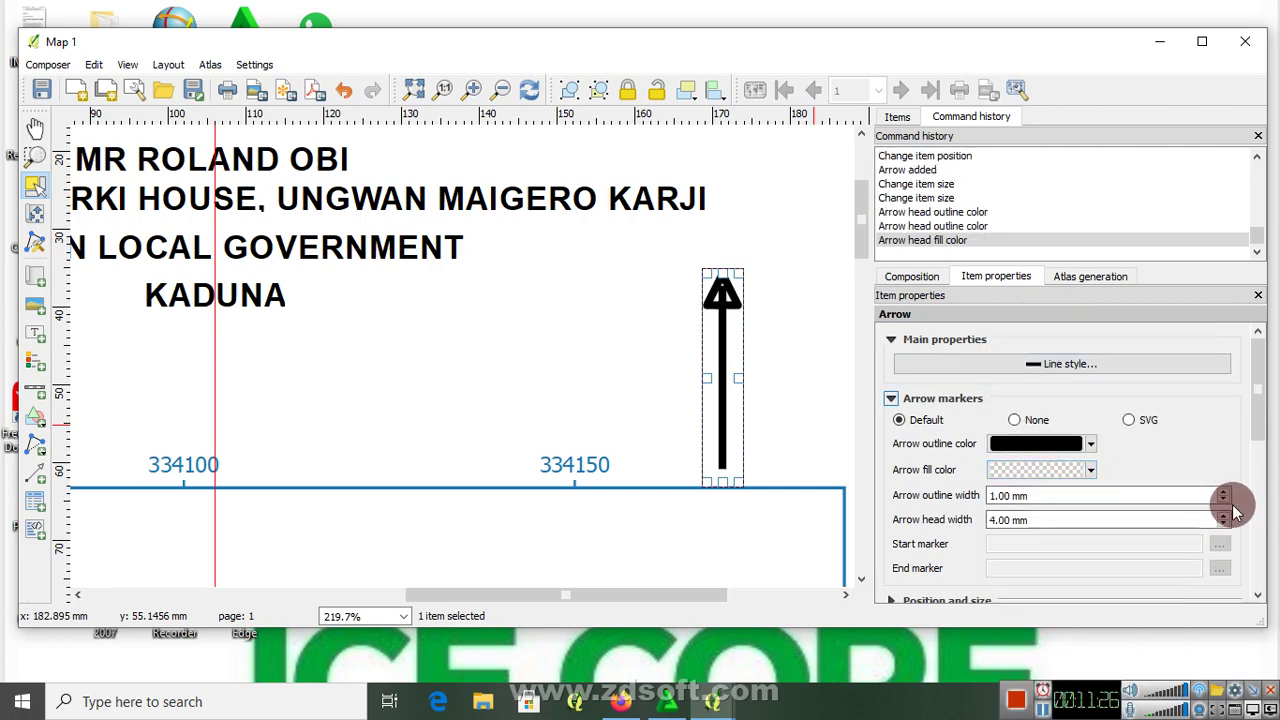
# Step: Set the arrowhead's outline width to 0.60 mm and its head width to 5.00 mm
pyautogui.click(1223, 500)
pyautogui.click(1223, 500)
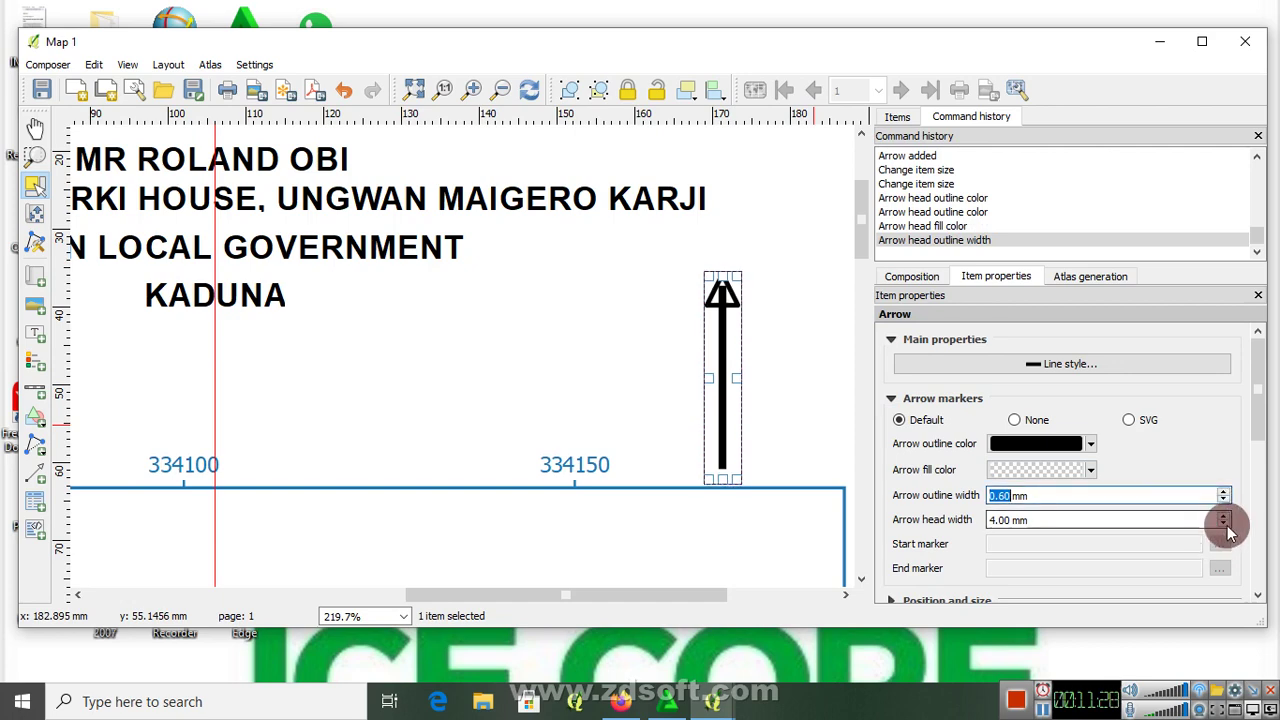
pyautogui.click(1223, 524)
pyautogui.click(1223, 524)
pyautogui.click(1223, 515)
pyautogui.click(1223, 515)
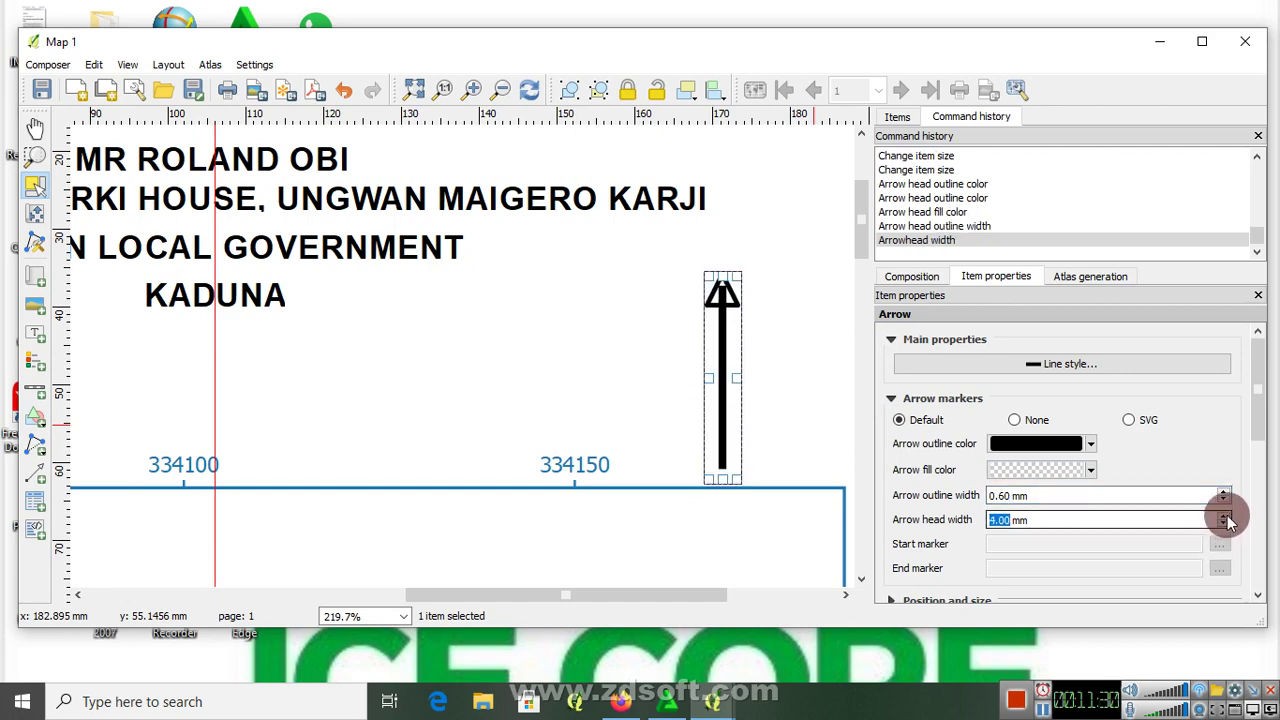
pyautogui.click(1223, 515)
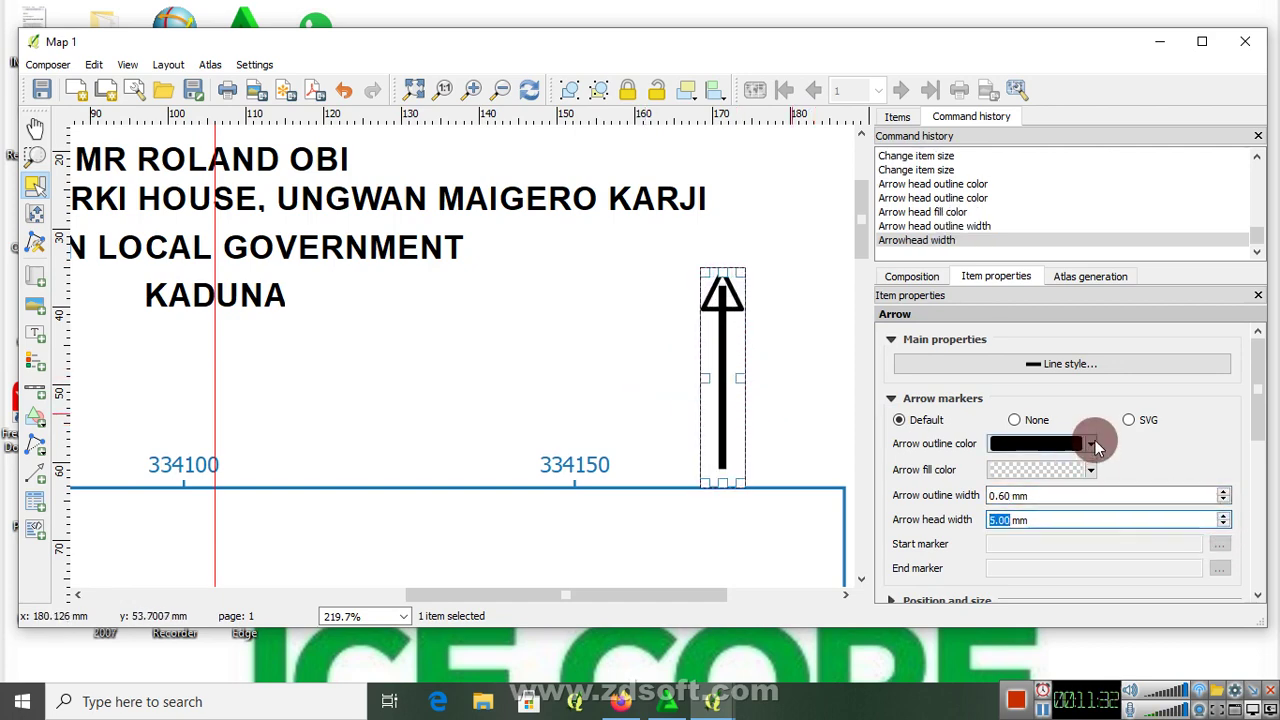
# Step: Thin the arrow's shaft by lowering the simple line's pen width, and reduce the arrowhead outline width one further increment
pyautogui.click(1088, 366)
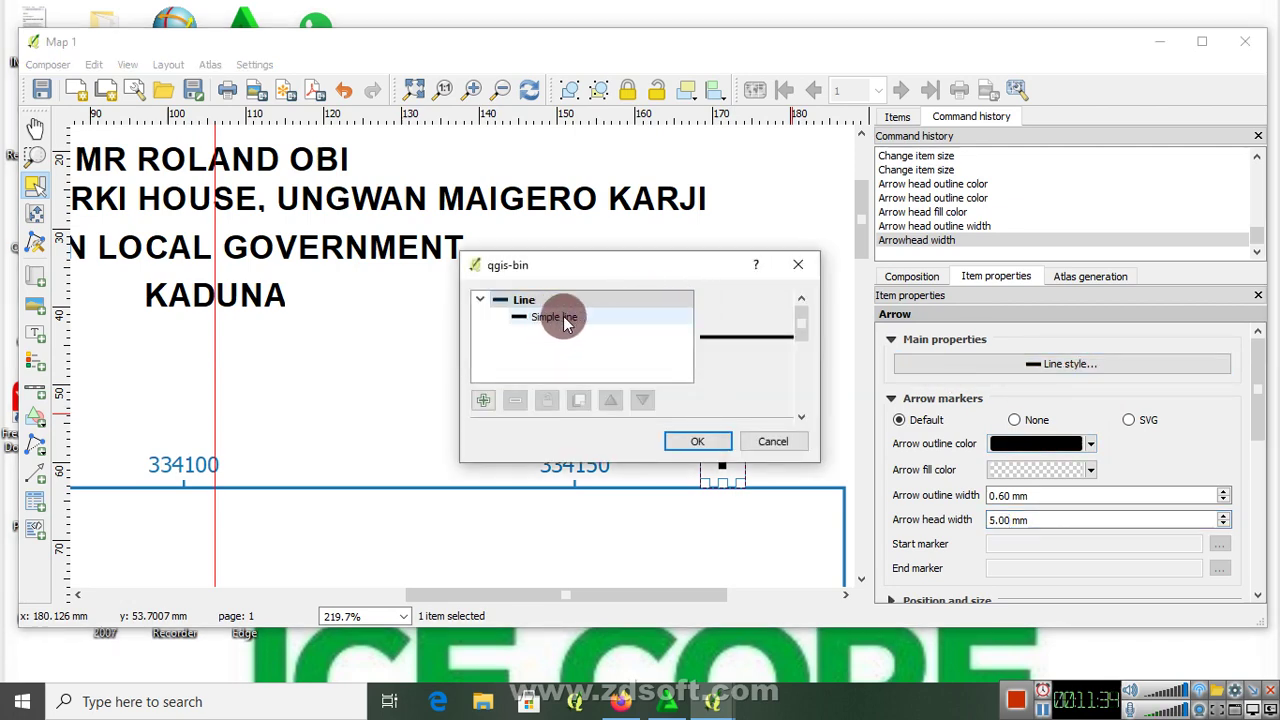
pyautogui.click(565, 320)
pyautogui.moveTo(805, 323); pyautogui.dragTo(680, 345)
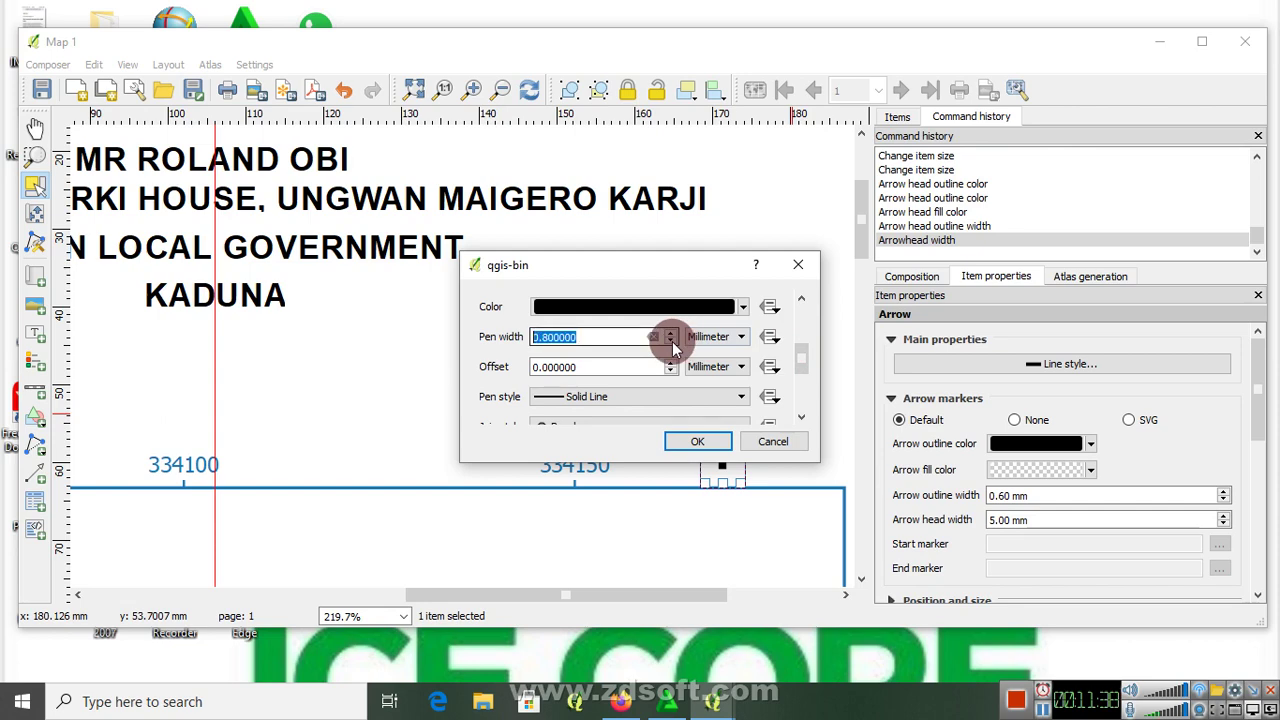
pyautogui.click(698, 445)
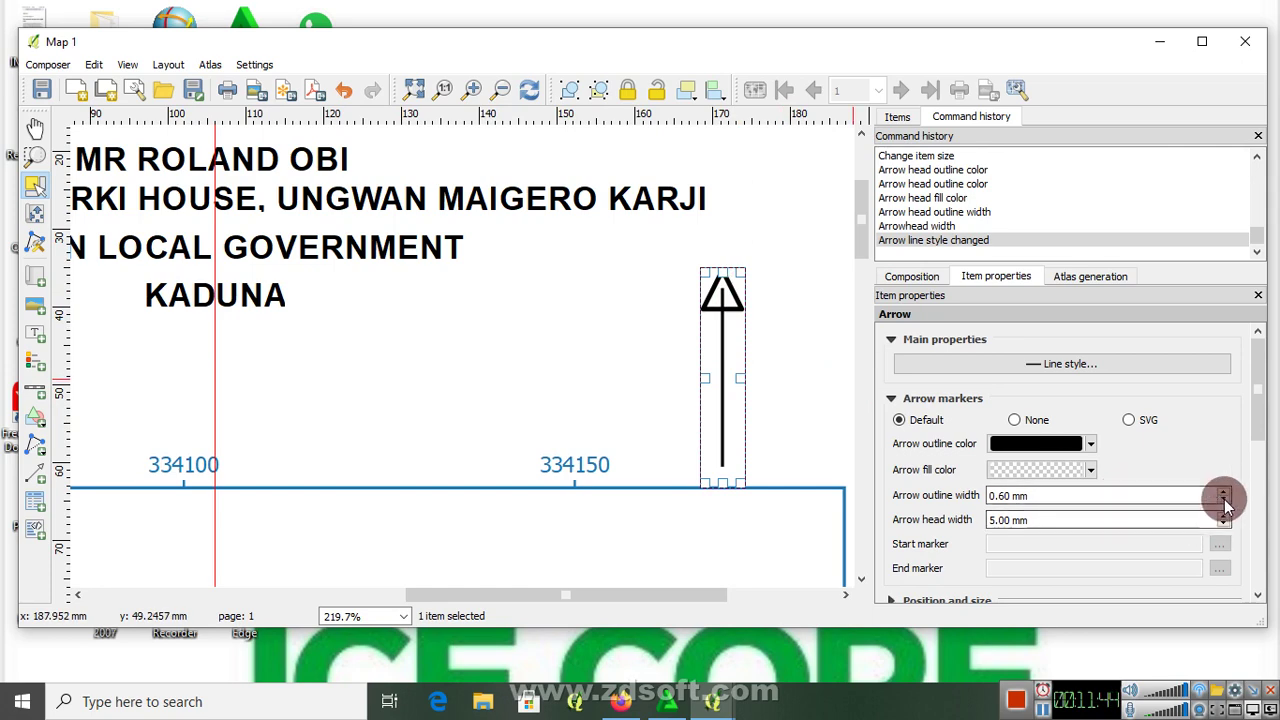
pyautogui.click(1223, 500)
pyautogui.click(786, 391)
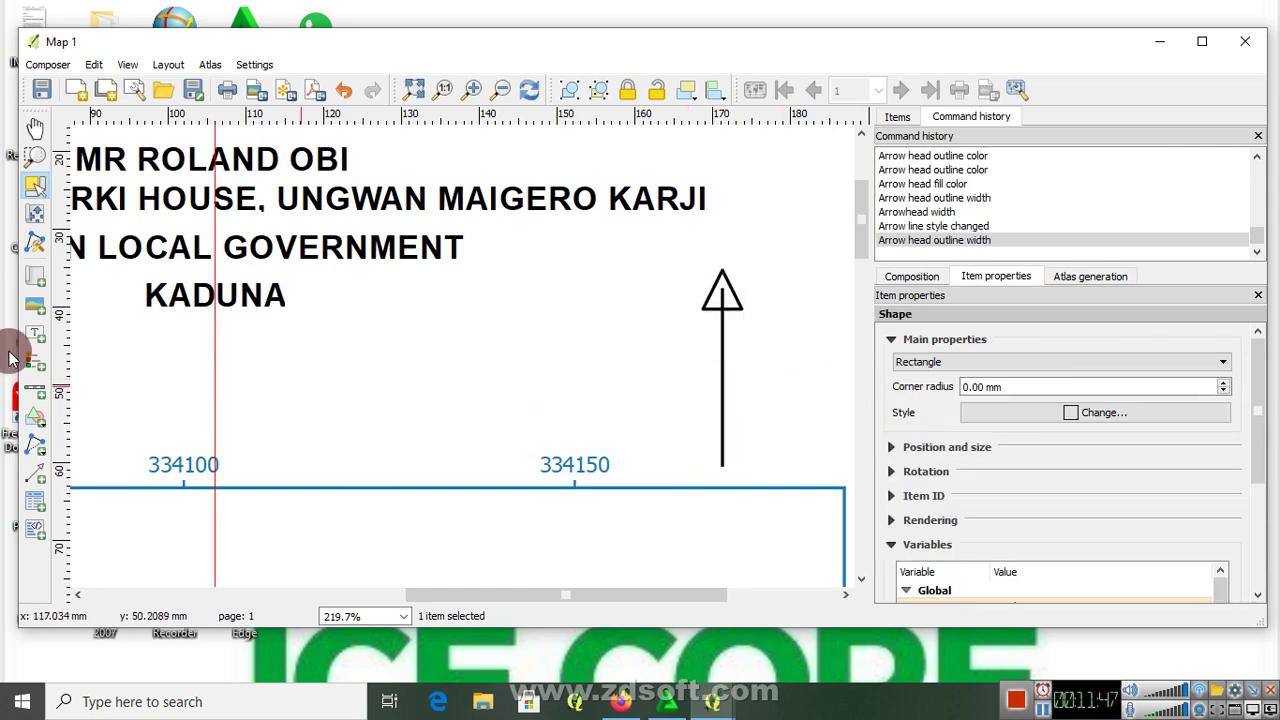
# Step: Add a label with two spaced letters N across the arrow shaft and resize it so both letters show
pyautogui.click(35, 335)
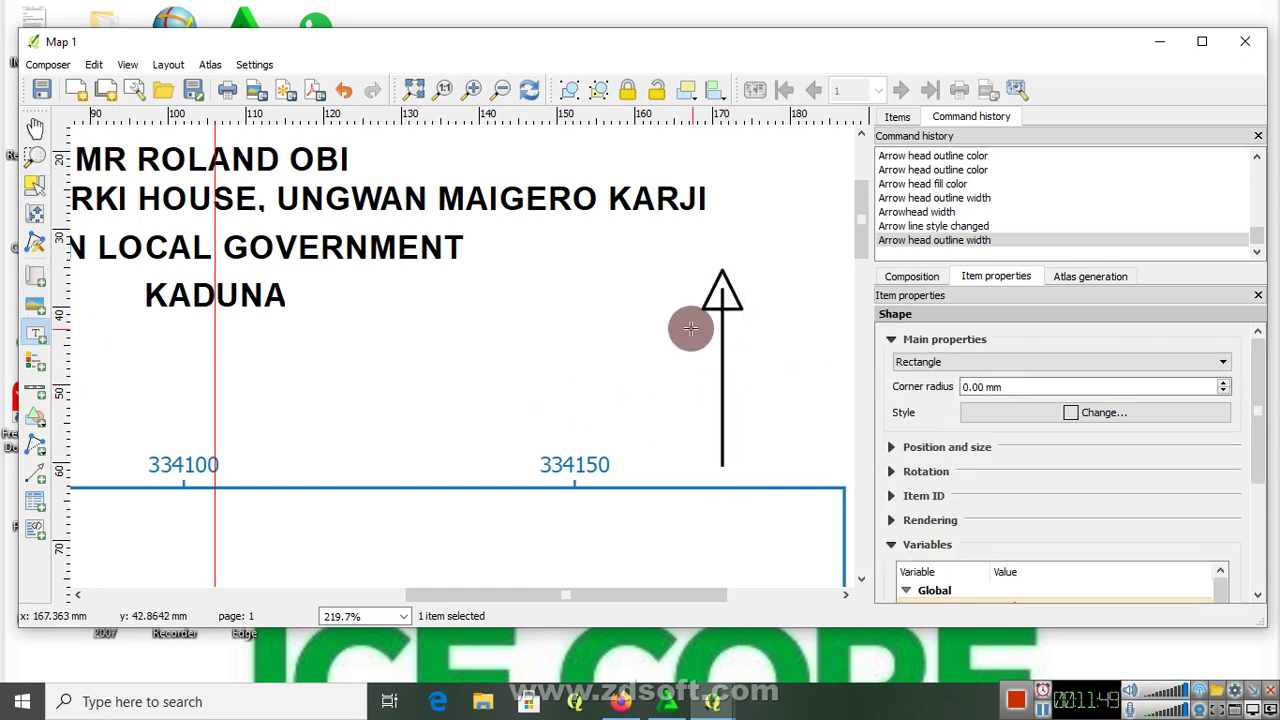
pyautogui.moveTo(690, 328); pyautogui.dragTo(775, 374)
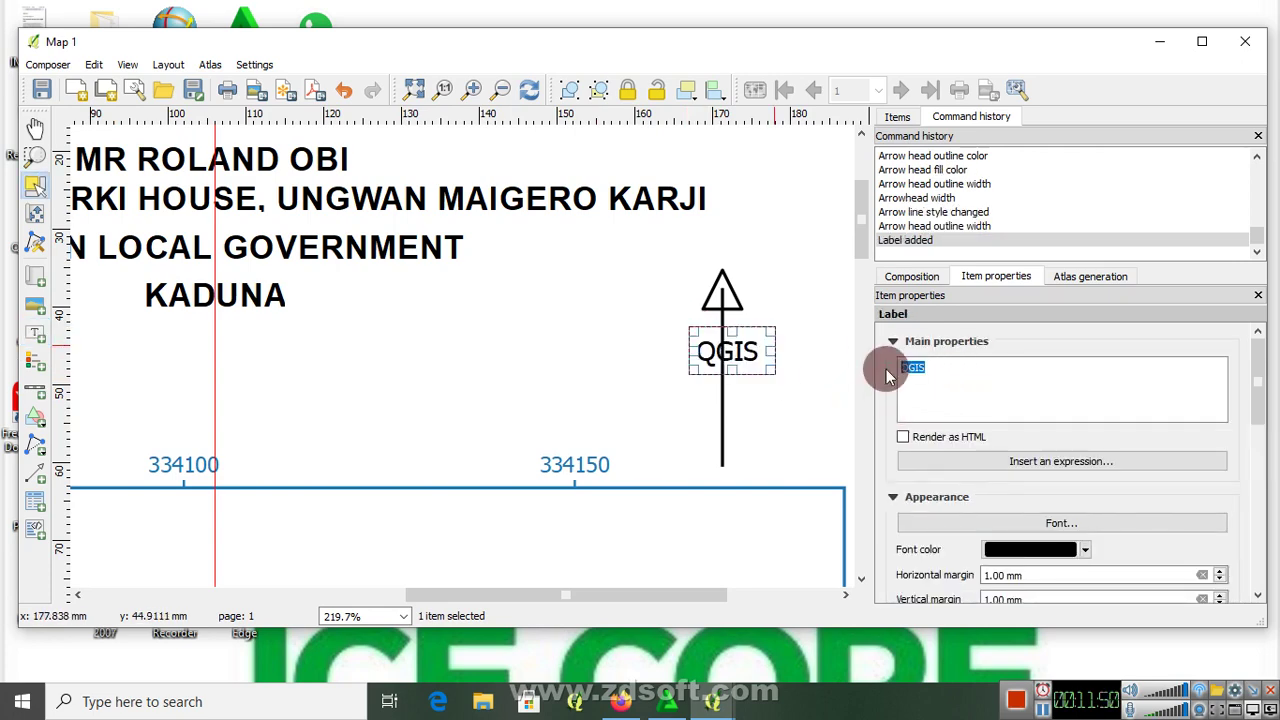
pyautogui.write('N     N')
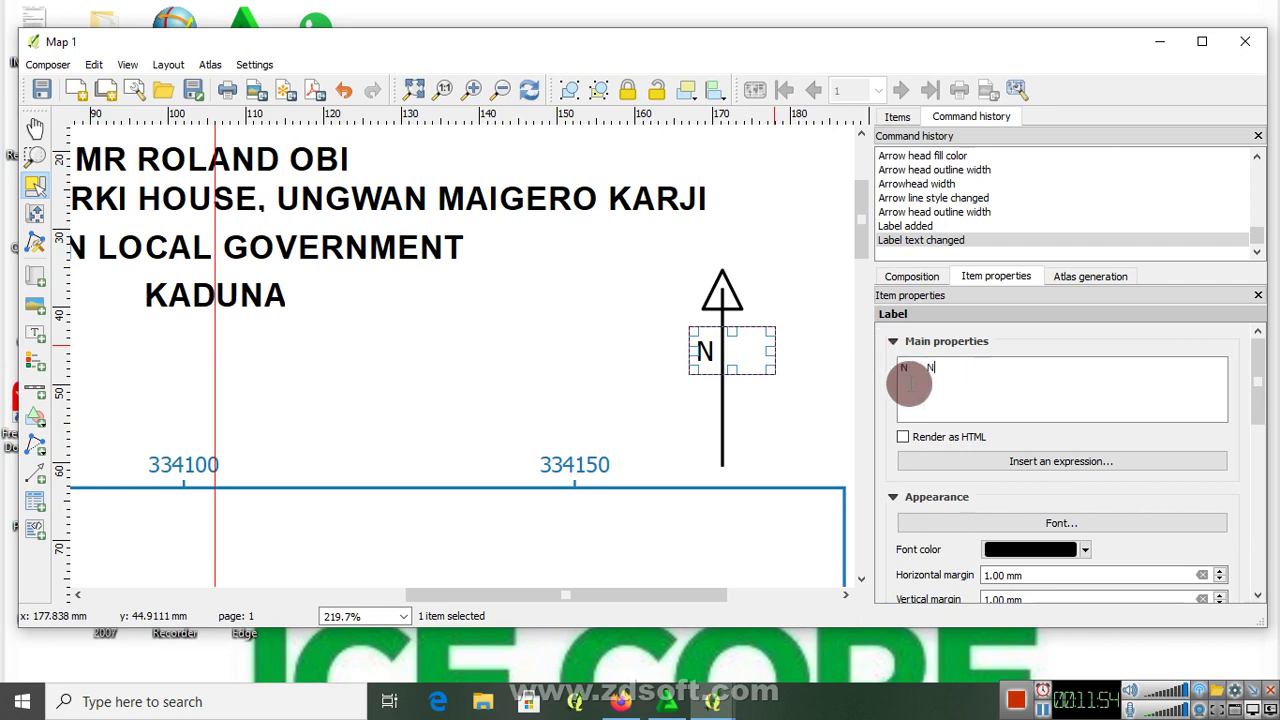
pyautogui.moveTo(772, 348); pyautogui.dragTo(742, 339)
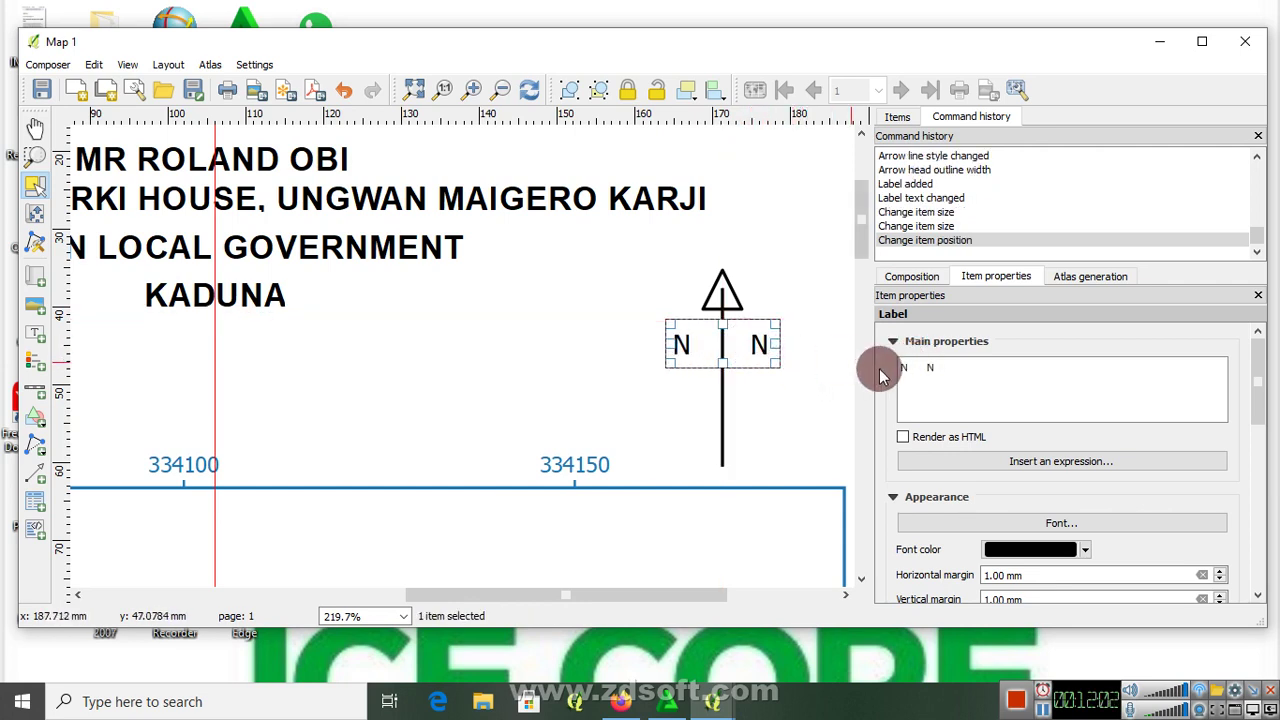
# Step: Remove two spaces between the letters N, then shrink the label and recenter it on the arrow shaft
pyautogui.click(924, 368)
pyautogui.press('BackSpace')
pyautogui.press('BackSpace')
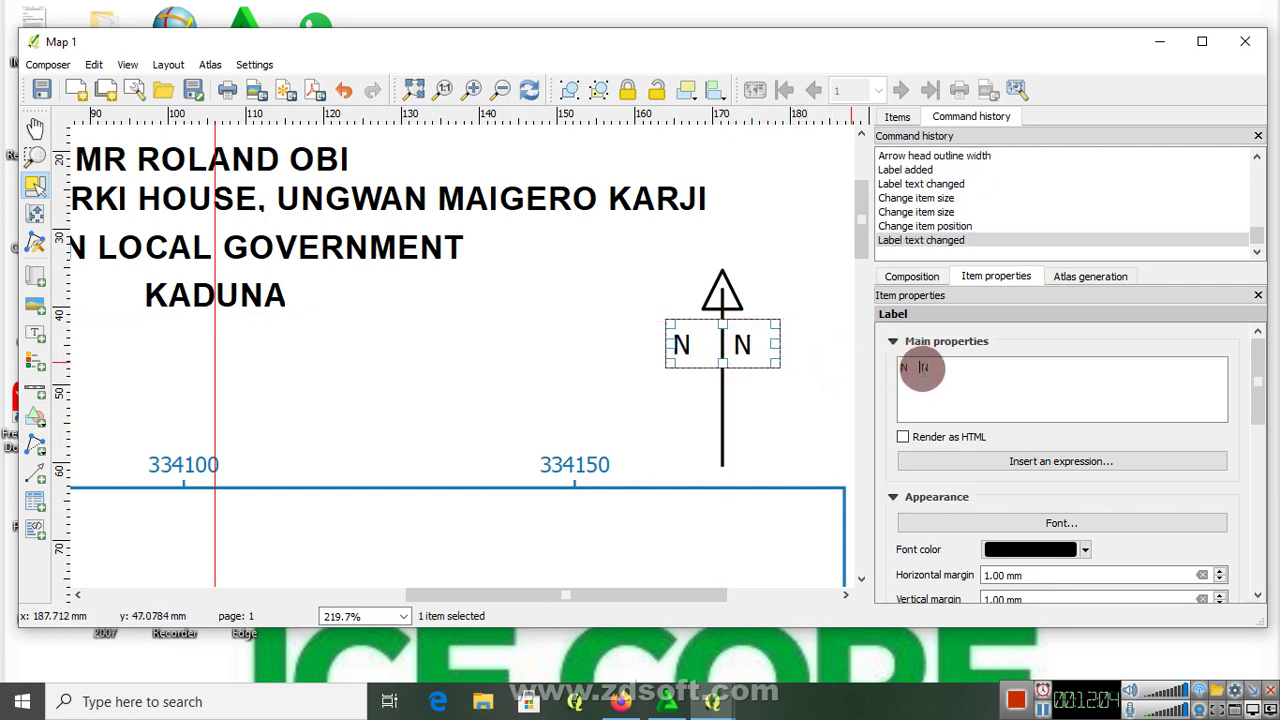
pyautogui.moveTo(778, 347)
pyautogui.mouseDown()
pyautogui.moveTo(745, 350)
pyautogui.moveTo(758, 344)
pyautogui.moveTo(738, 337)
pyautogui.moveTo(760, 340)
pyautogui.mouseUp()
pyautogui.click(776, 335)
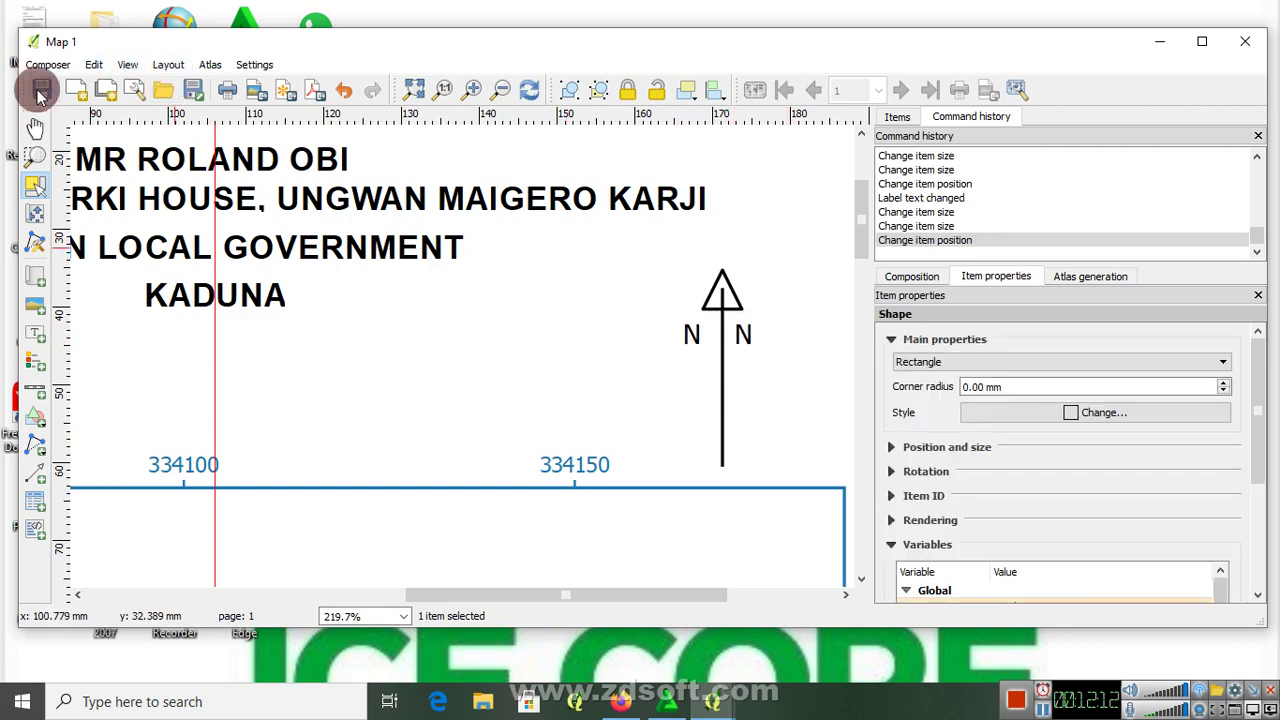
# Step: Select the map frame and check its scale setting
pyautogui.scroll(-1, 456, 421)
pyautogui.click(456, 421)
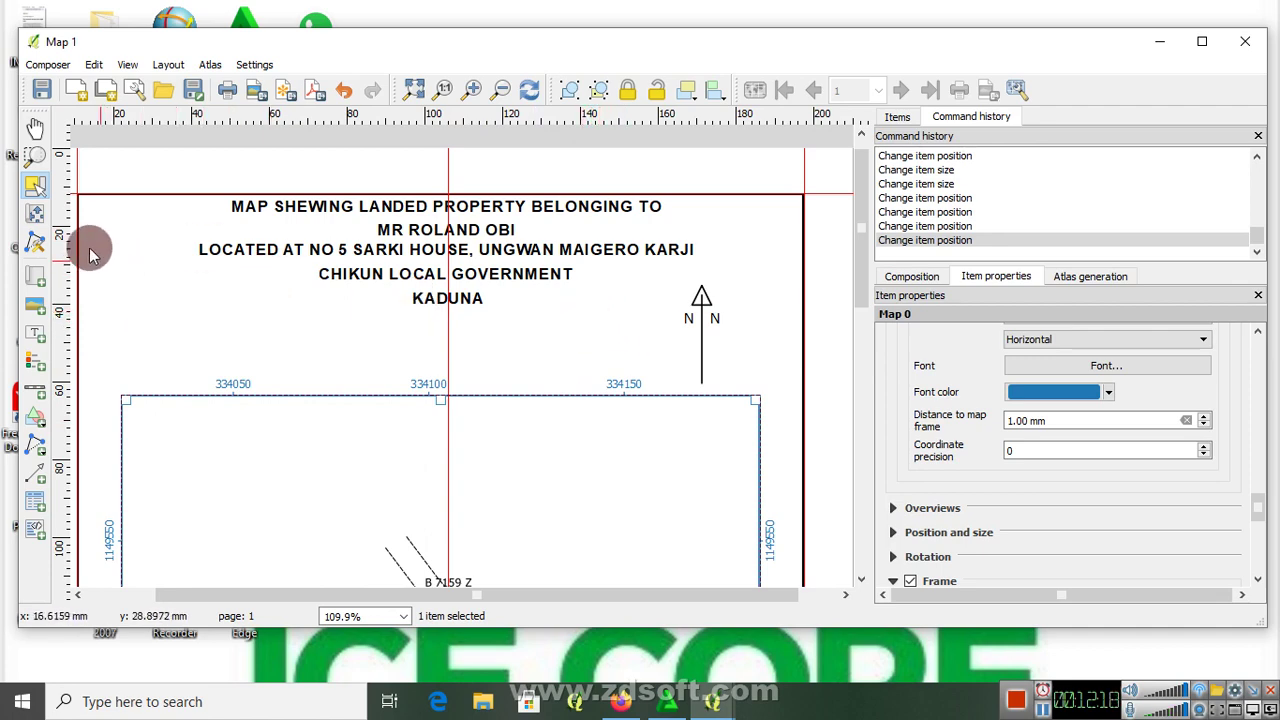
pyautogui.scroll(-1, 430, 245)
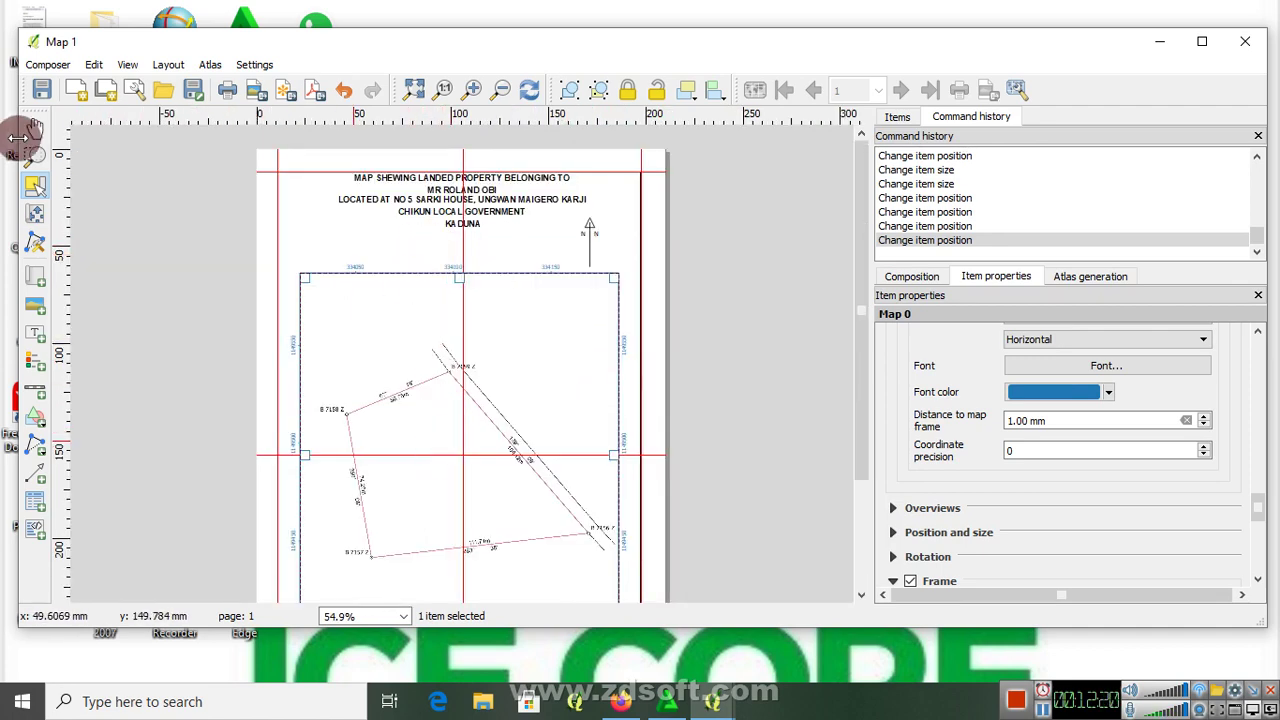
pyautogui.click(35, 187)
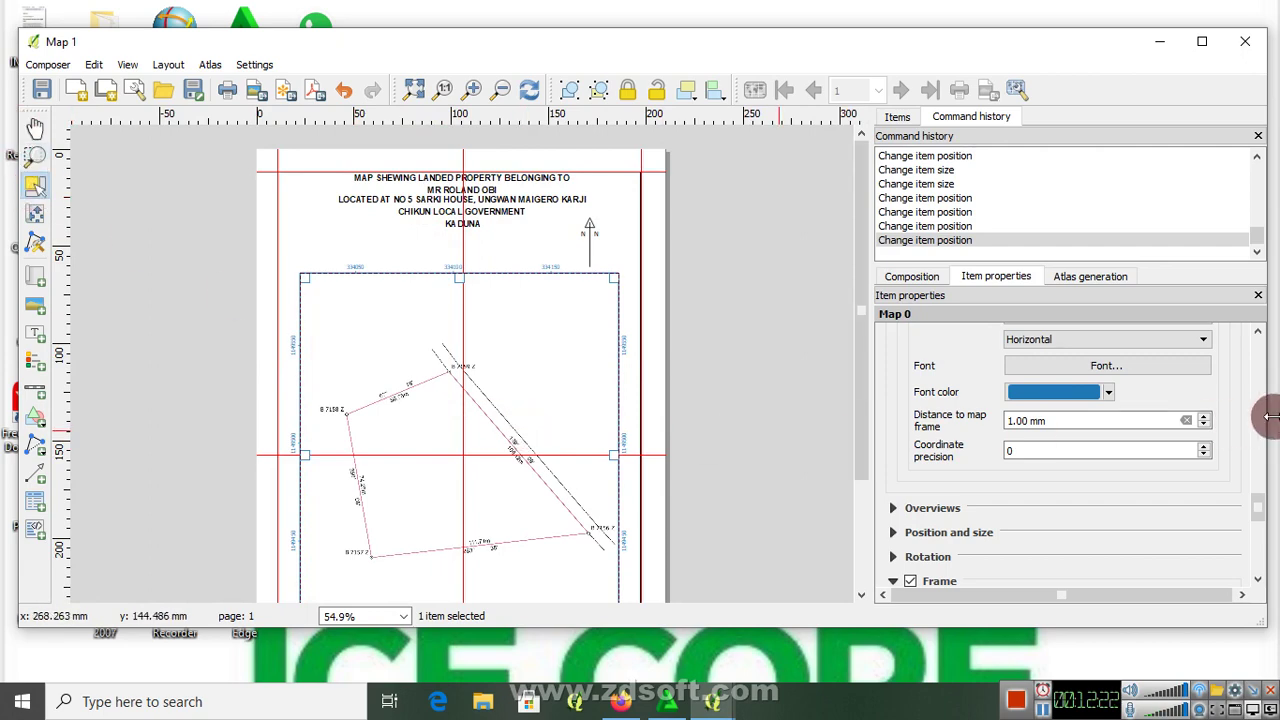
pyautogui.moveTo(1258, 507); pyautogui.dragTo(1237, 323)
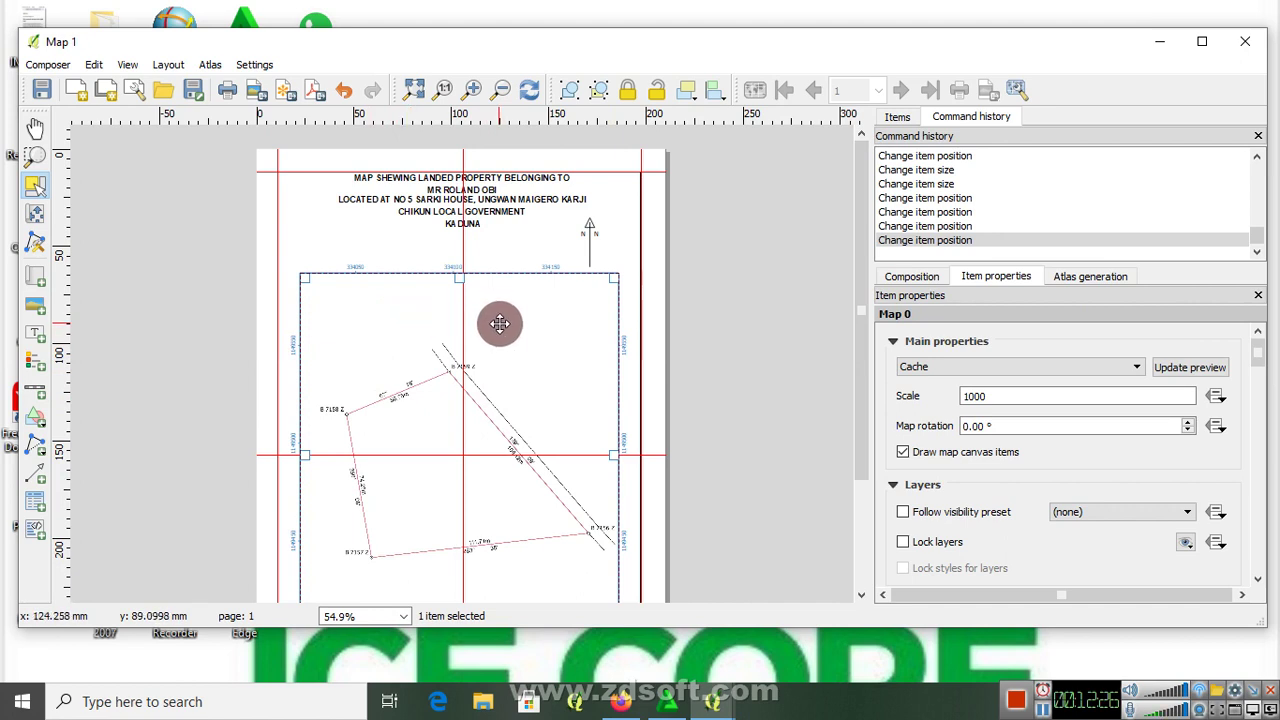
# Step: Add a scale bar for Map 0 and center it on the vertical guide between the title and the map frame
pyautogui.click(35, 390)
pyautogui.scroll(1, 444, 232)
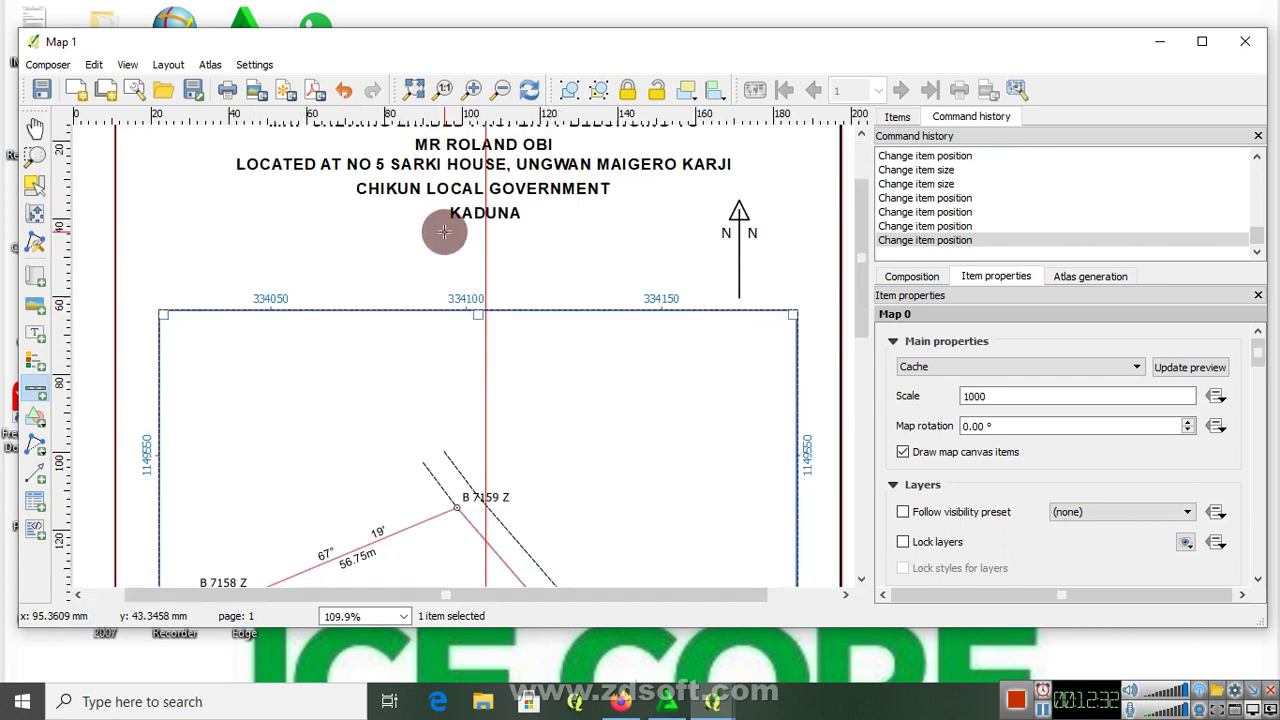
pyautogui.click(427, 242)
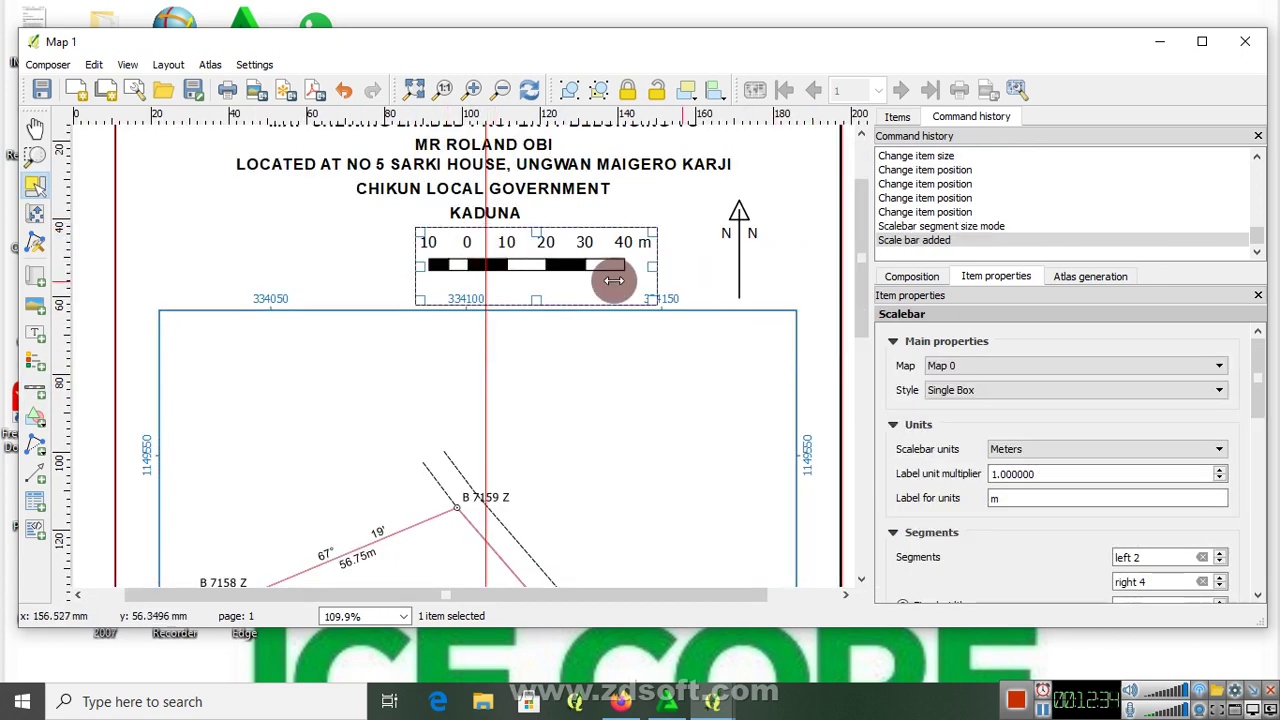
pyautogui.moveTo(545, 267); pyautogui.dragTo(492, 254)
pyautogui.moveTo(1258, 392); pyautogui.dragTo(1270, 422)
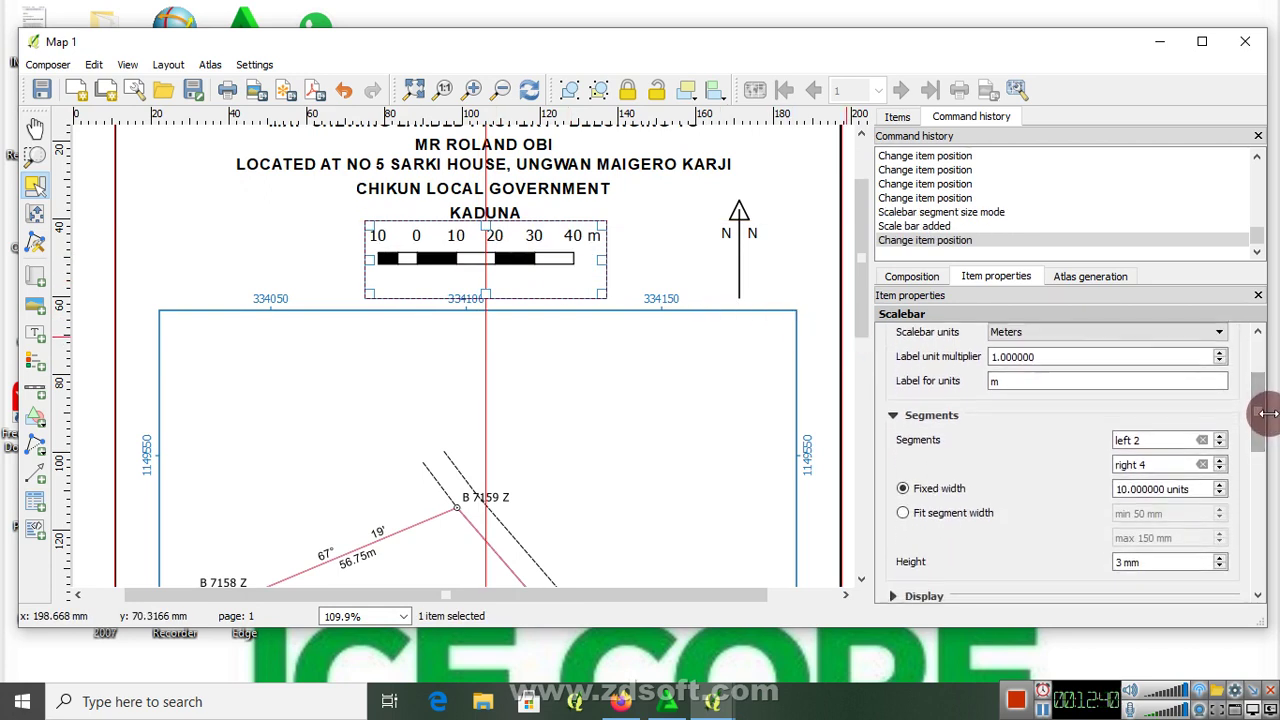
# Step: Reduce the scale bar to three right segments and set its height to 1 mm
pyautogui.click(1220, 469)
pyautogui.scroll(-2, 1260, 447)
pyautogui.moveTo(1262, 447); pyautogui.dragTo(1261, 452)
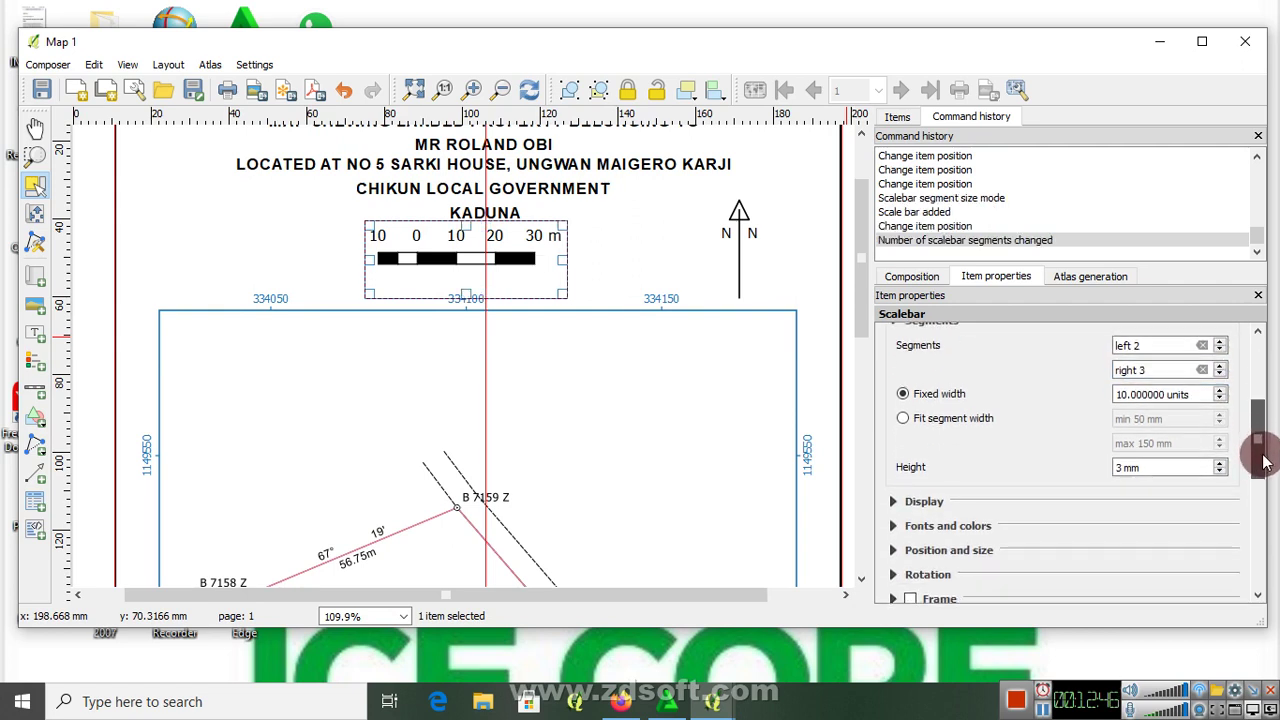
pyautogui.click(1220, 473)
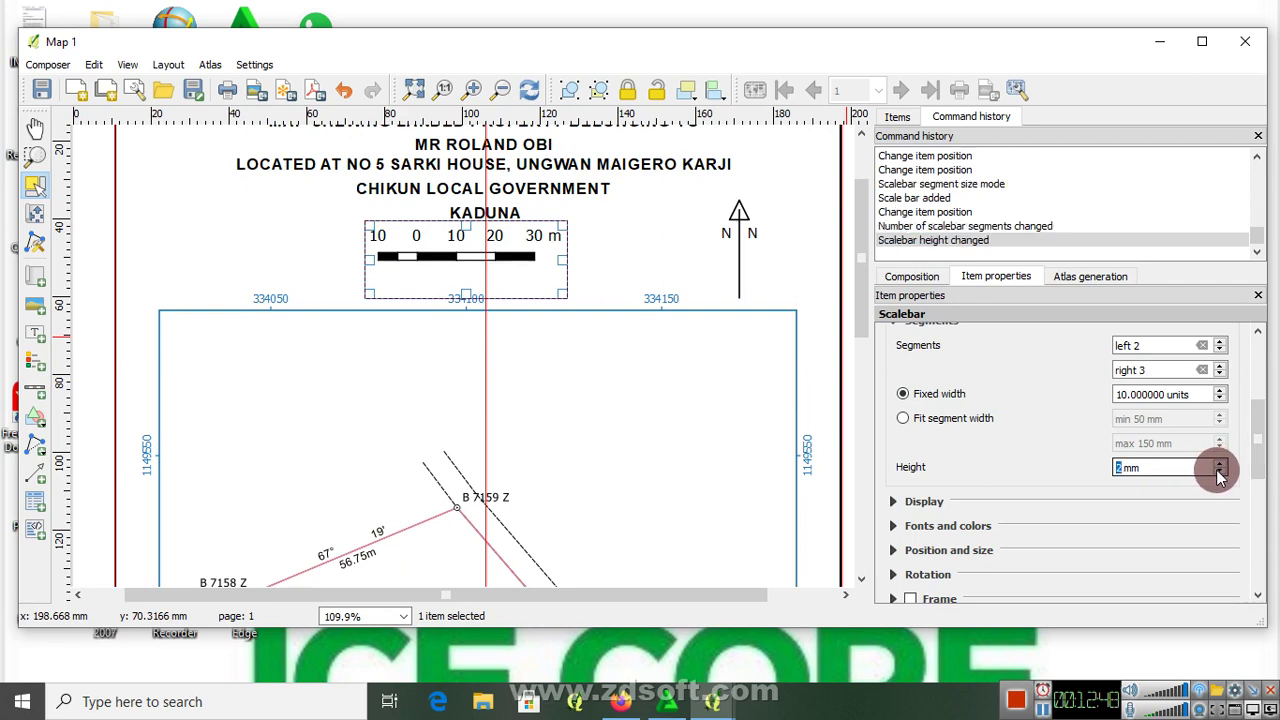
pyautogui.moveTo(1260, 463); pyautogui.dragTo(1260, 470)
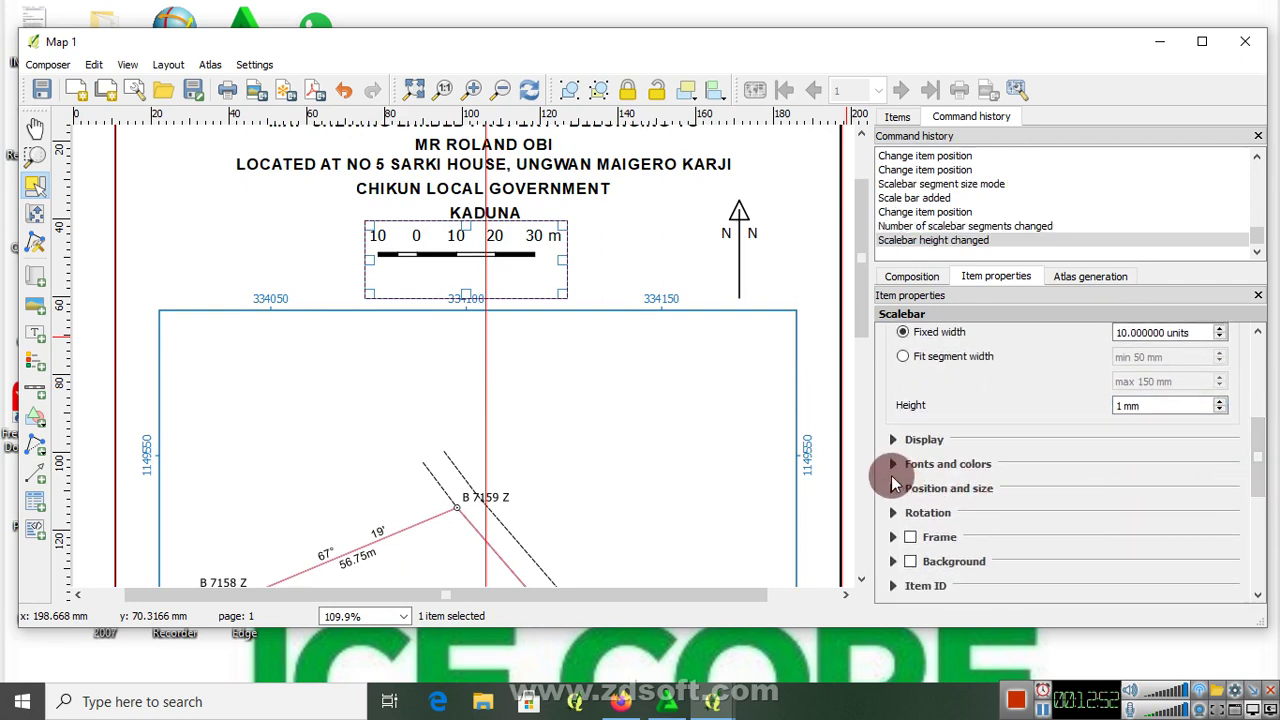
# Step: Set the scale bar's font size to 8, then reduce its frame and recenter it on the vertical guide above the map frame
pyautogui.click(895, 465)
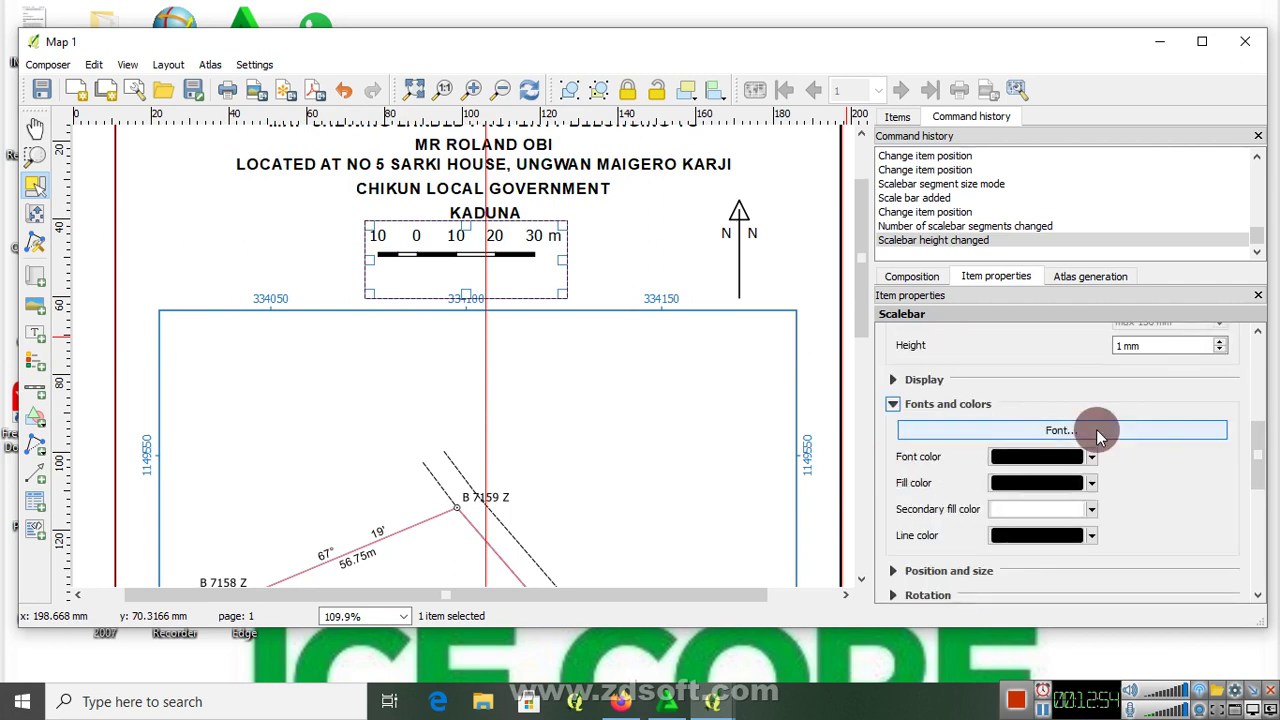
pyautogui.click(894, 406)
pyautogui.click(893, 405)
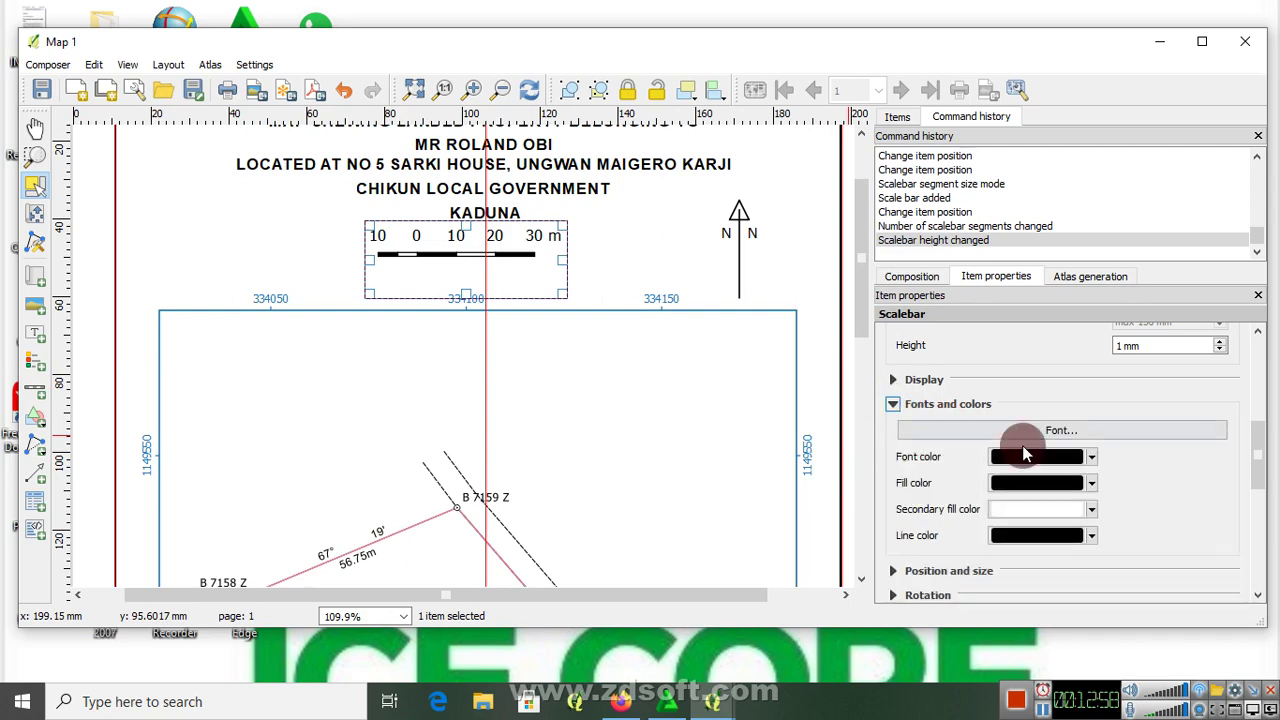
pyautogui.click(1074, 428)
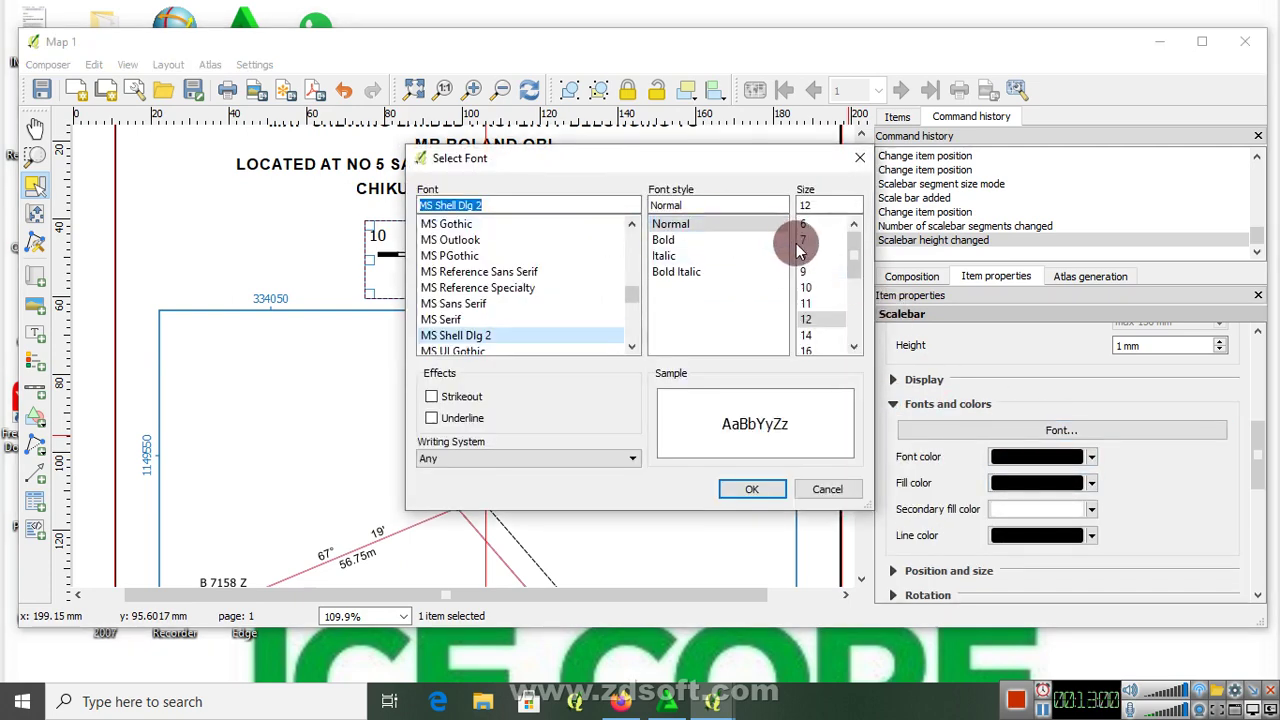
pyautogui.click(806, 258)
pyautogui.click(752, 488)
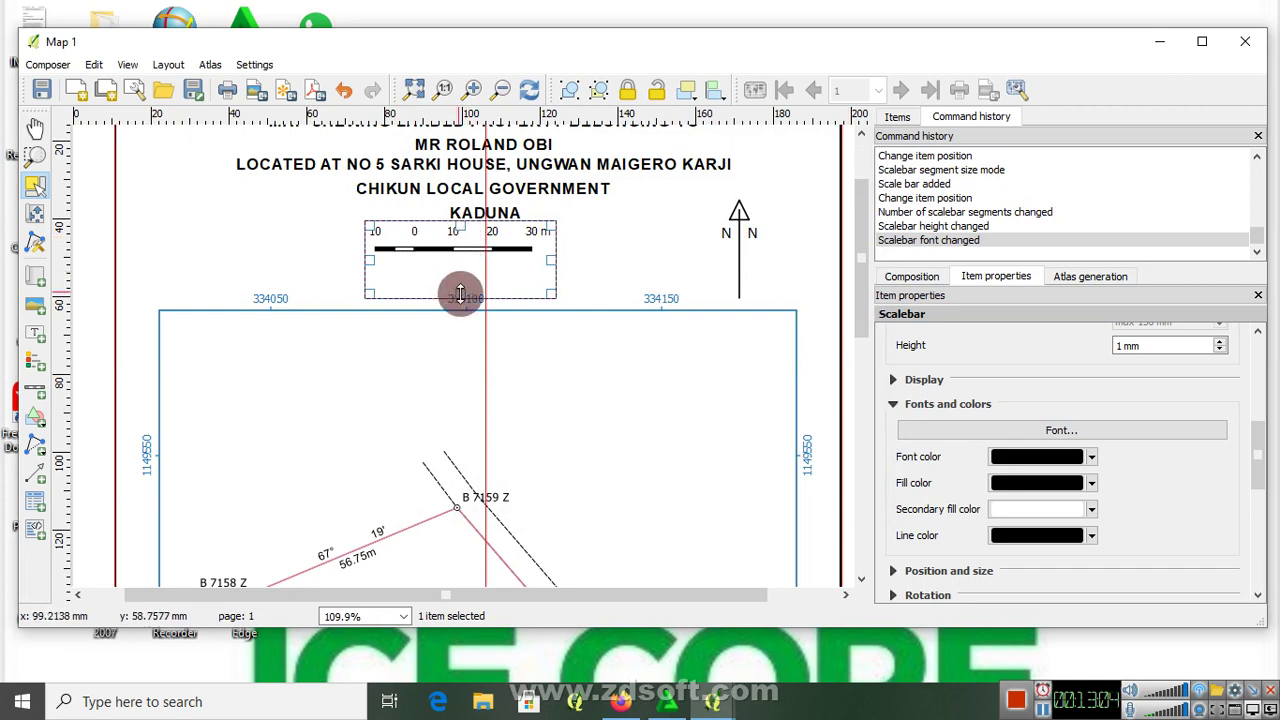
pyautogui.moveTo(459, 289); pyautogui.dragTo(390, 314)
pyautogui.scroll(1, 489, 277)
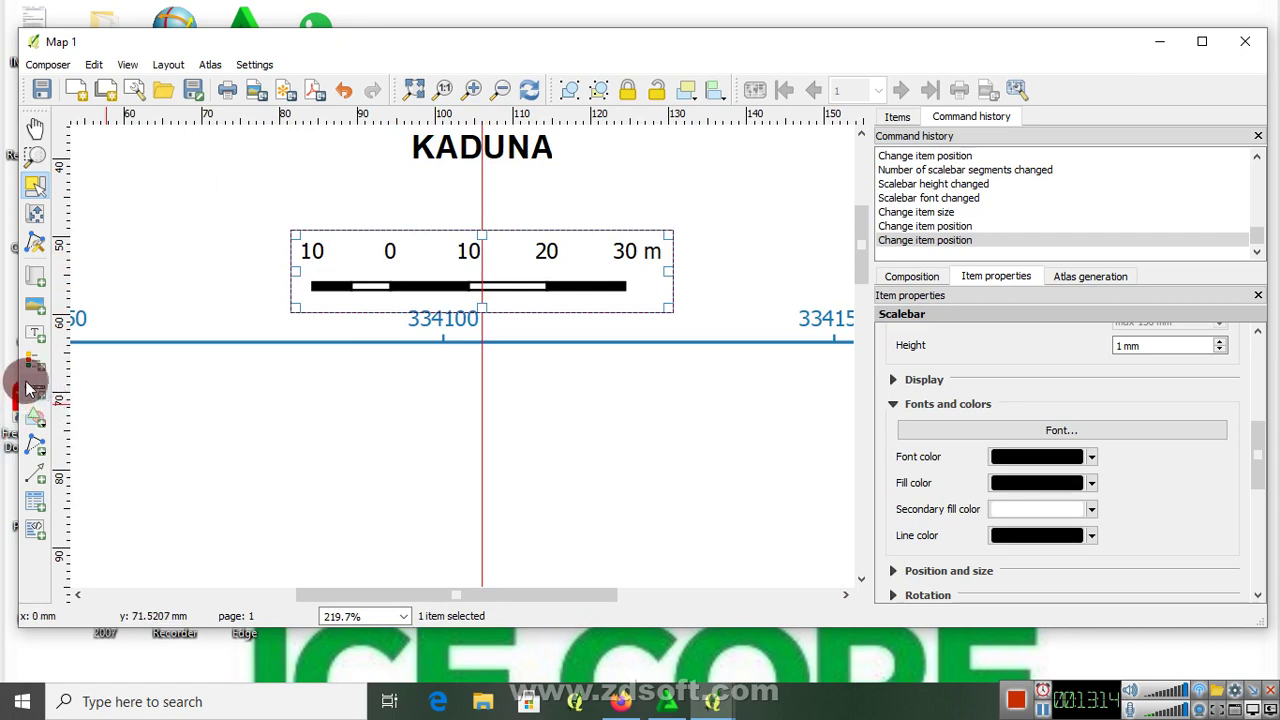
# Step: Add a second scale bar for Map 0 below KADUNA and set its style to Numeric
pyautogui.click(33, 393)
pyautogui.moveTo(364, 172); pyautogui.dragTo(543, 201)
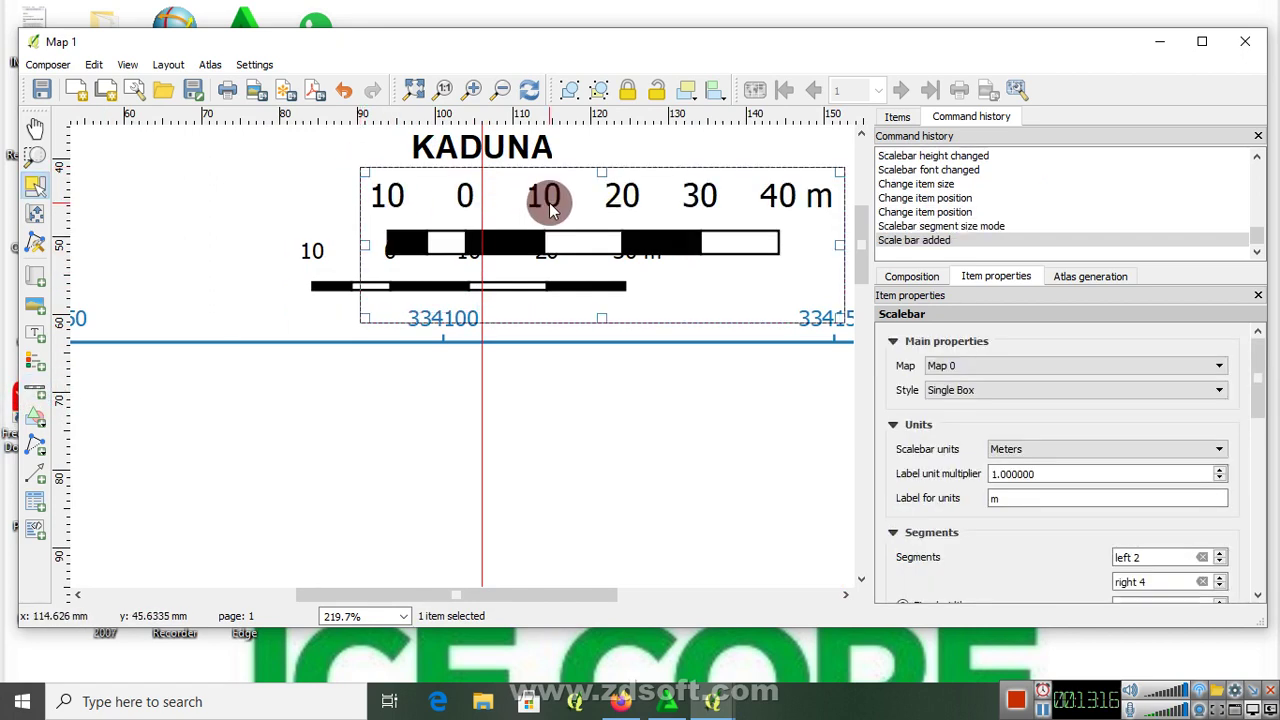
pyautogui.click(972, 390)
pyautogui.click(960, 466)
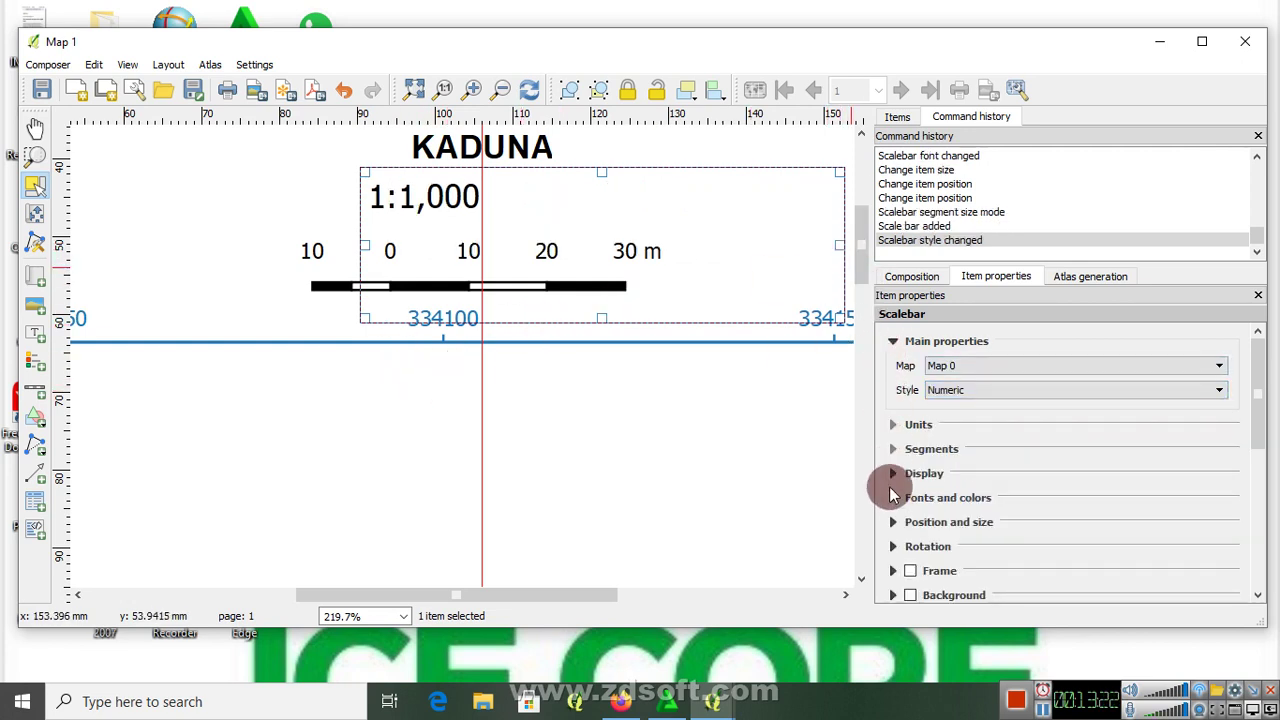
# Step: Set the numeric scale's font to Arial size 8, then shrink its frame and place it against the vertical guide below KADUNA
pyautogui.click(892, 498)
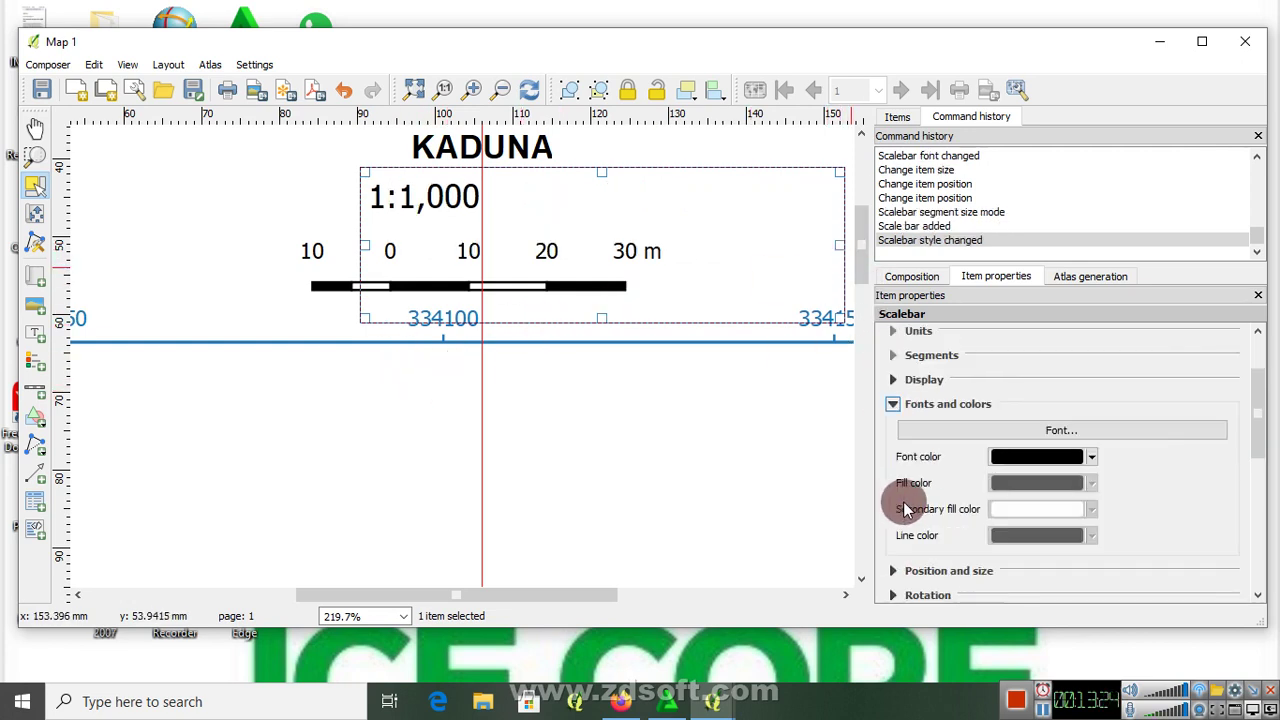
pyautogui.click(1023, 429)
pyautogui.click(805, 255)
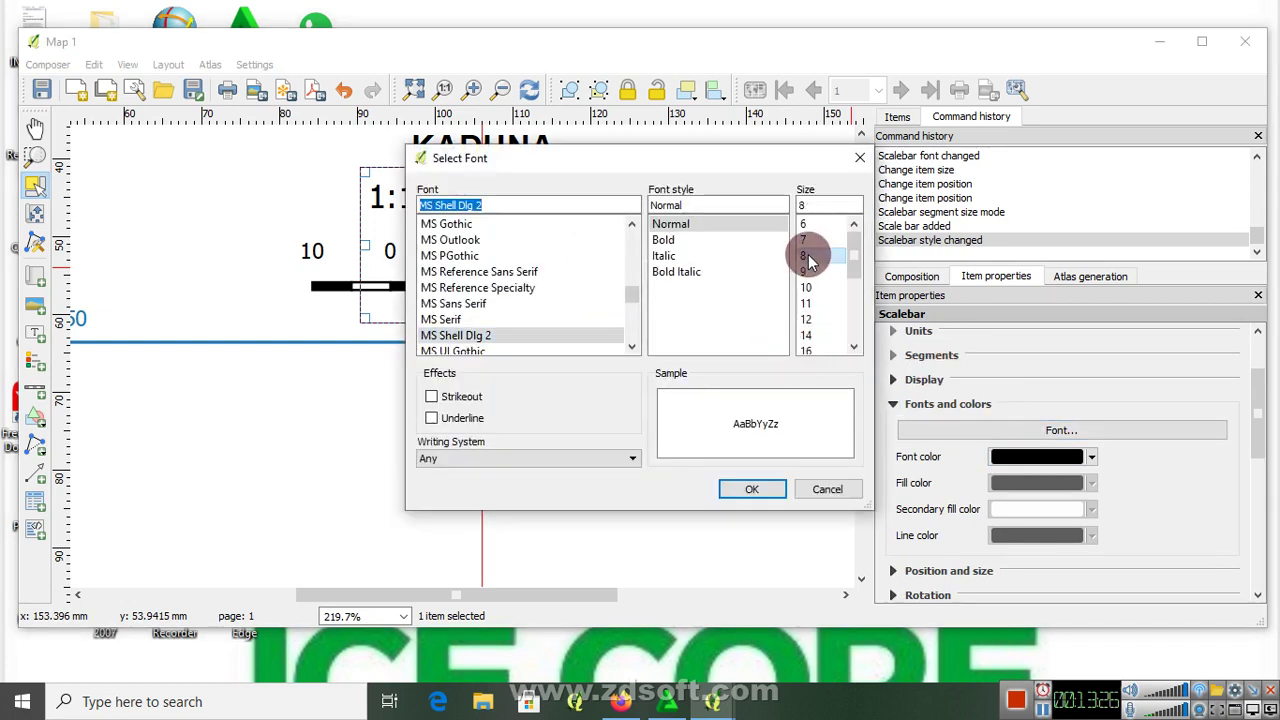
pyautogui.moveTo(632, 293); pyautogui.dragTo(395, 248)
pyautogui.click(432, 319)
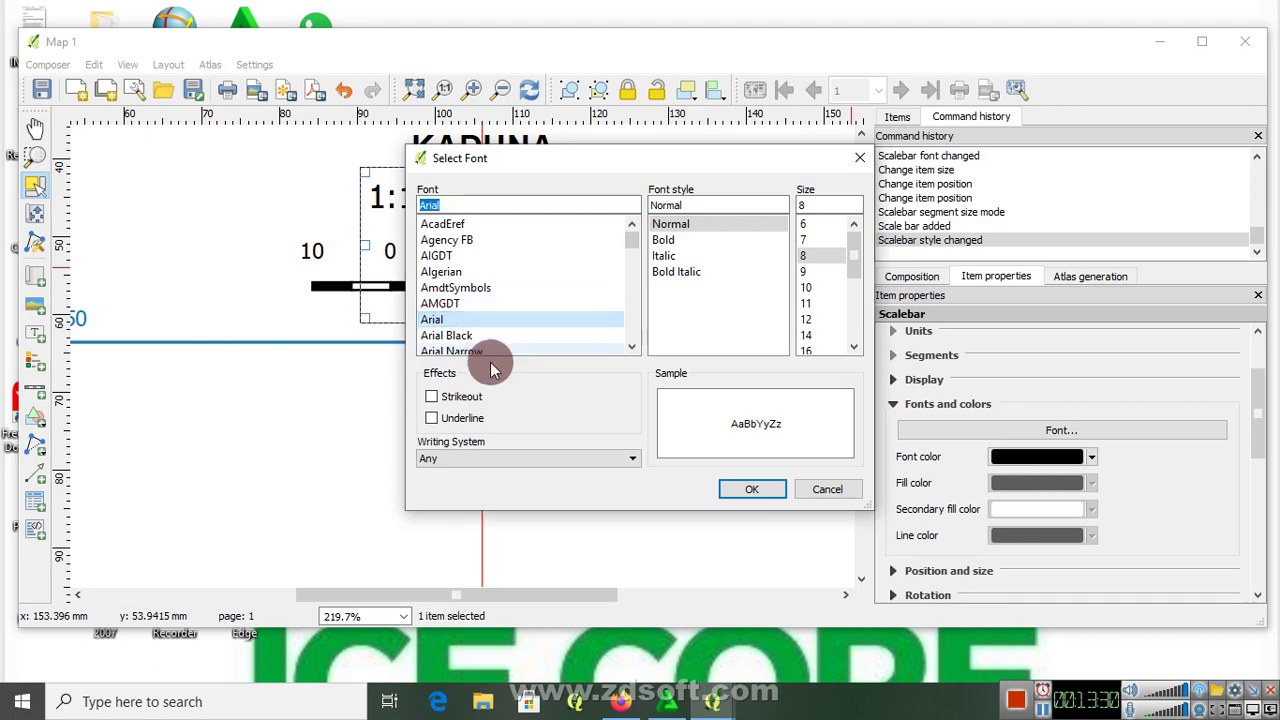
pyautogui.click(750, 489)
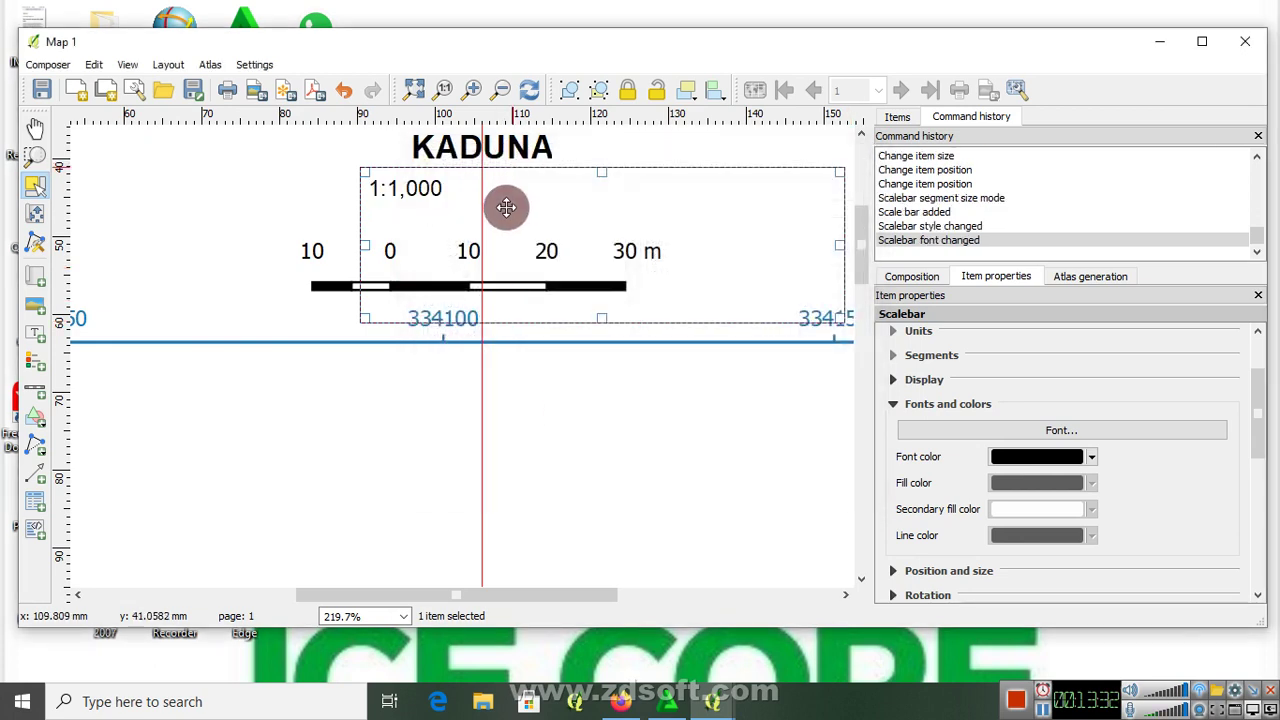
pyautogui.moveTo(840, 248); pyautogui.dragTo(451, 206)
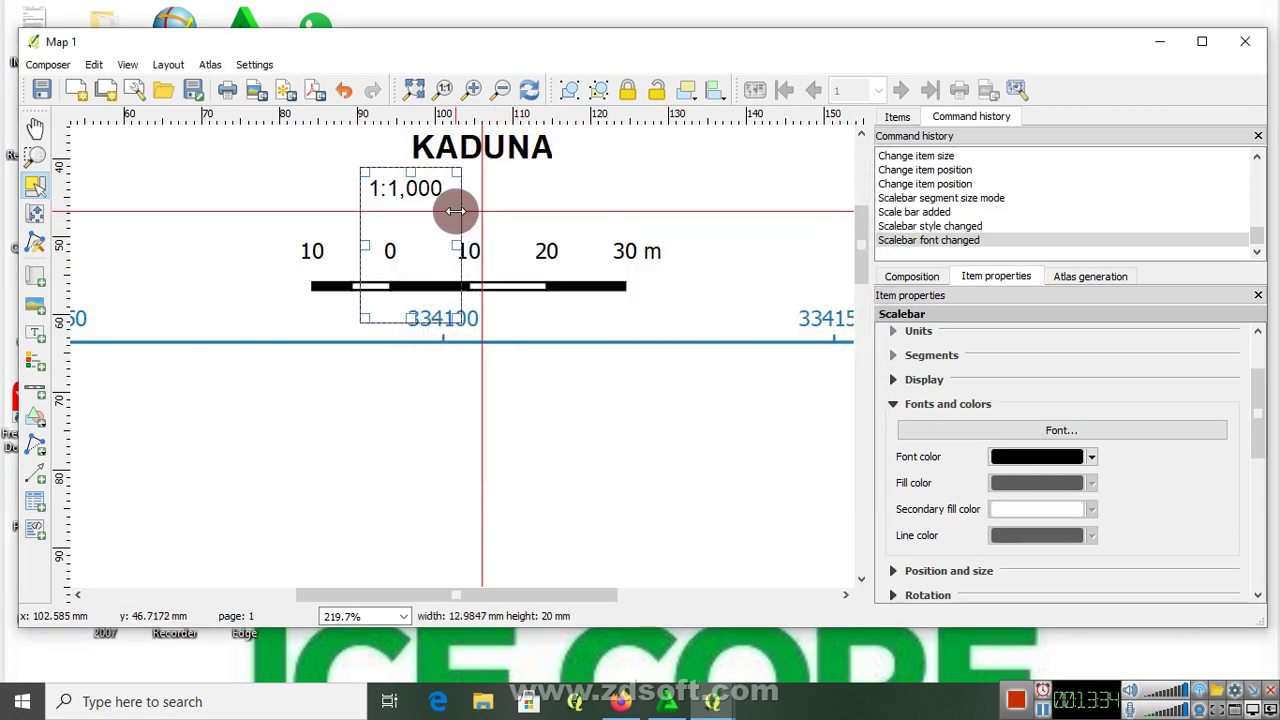
pyautogui.moveTo(413, 319); pyautogui.dragTo(543, 181)
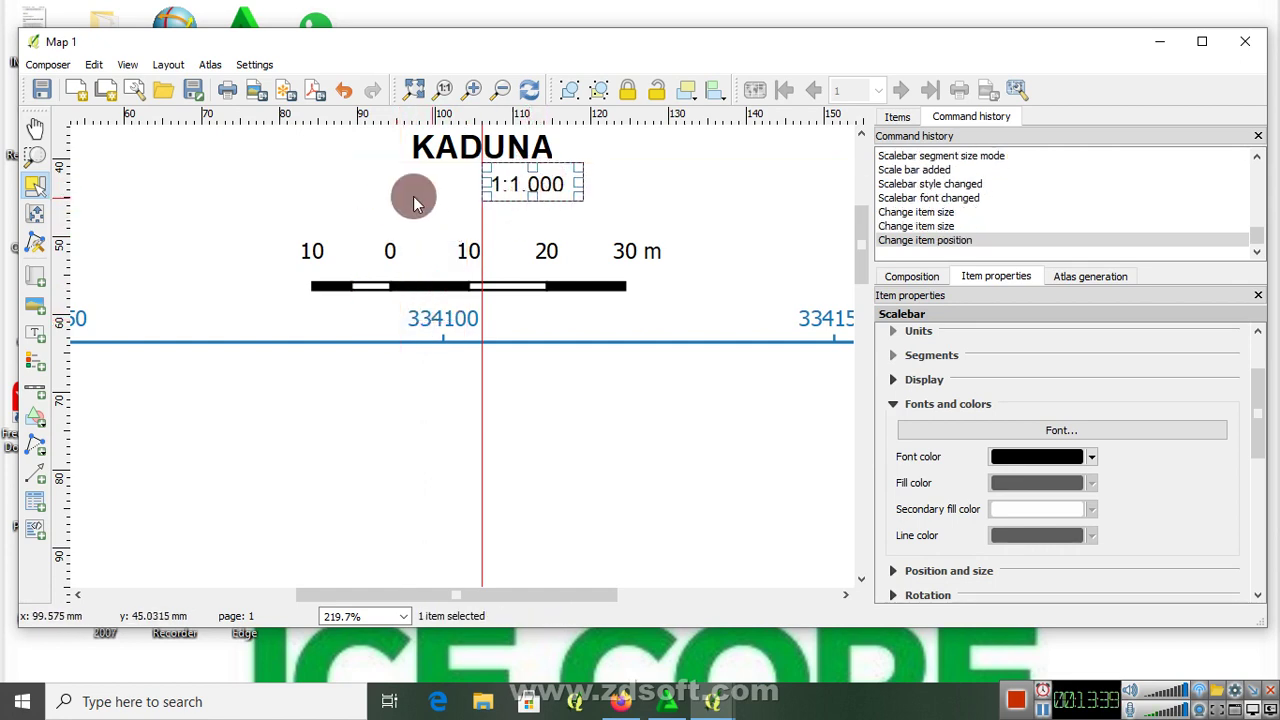
# Step: Add a label reading "Scale:-" directly in front of the numeric scale and adjust its frame to fit
pyautogui.click(35, 333)
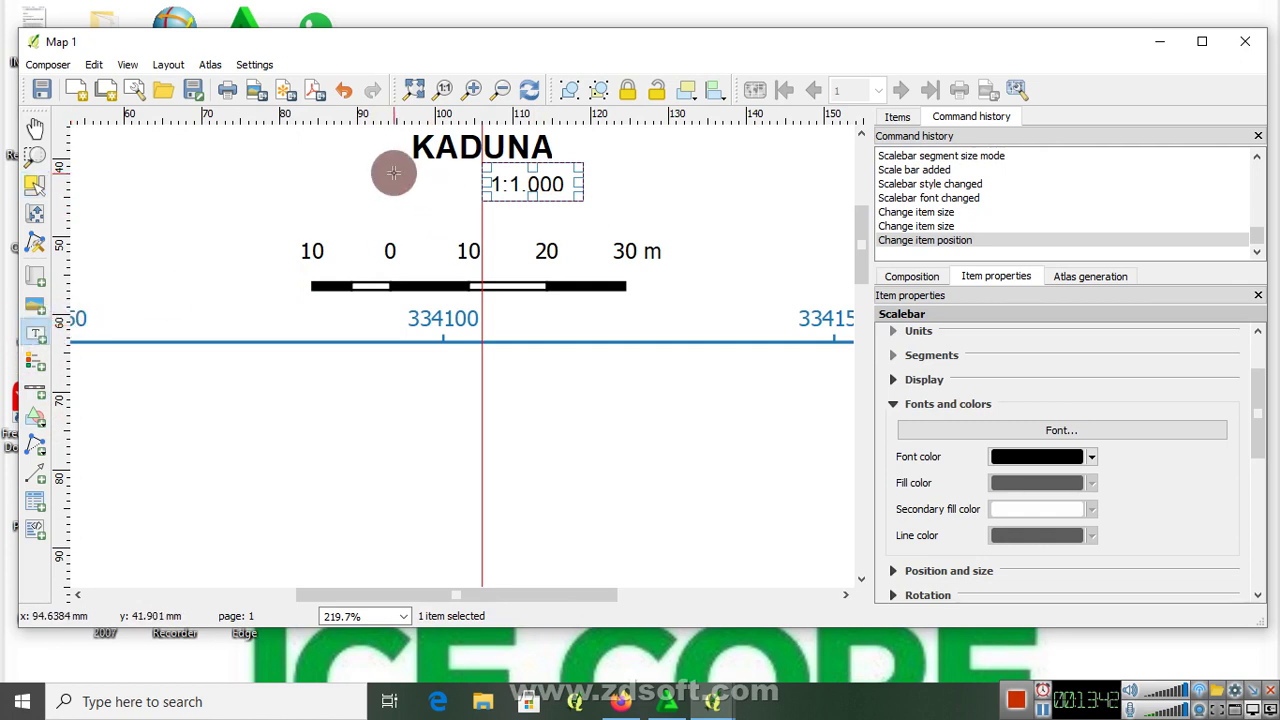
pyautogui.moveTo(394, 175); pyautogui.dragTo(480, 220)
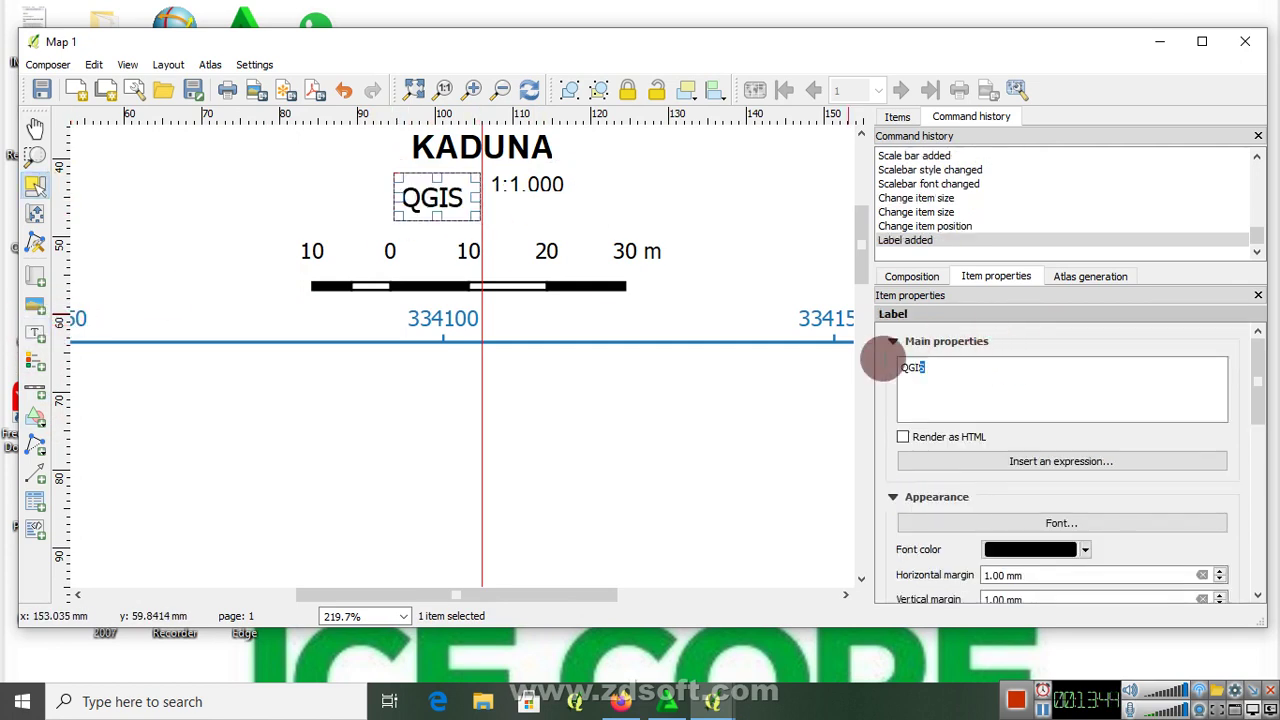
pyautogui.write('Scale:')
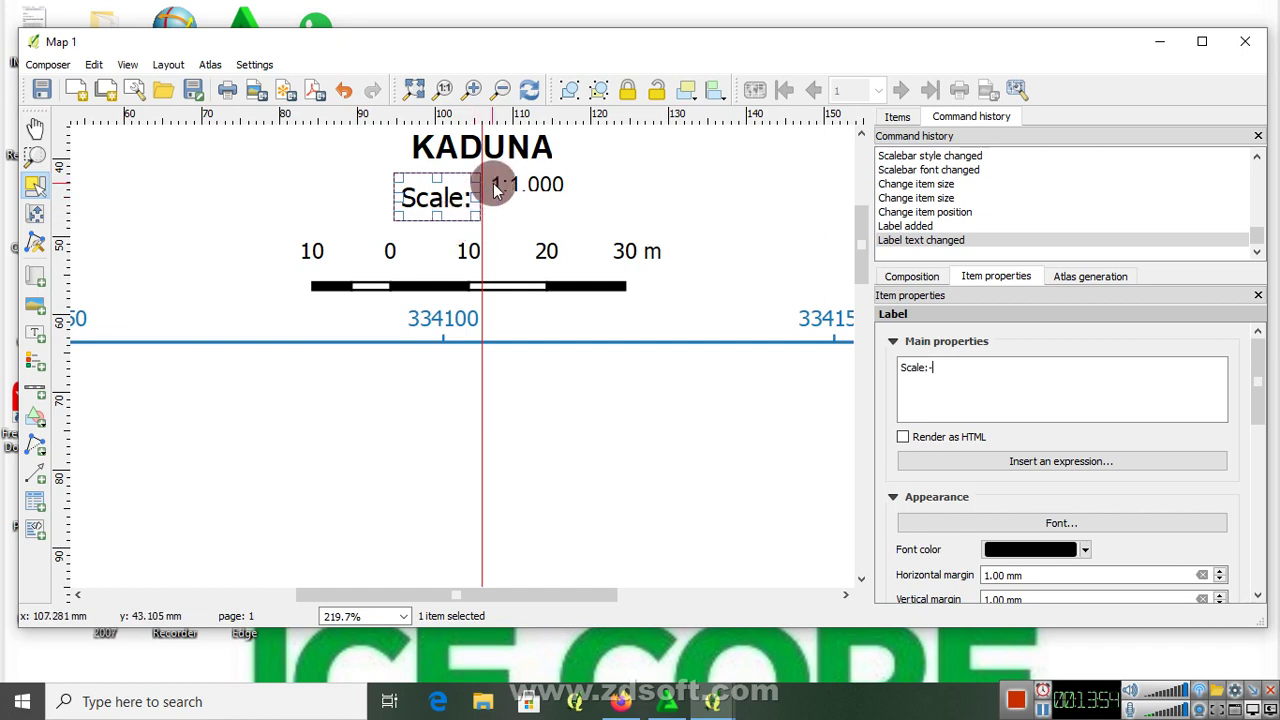
pyautogui.moveTo(478, 197)
pyautogui.mouseDown()
pyautogui.moveTo(502, 192)
pyautogui.moveTo(469, 188)
pyautogui.mouseUp()
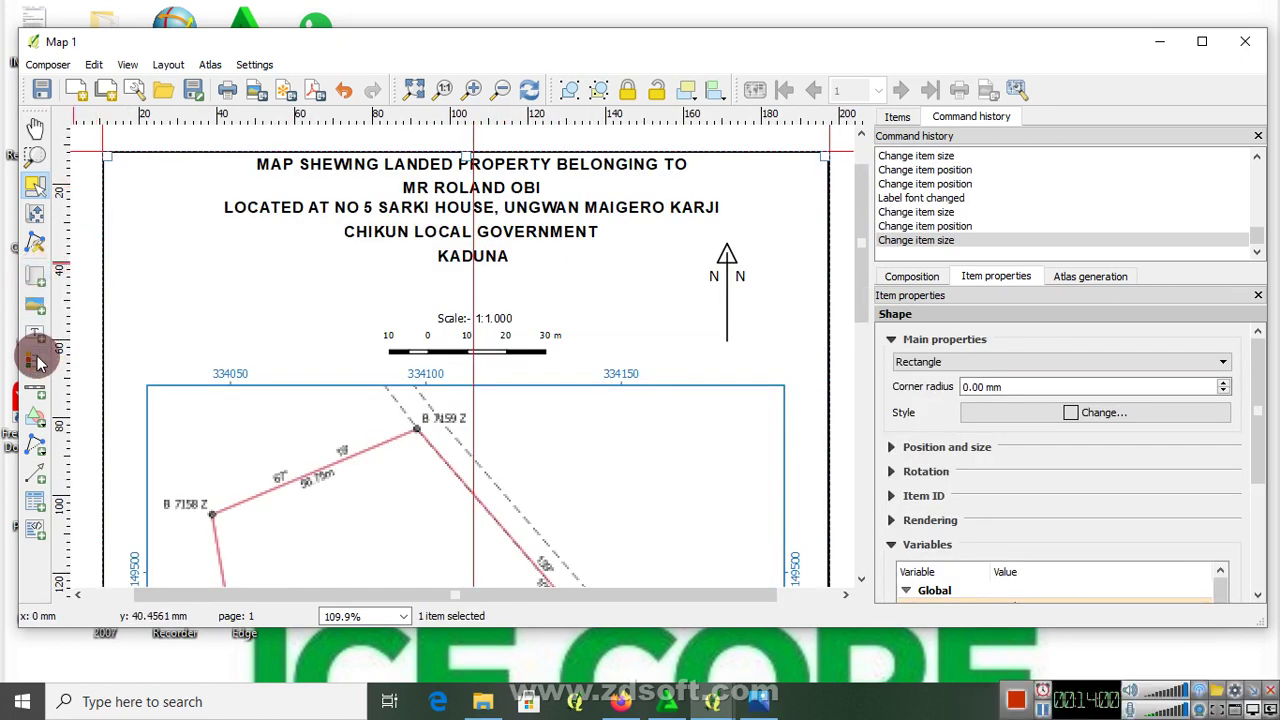
# Step: Add a label reading "ORIGIN:- MINNA DATUM (L40)" below KADUNA and center it on the vertical guide
pyautogui.moveTo(433, 272); pyautogui.dragTo(523, 296)
pyautogui.moveTo(940, 367); pyautogui.dragTo(822, 362)
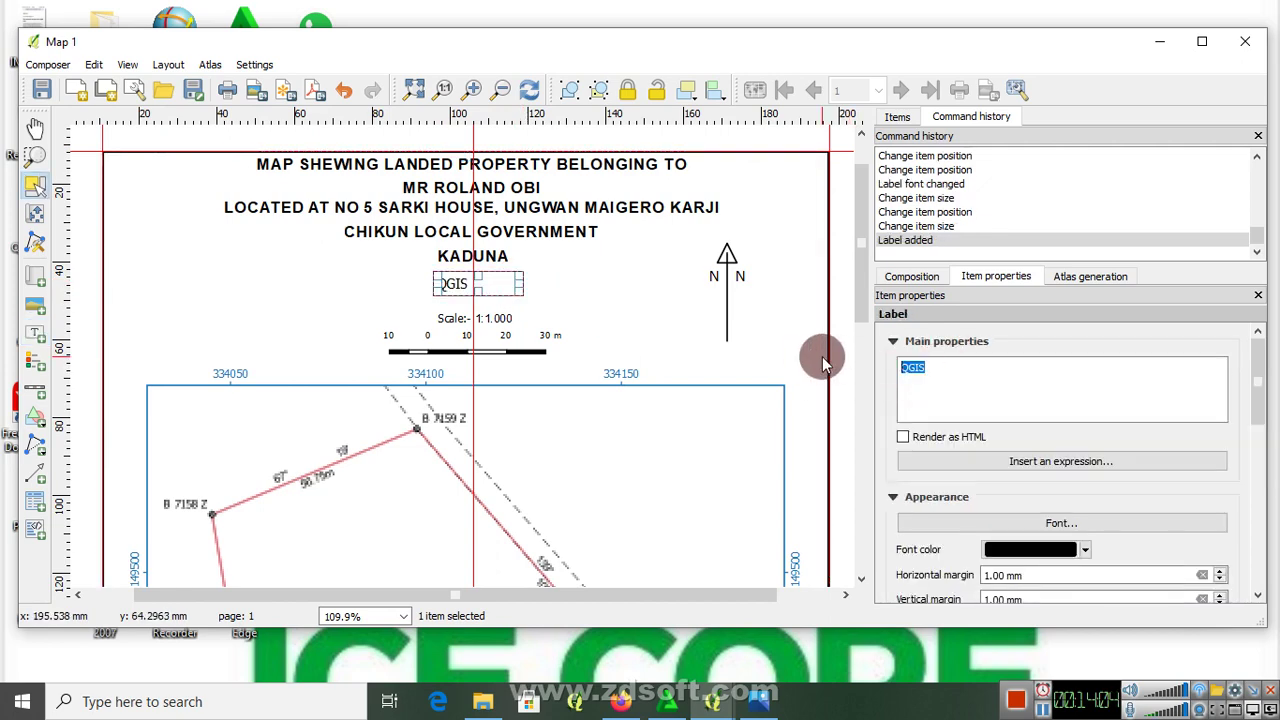
pyautogui.write('ORIGIN:- MINNA DATUM (L40')
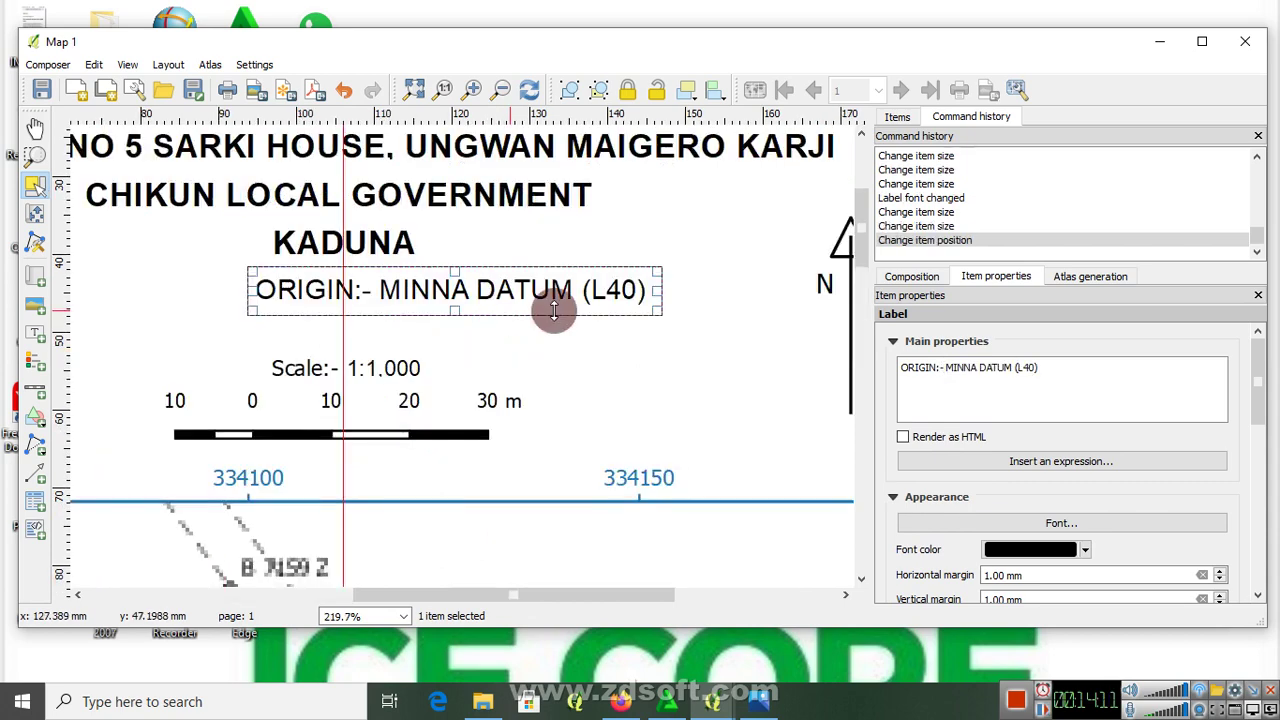
pyautogui.moveTo(562, 293)
pyautogui.mouseDown()
pyautogui.moveTo(486, 304)
pyautogui.moveTo(453, 286)
pyautogui.moveTo(468, 295)
pyautogui.moveTo(557, 277)
pyautogui.moveTo(547, 281)
pyautogui.mouseUp()
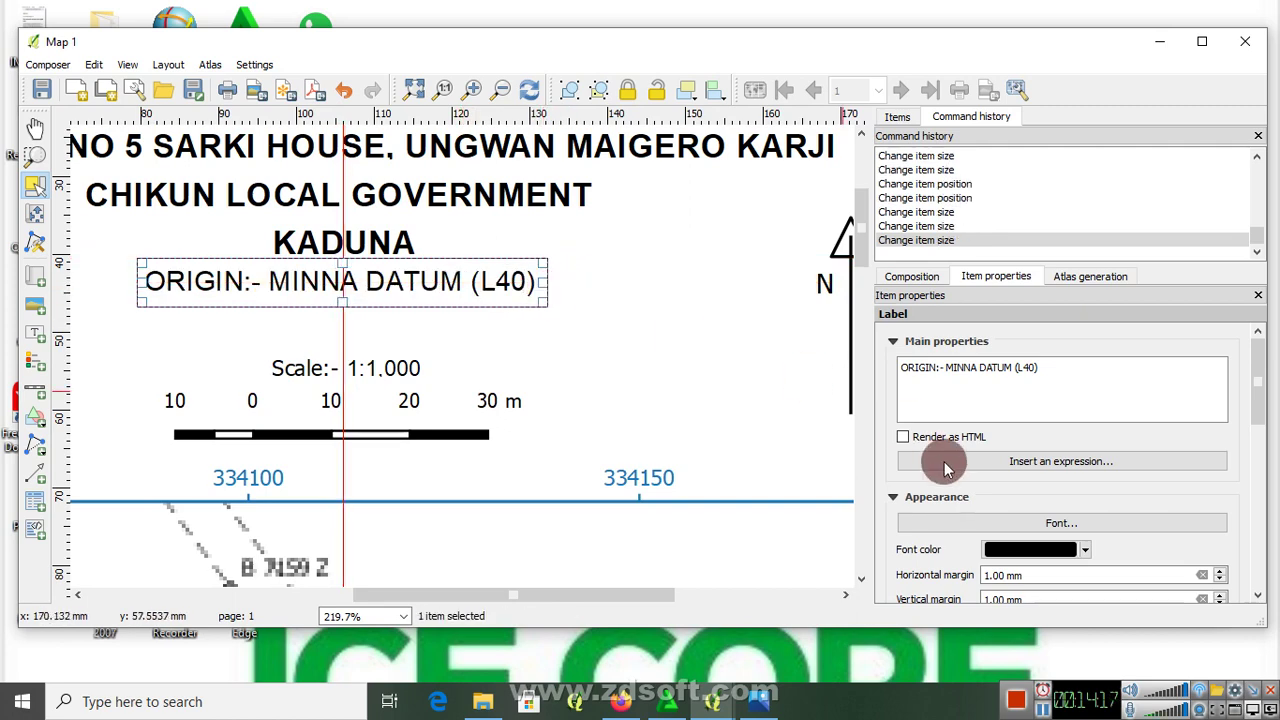
# Step: Change the origin label's font color to blue and deselect it
pyautogui.click(1088, 550)
pyautogui.click(1012, 572)
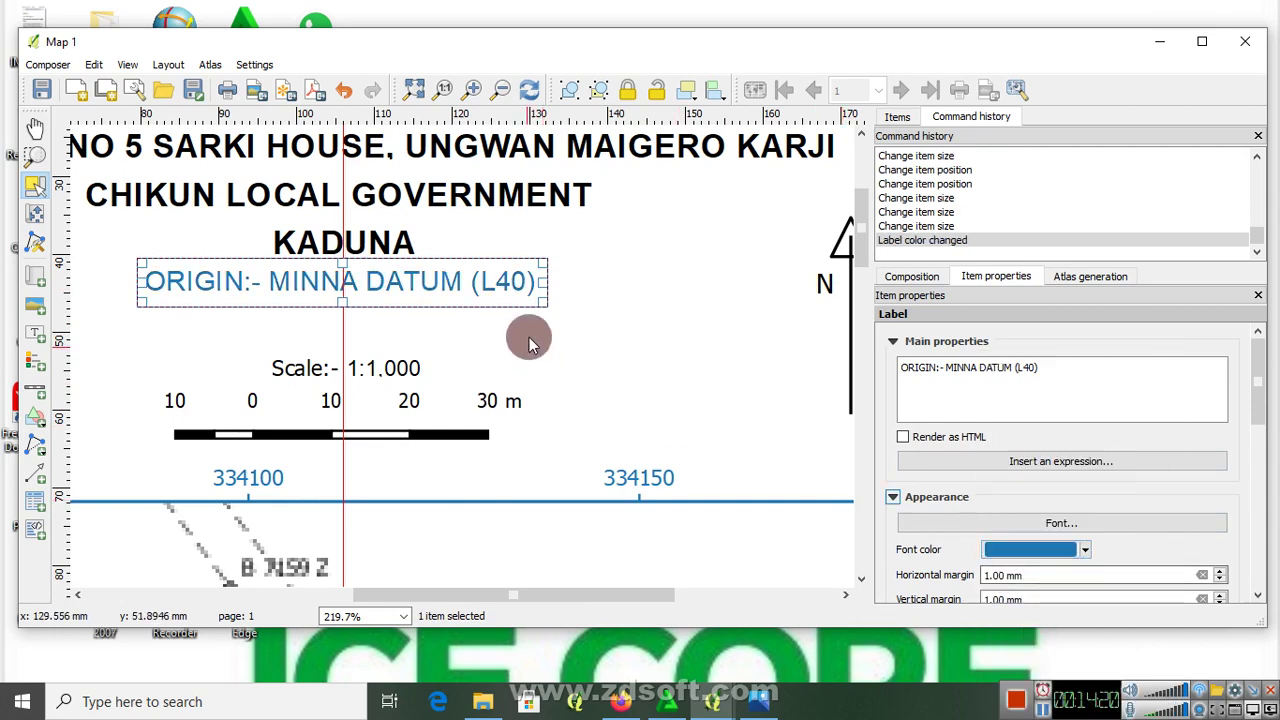
pyautogui.click(565, 284)
# Step: Add a label reading "AREA:-7,082 Sq.m" between the origin label and the scale text
pyautogui.click(35, 333)
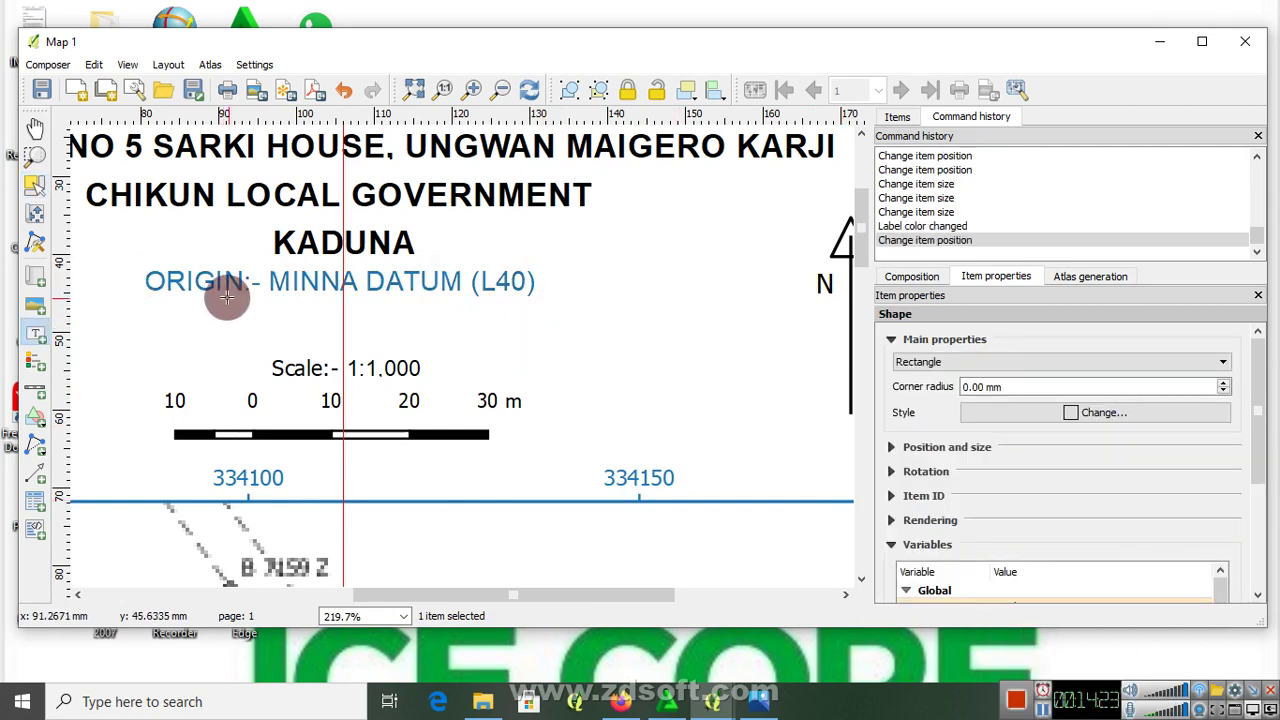
pyautogui.moveTo(227, 297); pyautogui.dragTo(492, 349)
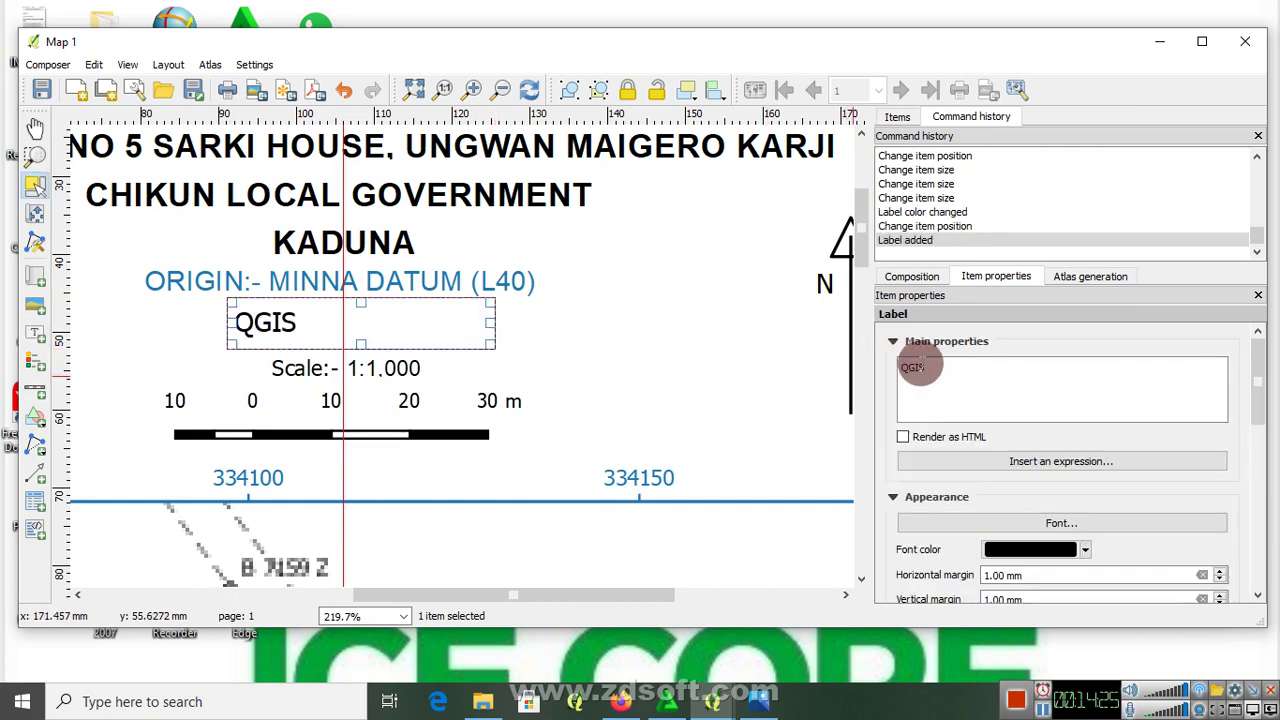
pyautogui.moveTo(940, 368); pyautogui.dragTo(886, 366)
pyautogui.write('A')
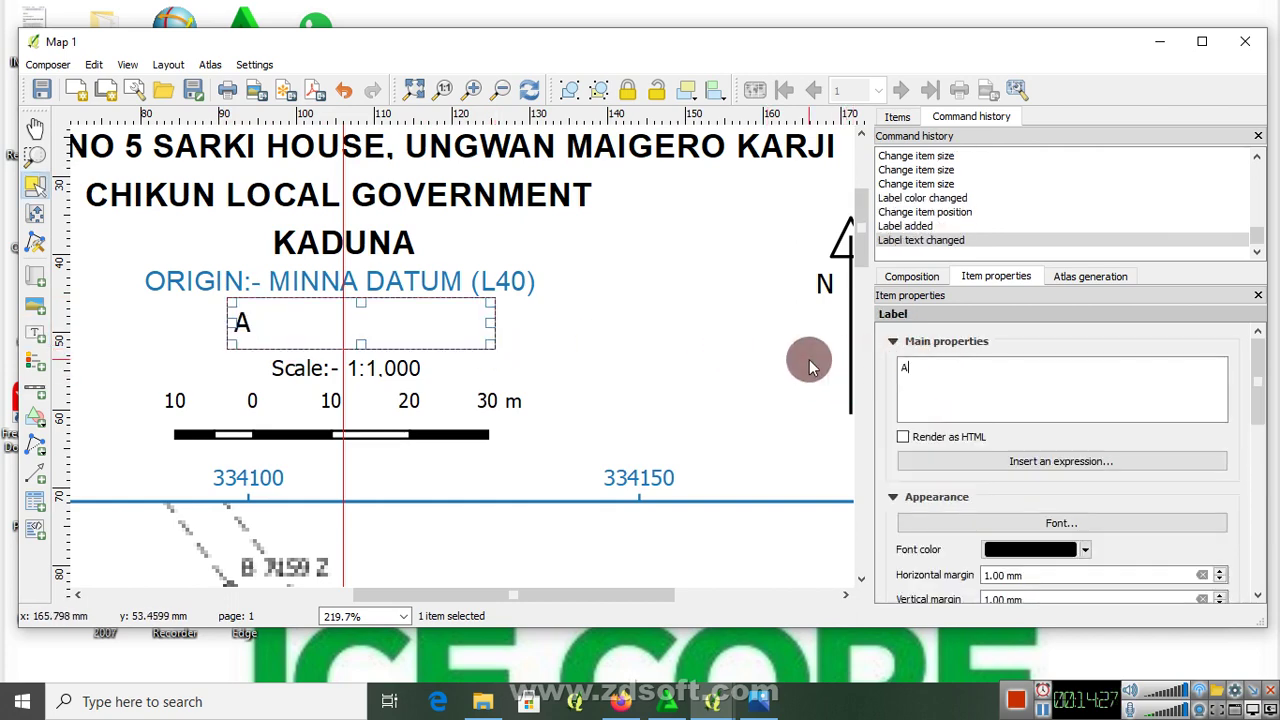
pyautogui.write('REA')
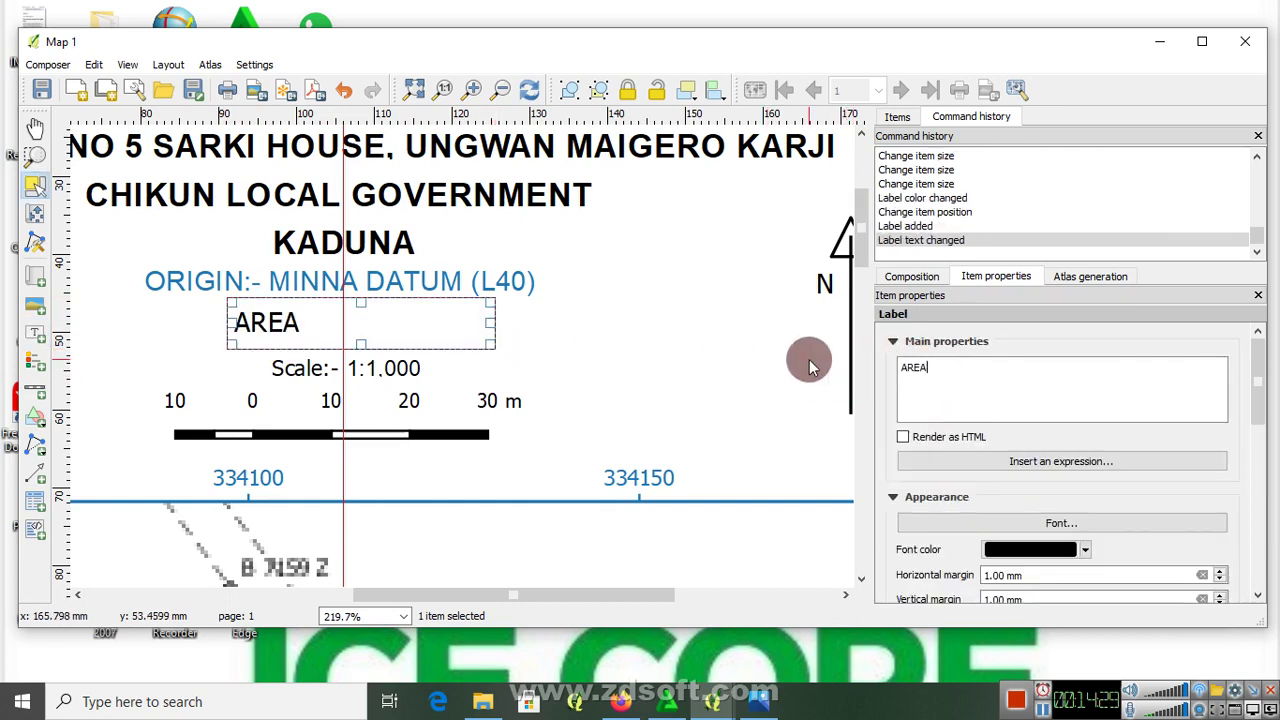
pyautogui.write(':-7,082 Sq.m')
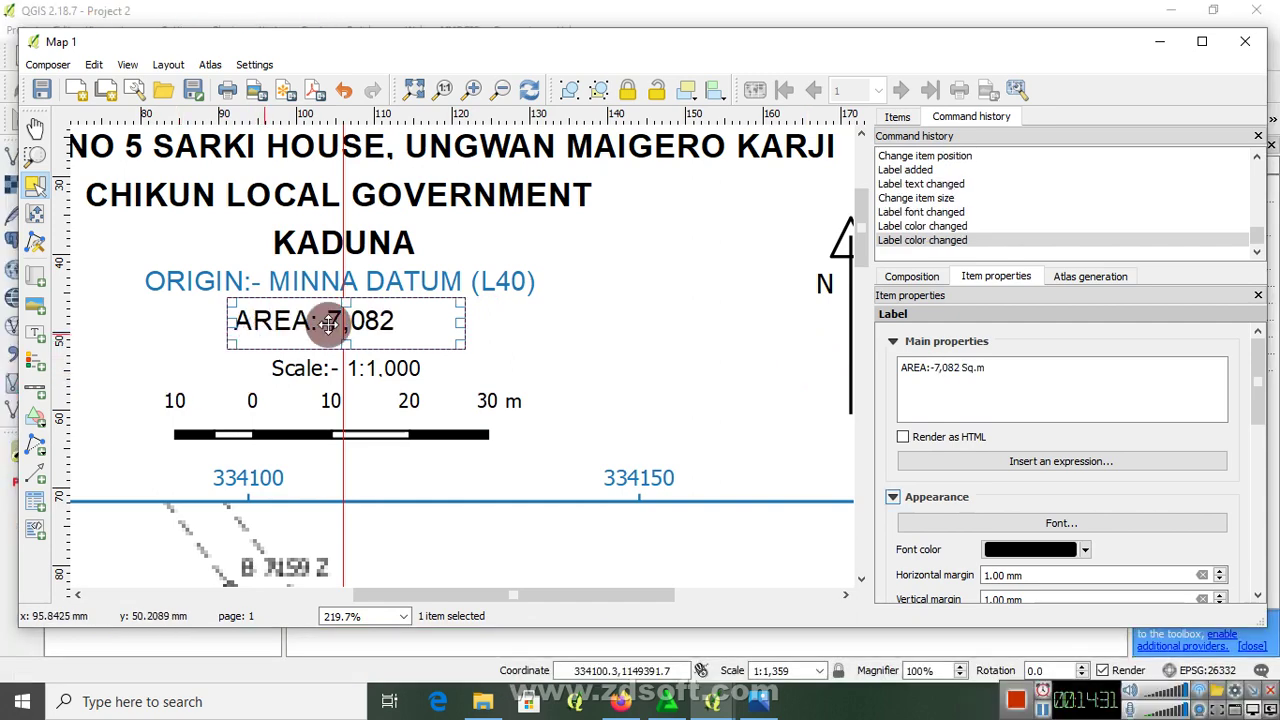
# Step: Narrow the area label and center it on the vertical guide, then change its font color to red
pyautogui.moveTo(458, 323); pyautogui.dragTo(409, 323)
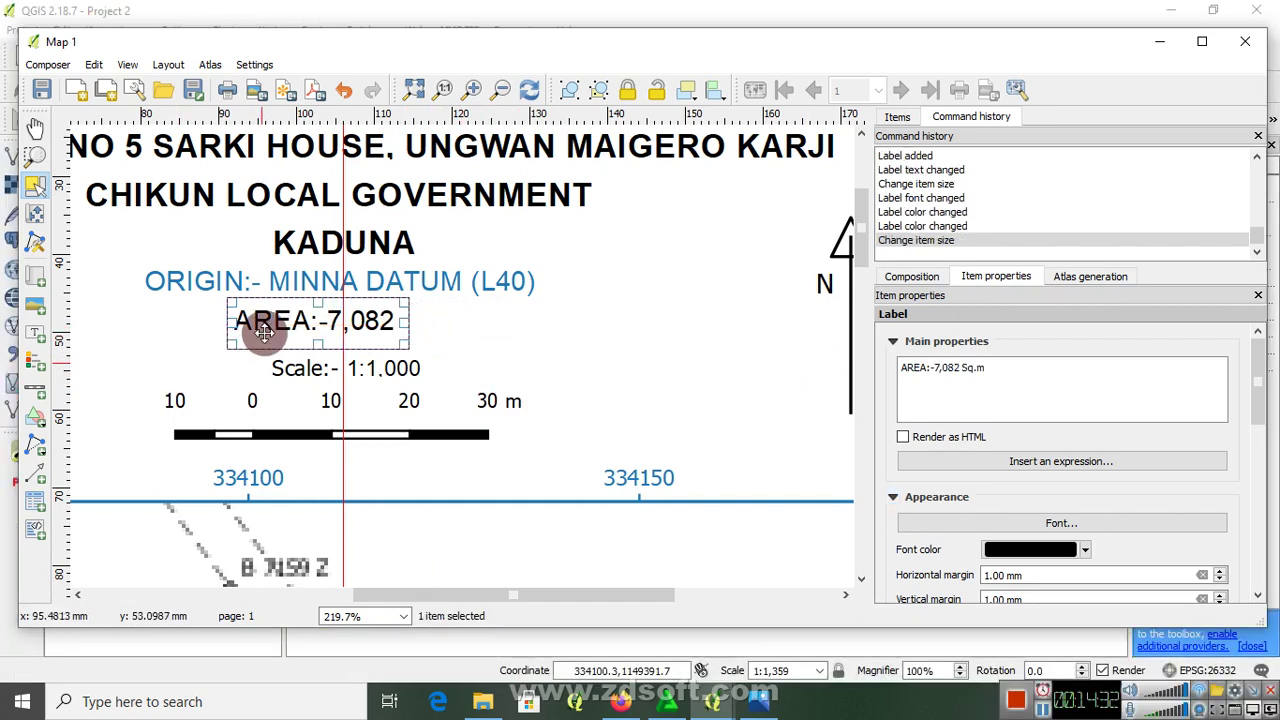
pyautogui.moveTo(263, 333); pyautogui.dragTo(344, 316)
pyautogui.click(1086, 551)
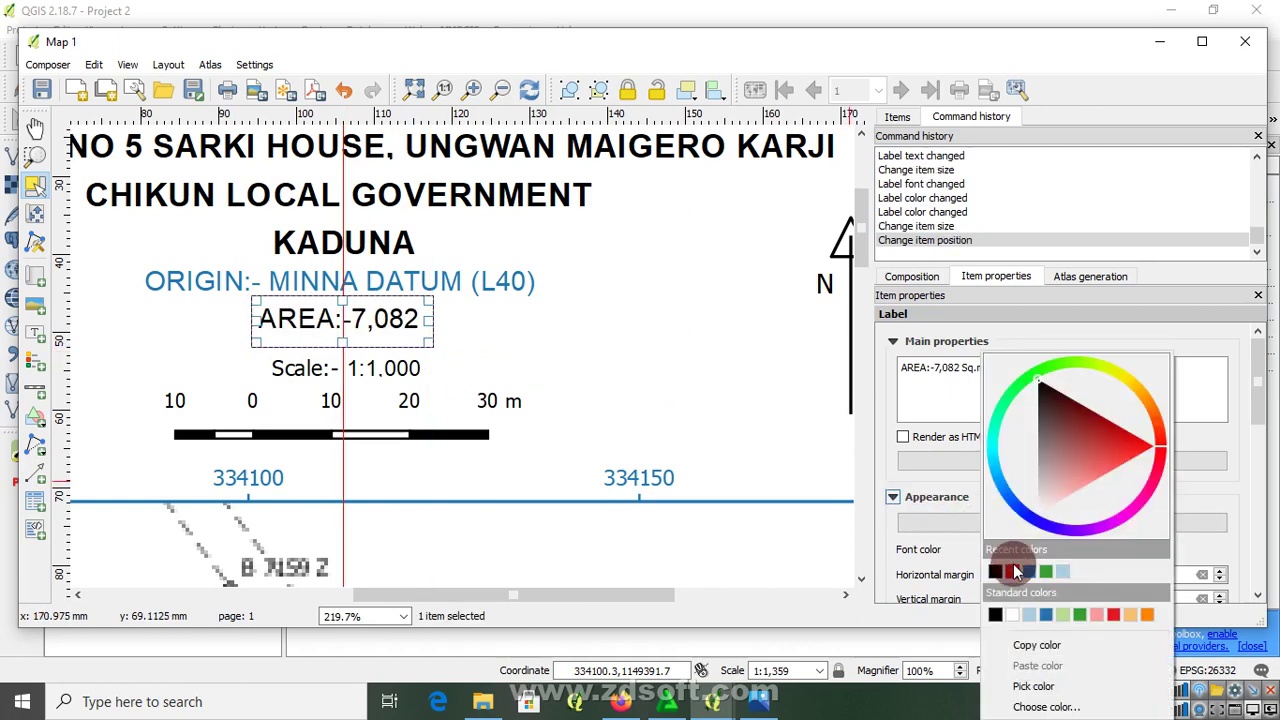
pyautogui.click(1013, 572)
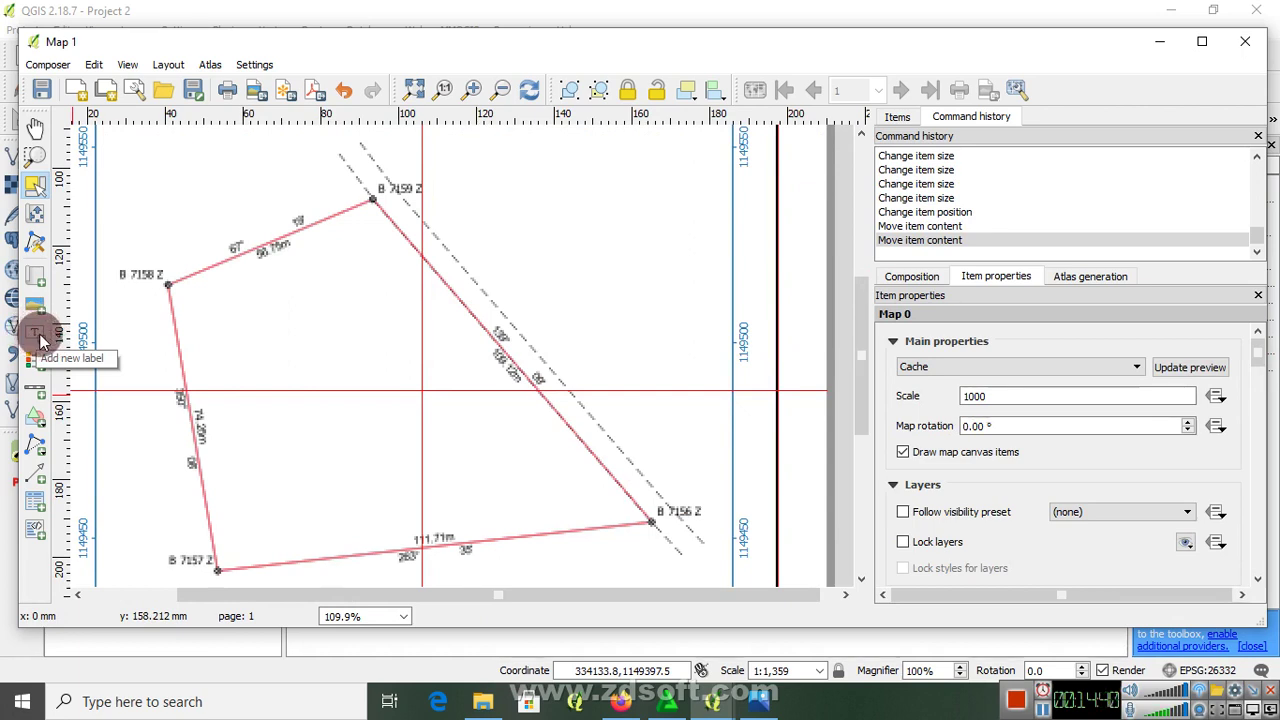
# Step: Add a label beside the dashed road lines with the words EASTERN and BYEPASS separated by a wide run of spaces
pyautogui.click(40, 339)
pyautogui.moveTo(463, 240); pyautogui.dragTo(708, 290)
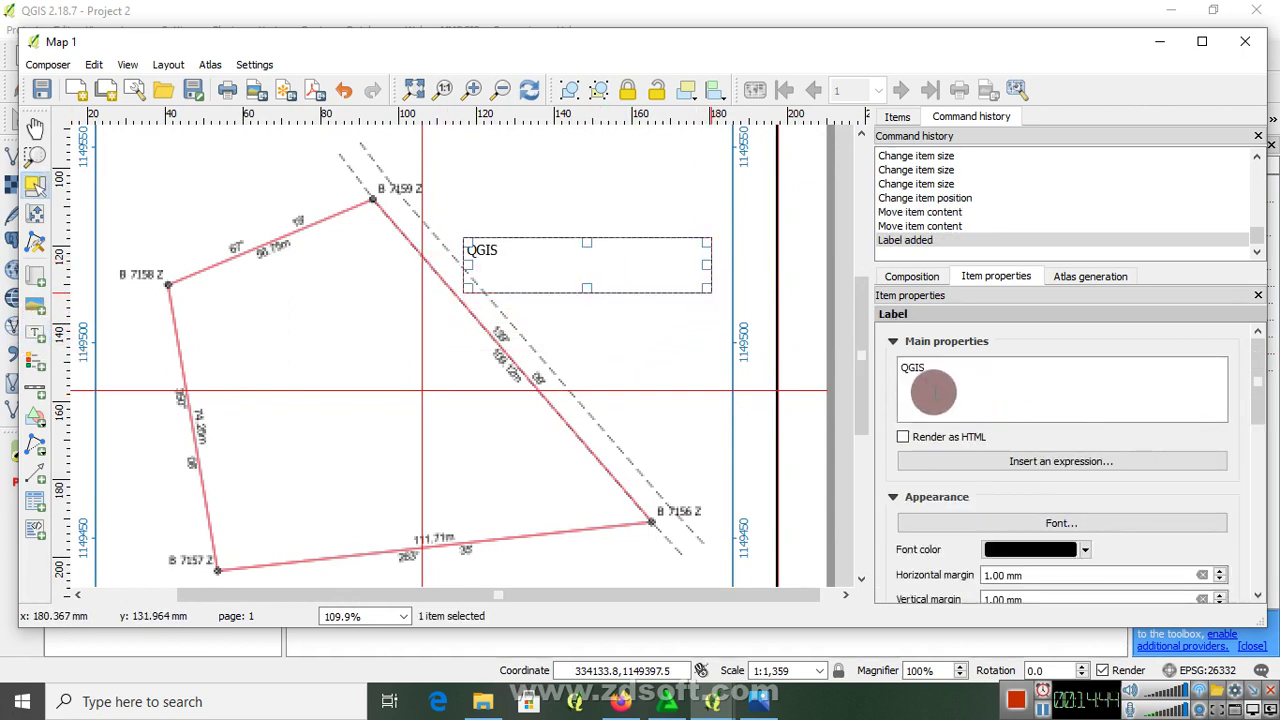
pyautogui.moveTo(927, 367); pyautogui.dragTo(868, 366)
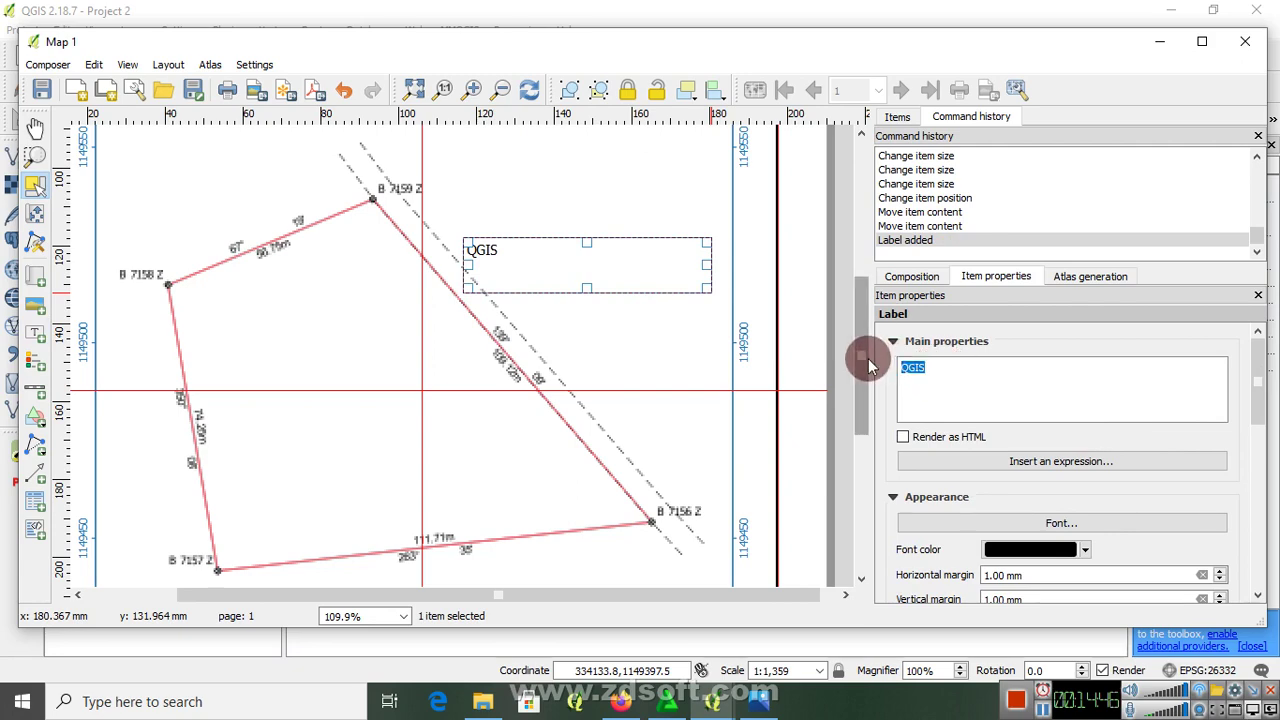
pyautogui.write('EASTERN                                                            BYEPASS')
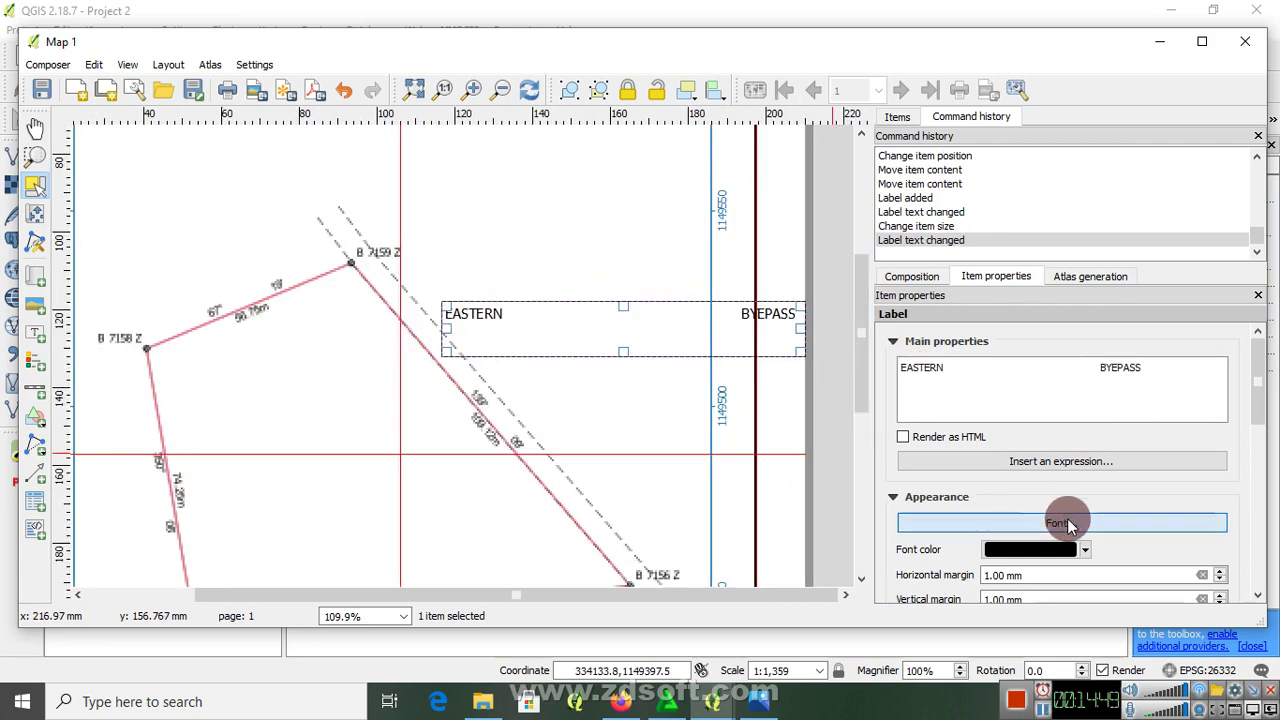
# Step: Set the EASTERN BYEPASS label's font to Arial Bold, size 8
pyautogui.click(1068, 524)
pyautogui.click(679, 243)
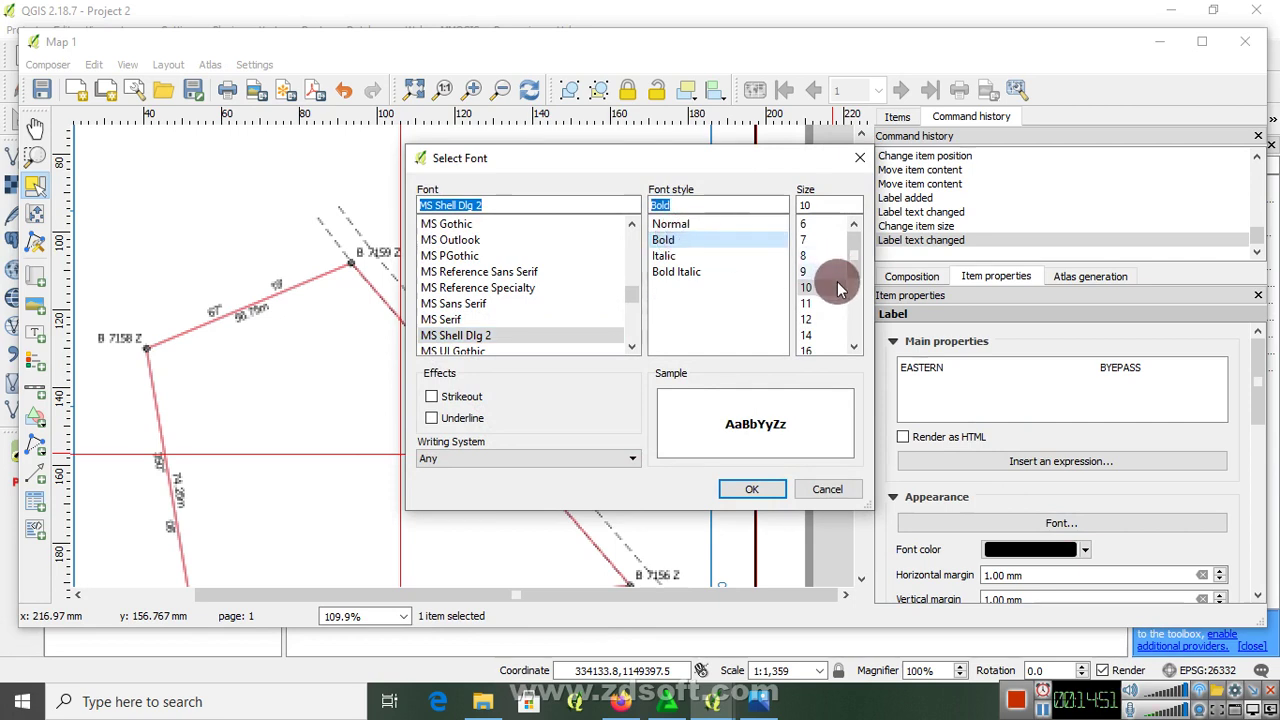
pyautogui.click(805, 256)
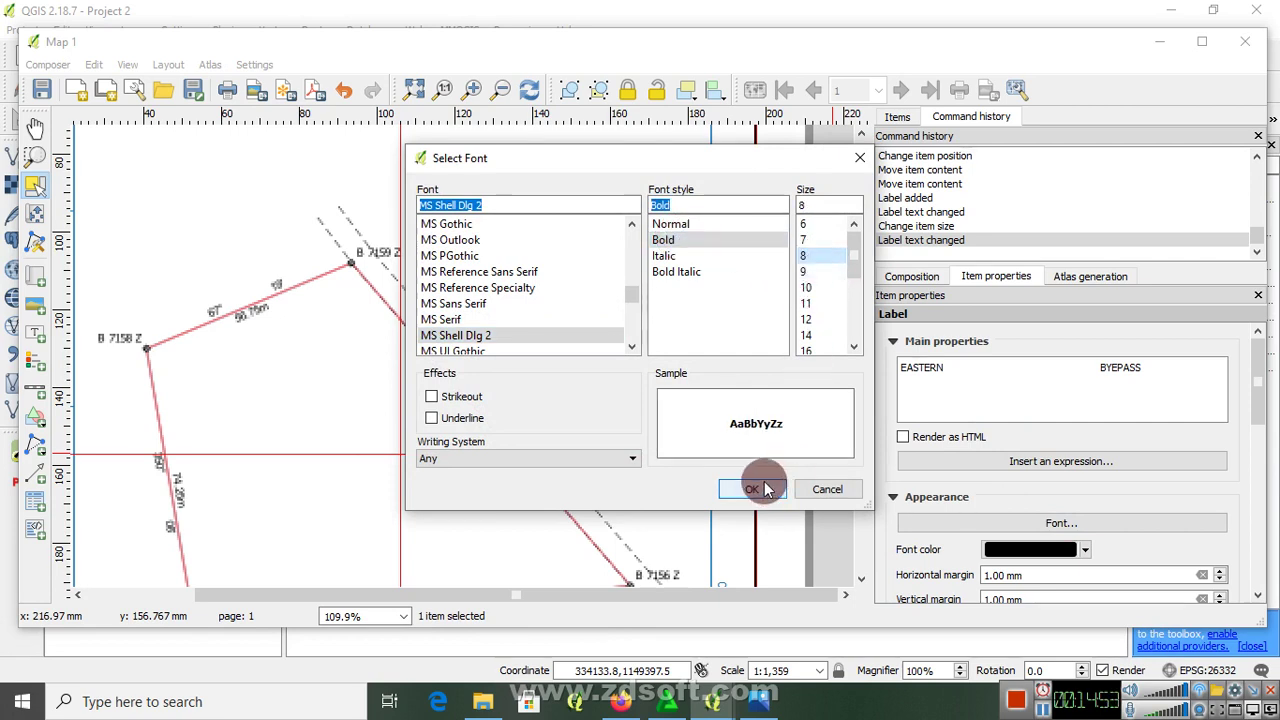
pyautogui.moveTo(630, 300); pyautogui.dragTo(630, 232)
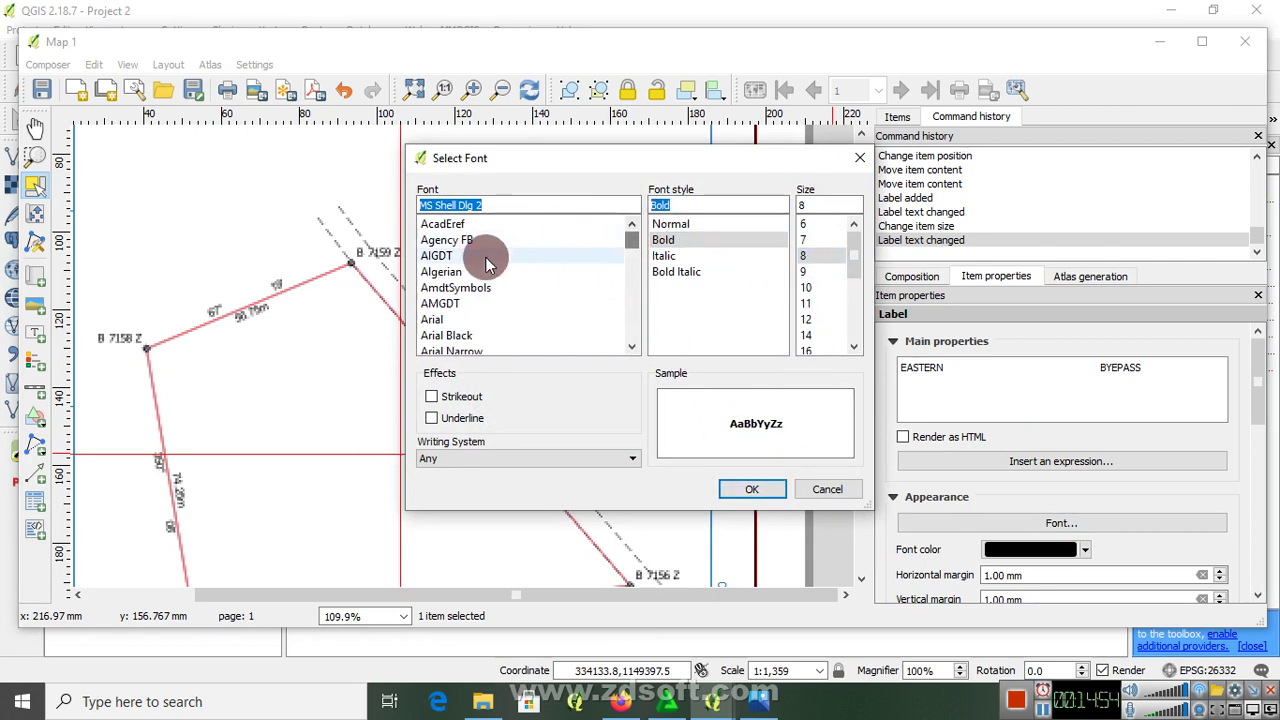
pyautogui.click(465, 319)
pyautogui.click(752, 489)
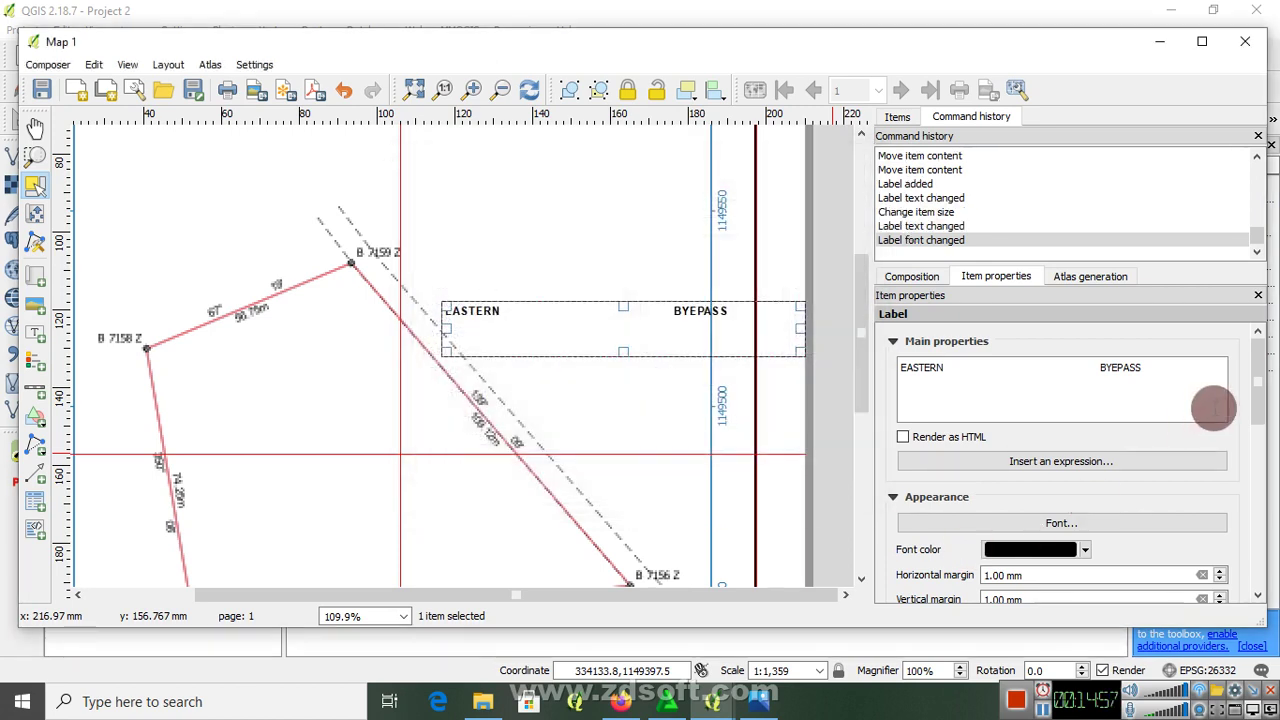
# Step: Move the EASTERN BYEPASS label toward the dashed road lines and rotate it clockwise to run along the road
pyautogui.moveTo(1257, 386); pyautogui.dragTo(1257, 414)
pyautogui.moveTo(501, 343); pyautogui.dragTo(452, 334)
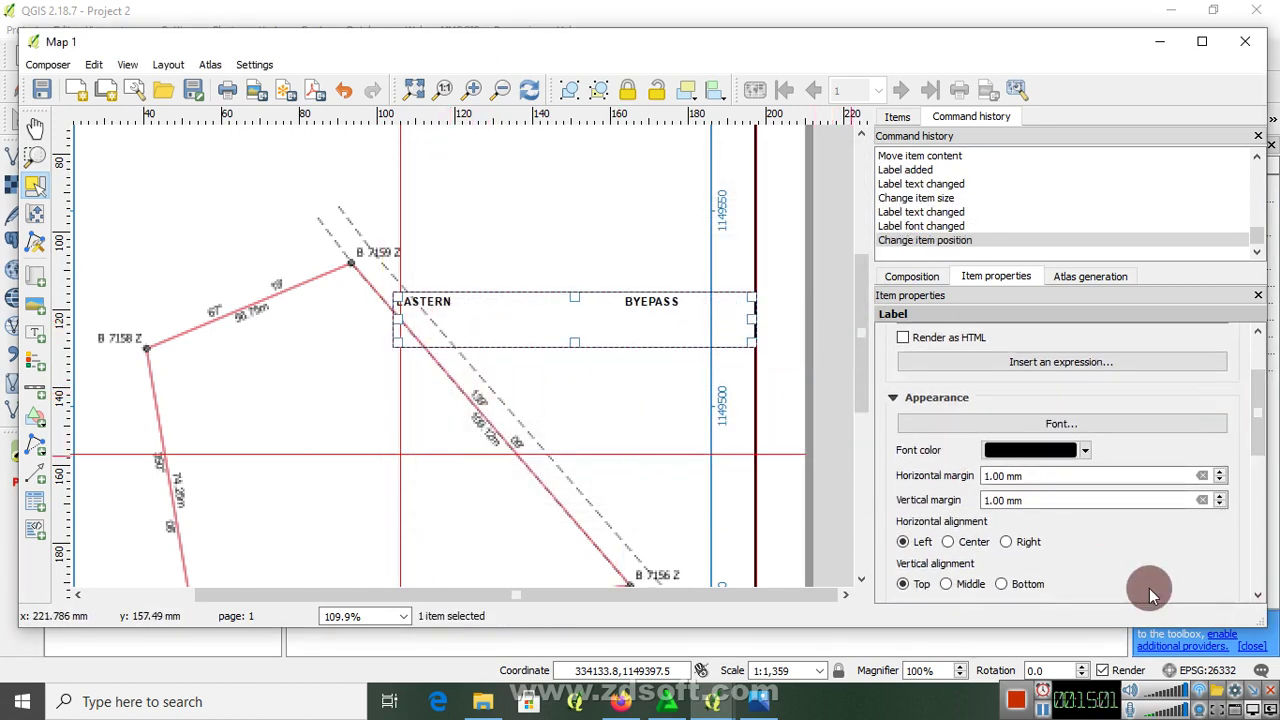
pyautogui.moveTo(1257, 418); pyautogui.dragTo(1255, 488)
pyautogui.click(893, 437)
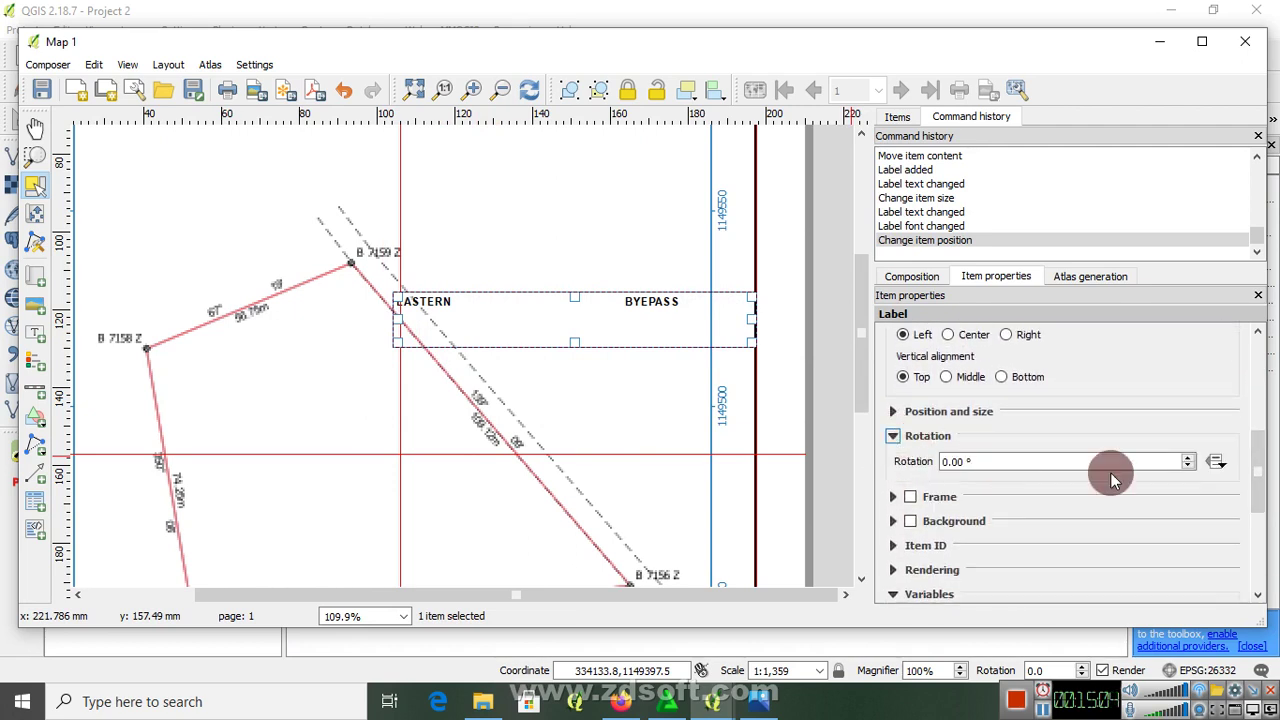
pyautogui.click(1190, 458)
pyautogui.click(1190, 458)
pyautogui.click(1190, 458)
pyautogui.click(1190, 458)
pyautogui.click(1190, 458)
pyautogui.click(1190, 458)
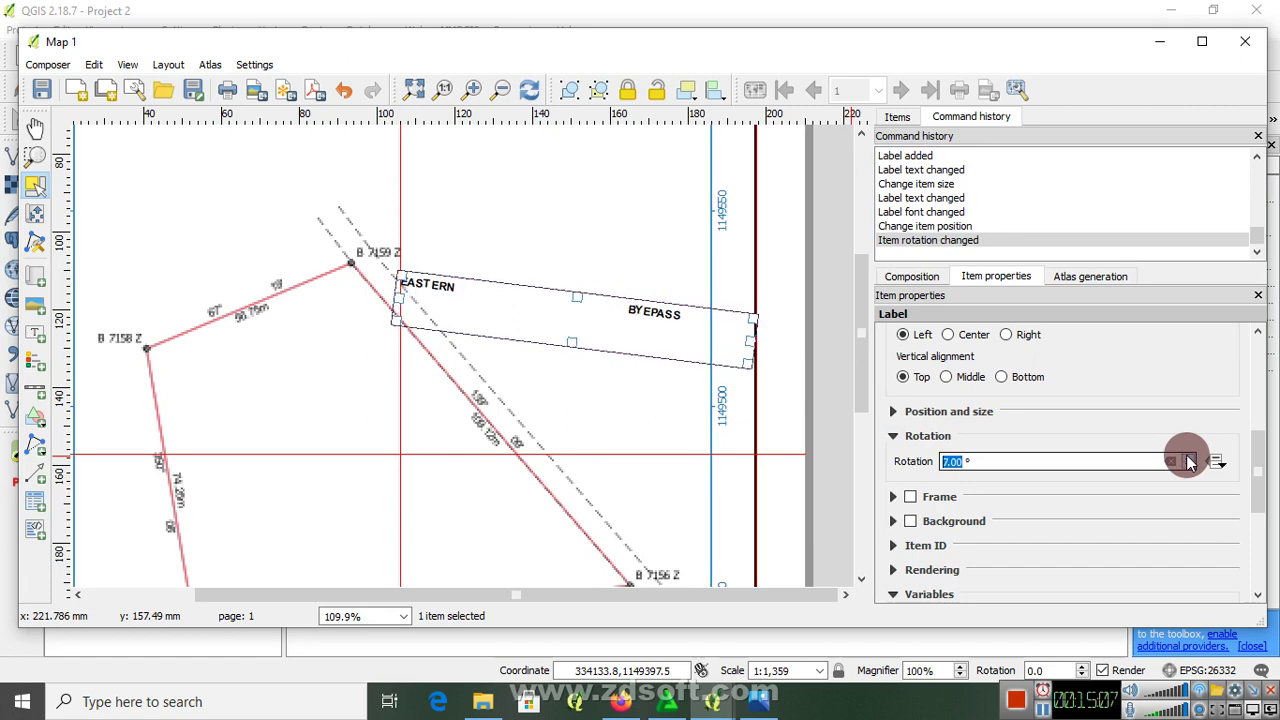
pyautogui.click(1190, 458)
pyautogui.click(1190, 458)
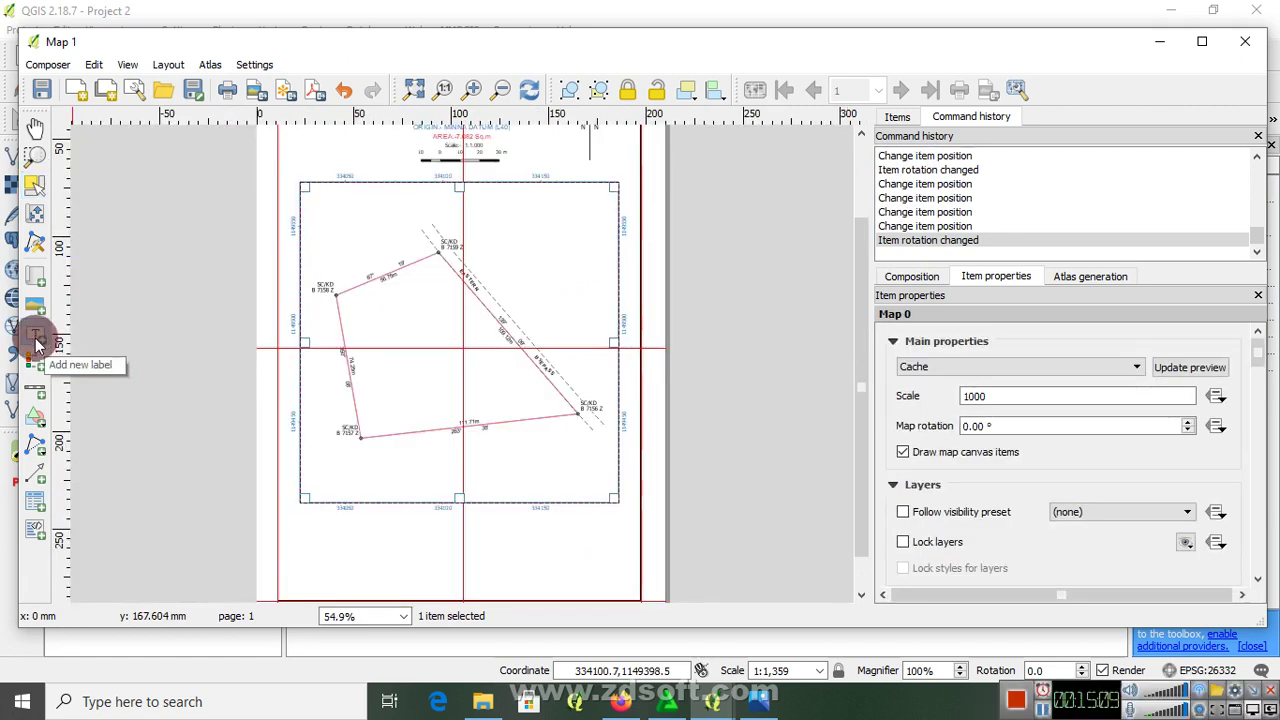
# Step: Add a label about 69 mm wide below the map's lower-left corner, reading "UTM Coordinates of SC/KD B 7156 Z"
pyautogui.click(34, 335)
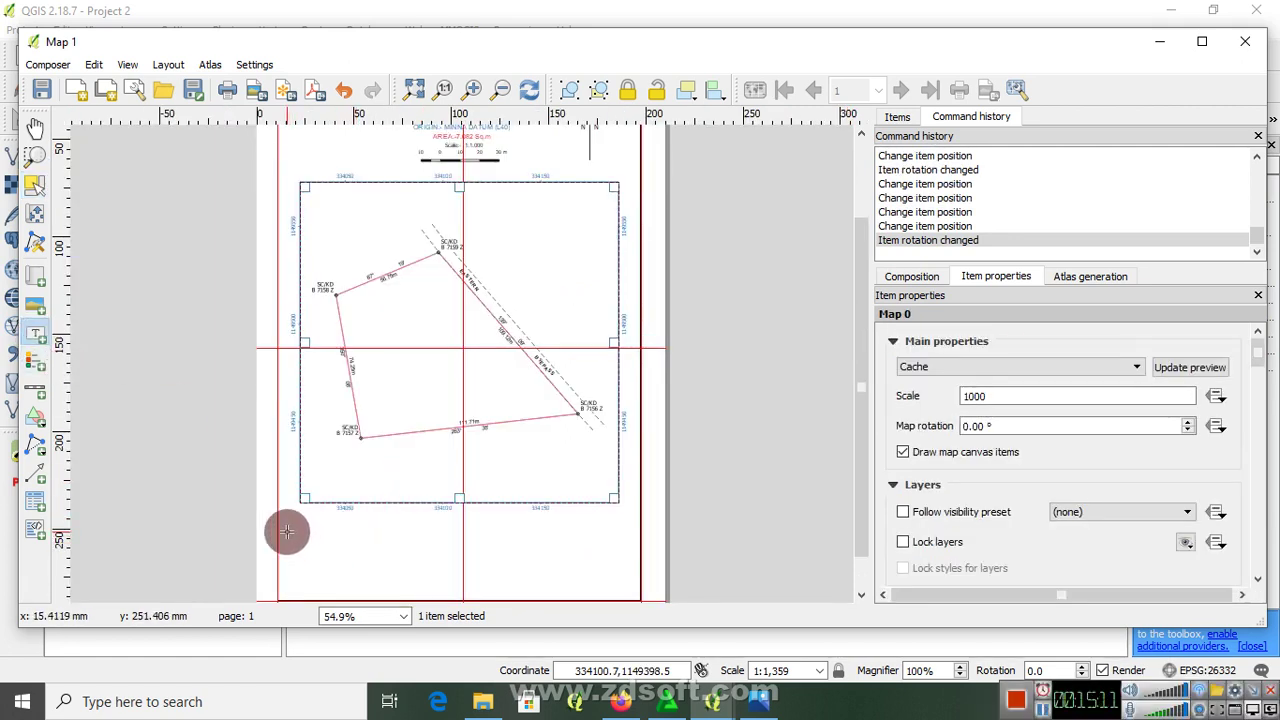
pyautogui.moveTo(287, 532); pyautogui.dragTo(422, 551)
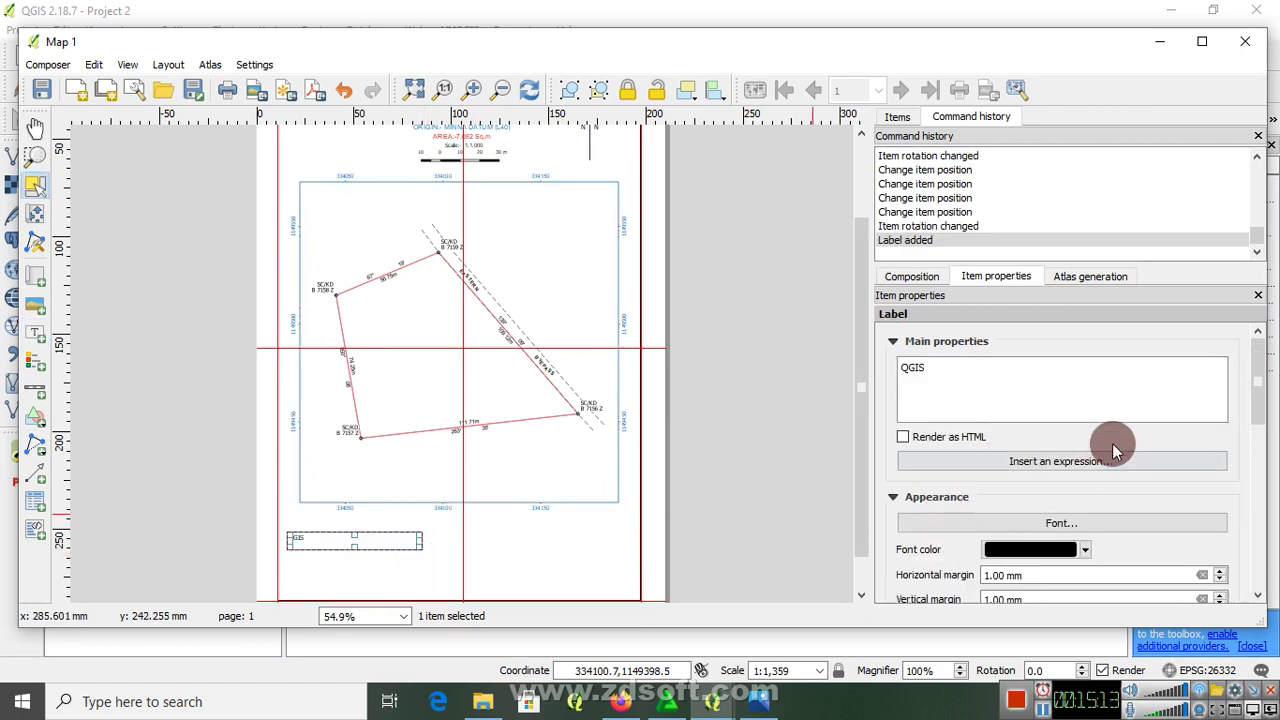
pyautogui.doubleClick(935, 368)
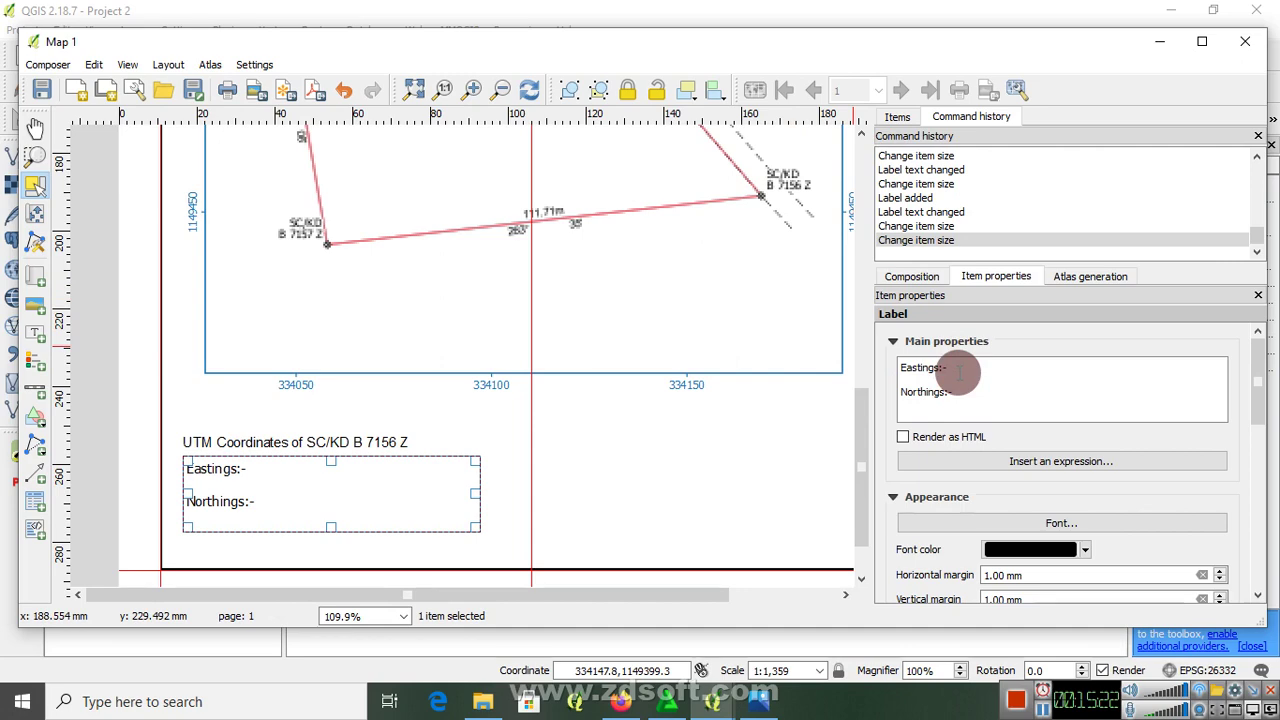
# Step: Switch to the QGIS project window, select point B 7156 Z and open the Points layer's attribute table
pyautogui.click(712, 701)
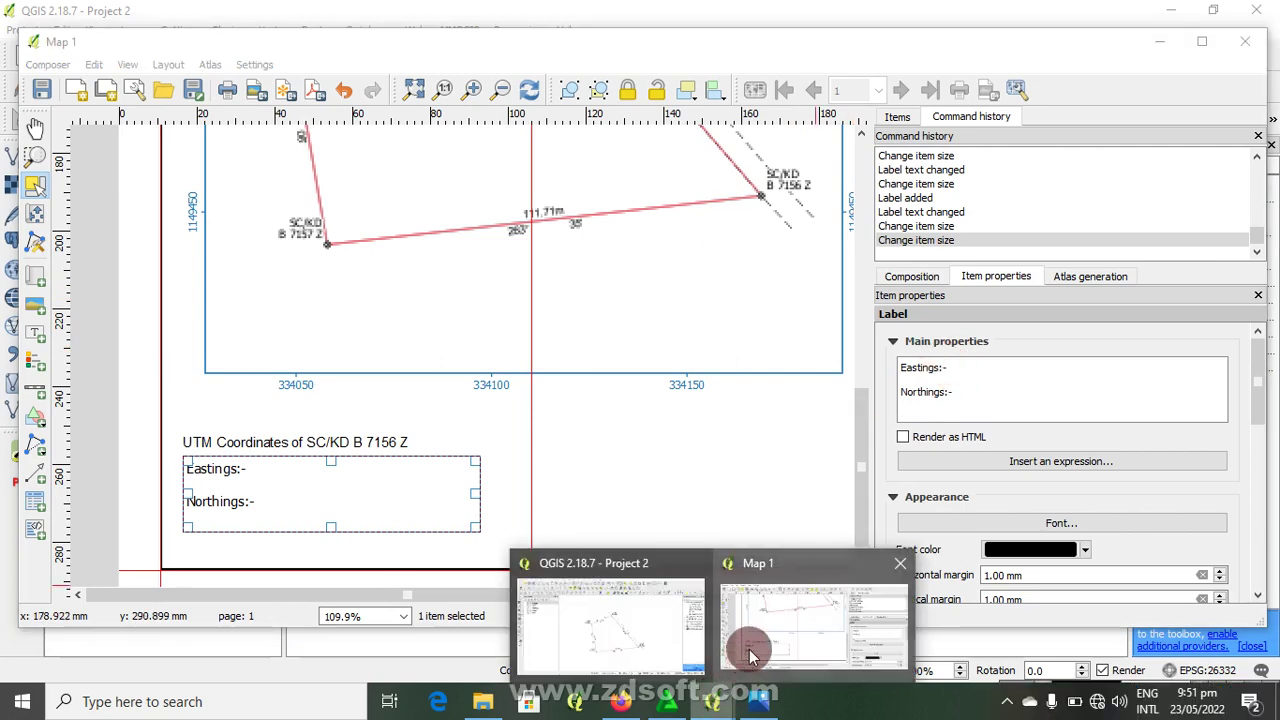
pyautogui.click(649, 626)
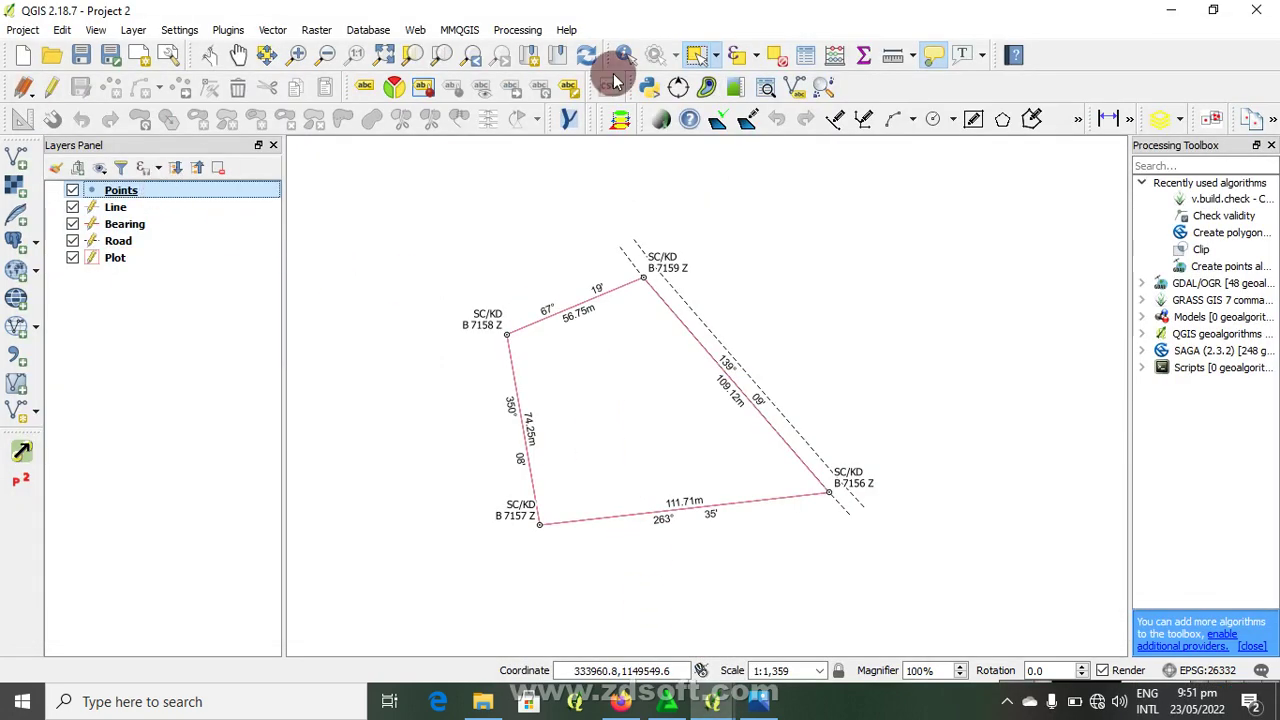
pyautogui.moveTo(886, 528); pyautogui.dragTo(788, 432)
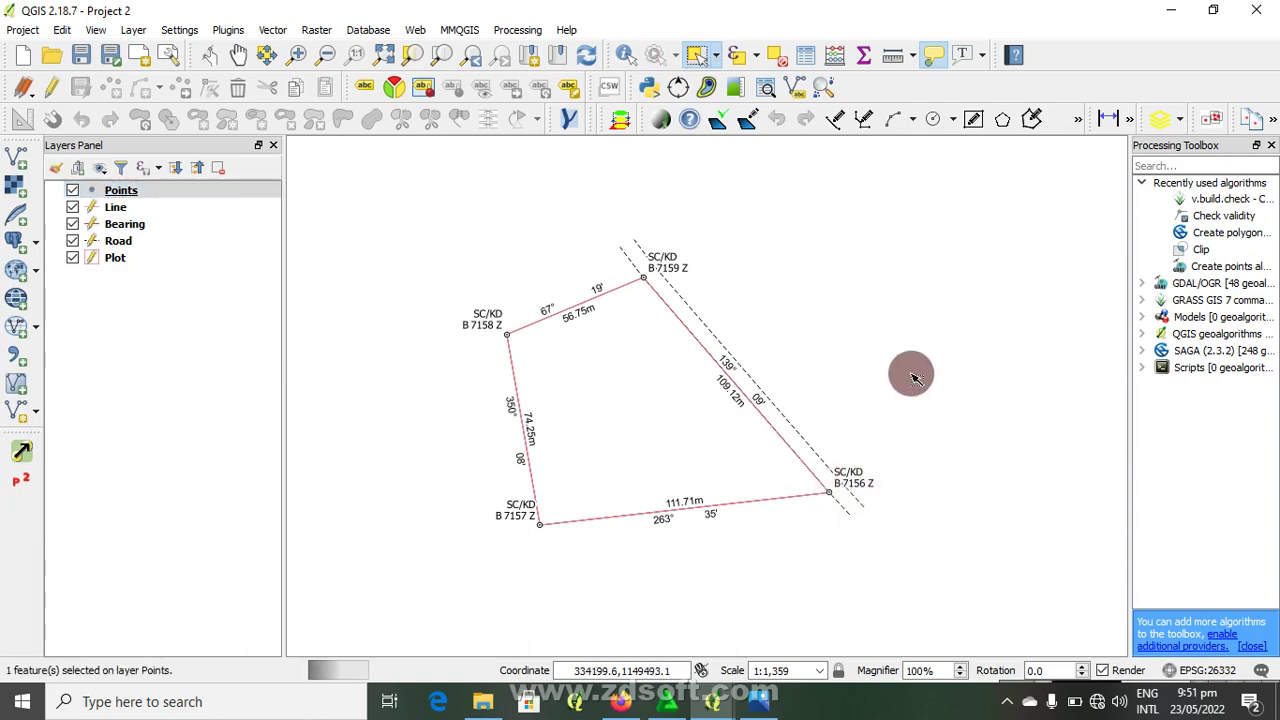
pyautogui.click(805, 54)
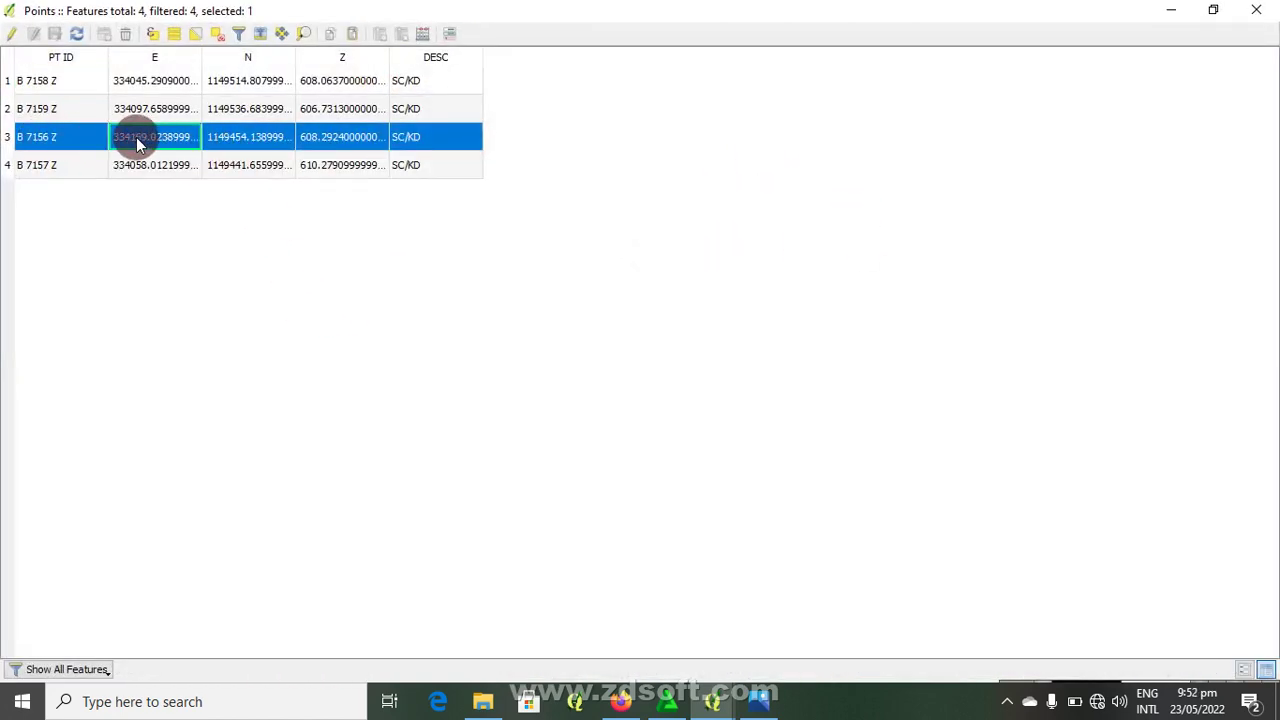
# Step: Enable editing of the Points table and copy the E value of point B 7156 Z
pyautogui.click(12, 33)
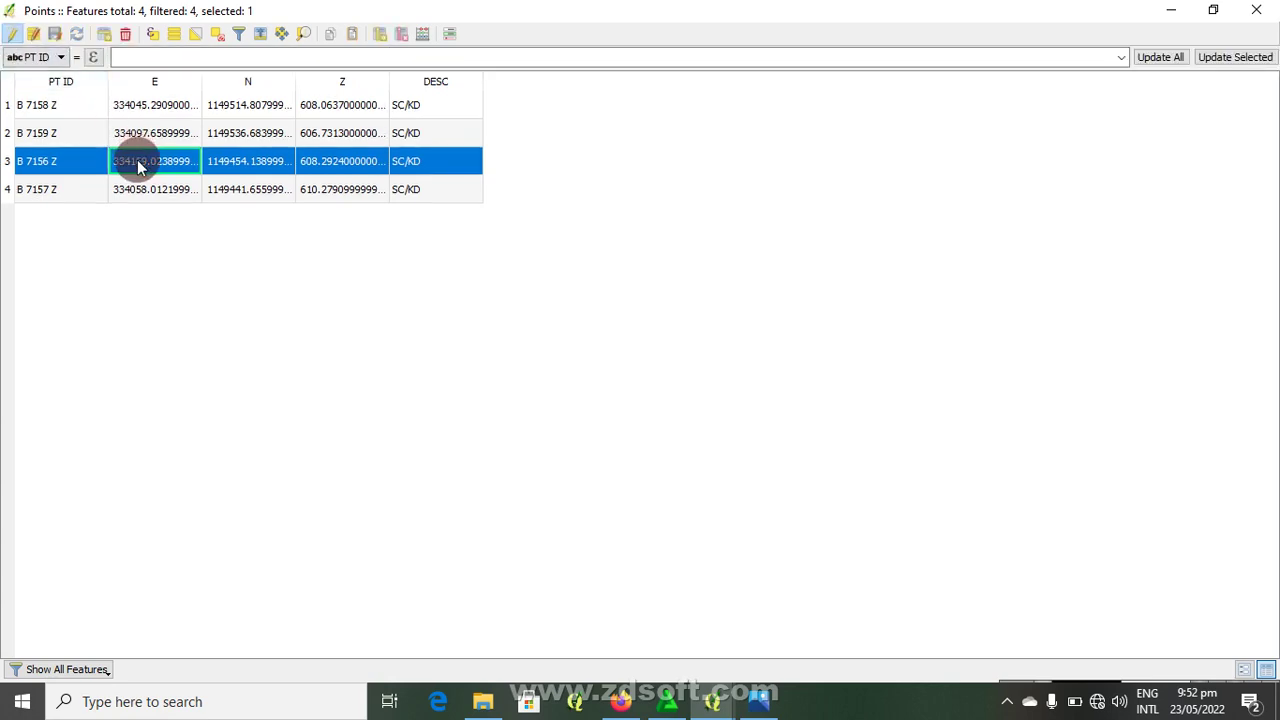
pyautogui.doubleClick(138, 167)
pyautogui.rightClick(140, 164)
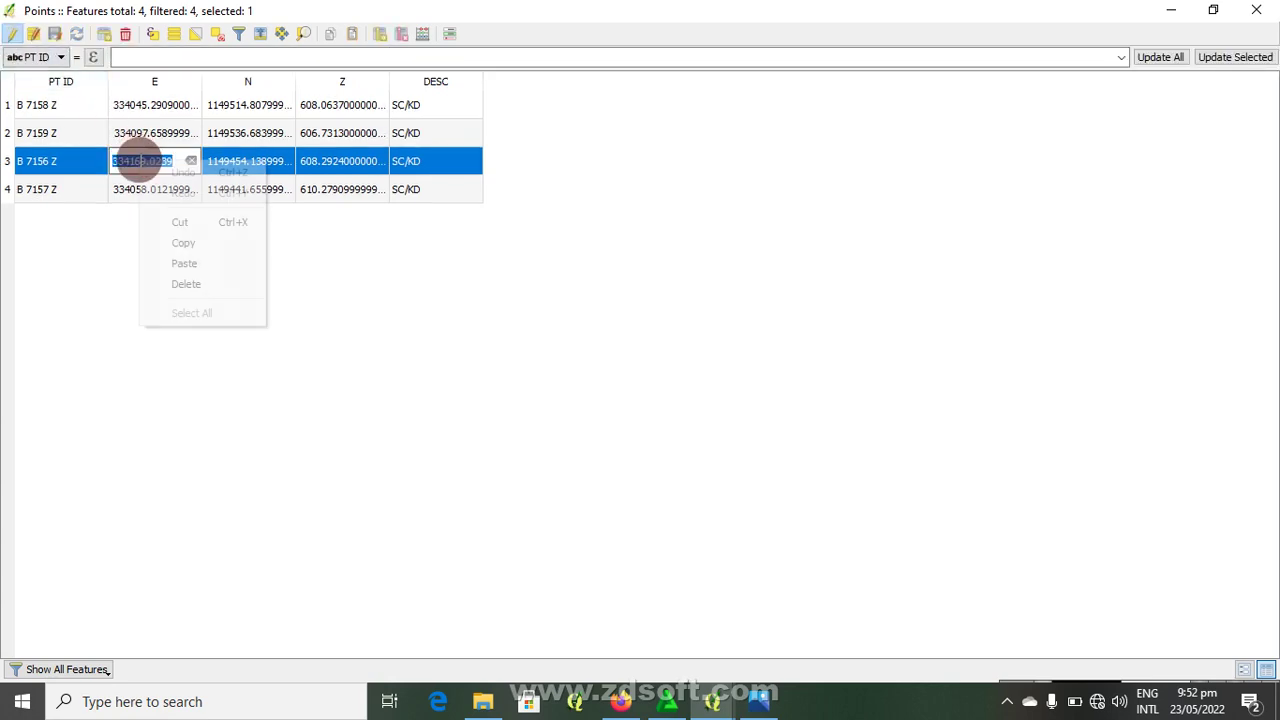
pyautogui.click(189, 253)
# Step: Switch to the Map 1 composer and paste the copied easting after "Eastings:-" in the coordinate label
pyautogui.click(712, 701)
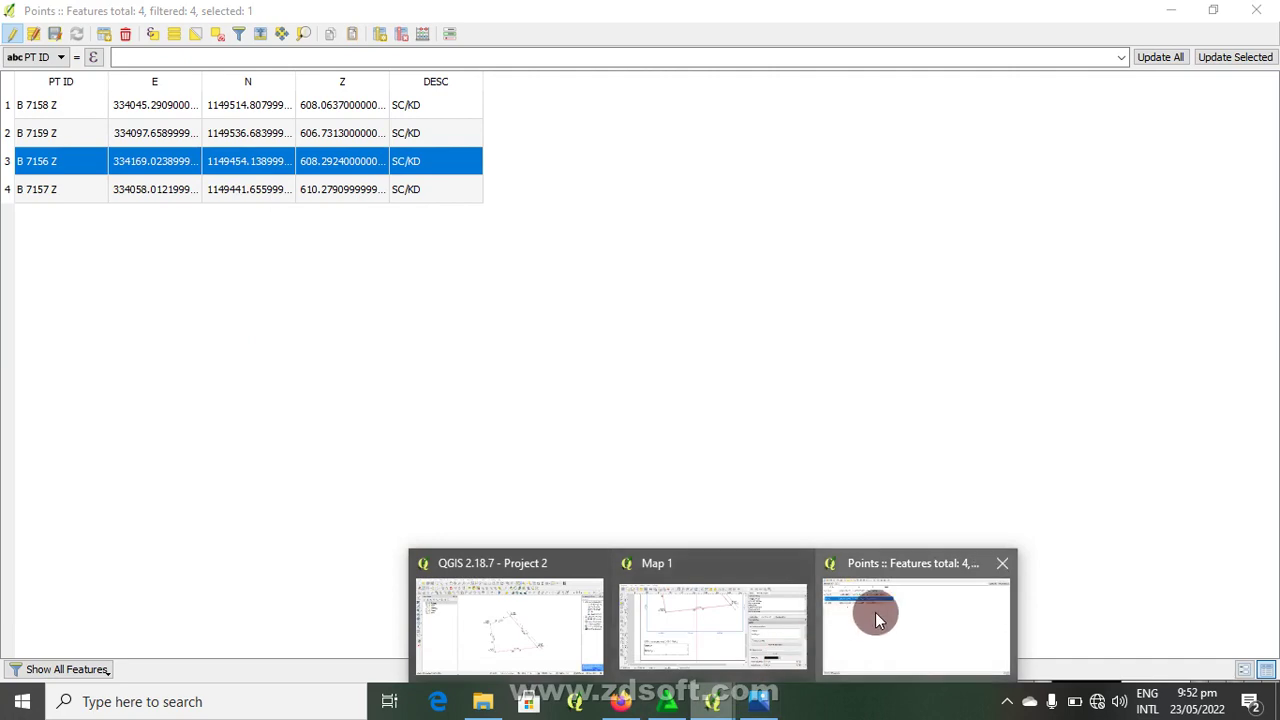
pyautogui.click(800, 562)
pyautogui.rightClick(955, 366)
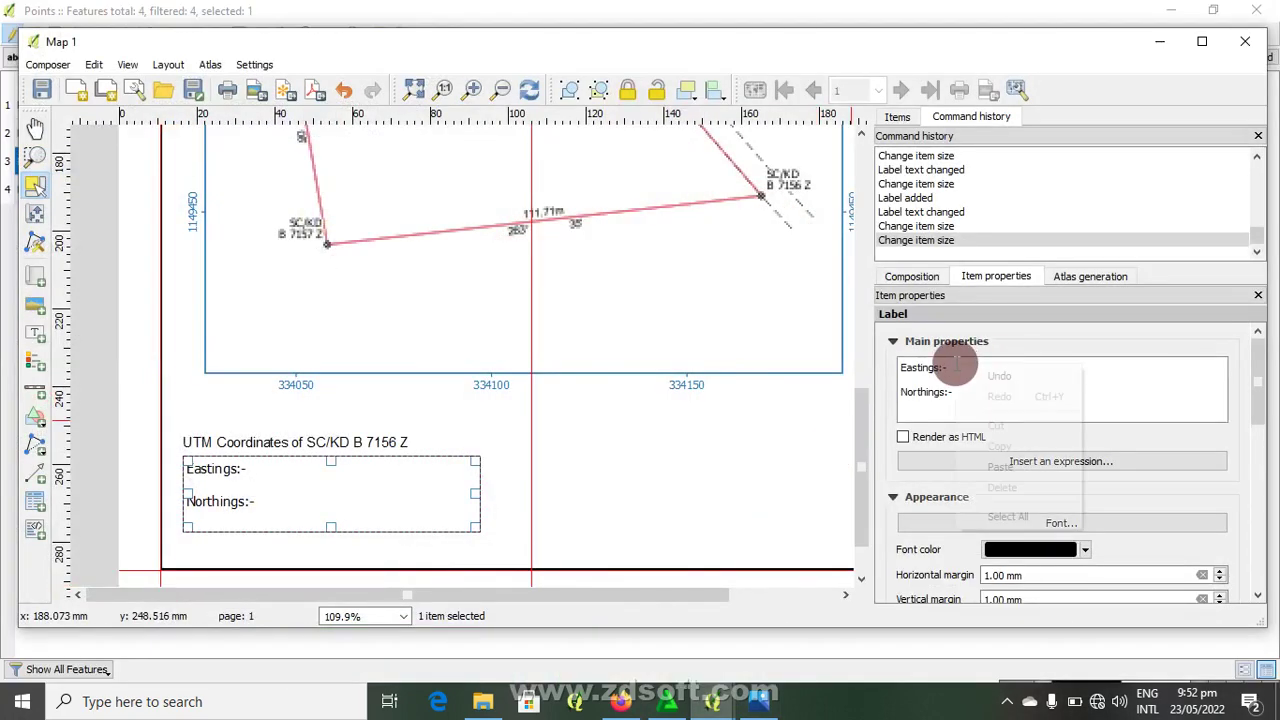
pyautogui.click(1005, 466)
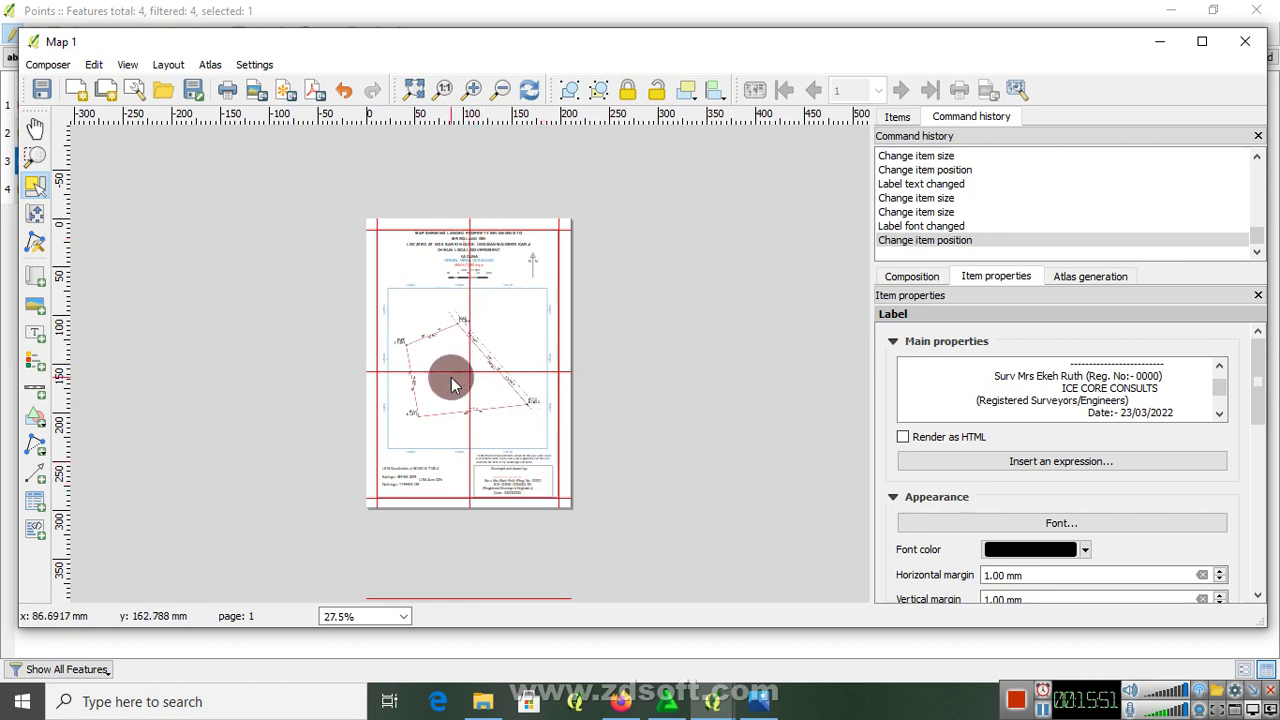
pyautogui.scroll(2, 466, 280)
pyautogui.scroll(-2, 514, 325)
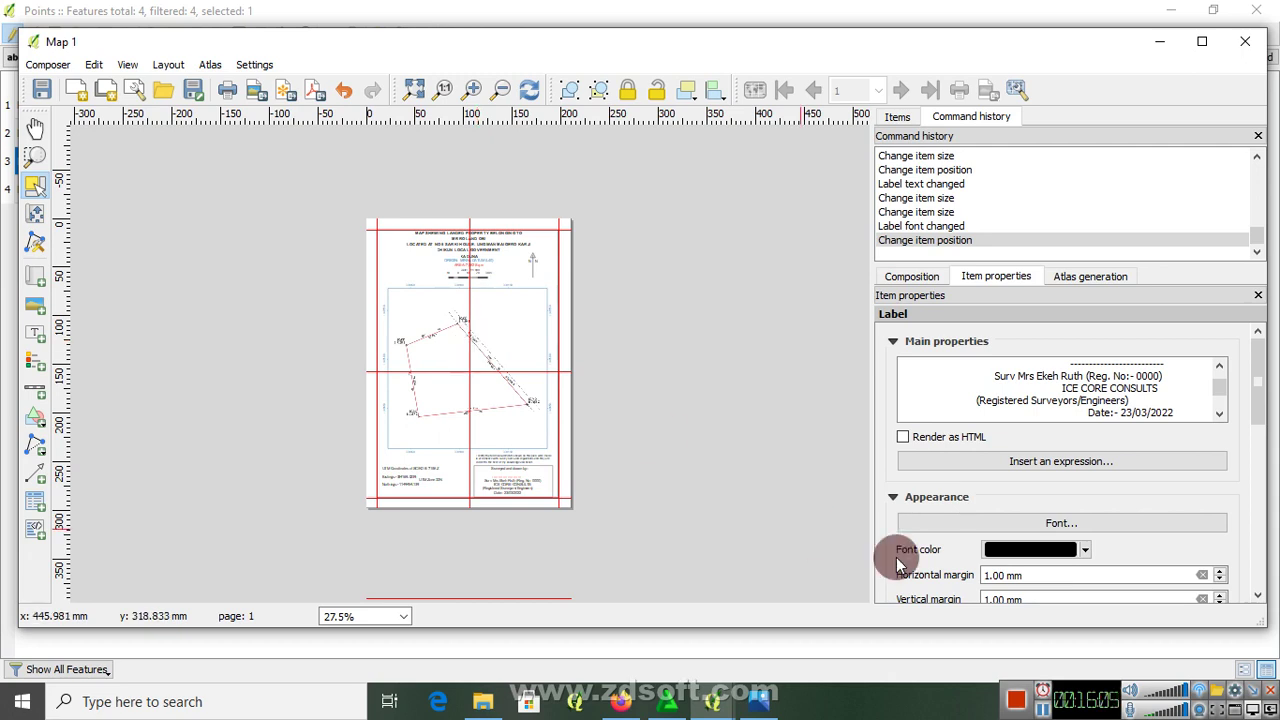
pyautogui.click(1042, 710)
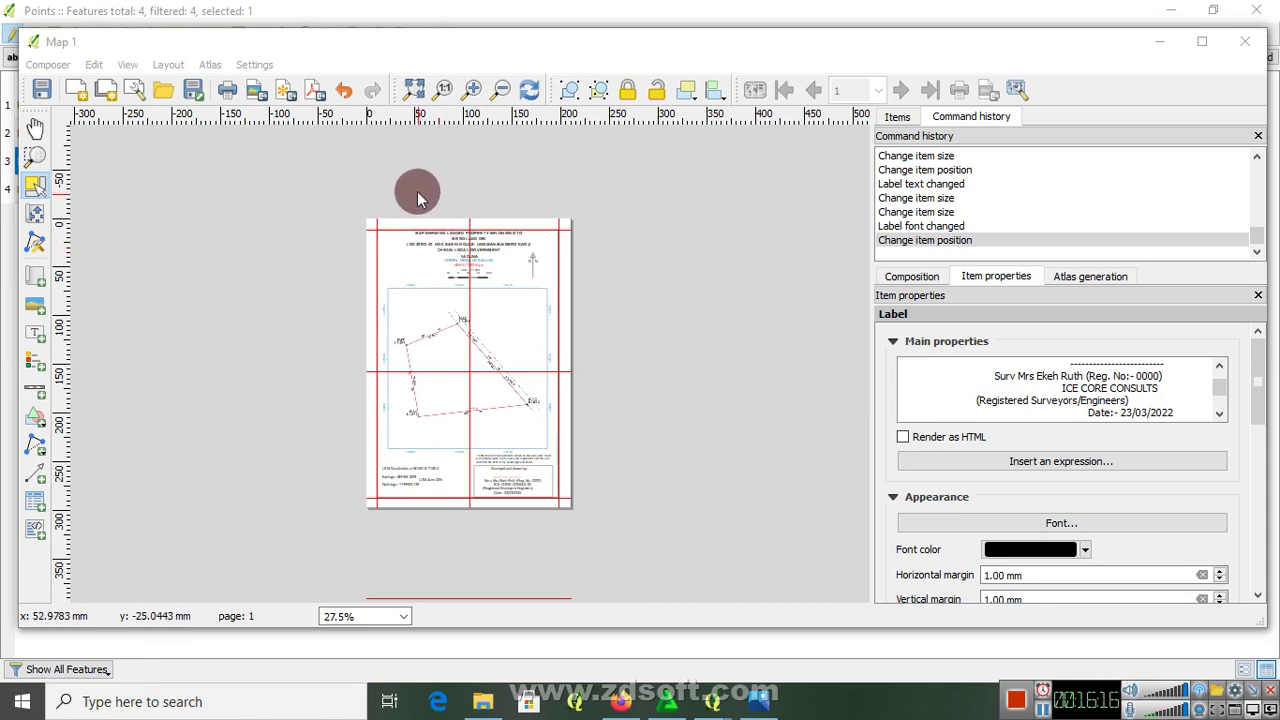
# Step: Export the composition as a 300 dpi PNG named "MAP 1 _A4" in the Training Data > Project 2 > PRT folder
pyautogui.click(256, 91)
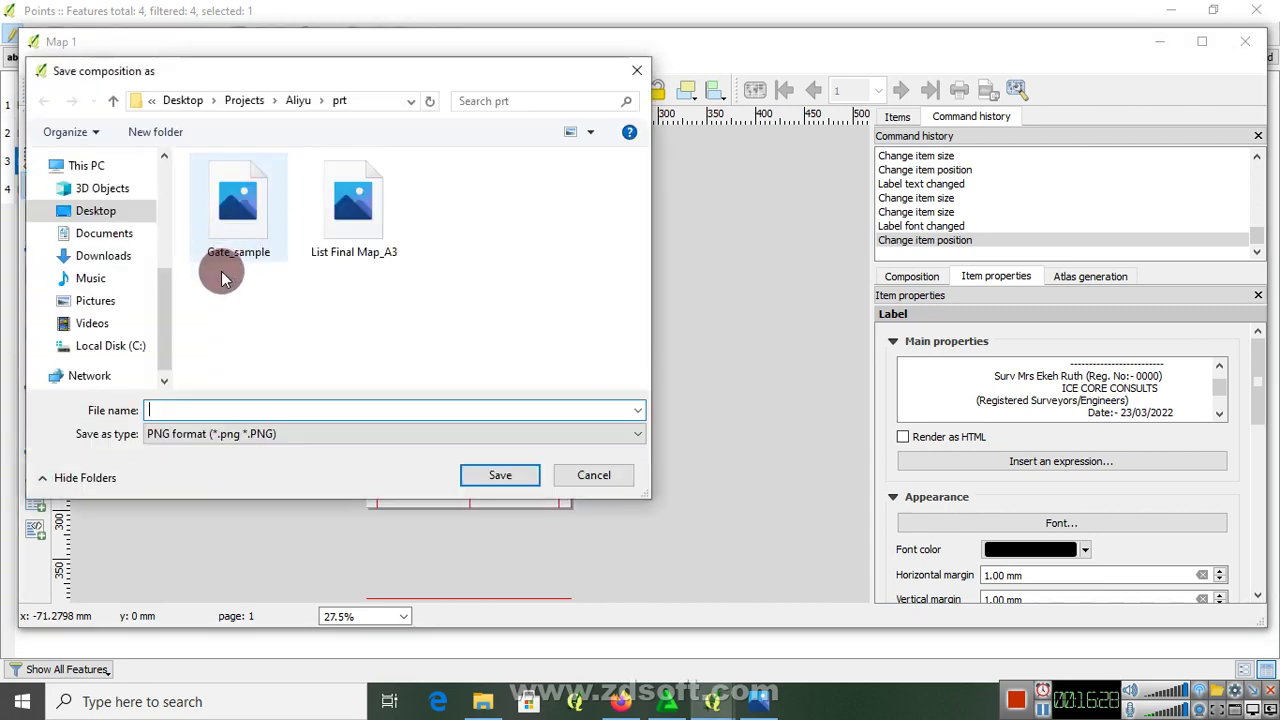
pyautogui.click(108, 215)
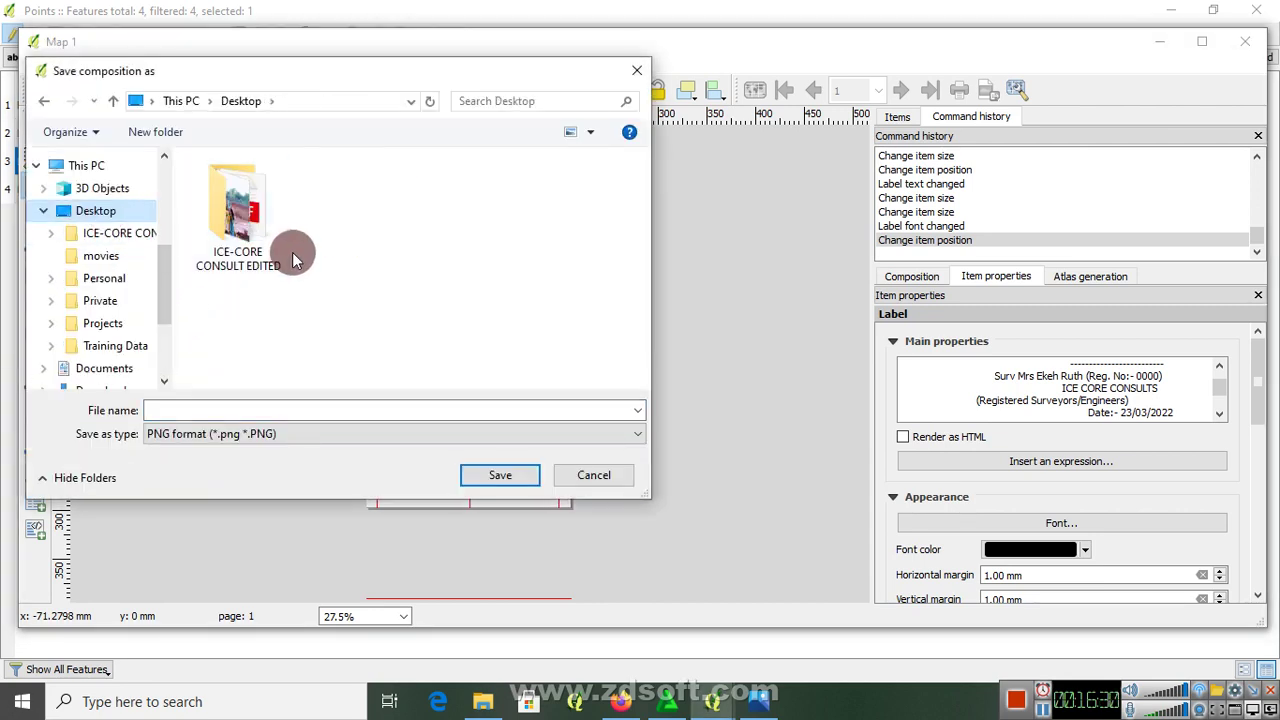
pyautogui.doubleClick(277, 300)
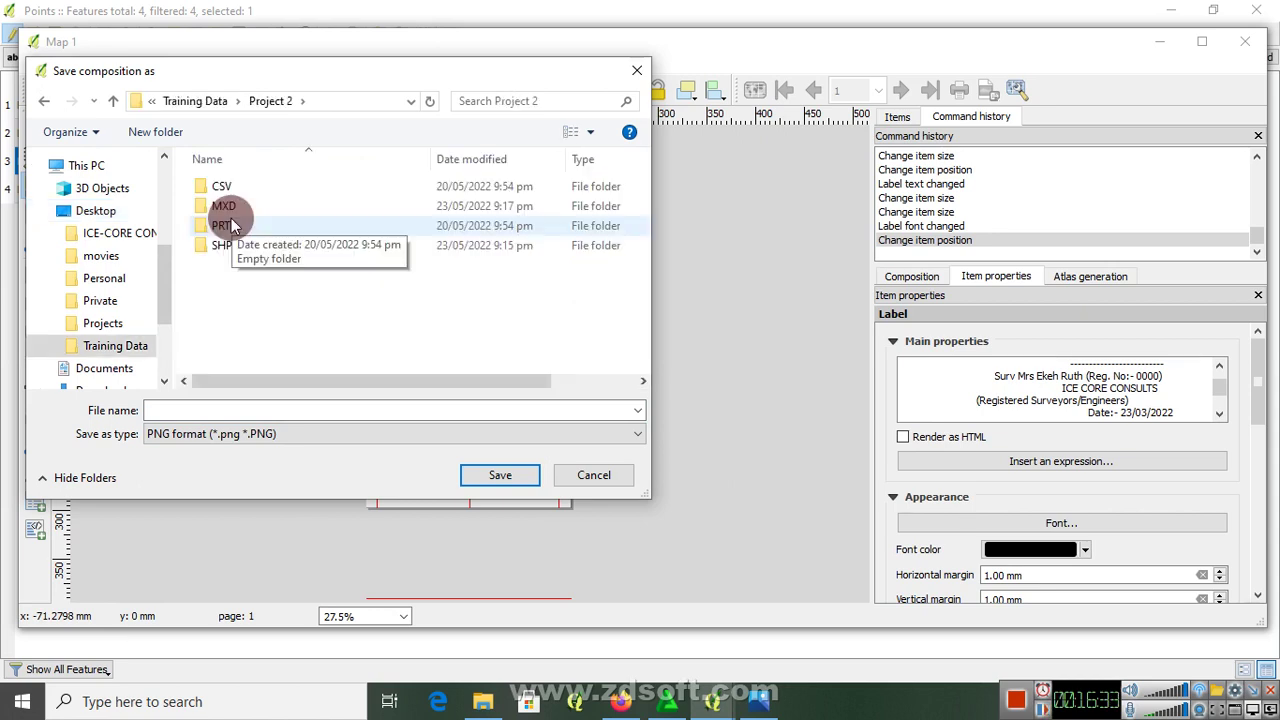
pyautogui.click(231, 221)
pyautogui.doubleClick(231, 225)
pyautogui.click(254, 408)
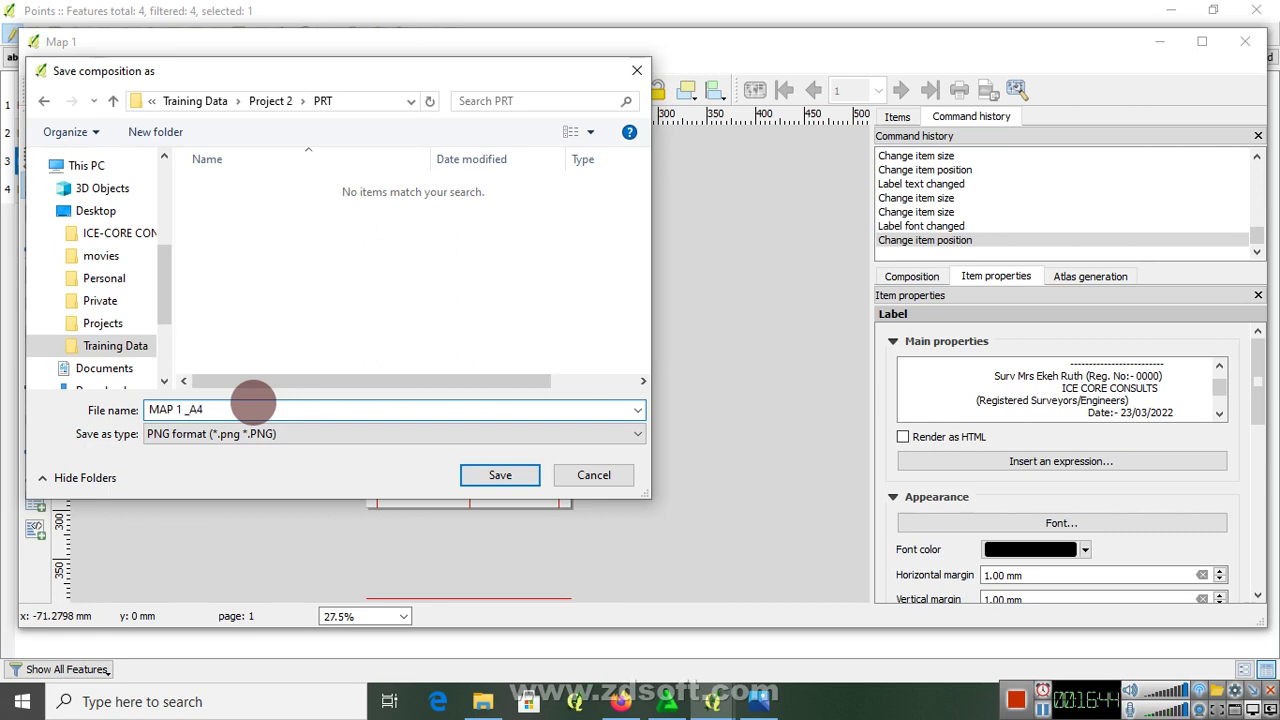
pyautogui.click(492, 472)
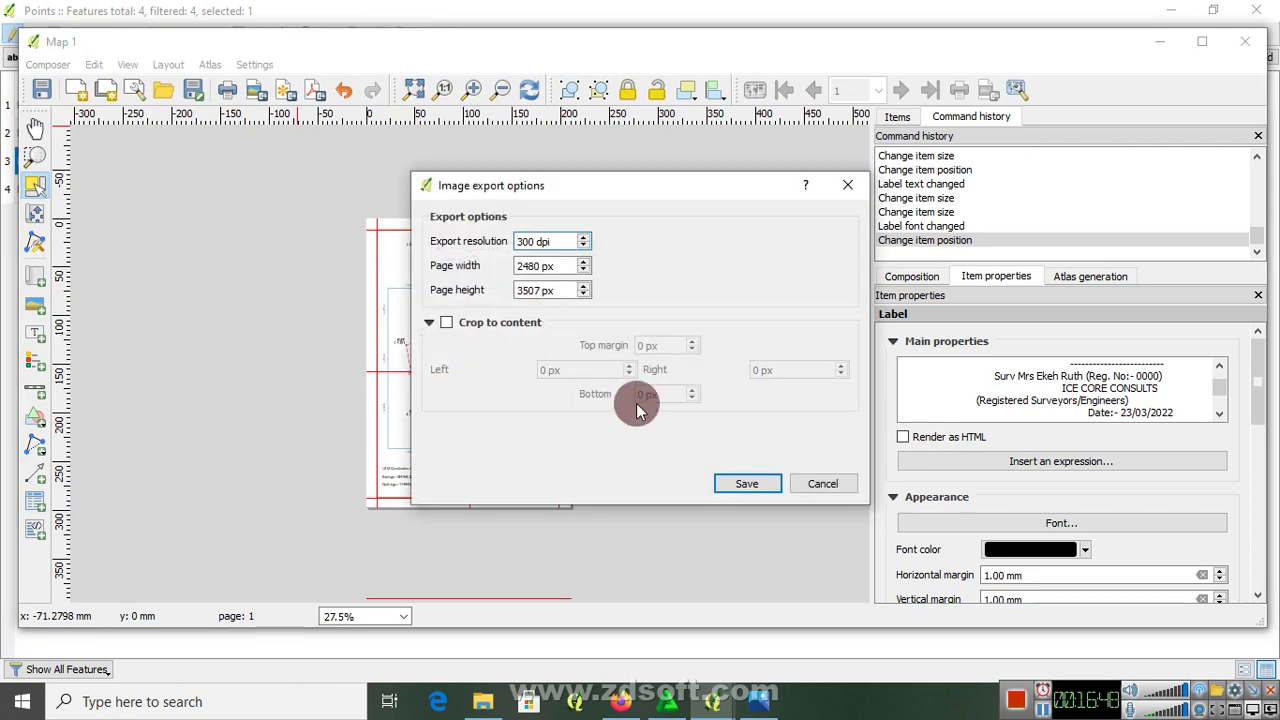
pyautogui.click(748, 484)
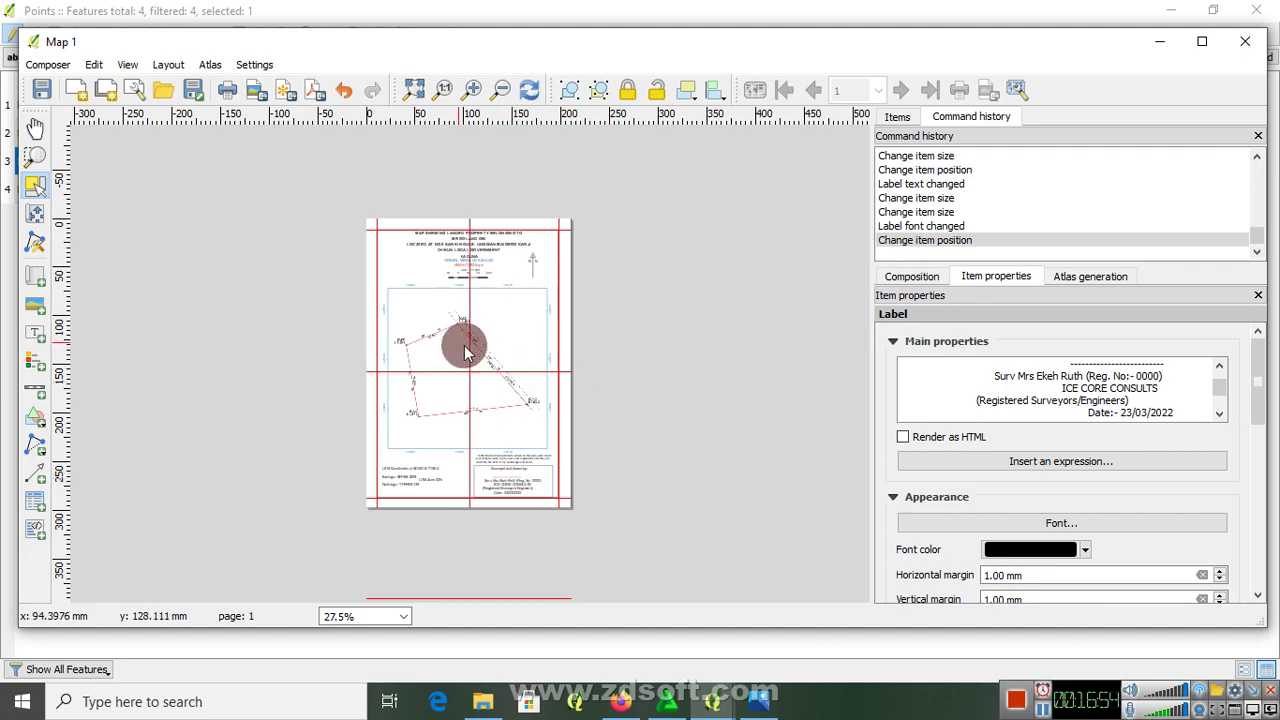
# Step: Look over the finished layout, then switch to File Explorer and open the exported image "MAP 1 _A4" from the PRT folder
pyautogui.scroll(2, 470, 348)
pyautogui.scroll(-1, 480, 345)
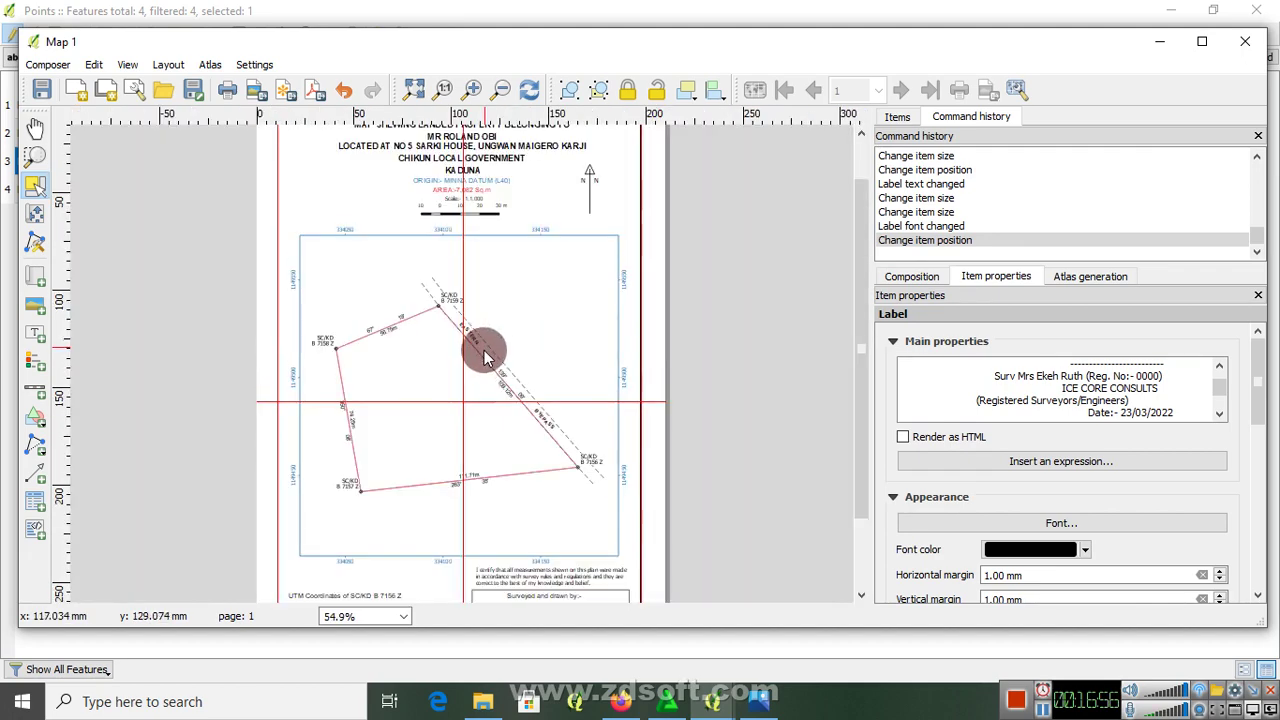
pyautogui.scroll(-1, 484, 355)
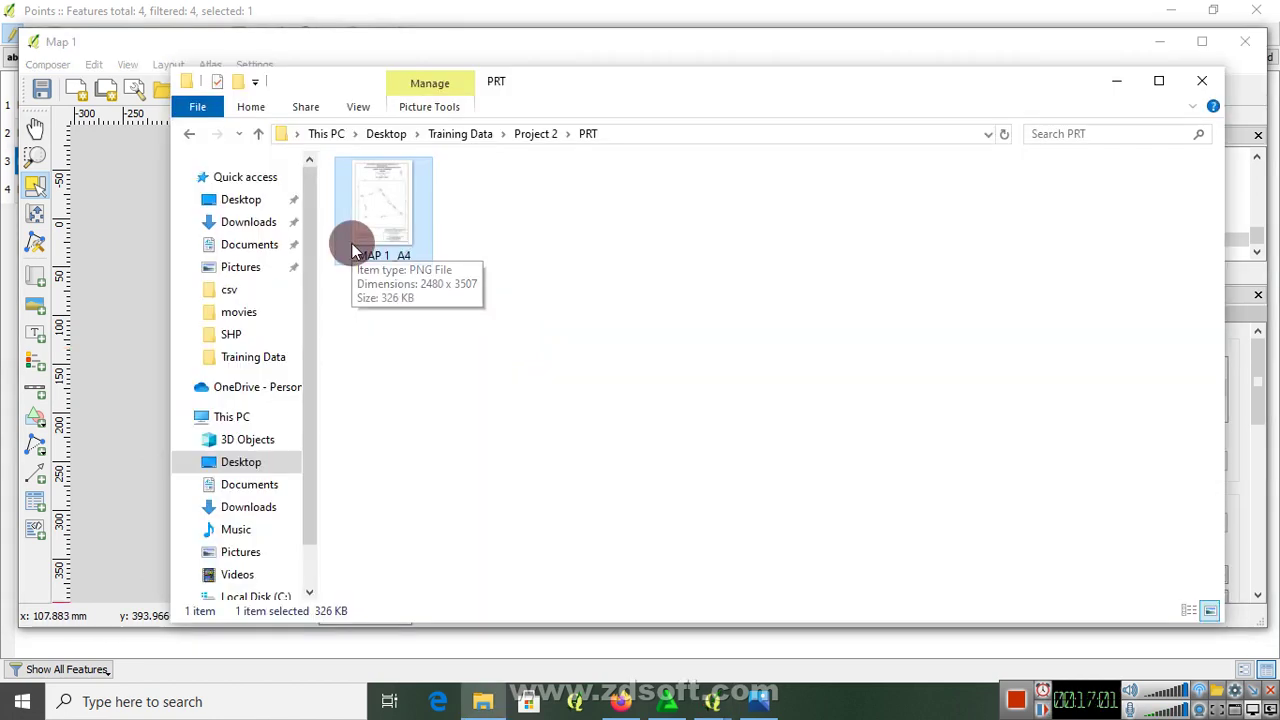
pyautogui.doubleClick(378, 226)
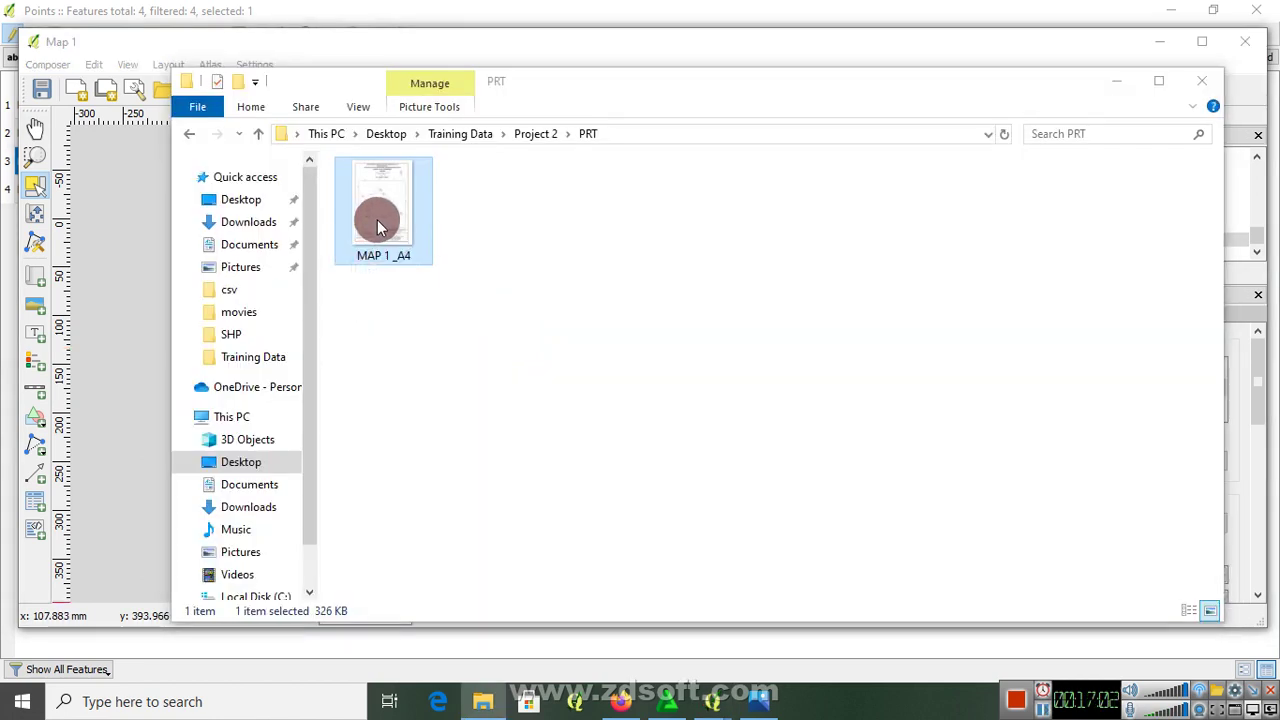